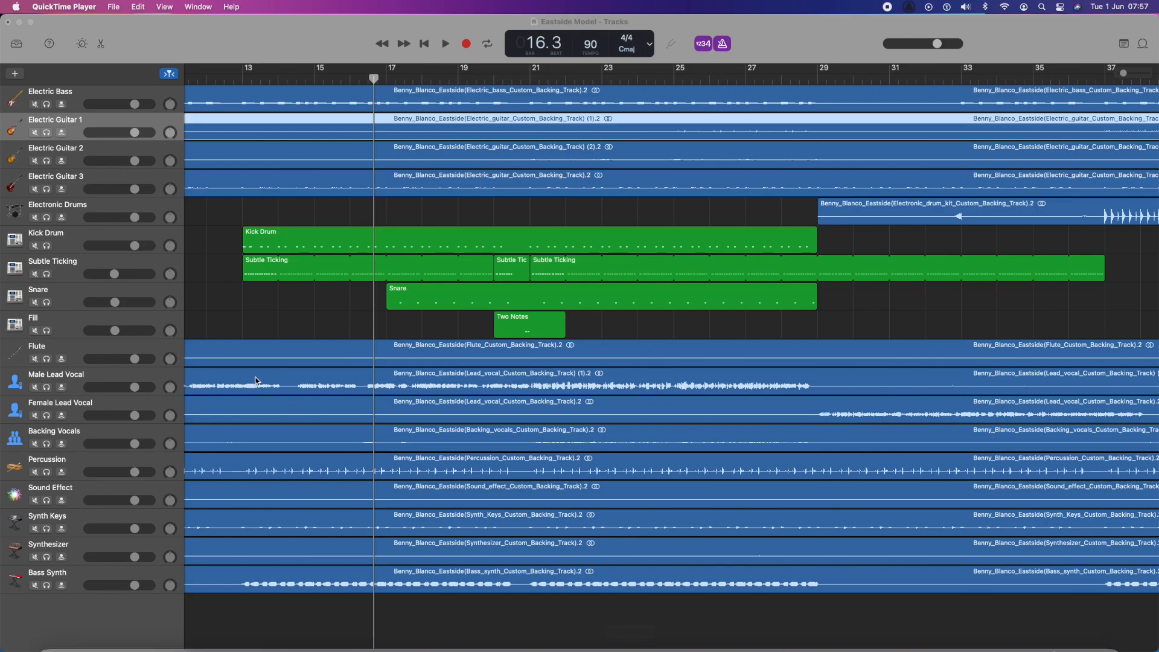
Select the Fill track, then solo the Kick Drum, Subtle Ticking, Snare and Fill tracks
left_click(66, 326)
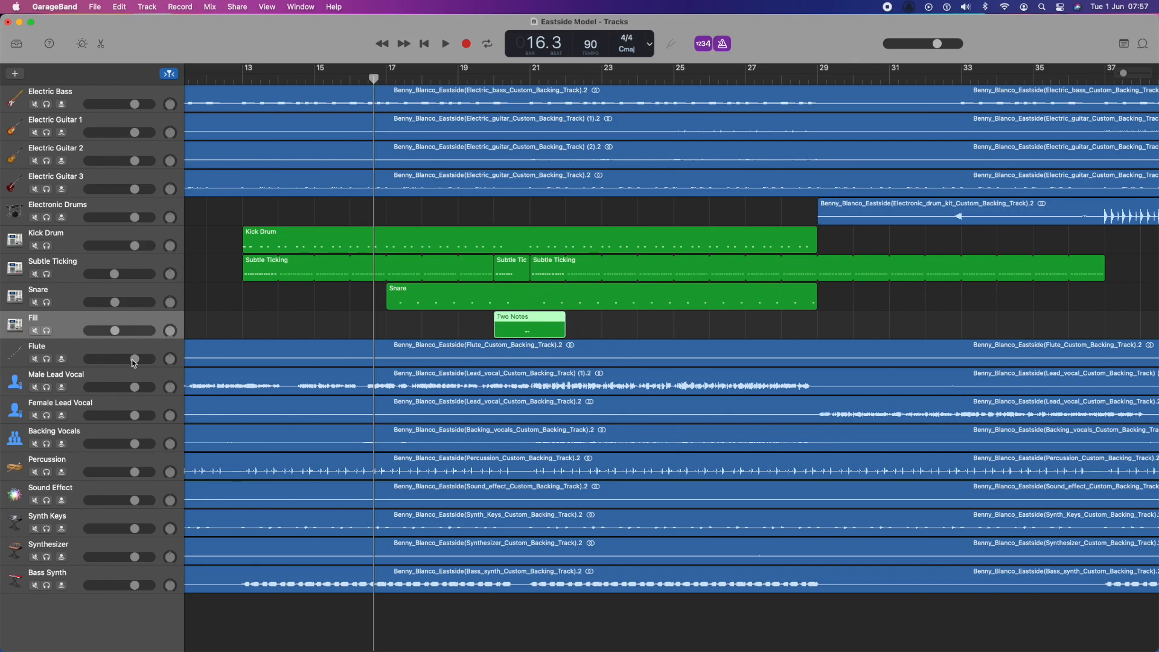
left_click(46, 247)
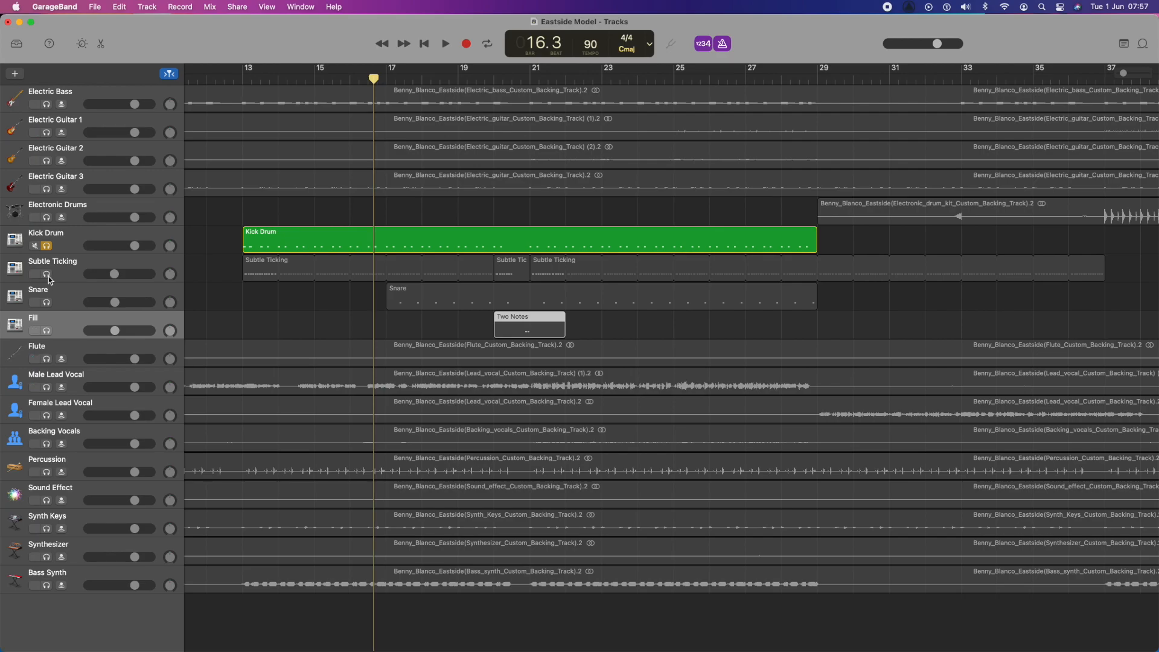
left_click(46, 274)
left_click(46, 303)
left_click(46, 331)
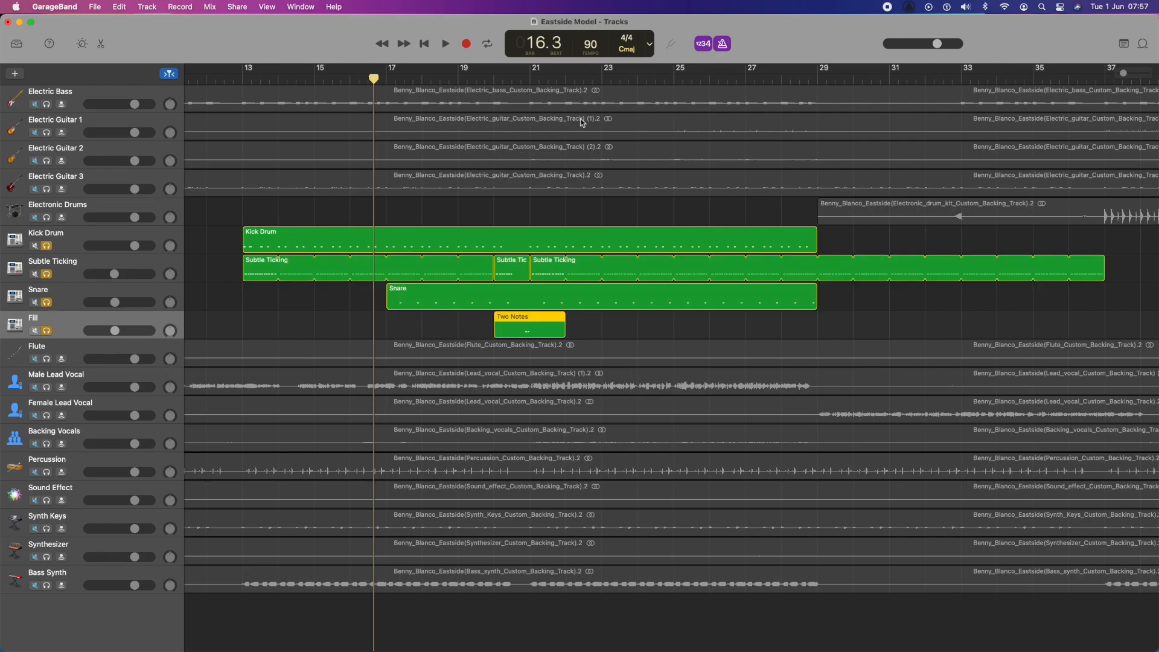
Play the four soloed drum tracks from about bar 20 into bar 21, then stop playback
left_click(511, 80)
left_click(492, 80)
key("space")
scroll(490, 78, "left", 1)
scroll(491, 78, "left", 3)
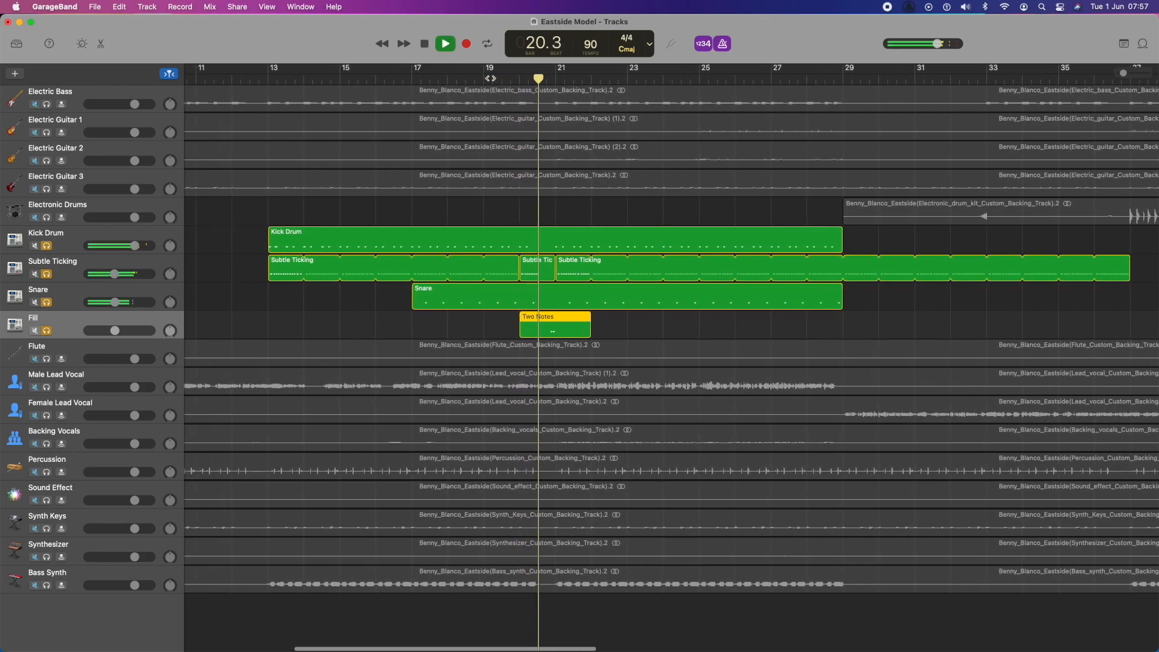
scroll(490, 78, "left", 3)
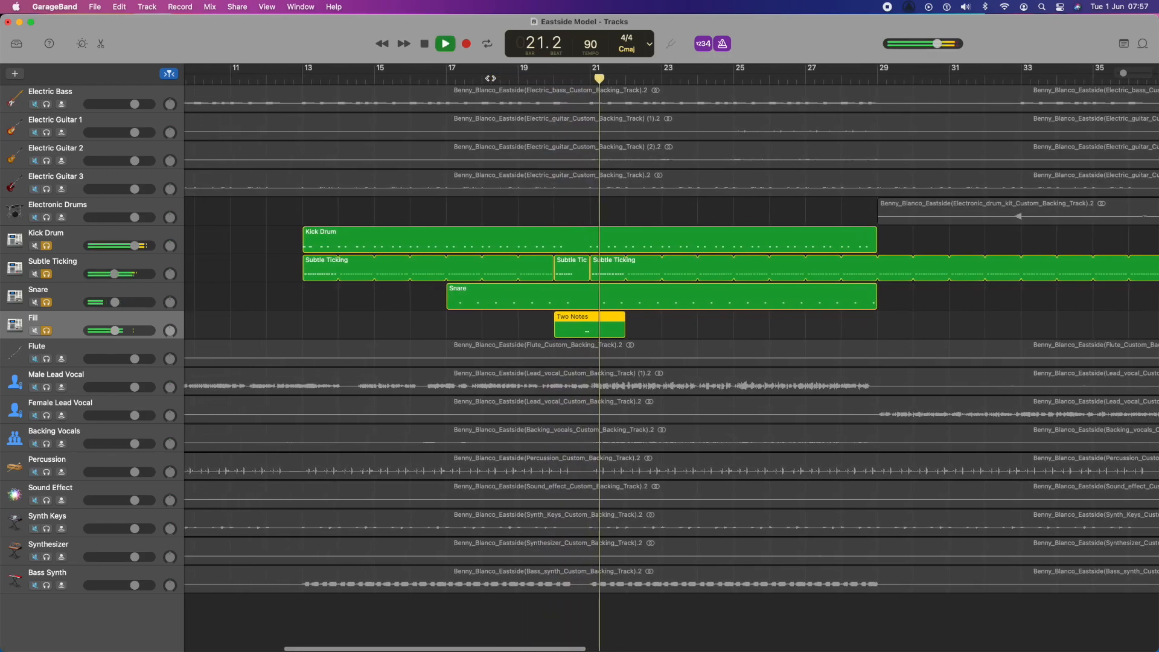
key("space")
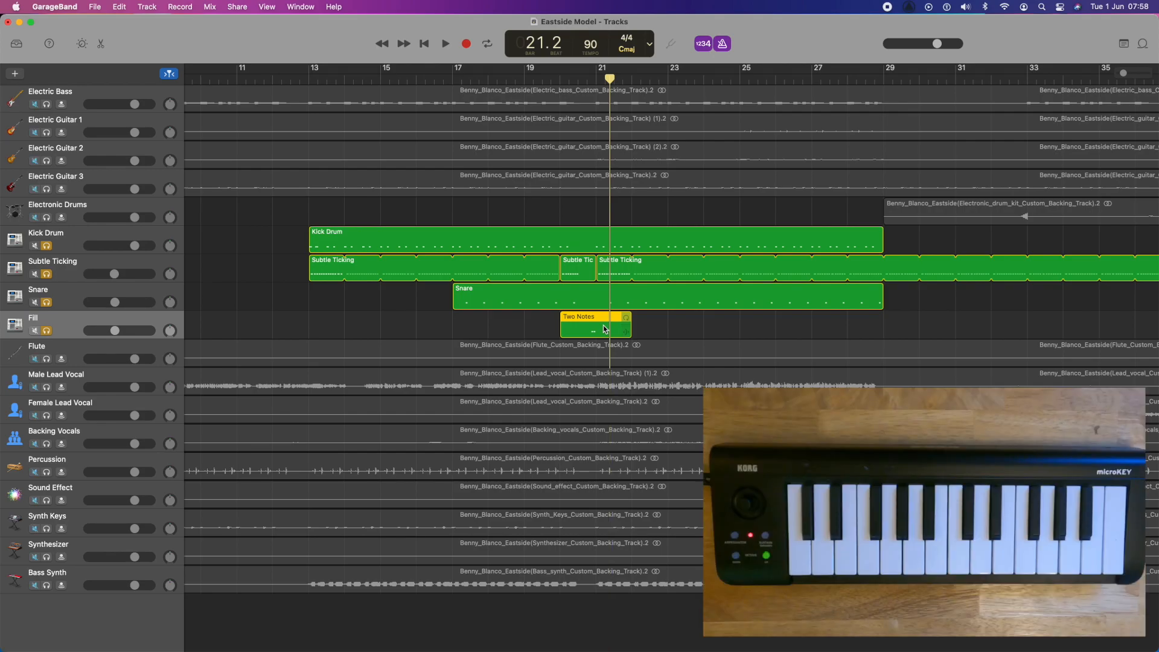
Open the Two Notes region for note editing and add a note at bar 21 on the key just above C2
double_click(605, 329)
scroll(637, 501, "up", 2)
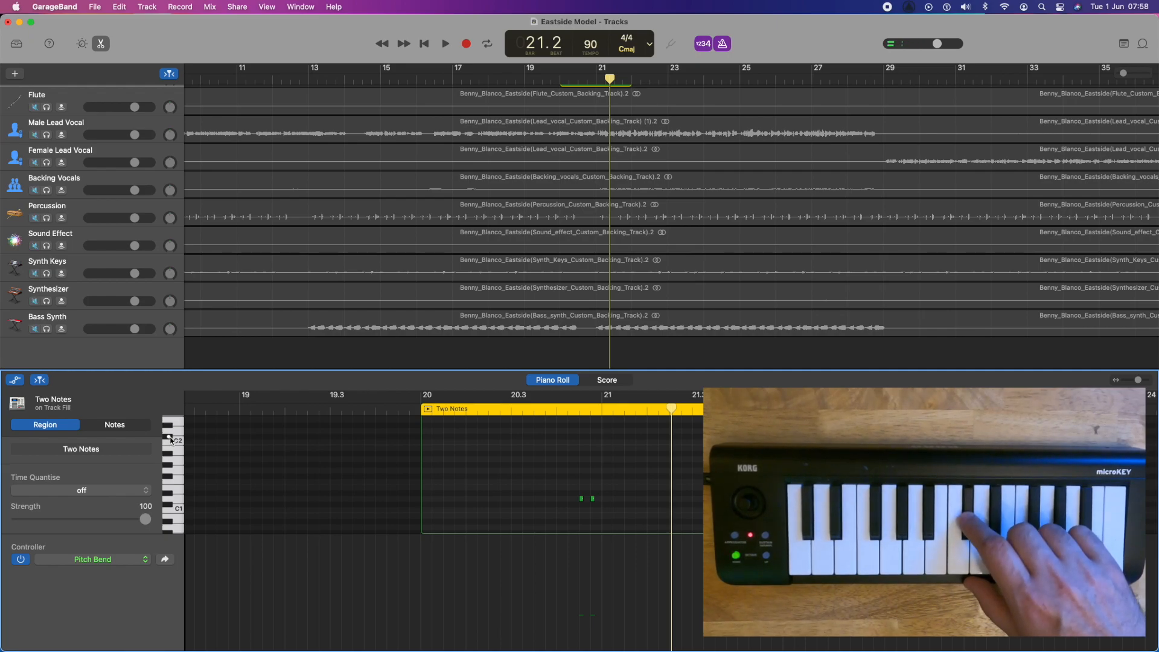
left_click(607, 437, "super")
Play the extended fill with the soloed drums from about bar 20, stopping in bar 21
scroll(567, 259, "up", 5)
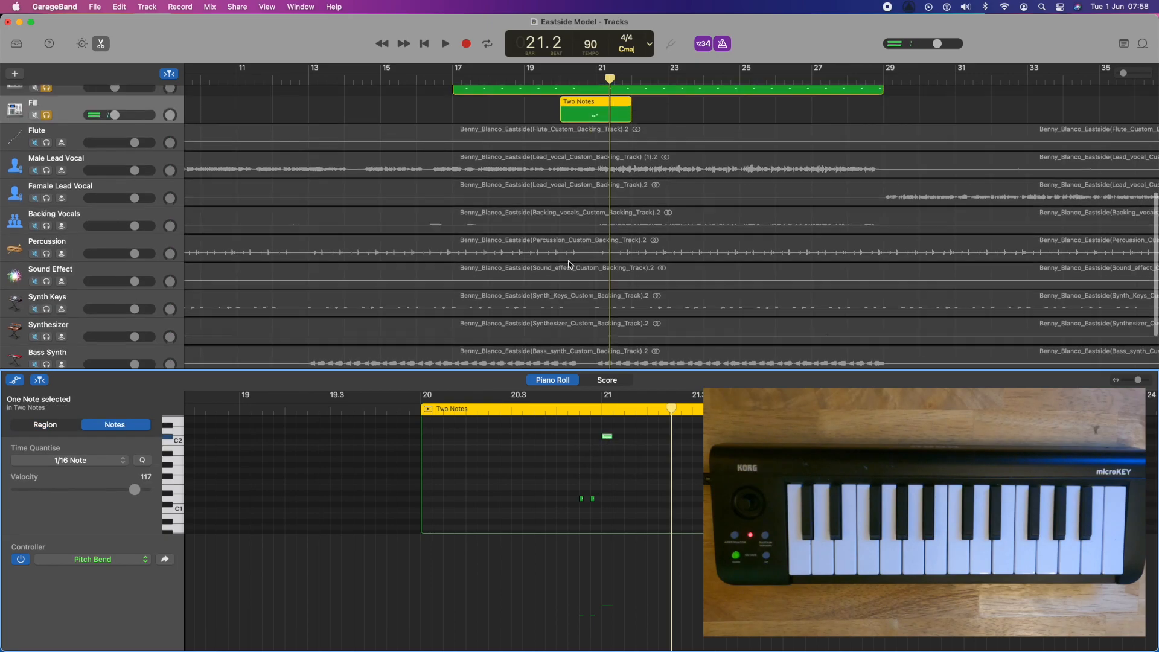
left_click(562, 79)
key("space")
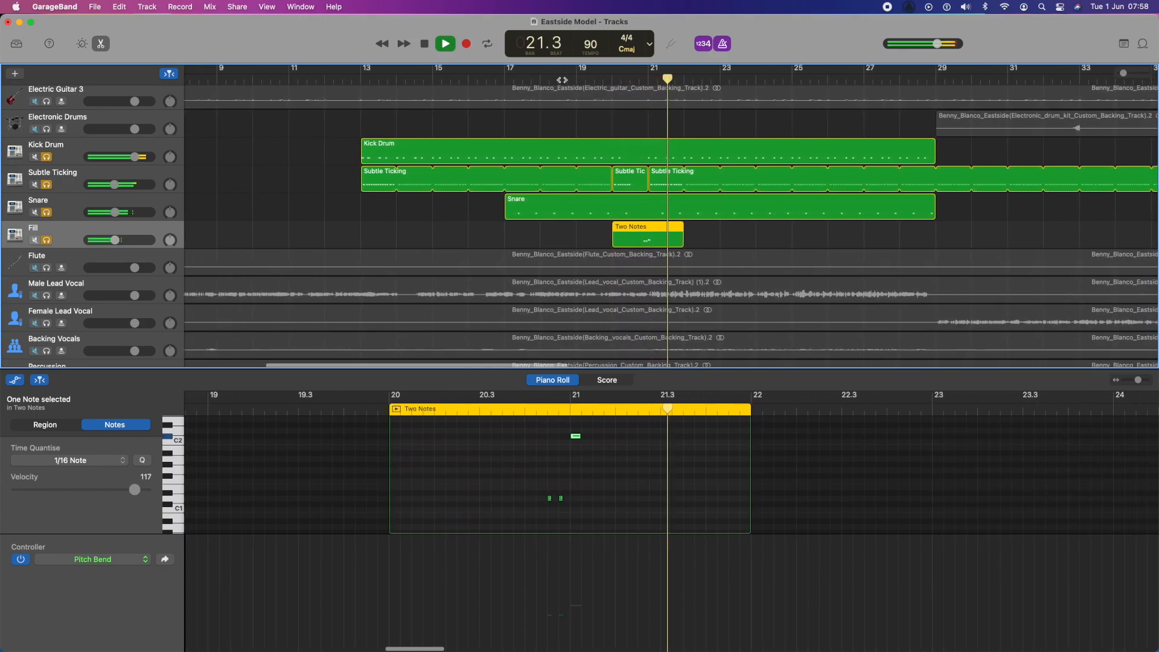
key("space")
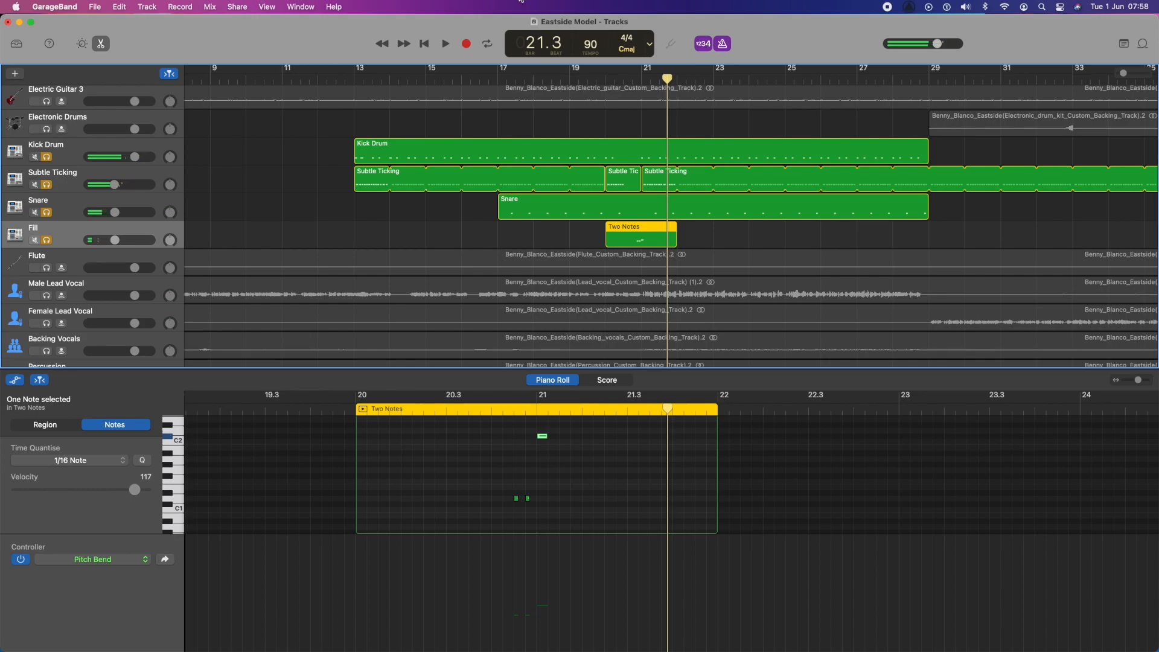
Solo the Electronic Drums track as well and play the arrangement from about bar 32 into bar 33
scroll(561, 179, "right", 3)
scroll(562, 179, "right", 8)
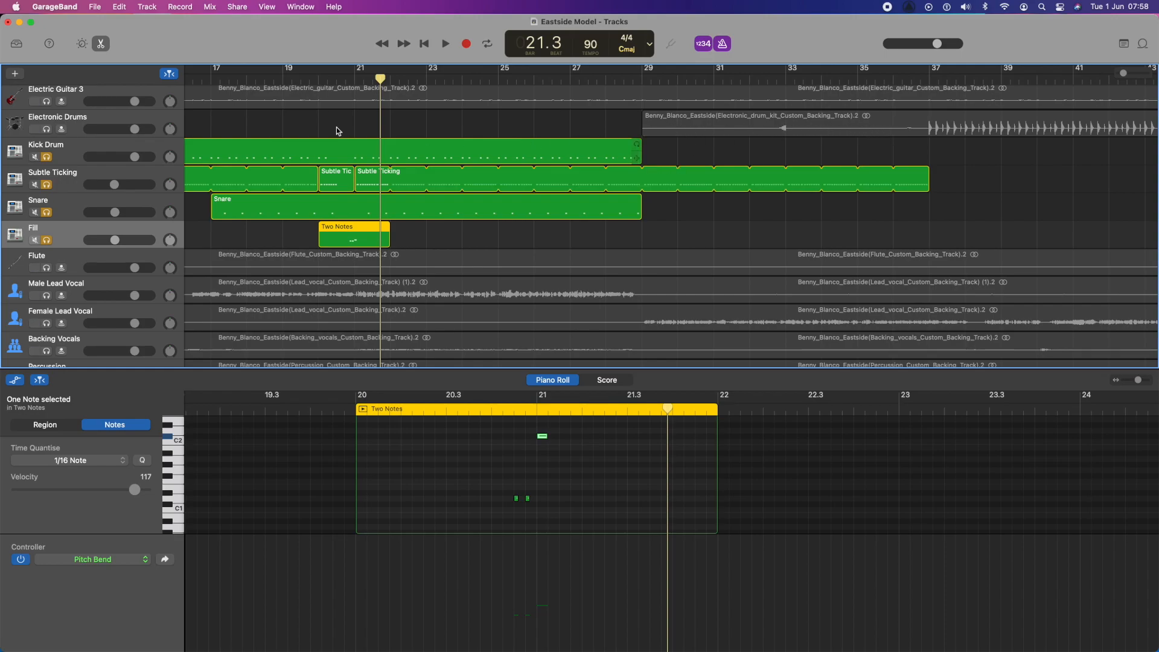
left_click(46, 129)
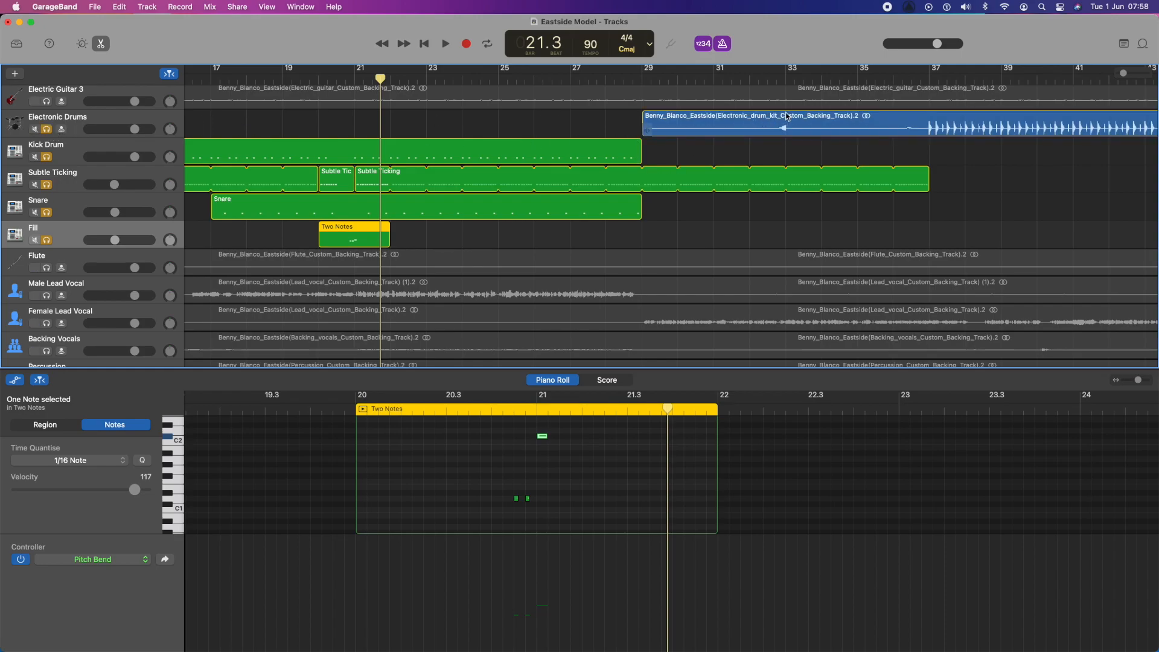
left_click(767, 78)
key("space")
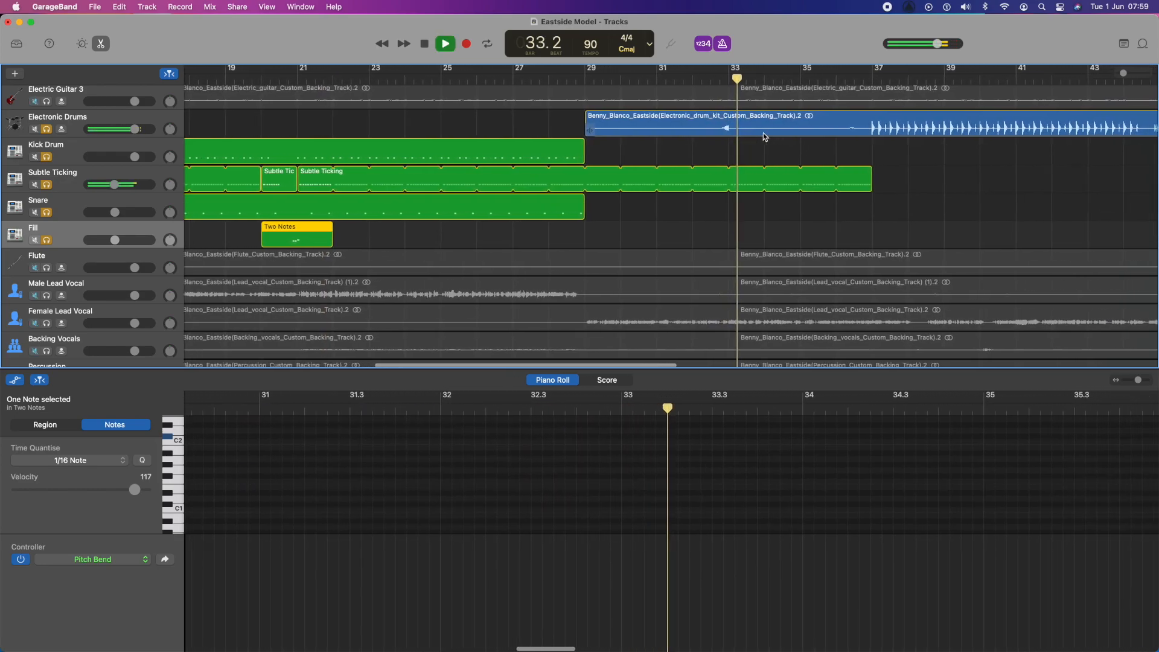
key("space")
Audition the reversed swell on the Electronic Drums track by playing from bar 36
left_click(826, 78)
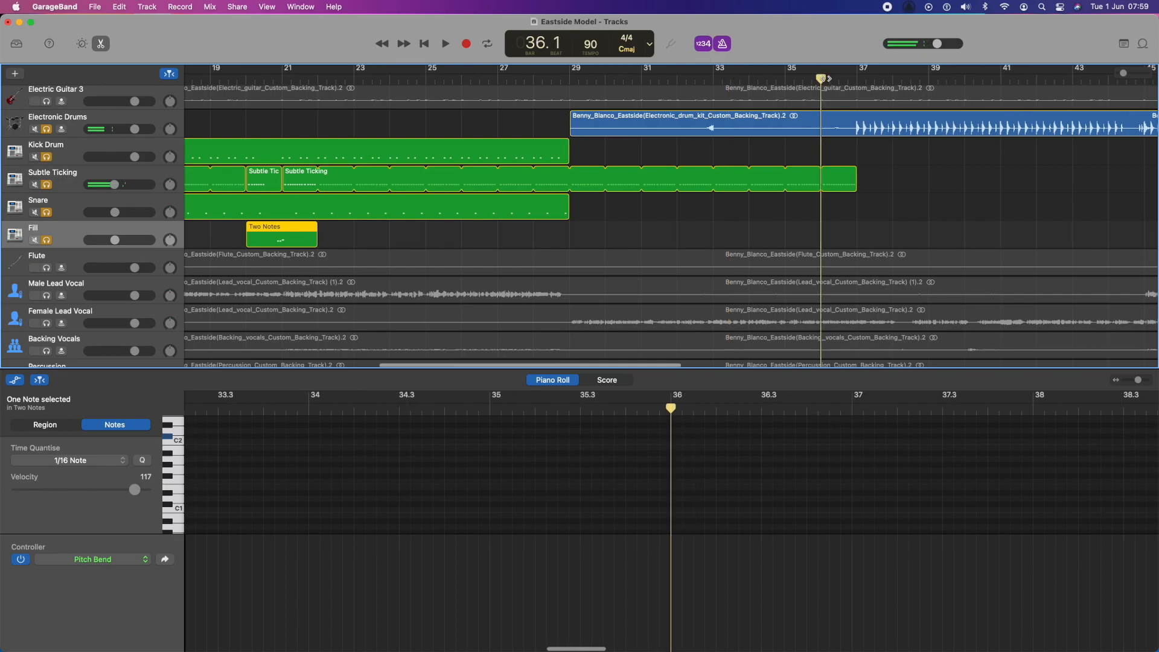
key("space")
key("space")
left_click(765, 78)
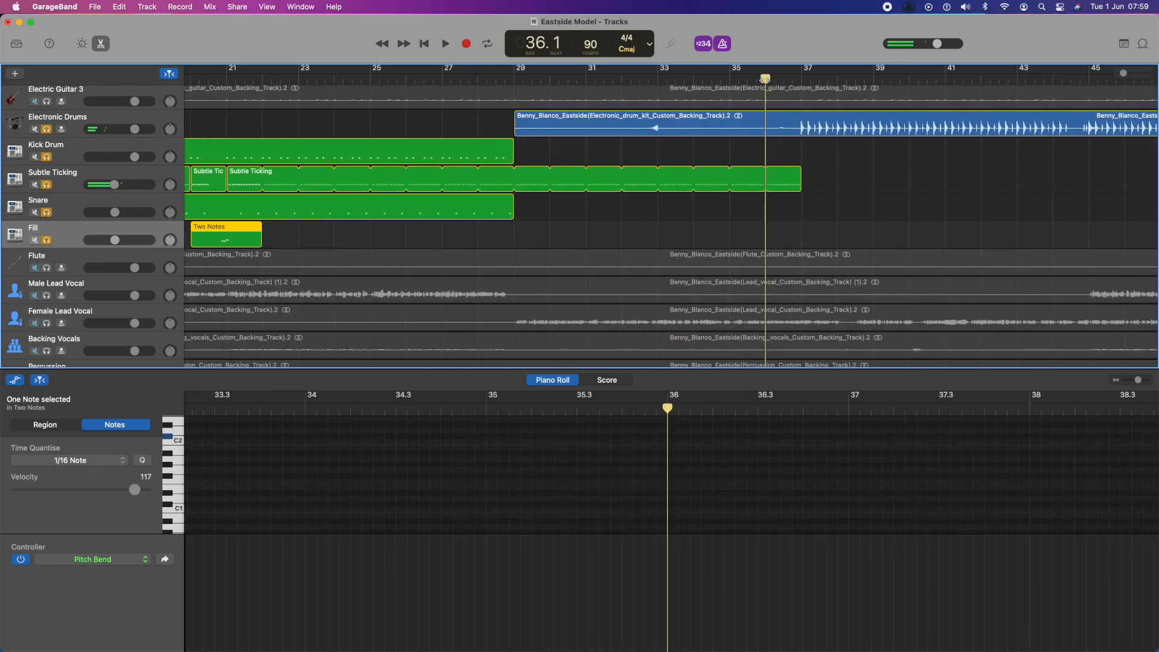
key("space")
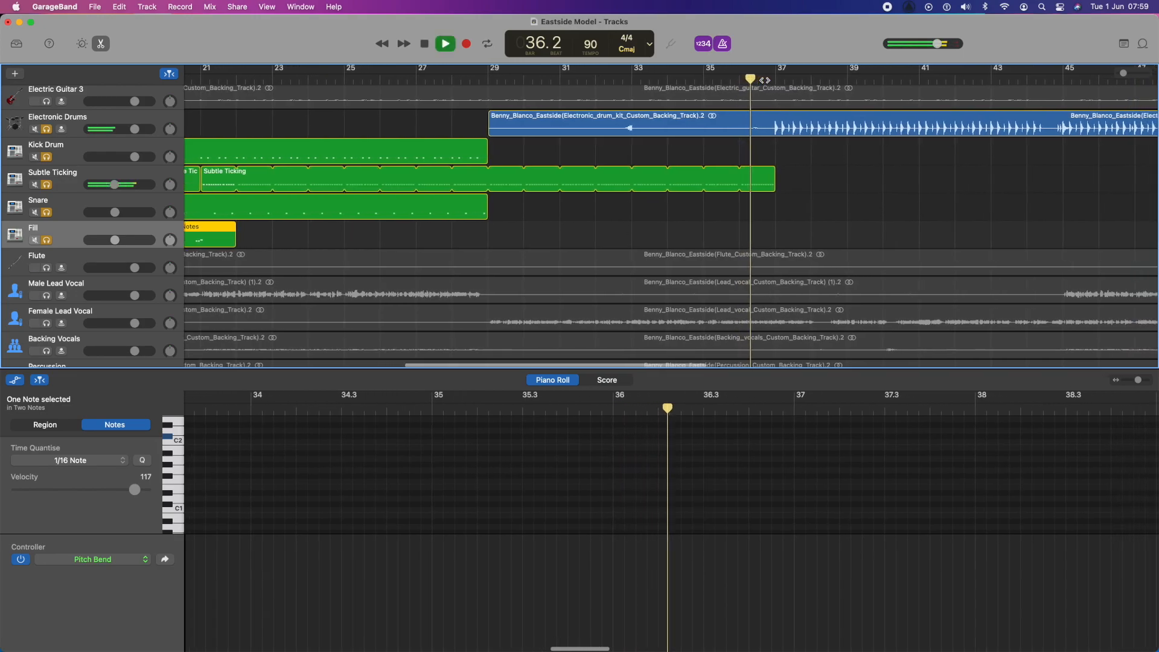
key("space")
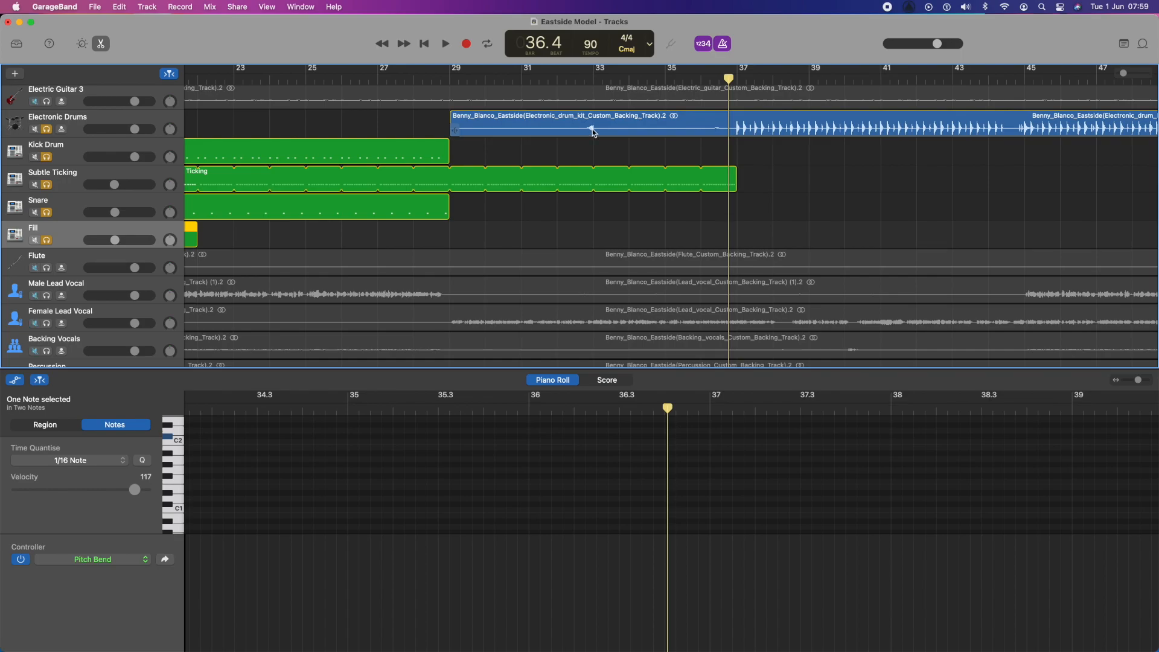
Listen for where the Electronic Drums swell begins around bars 35 and 36, and park the playhead at 35.3
left_click(667, 75)
key("space")
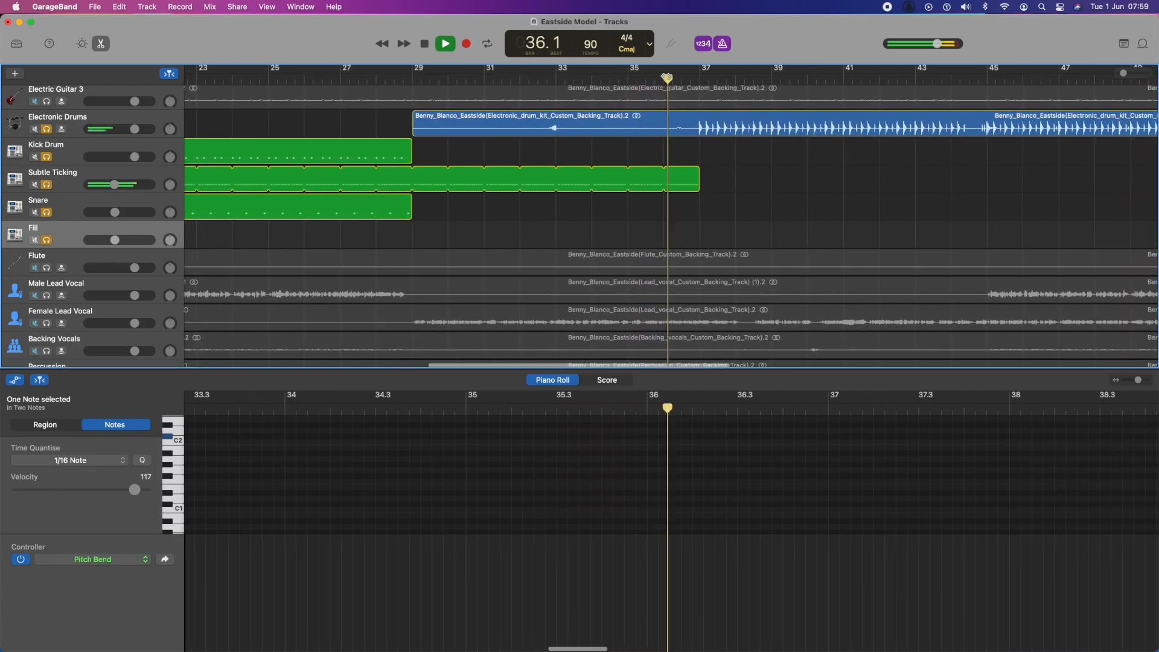
key("space")
left_click(607, 79)
key("space")
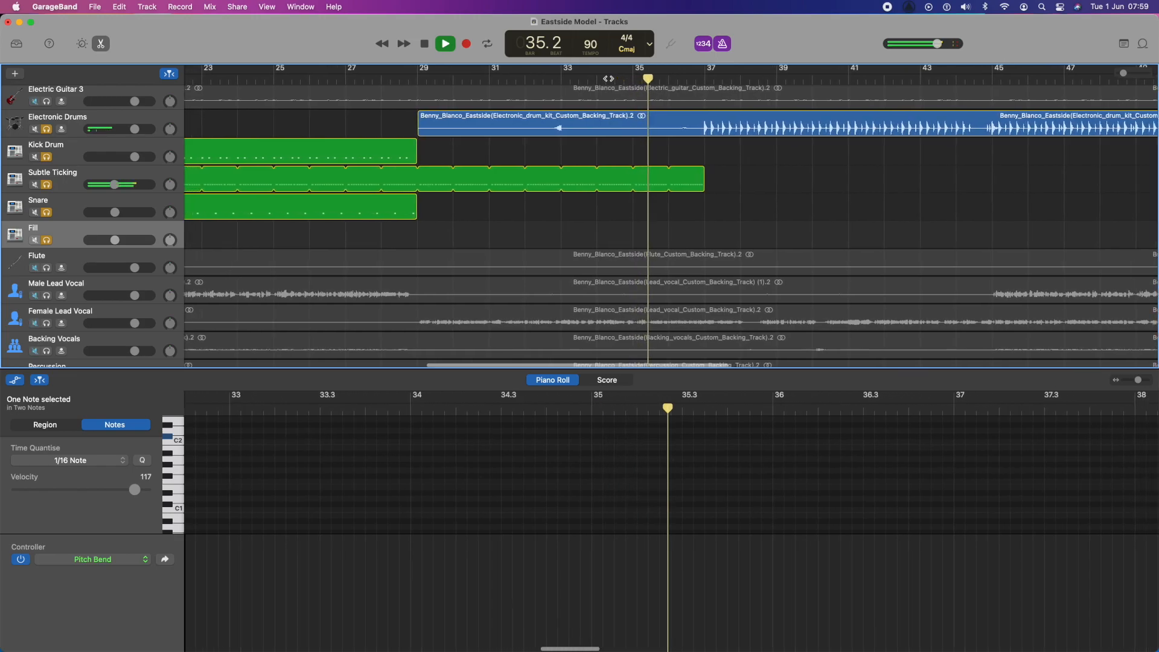
key("space")
left_click(649, 79)
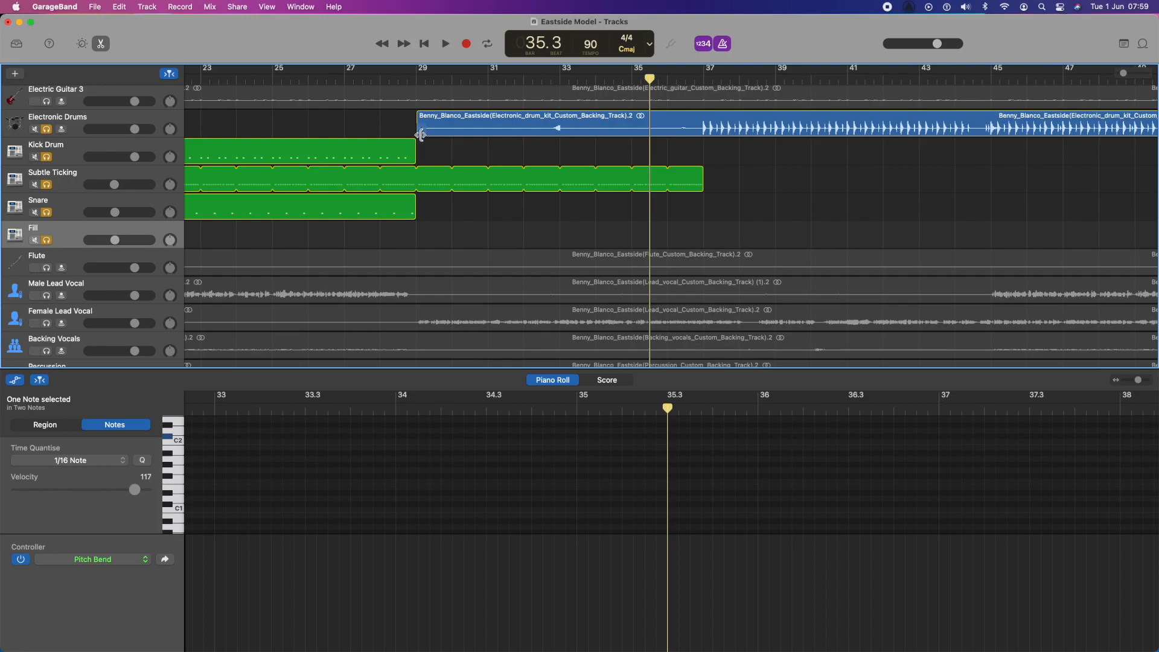
Trim the start of the Electronic Drums region to position 32.4.2.1, just before its first sound
left_click_drag(420, 134, 551, 131)
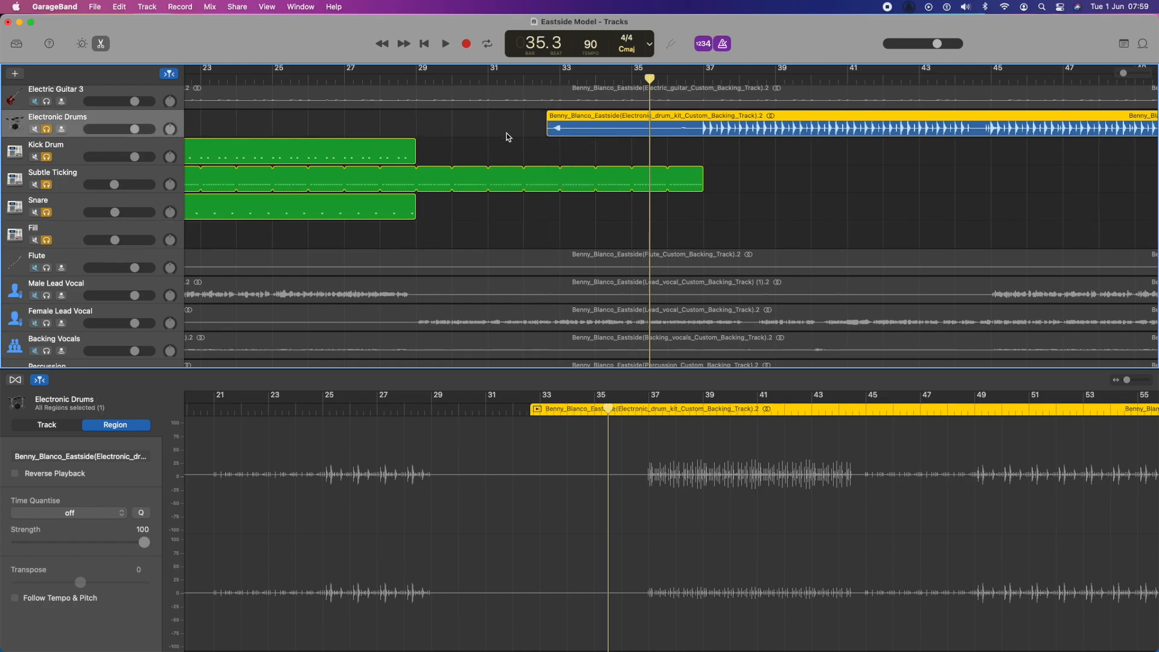
left_click_drag(551, 131, 553, 133)
left_click_drag(552, 134, 552, 134)
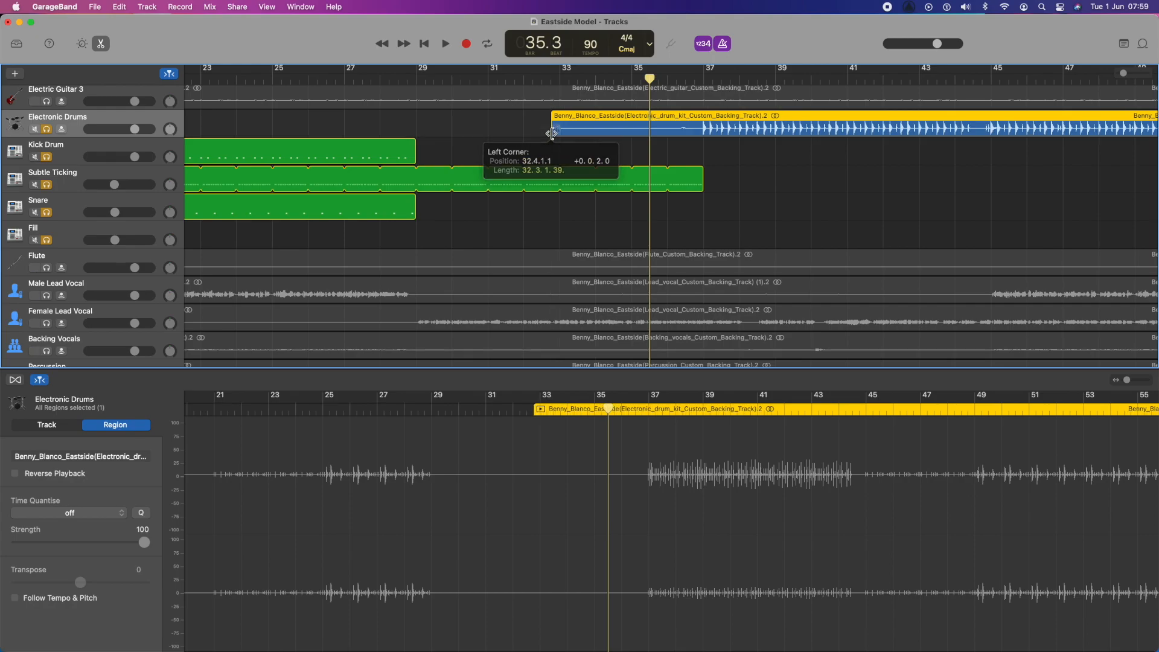
left_click_drag(1121, 77, 1126, 77)
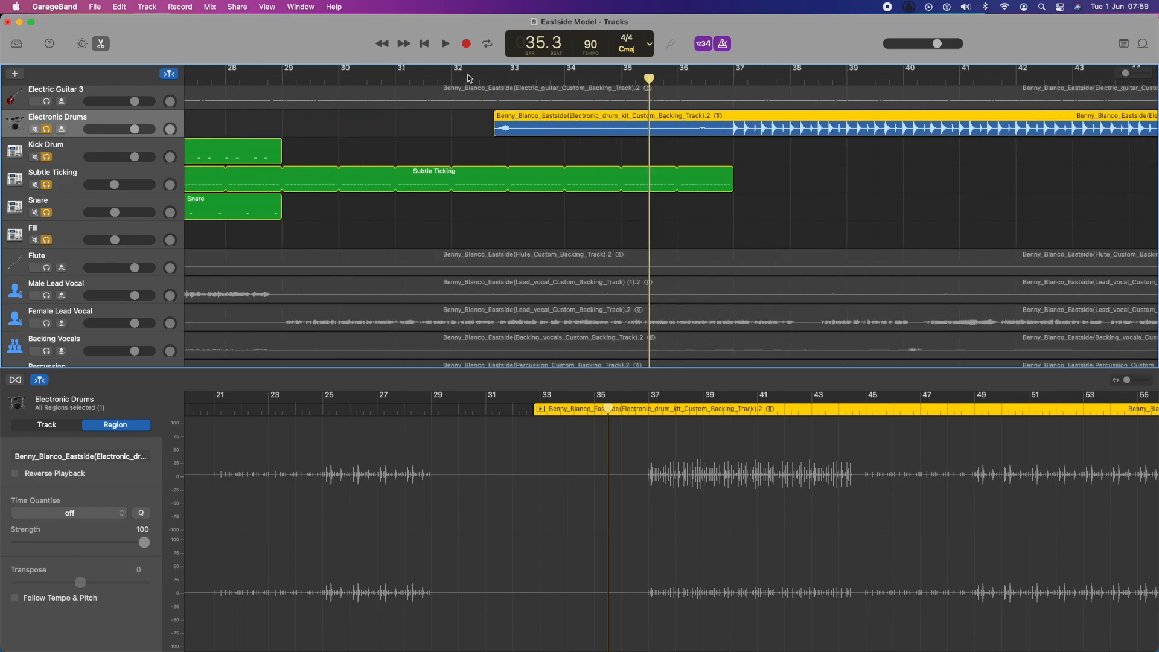
left_click(481, 74)
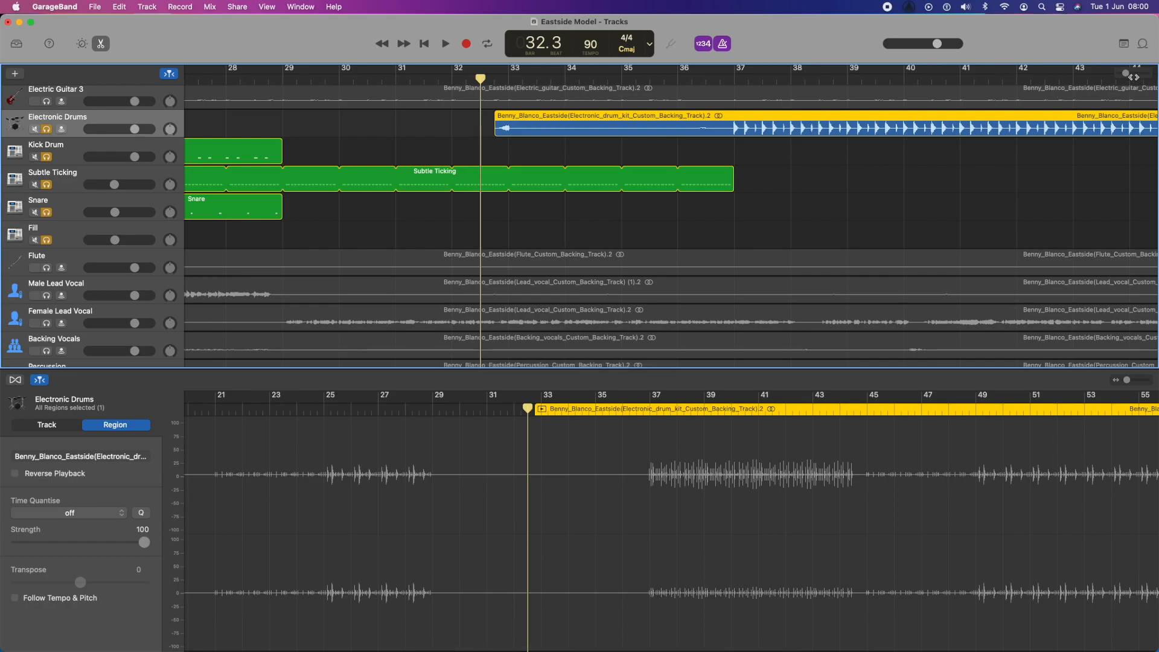
left_click_drag(1126, 74, 1130, 74)
left_click_drag(464, 78, 500, 81)
left_click_drag(496, 129, 503, 132)
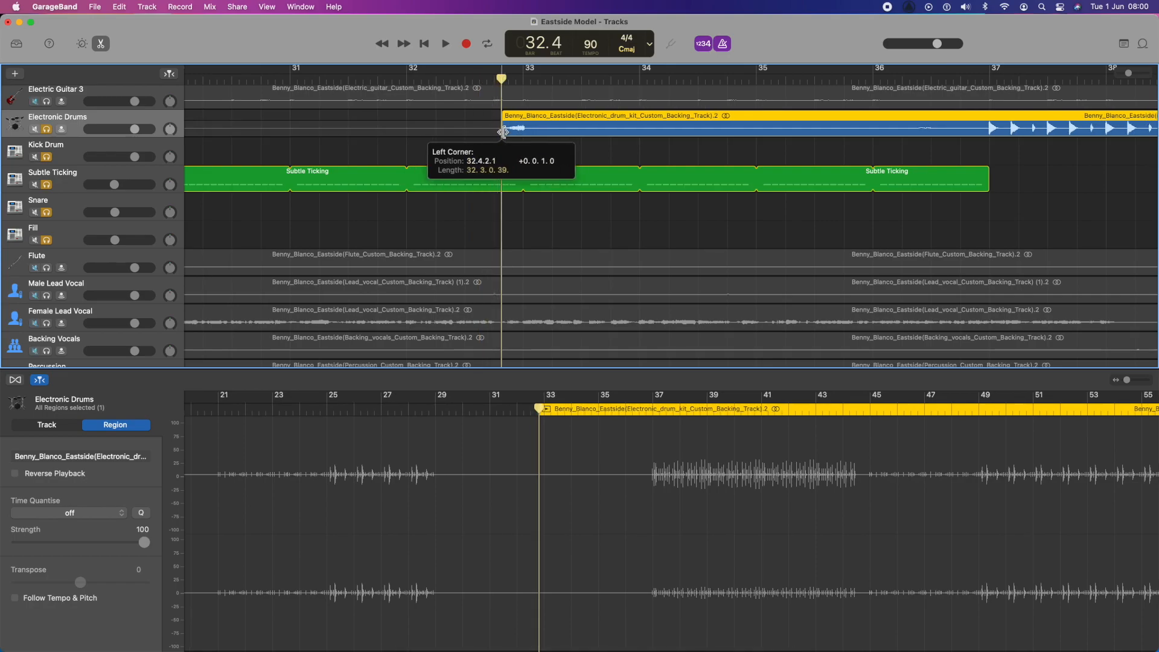
Play the trimmed Electronic Drums region from just before its new start through to bar 36
left_click(362, 78)
key("space")
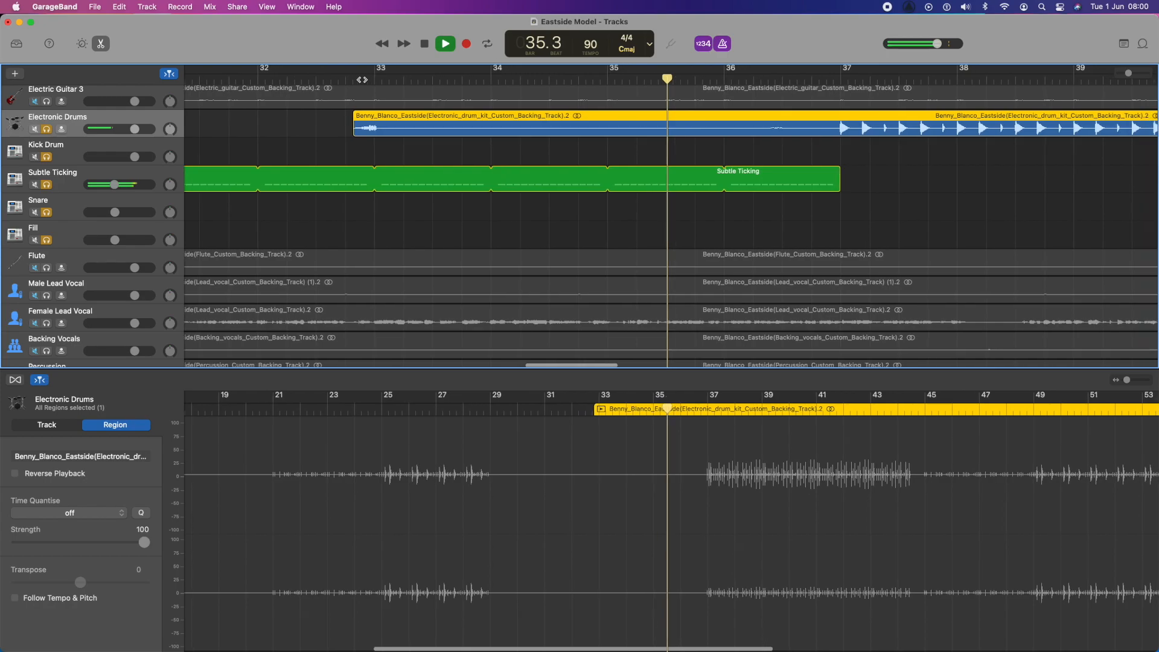
key("space")
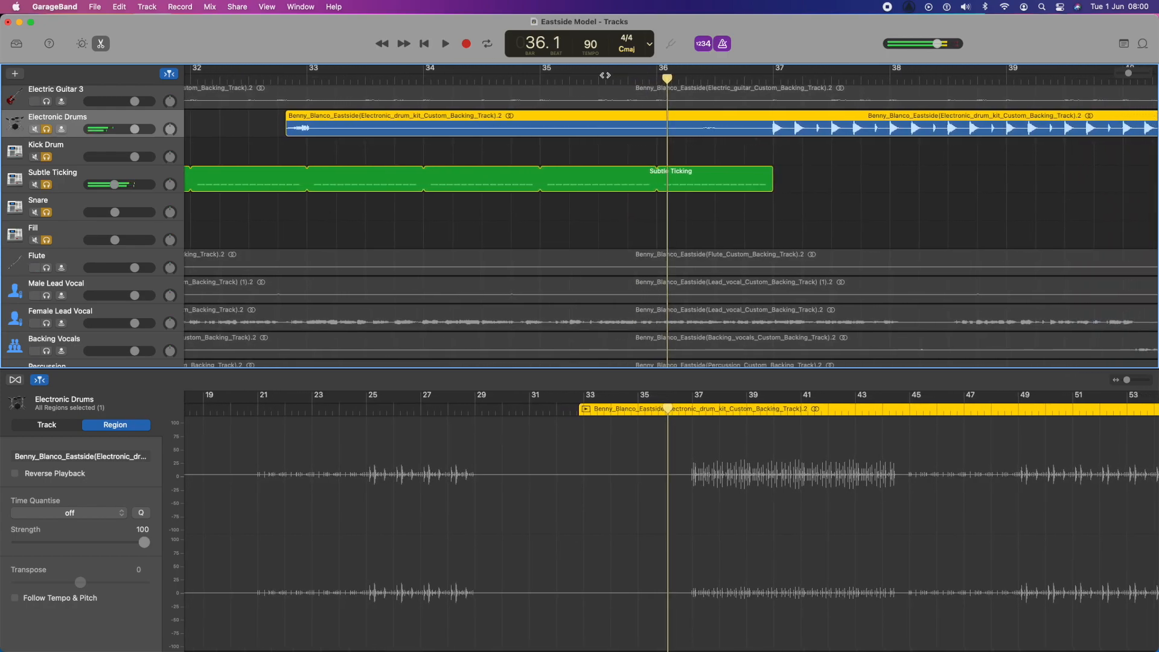
Split the Electronic Drums region at 35.3 and shorten the first piece so it ends at about bar 33
left_click(599, 79)
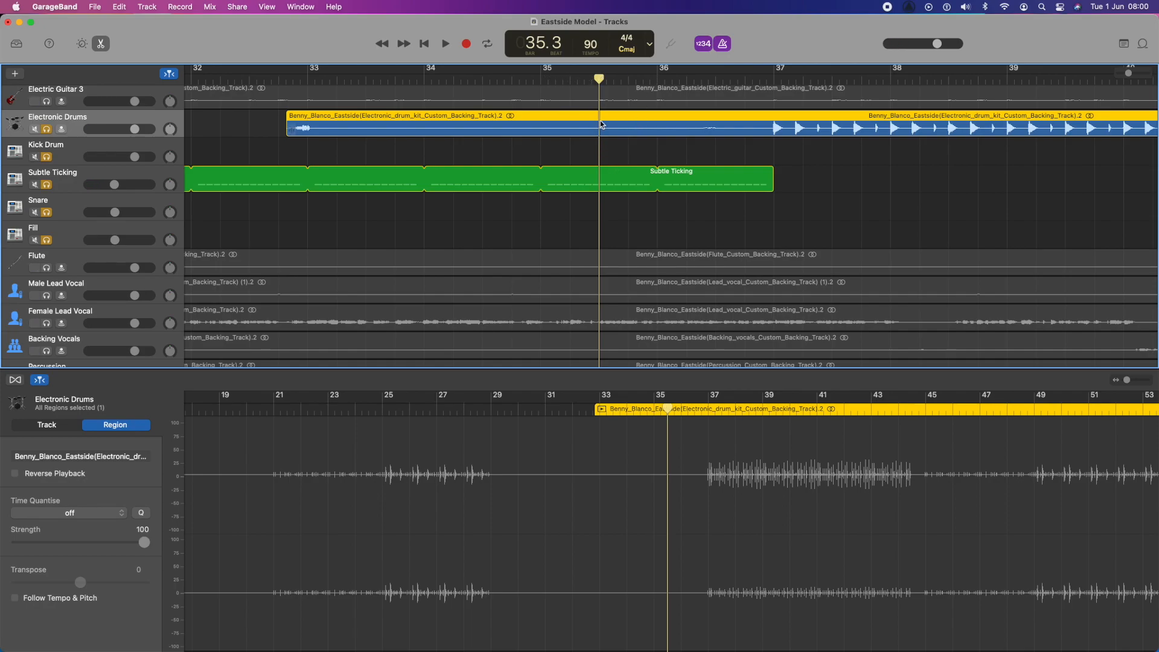
key("super+t")
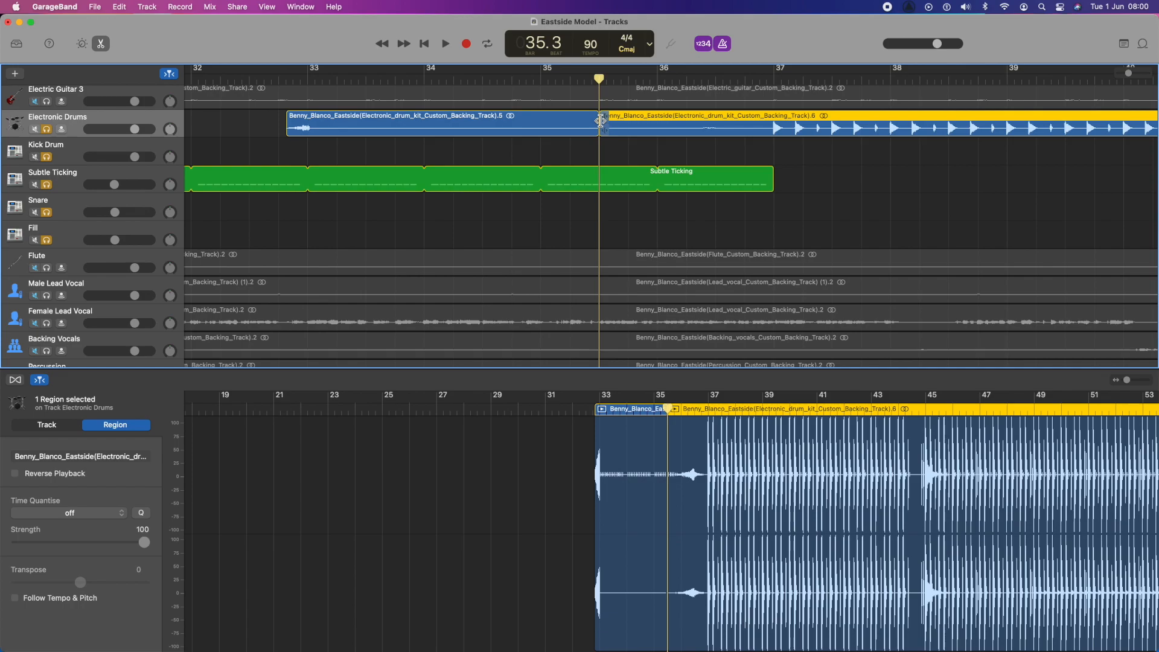
left_click(593, 132)
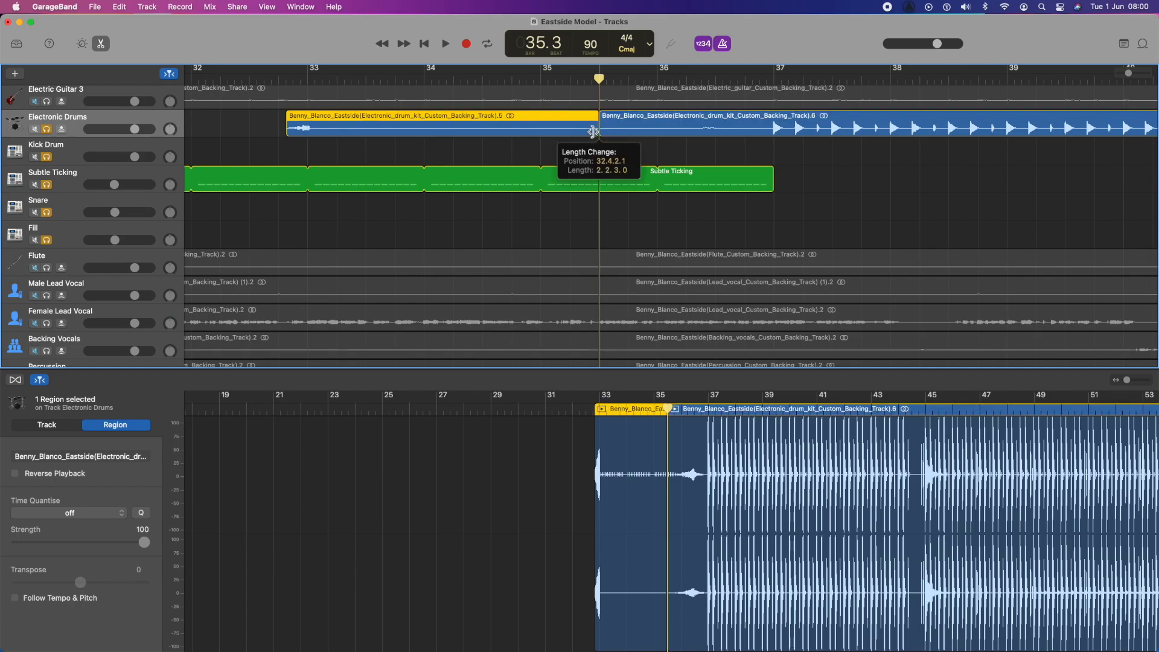
left_click_drag(593, 132, 308, 152)
Play the edited Electronic Drums section from bar 32.3 into bar 37
left_click(245, 77)
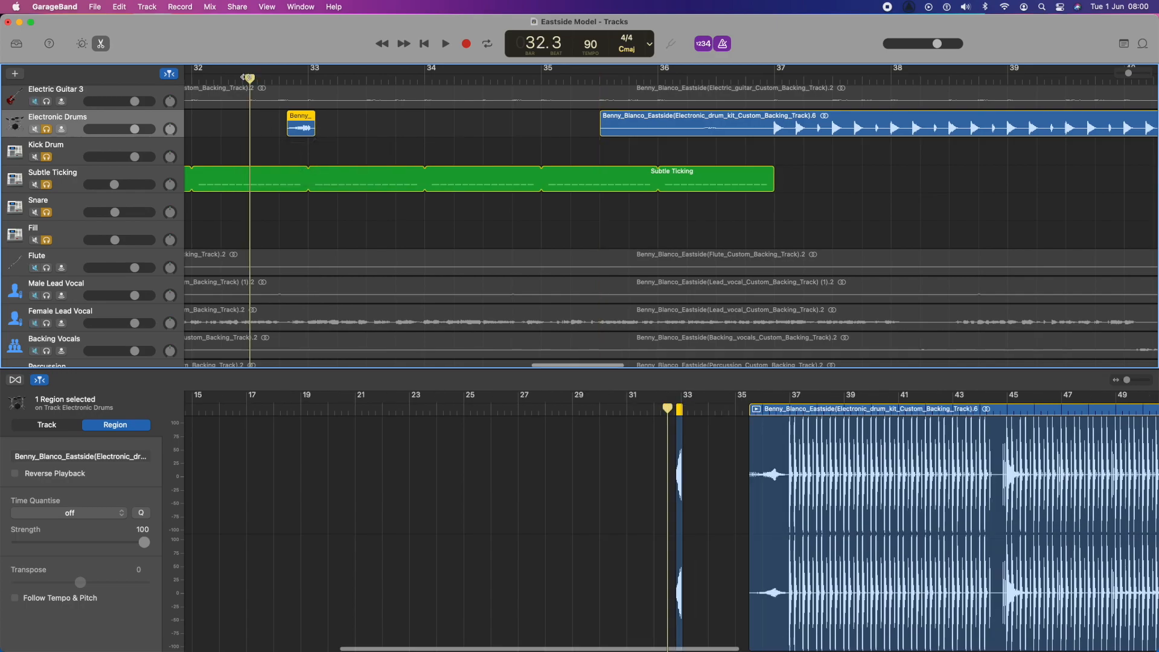
key("space")
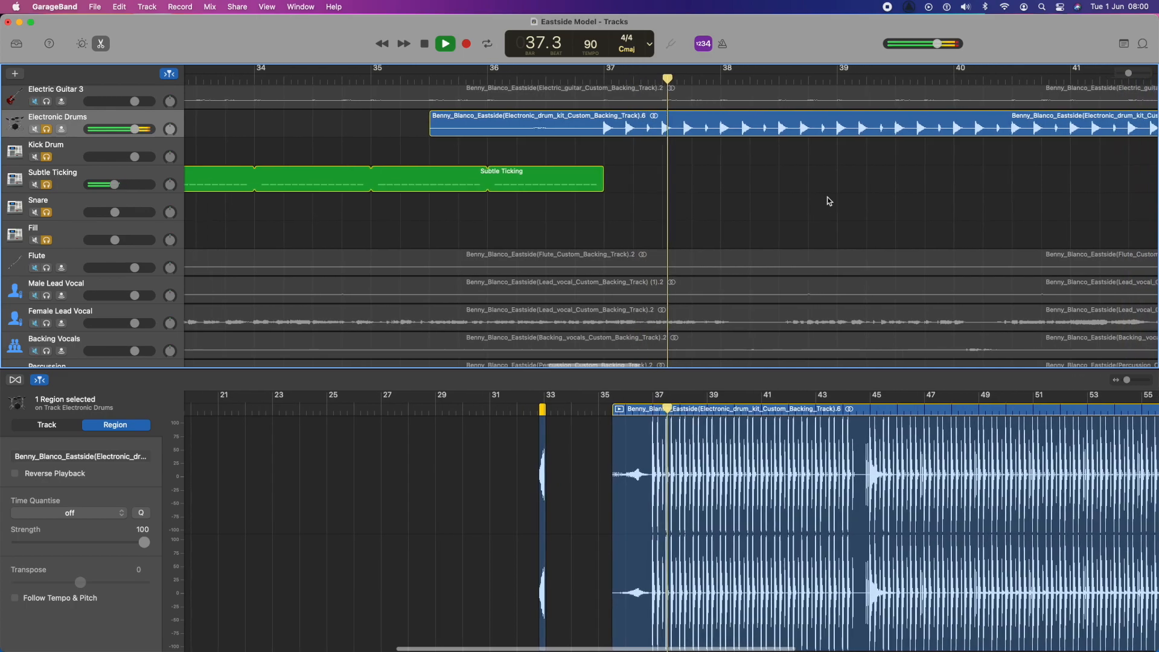
key("space")
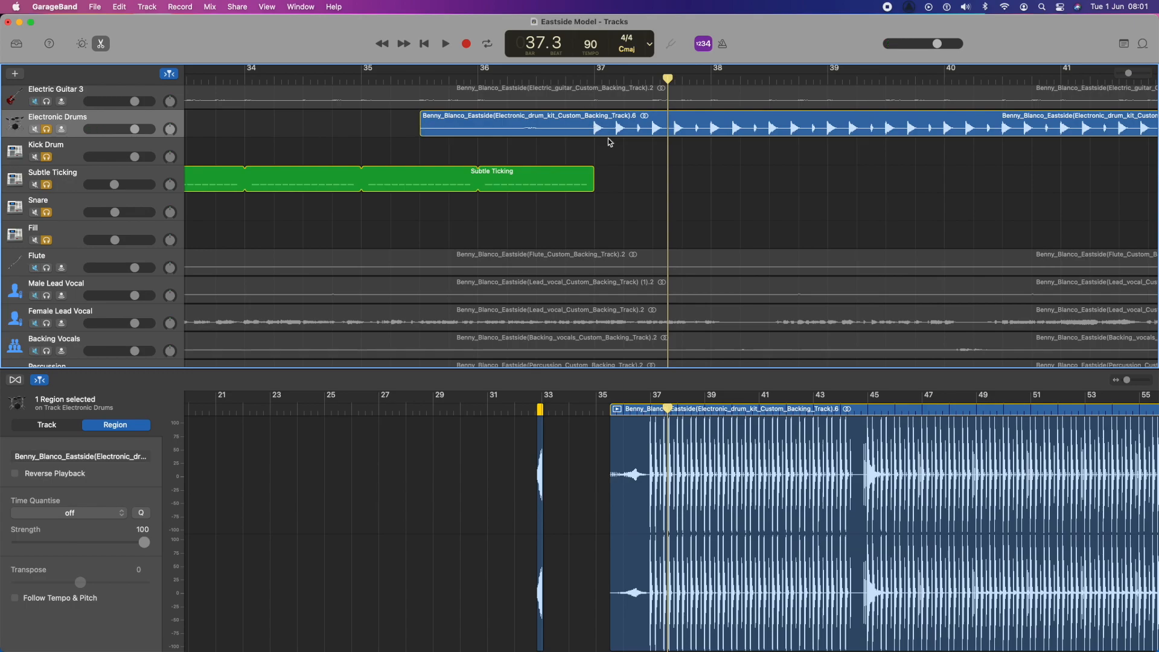
Turn the metronome on for the project
left_click(723, 44)
scroll(714, 229, "left", 10)
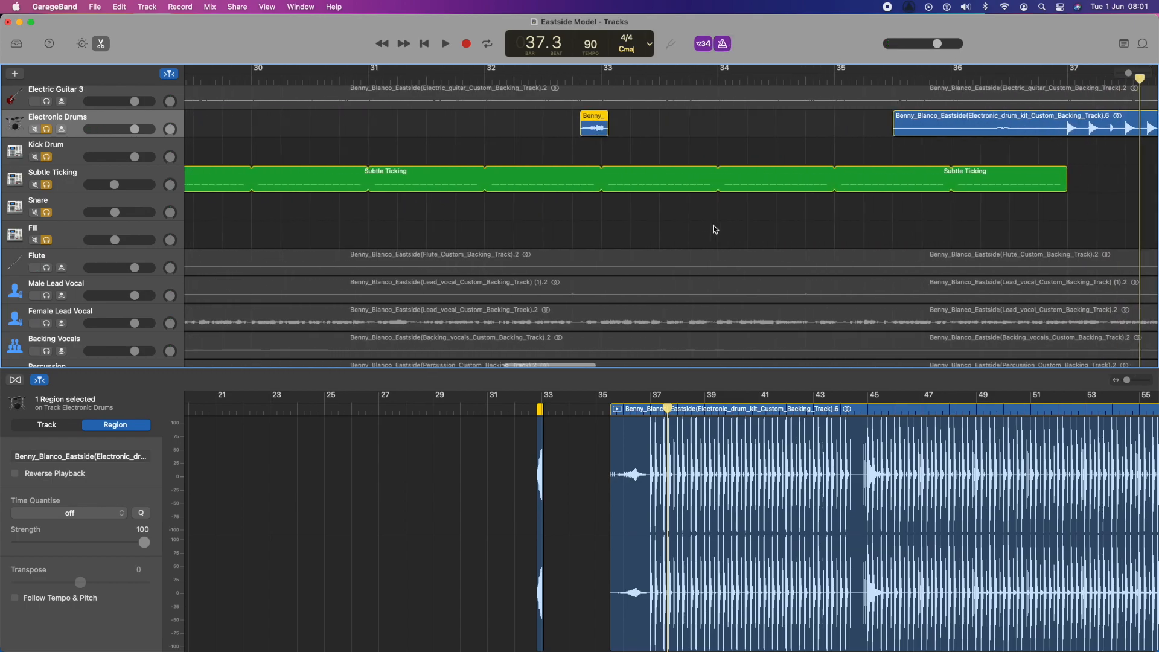
left_click_drag(1129, 74, 1120, 74)
scroll(697, 178, "left", 5)
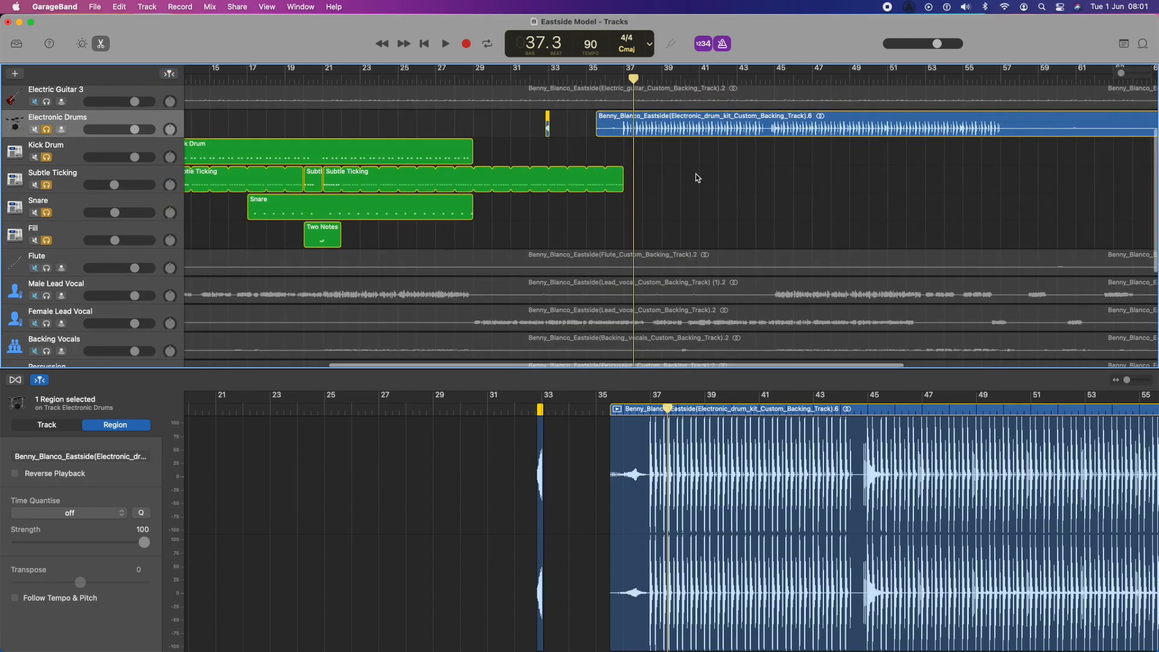
Hide the audio editor so the full track arrangement shows, and clear the project and Eastside folder windows off the desktop
key("e")
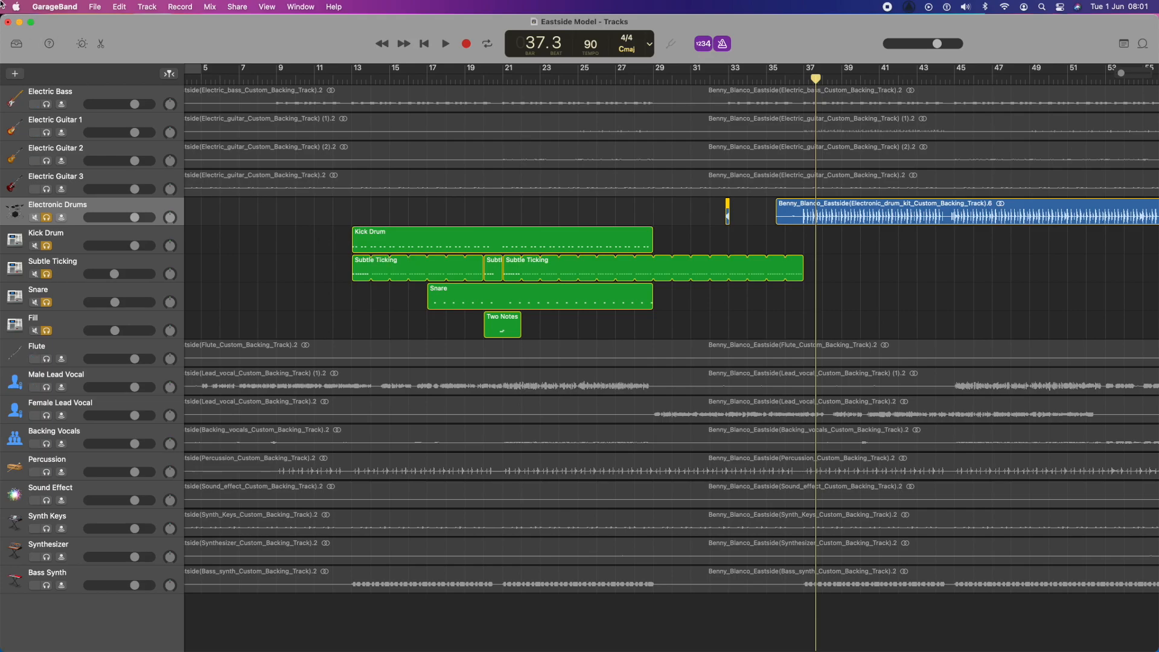
left_click(19, 23)
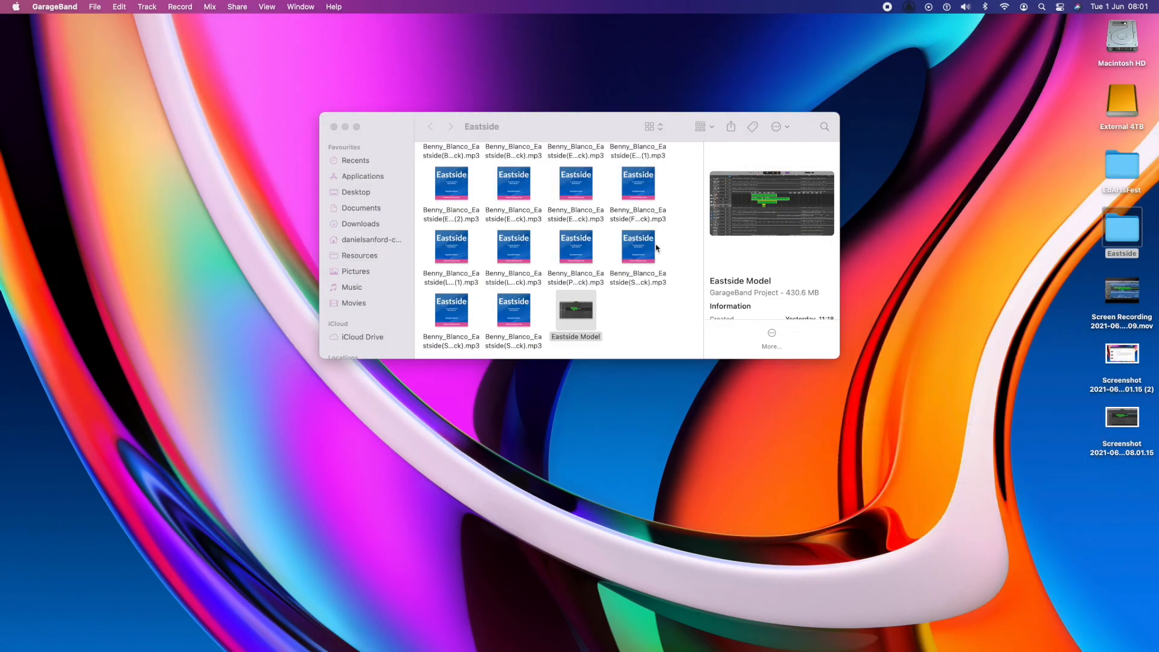
left_click(334, 127)
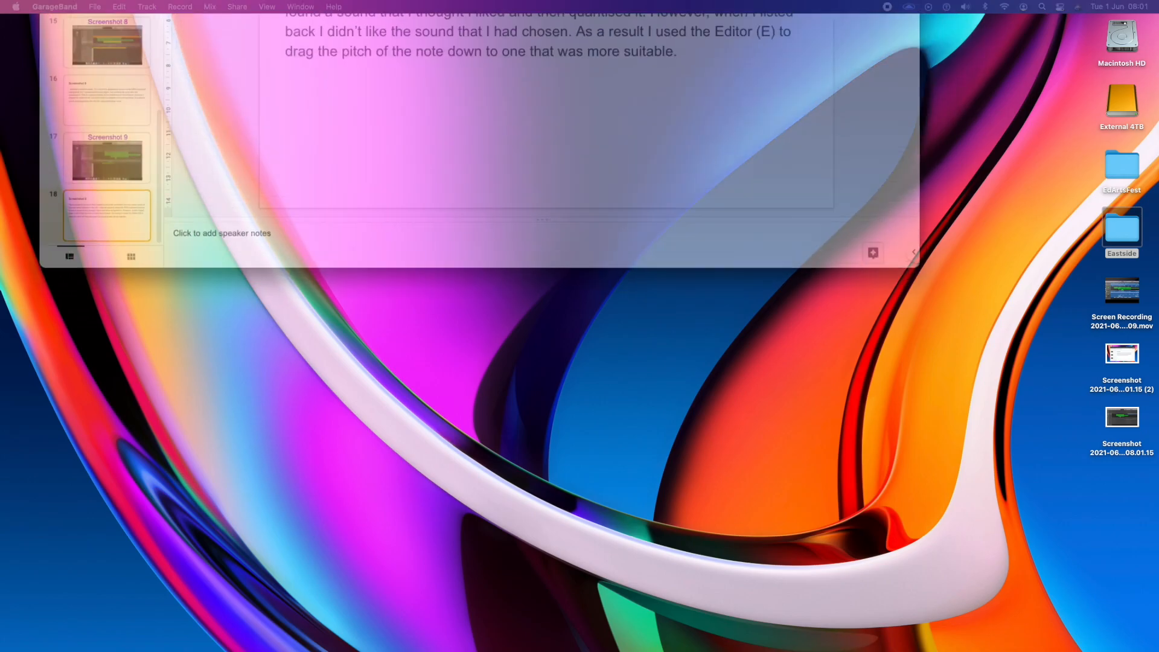
Switch to Chrome with the Model Unit 7 Presentation, move its window into full view and close the Clarks tab
left_click_drag(783, 1, 820, 81)
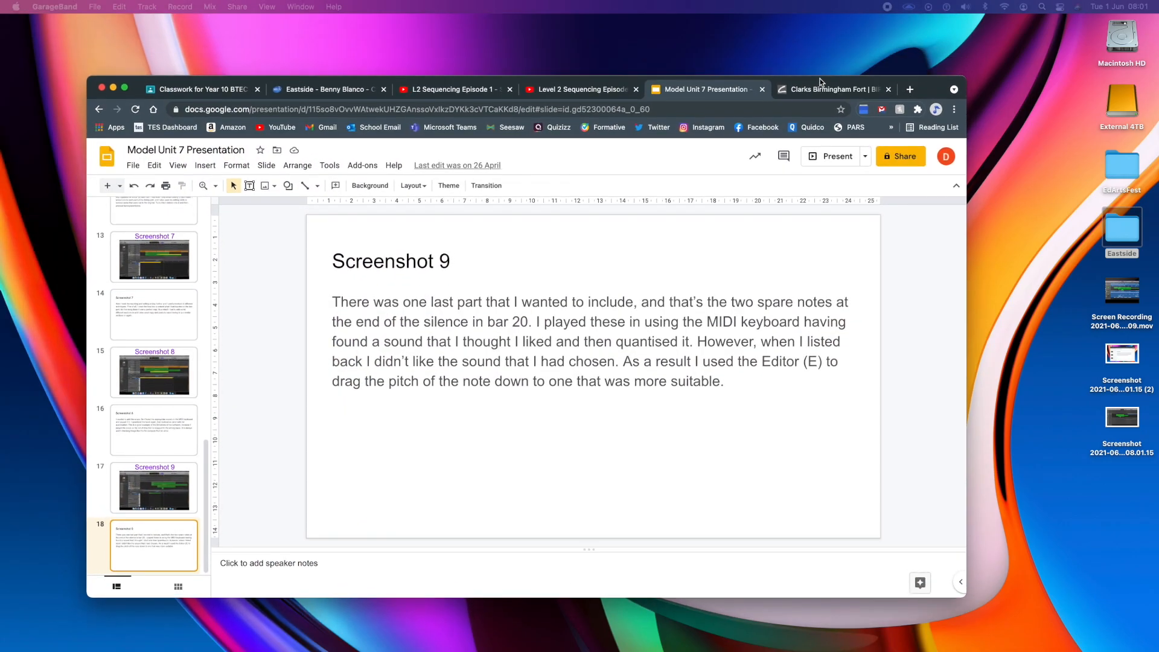
left_click(888, 88)
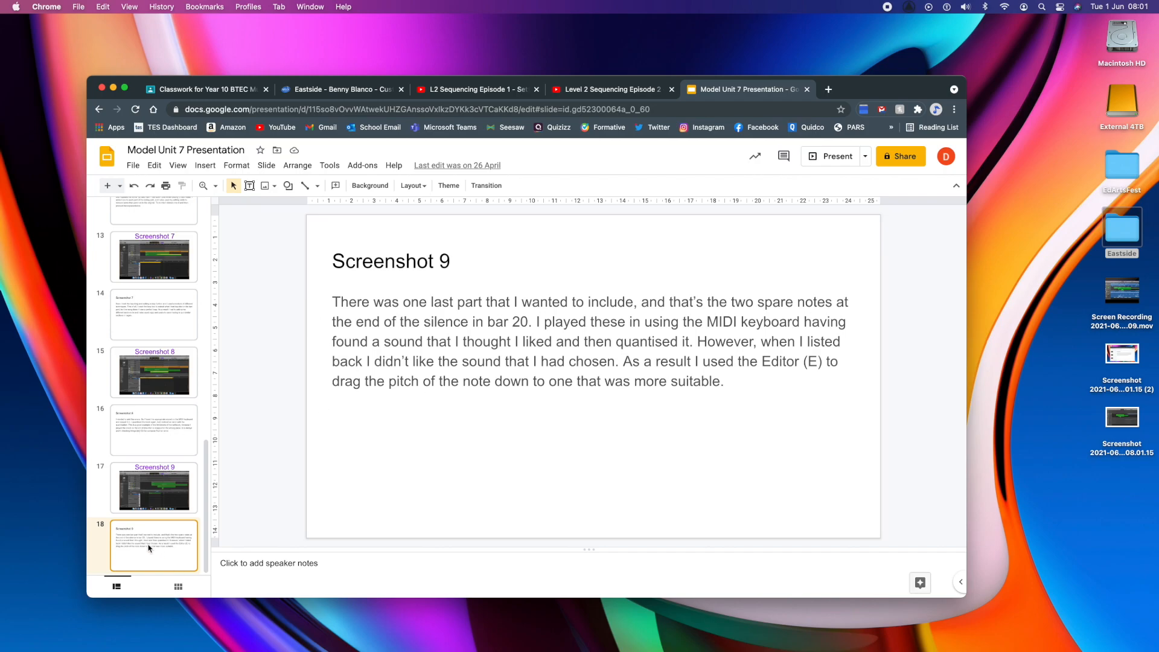
Duplicate the two Screenshot 9 slides, 17 and 18, at the end of the presentation
left_click(162, 501)
left_click(163, 552)
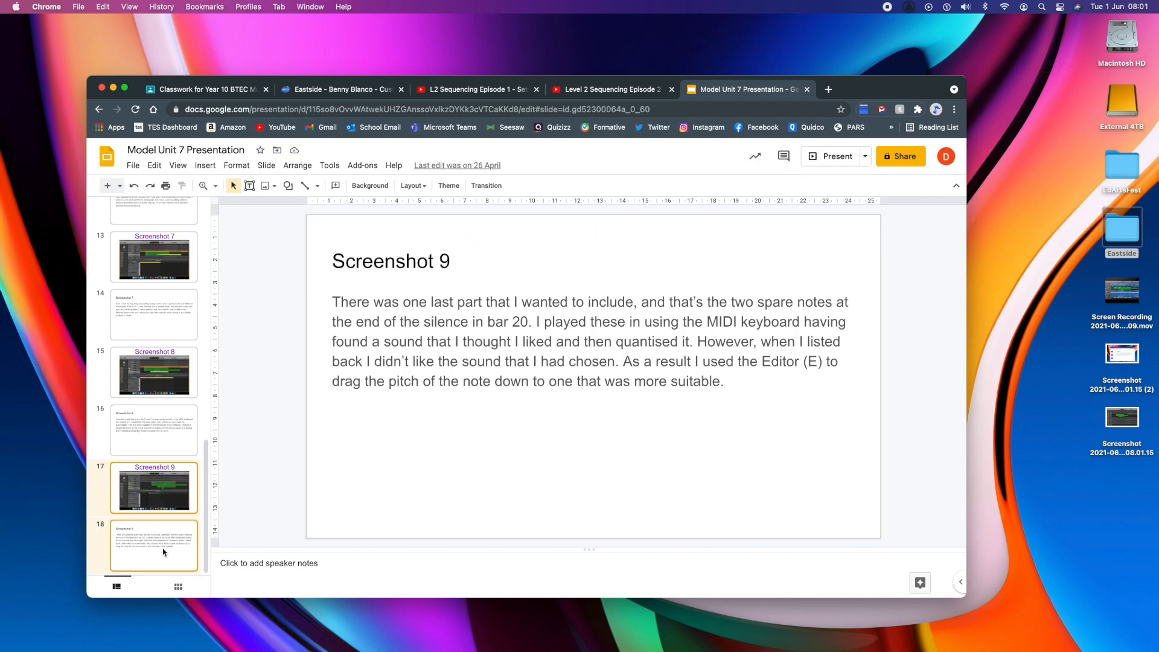
right_click(162, 550)
left_click(216, 343)
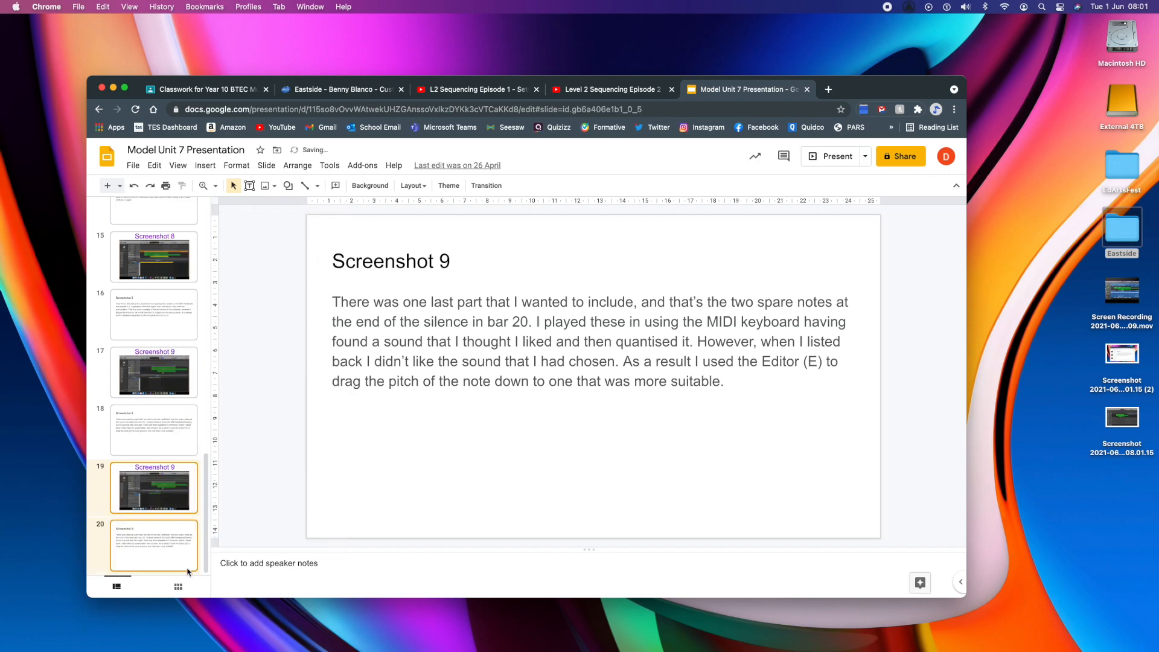
Delete the old screenshot image from the duplicated slide 19
left_click(144, 497)
left_click(521, 403)
key("Delete")
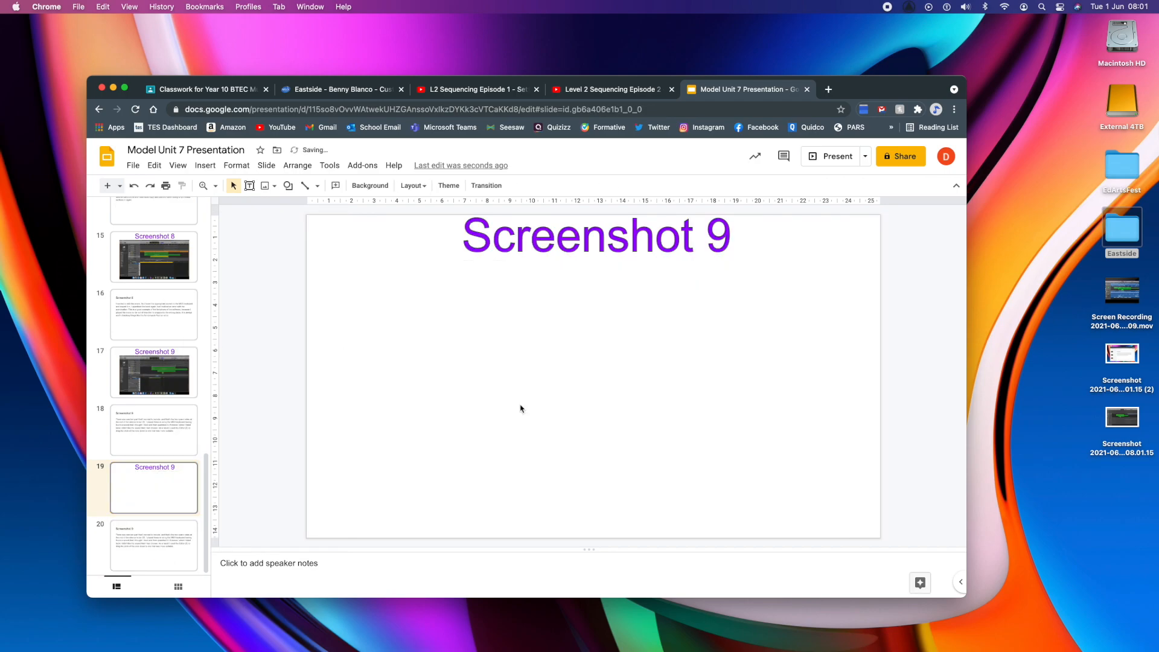
Change slide 19's purple title to "Screenshot 10" and centre it horizontally on the page
double_click(711, 241)
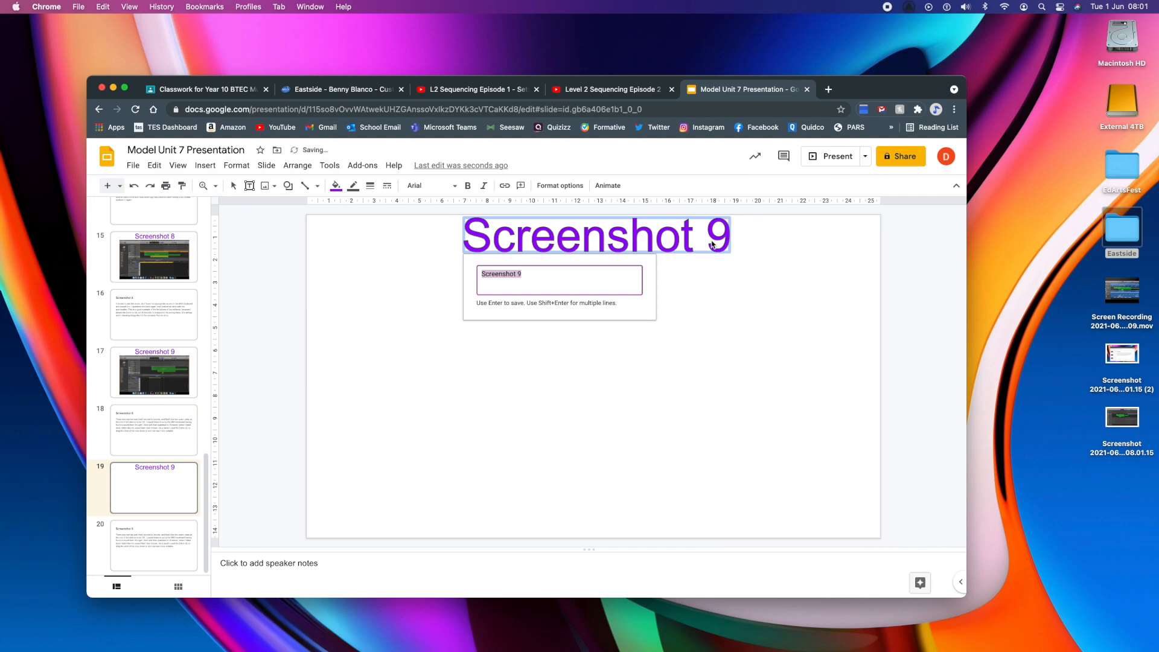
type("10")
key("Return")
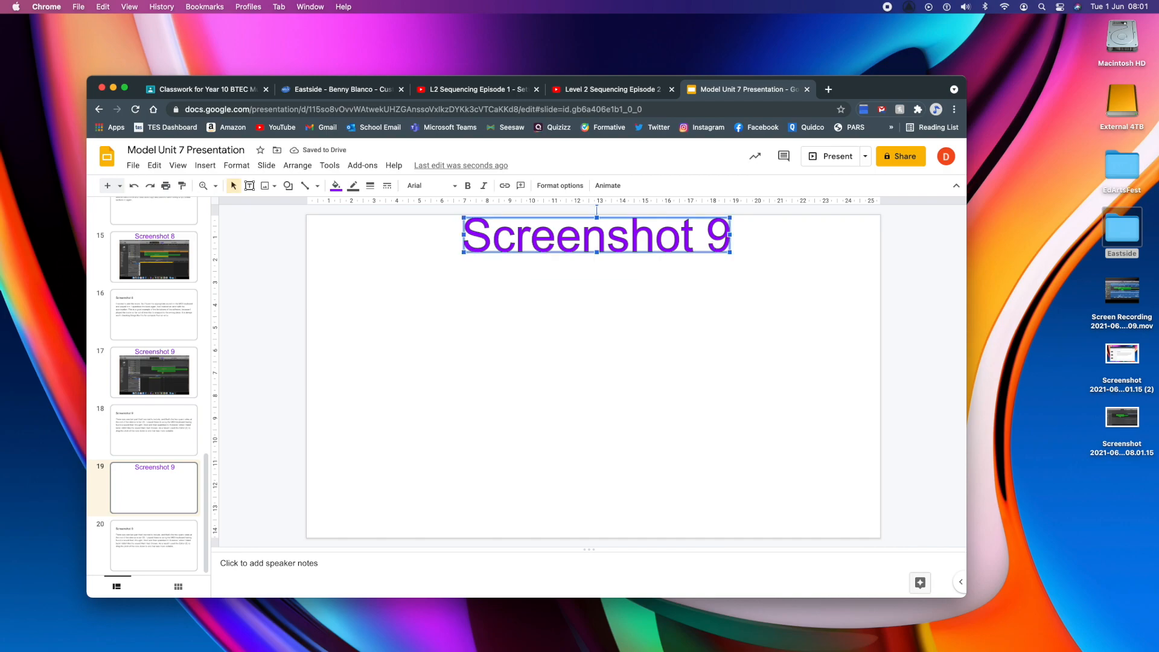
right_click(634, 233)
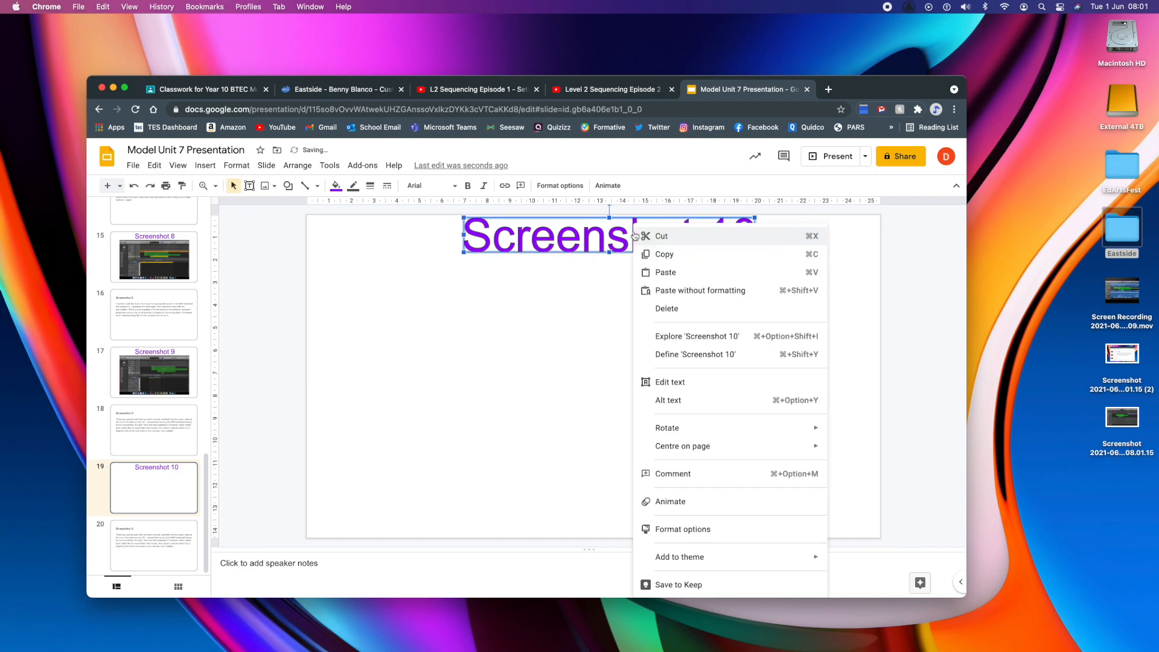
mouse_move(779, 449)
left_click(861, 457)
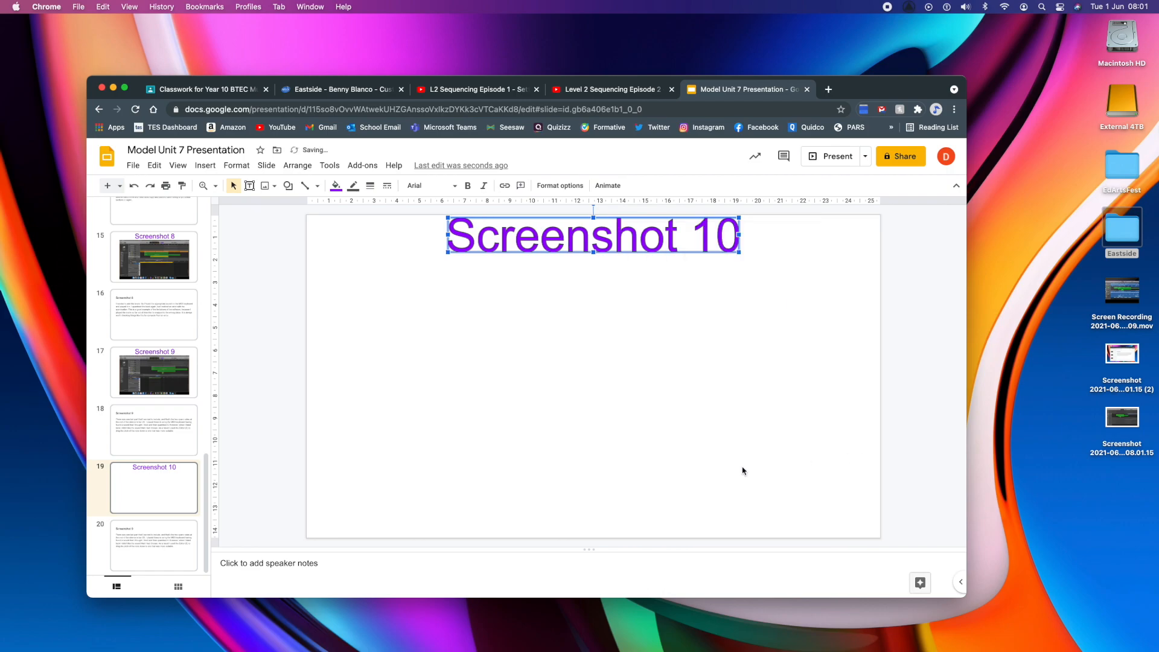
Change the heading of the text slide 20 to "Screenshot 10"
left_click(132, 543)
left_click(456, 296)
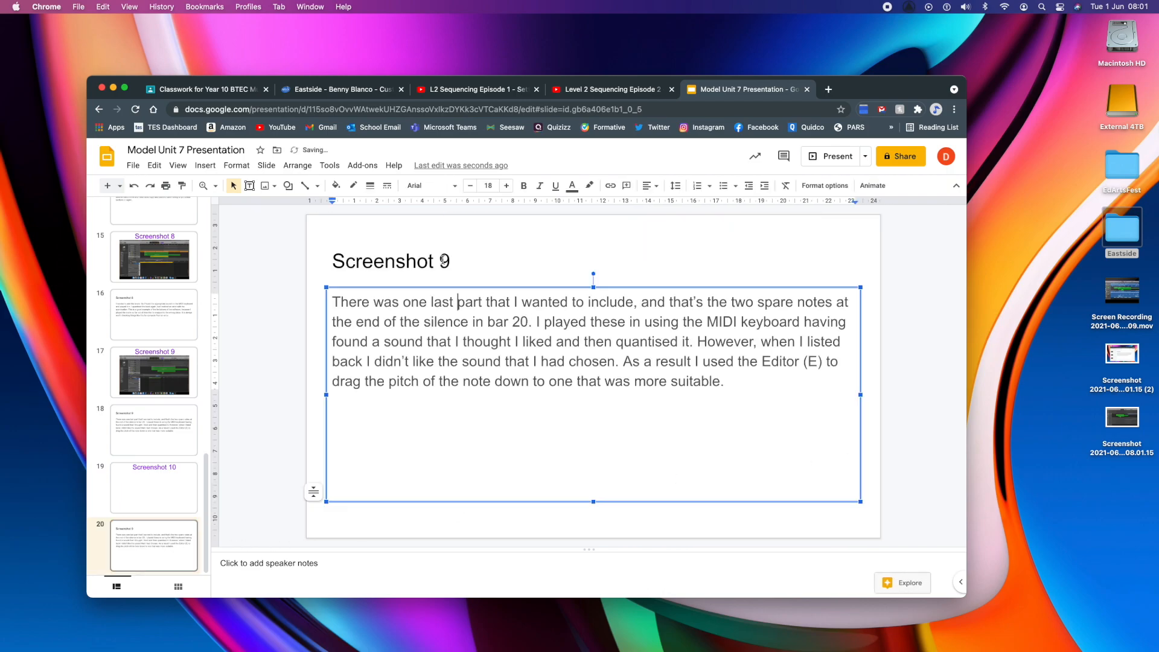
left_click(451, 261)
key("BackSpace")
type("10")
Insert the desktop screenshot ending in 08.01.15 onto slide 19 and centre it horizontally on the page
left_click(154, 488)
left_click_drag(1103, 430, 585, 414)
right_click(598, 382)
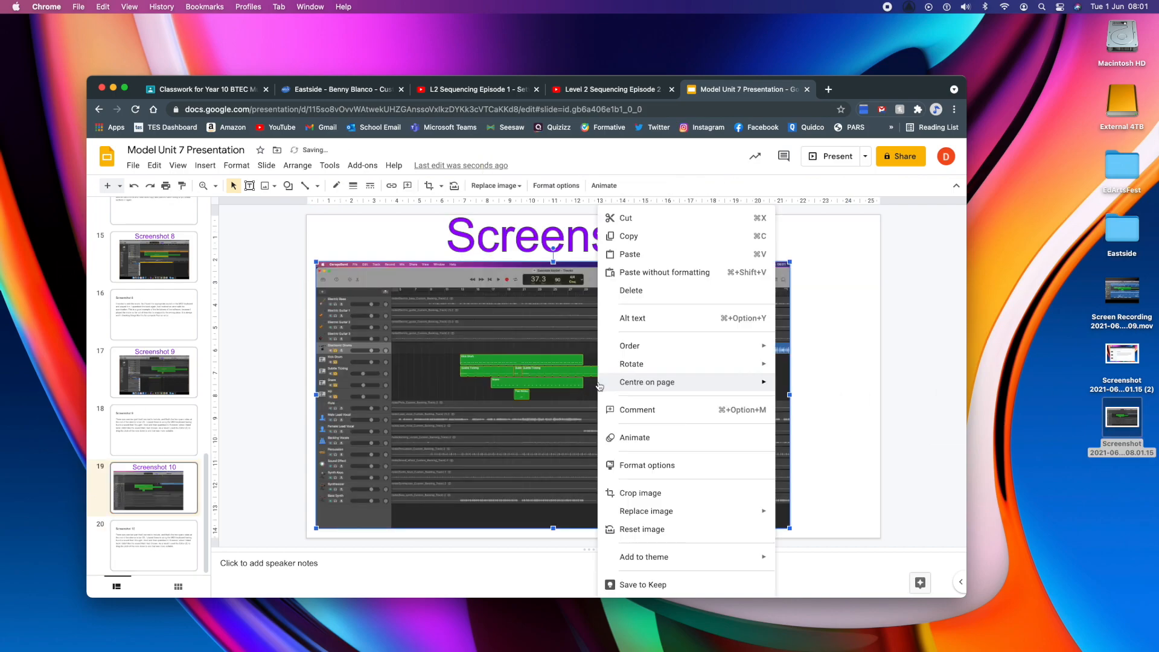
mouse_move(728, 383)
left_click(803, 390)
Replace slide 20's body text with "I realised that I hadn't quite got the best out of my drum track, so I added two small details"
left_click(151, 537)
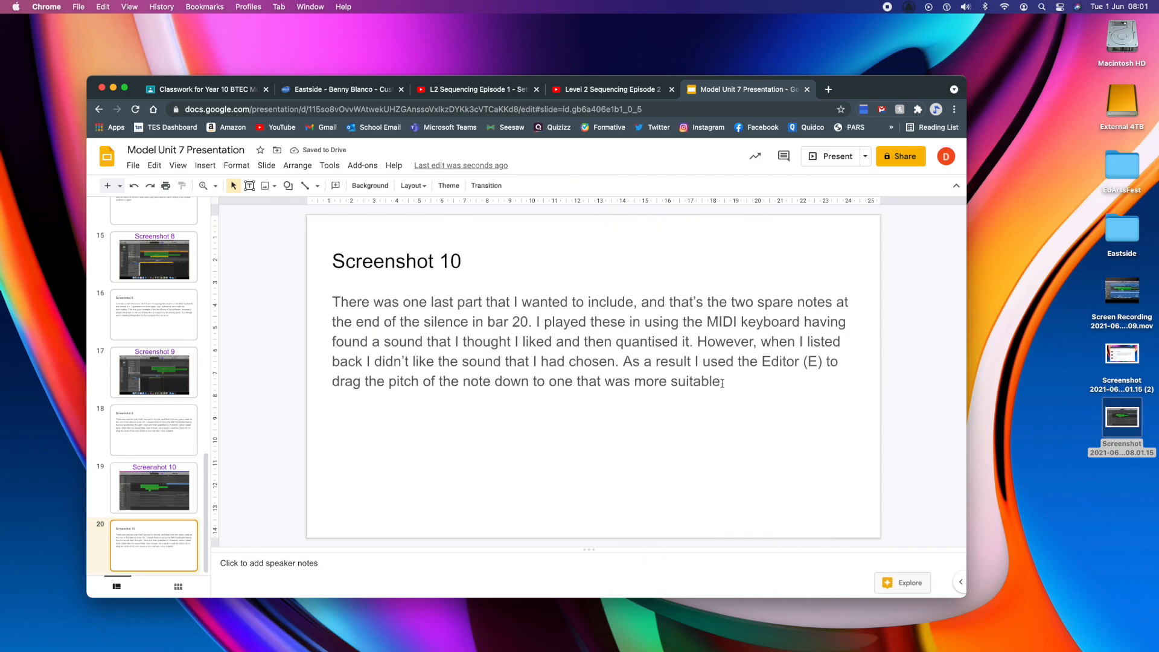
left_click_drag(724, 383, 331, 302)
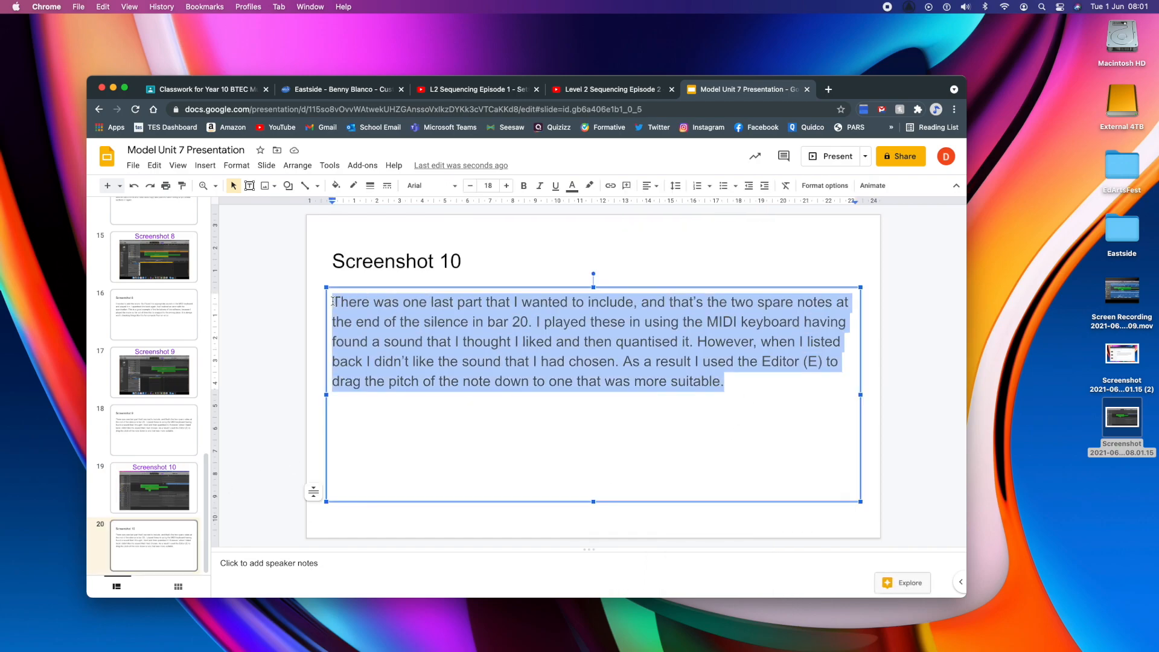
type("I realised that")
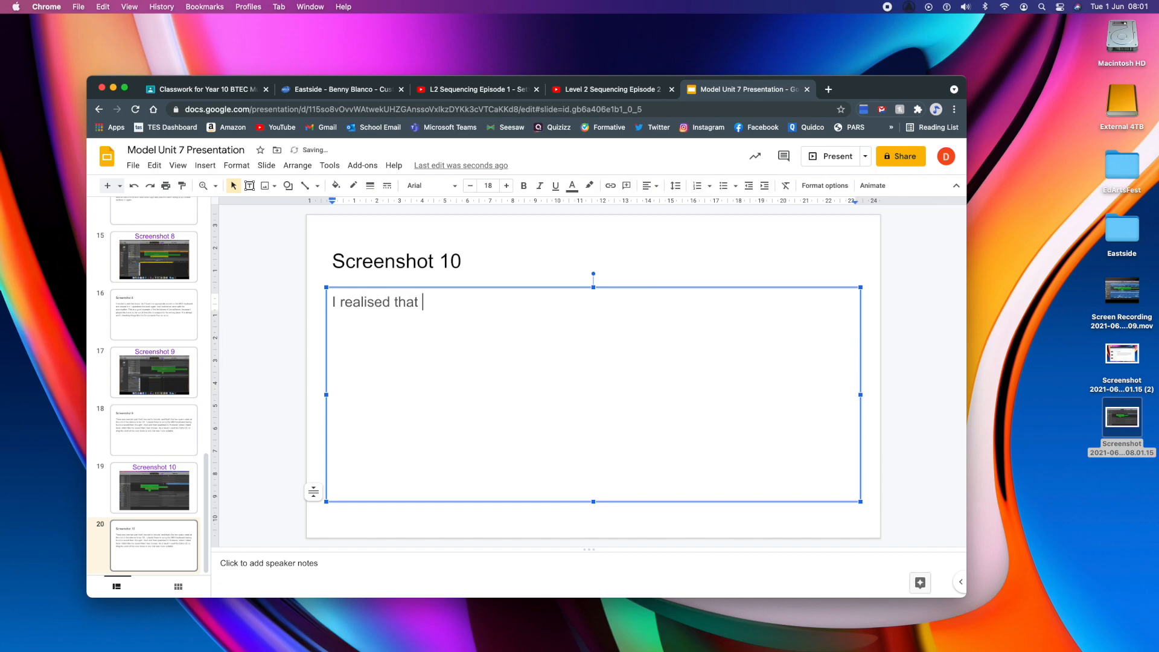
type(" I hadn't quite got the best out of my drum ")
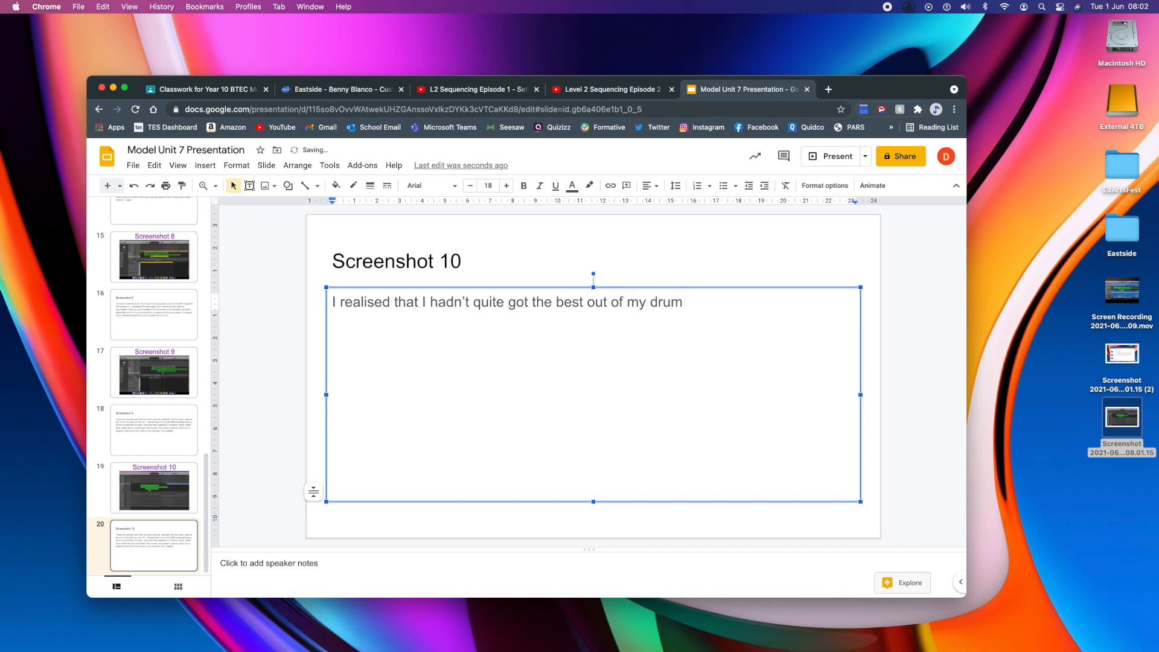
type("track, so I add")
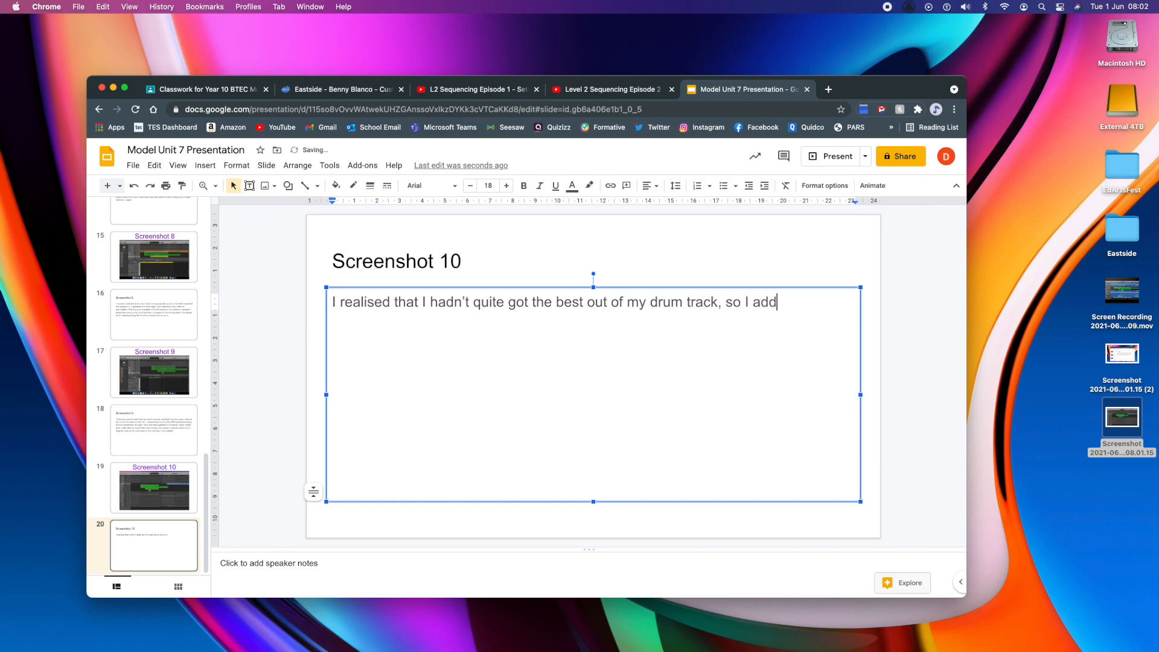
type("ed two small detai")
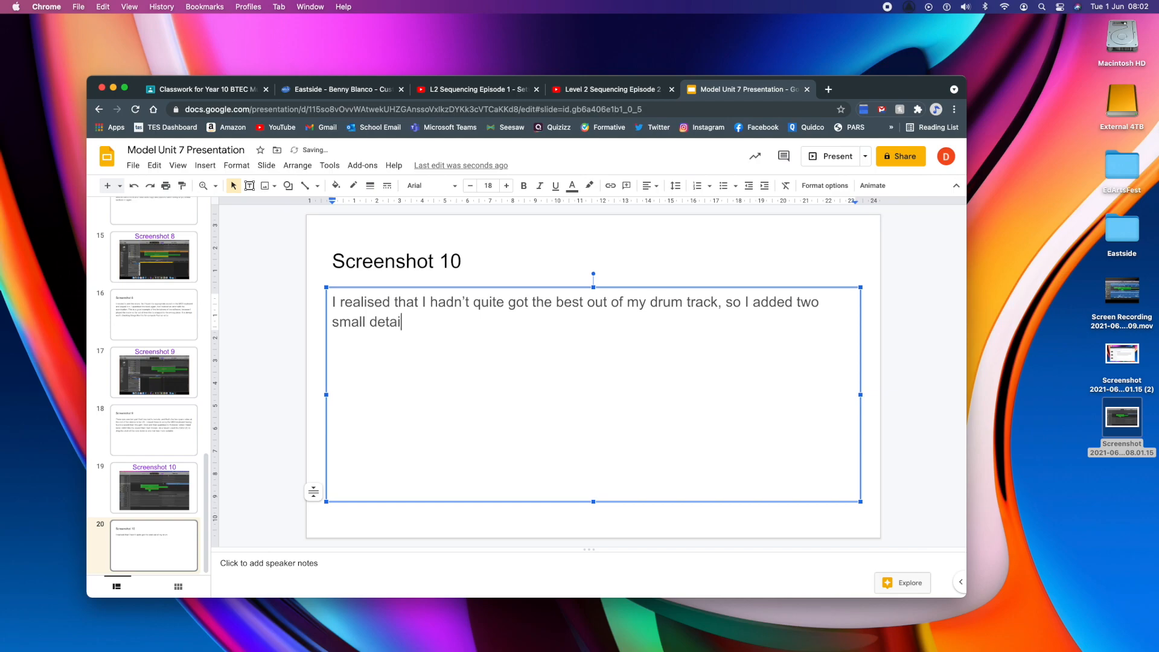
Add the sentence "One was a cymbal crash just after the two note drum fill, which I added with the pencil tool."
type("ls. One was a cymbal c")
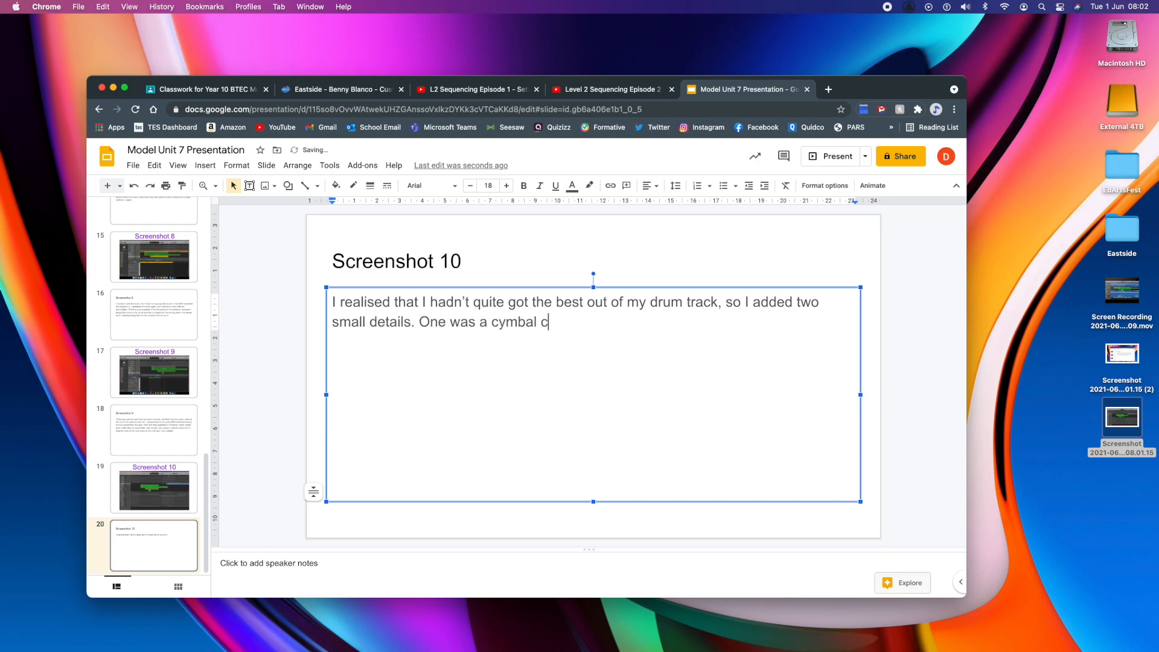
type("rash just after the two note drum ")
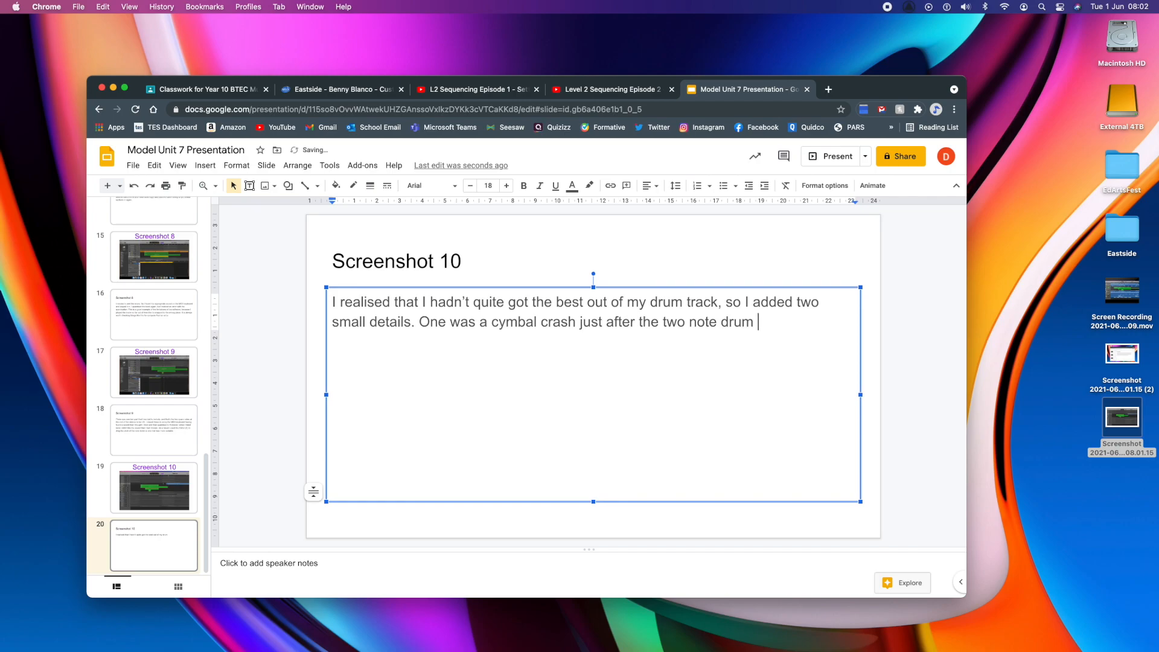
type("fill")
key("BackSpace")
type(", which I add")
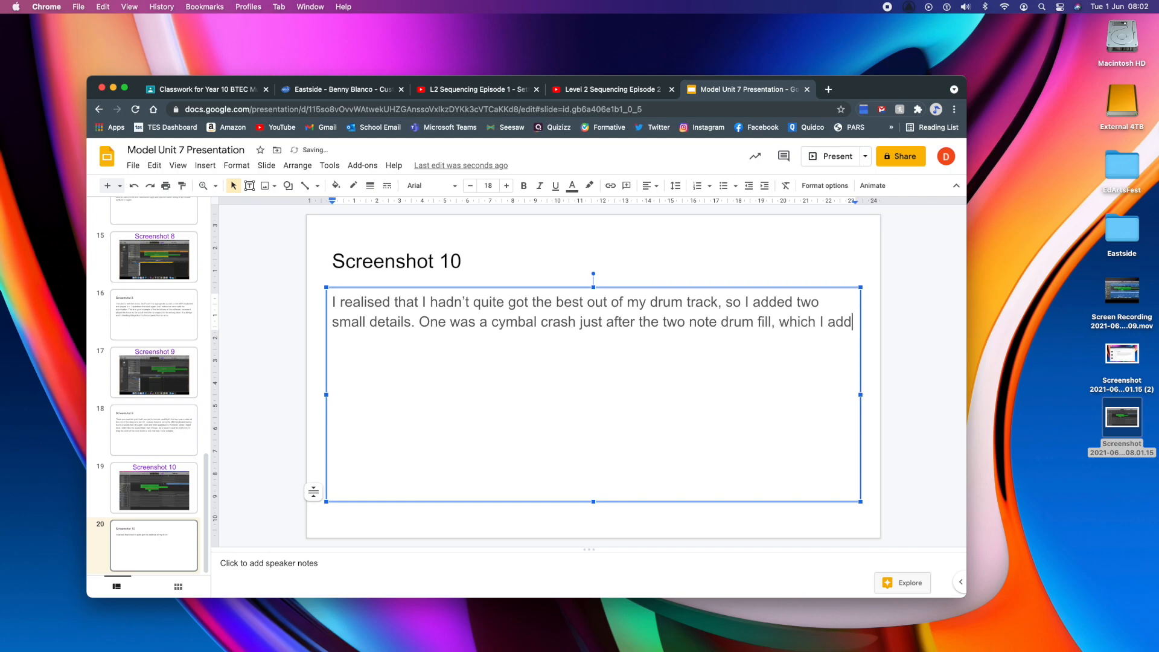
type("ed with the pencil tool. The othe")
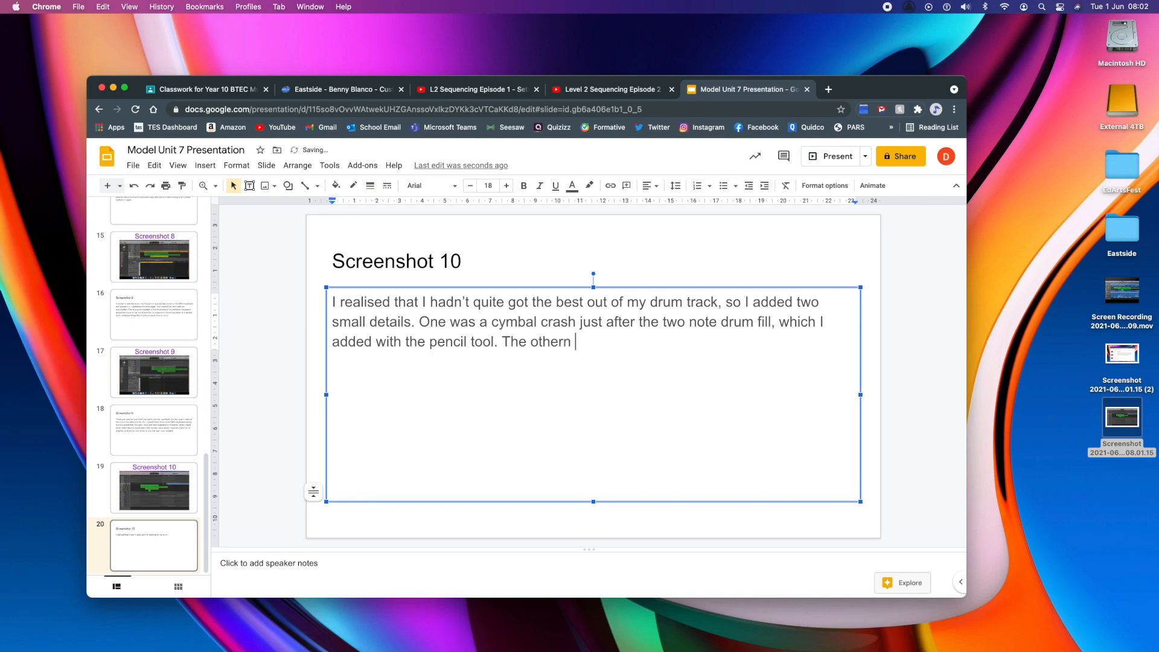
Add "The other was that there are some sound effects on the original drum track that it would be good to keep"
type("r was that ther")
type("e wer")
key("BackSpace")
key("BackSpace")
key("BackSpace")
type("a")
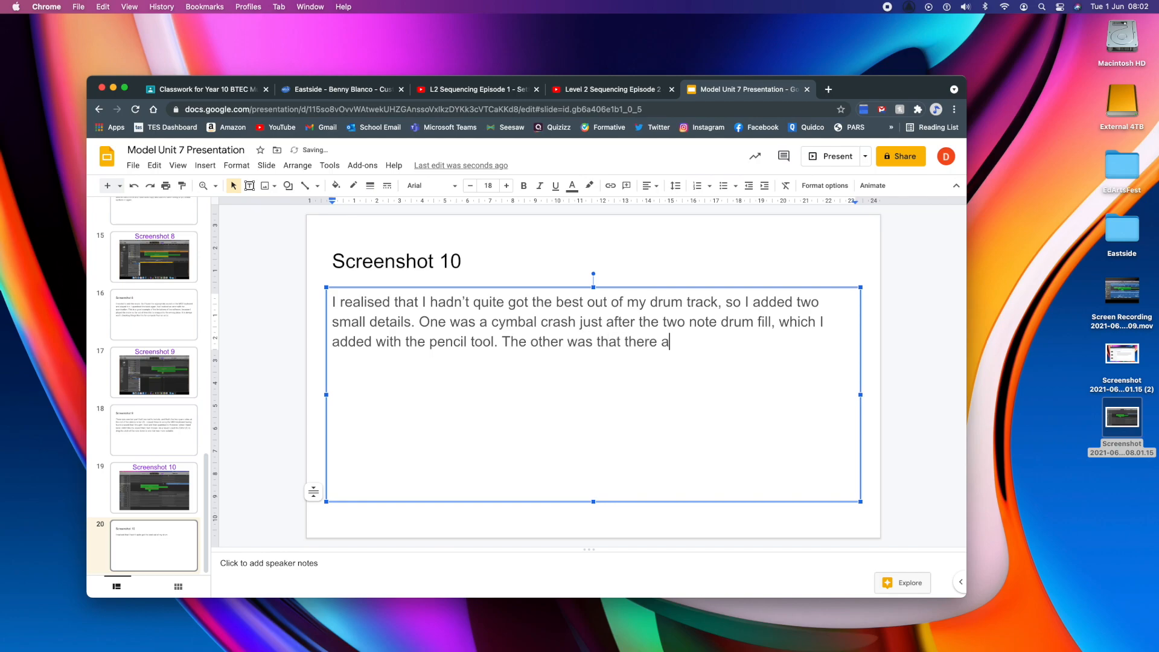
type("re some sound effects")
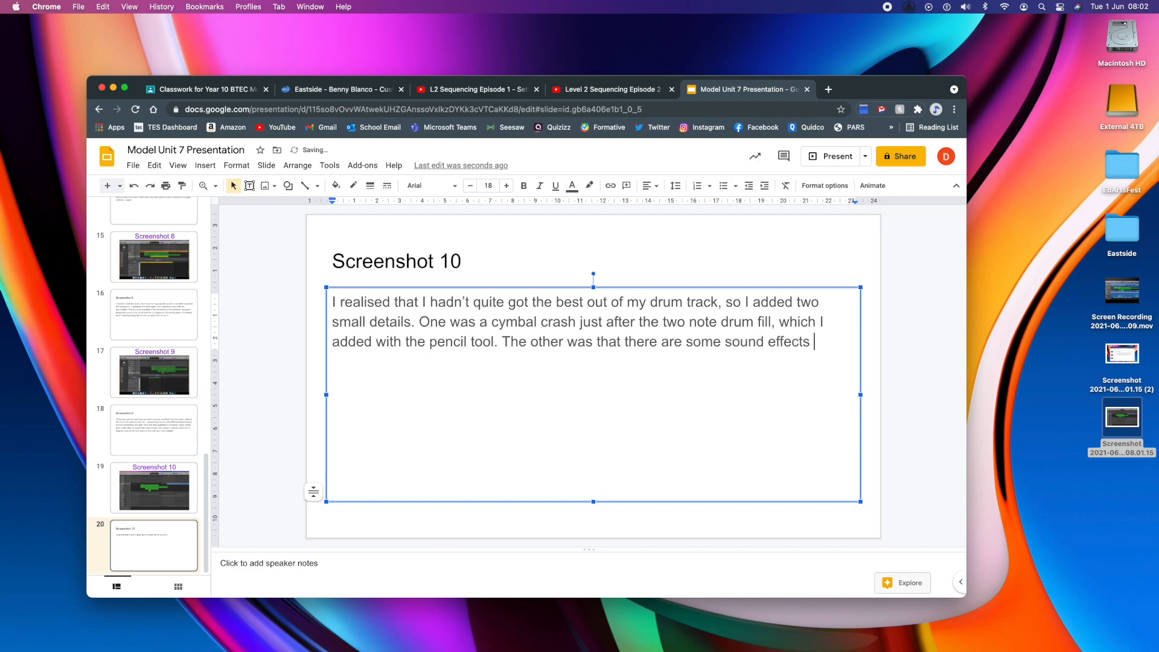
type(" on the original")
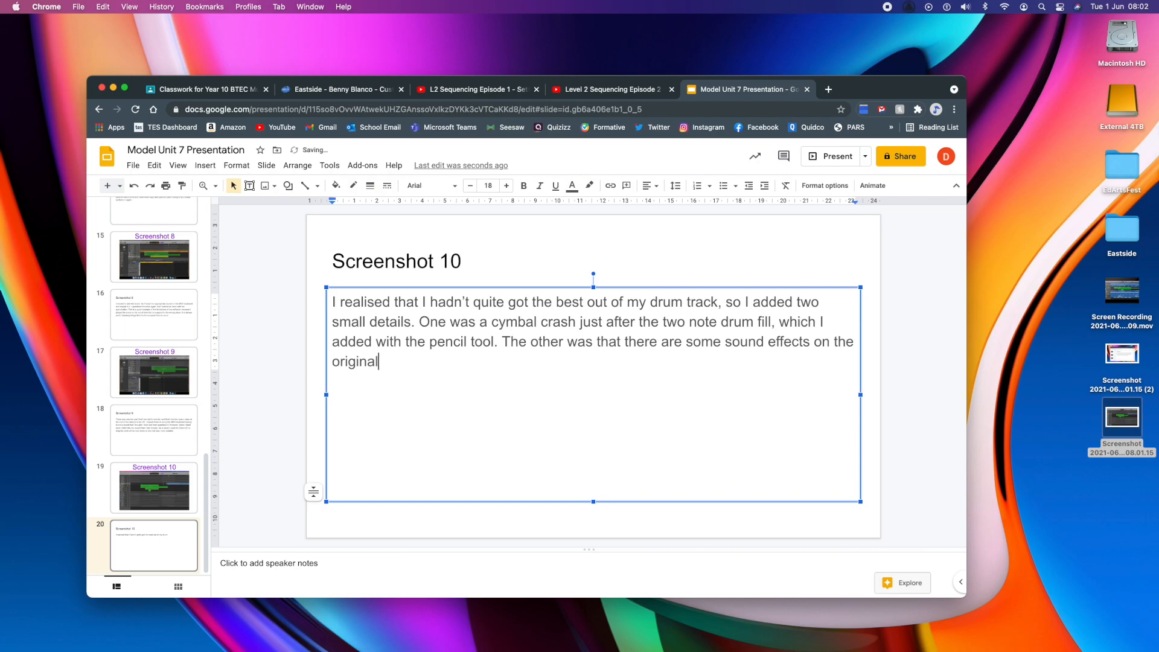
type(" drum track that it would be good to keep ")
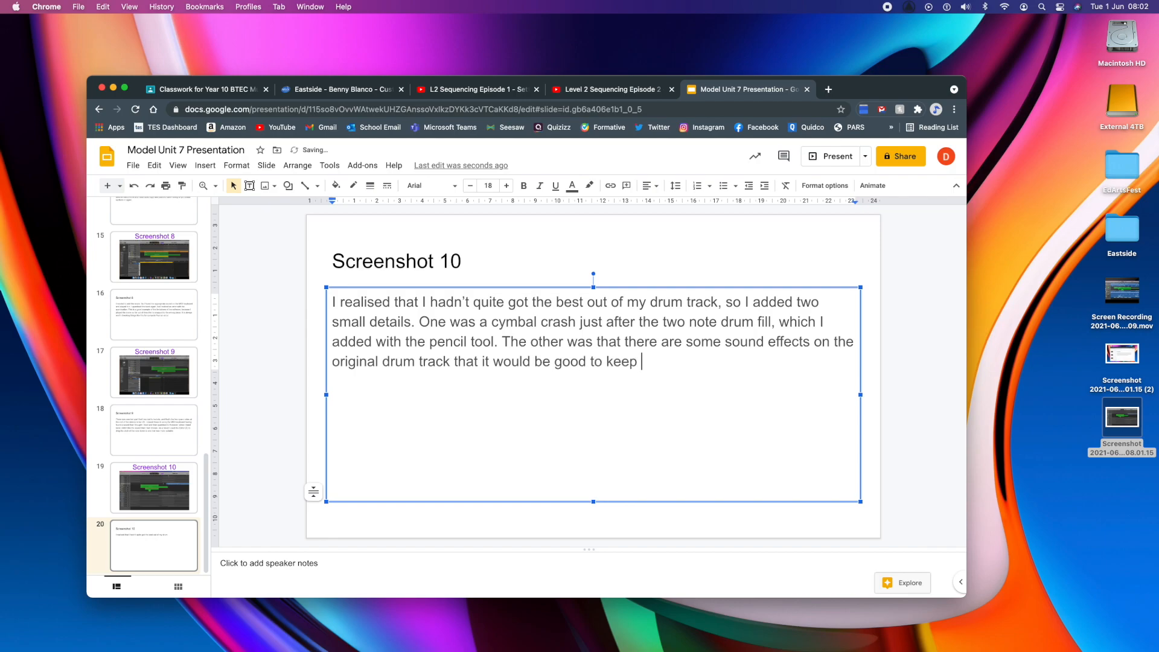
Continue the description with "because they would be hard to make on the sequencer. As a result, I did some editing"
type("because they would be hard to")
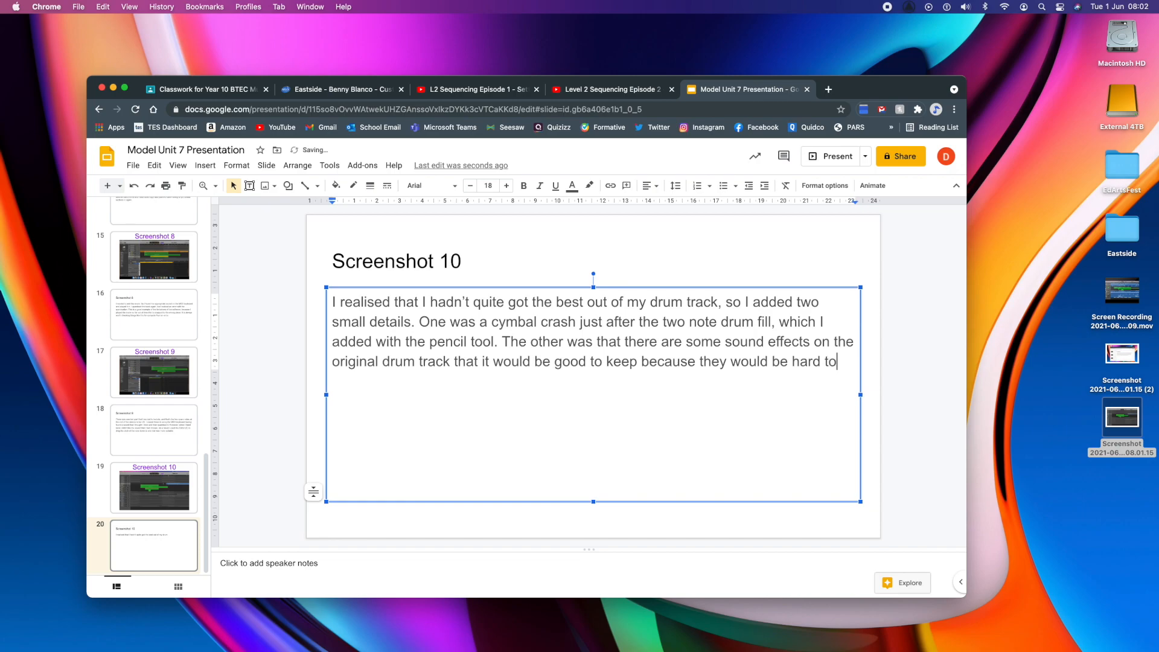
type(" make on the ")
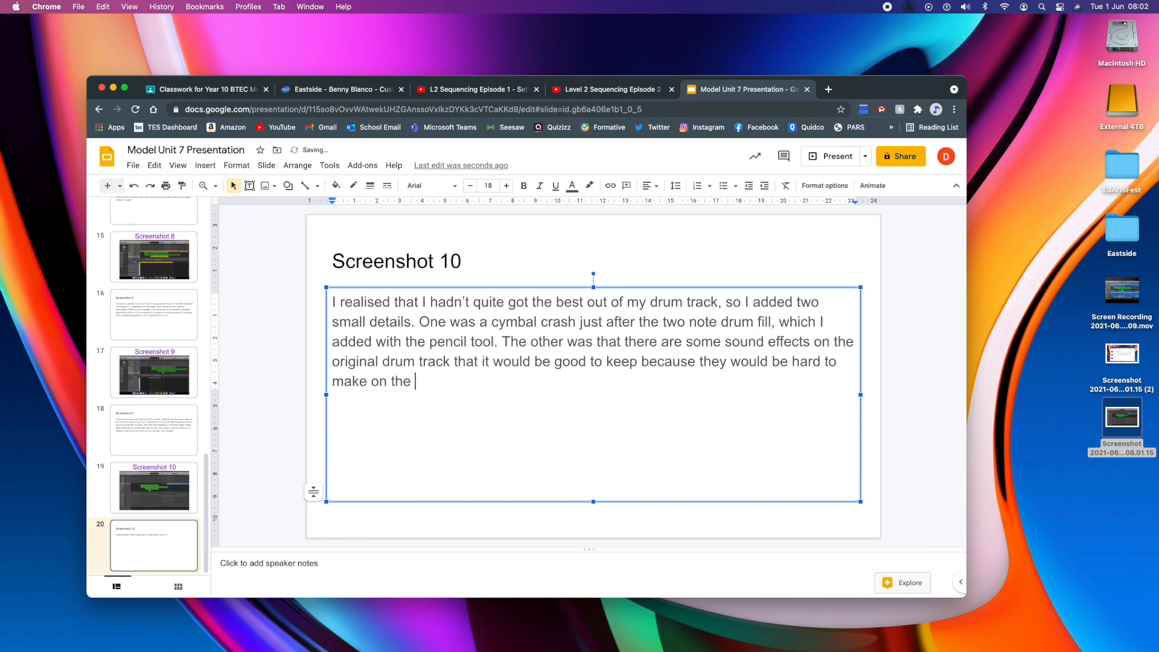
type("sequdnc")
key("BackSpace")
key("BackSpace")
key("BackSpace")
key("BackSpace")
key("BackSpace")
type("encer. As a result, I did some editing")
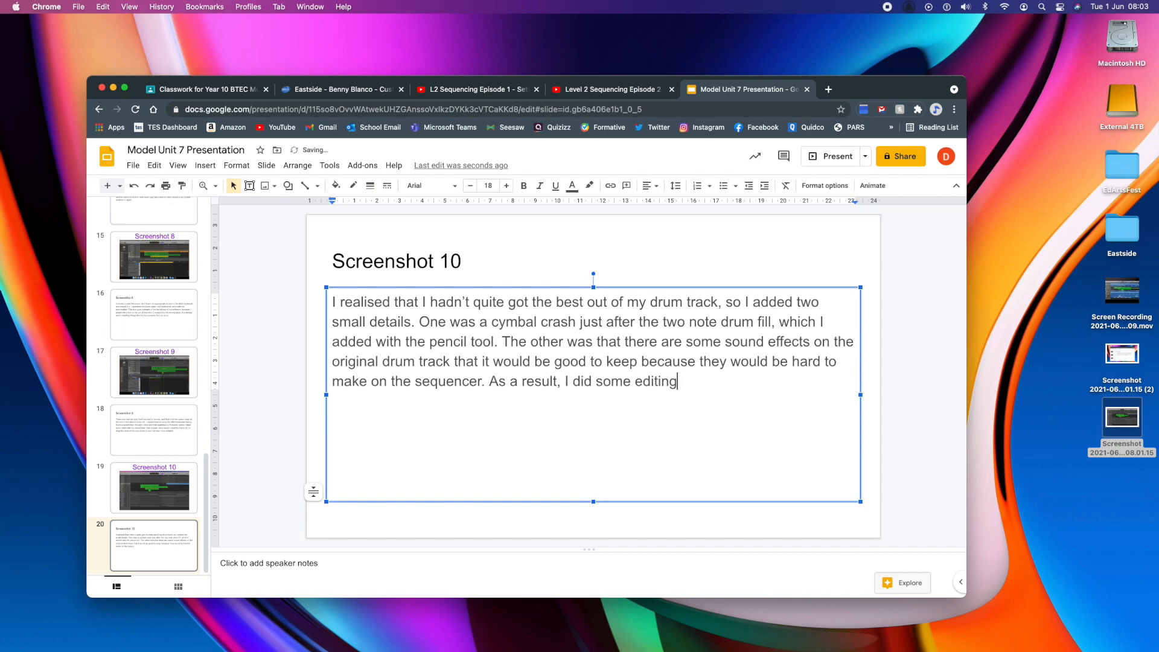
Continue the sentence with "where I cut out parts of the original track and left others in"
type(" where I cut out parts of the oprigin")
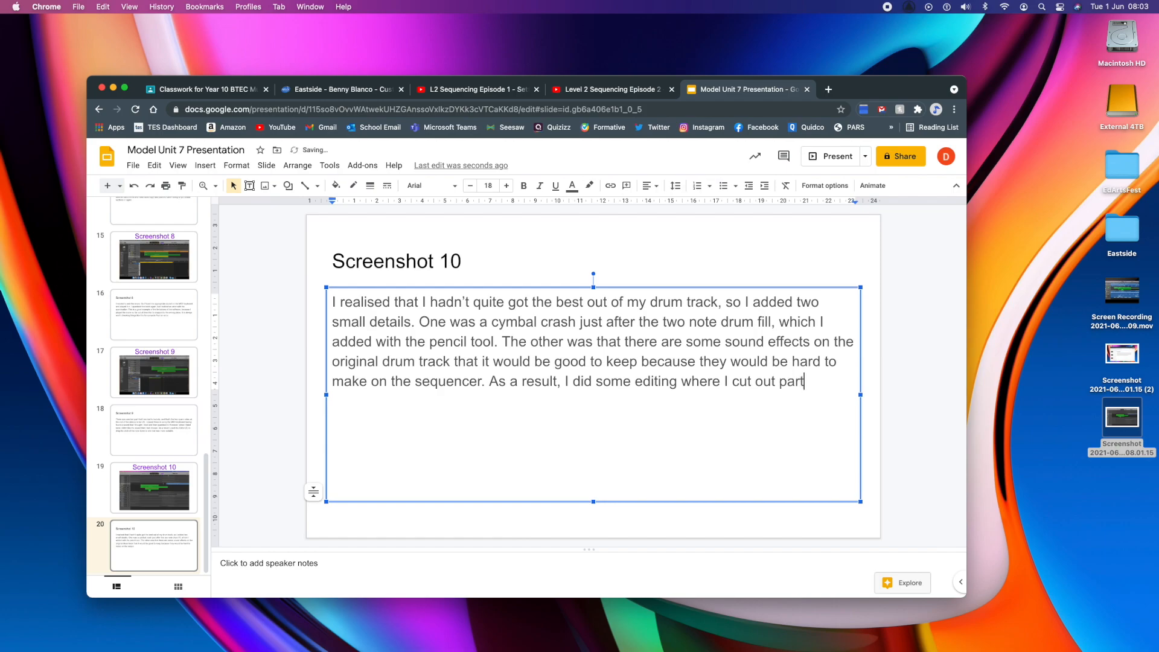
key("BackSpace")
key("BackSpace")
key("BackSpace")
key("BackSpace")
key("BackSpace")
type("igi")
key("BackSpace")
key("BackSpace")
key("BackSpace")
key("BackSpace")
key("BackSpace")
key("BackSpace")
type("roginal")
key("BackSpace")
key("BackSpace")
key("BackSpace")
key("BackSpace")
type("gina")
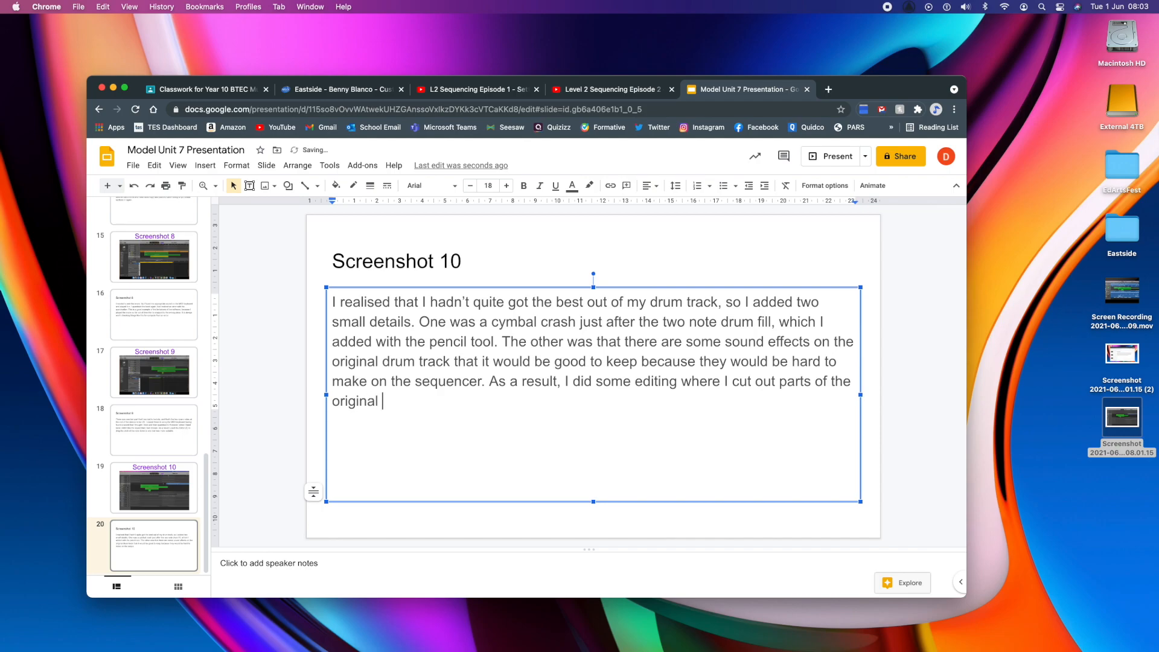
type("l track and left others in")
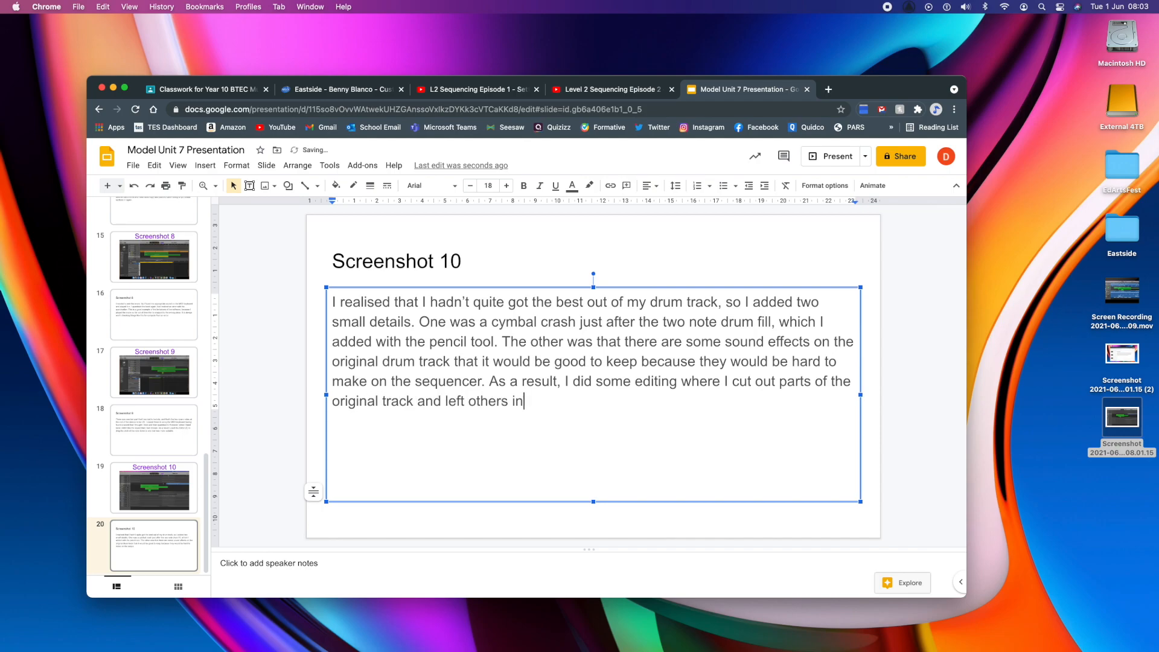
Add the sentence "To do this I used a combination of the trim tool (cmd-T) and the drag edit tool."
type(". To do this I used a comb")
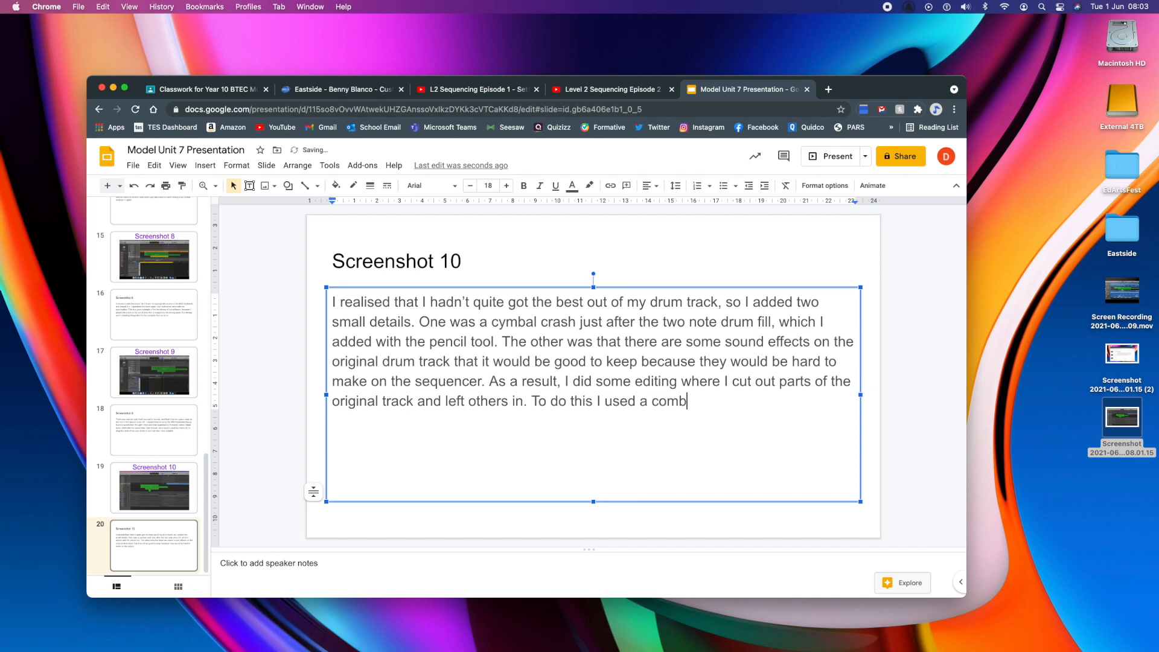
type("ination of the tru")
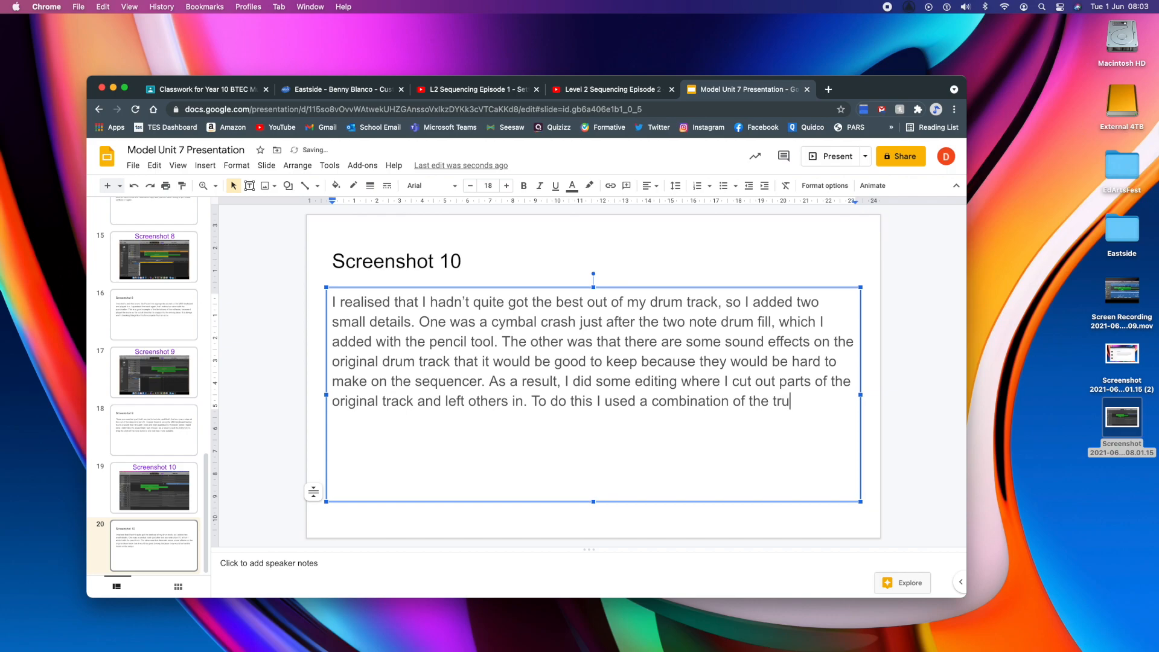
type("m tool (cmd")
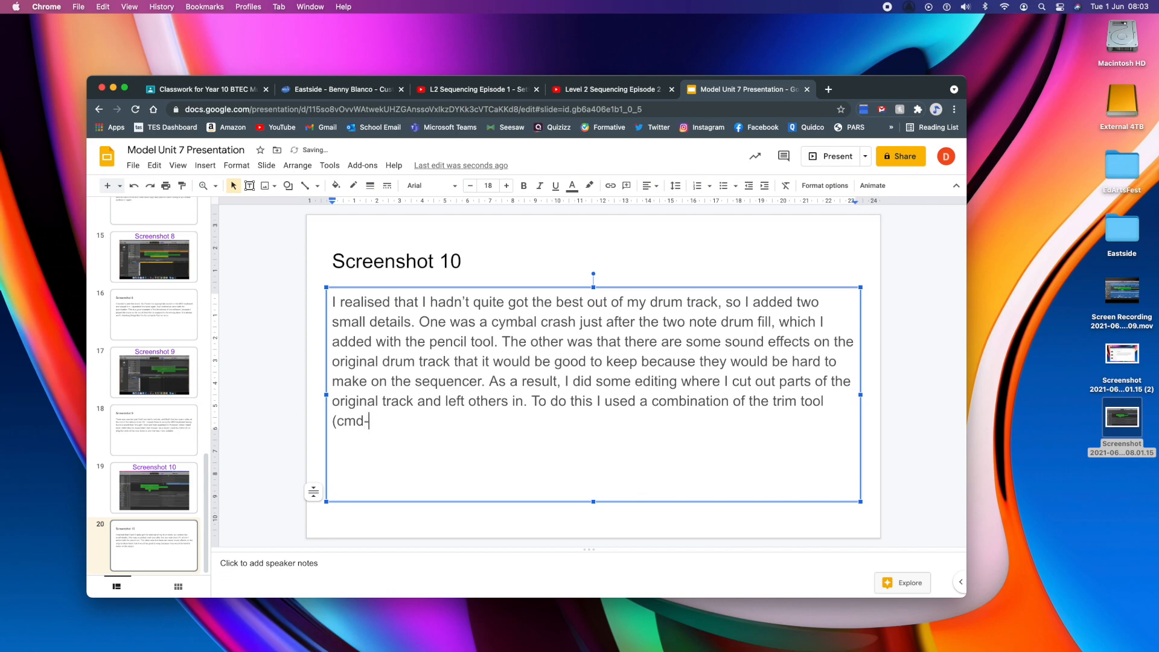
type("-T) and the drag edit tool.")
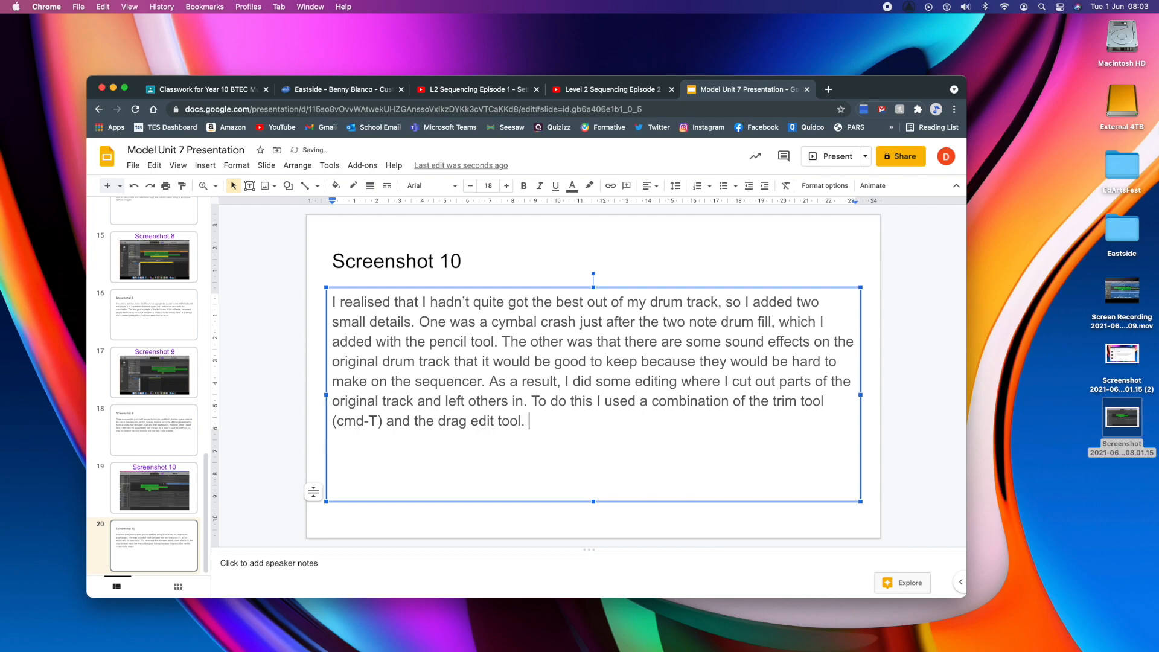
Add "The original drums start again at bar 37 and I am happy with the transition and the drum tracks as a whole."
type(" The origina")
type("l drums ")
type("start again")
type(" at bar 37 amd the")
key("BackSpace")
key("BackSpace")
key("BackSpace")
type("I am happy with the ")
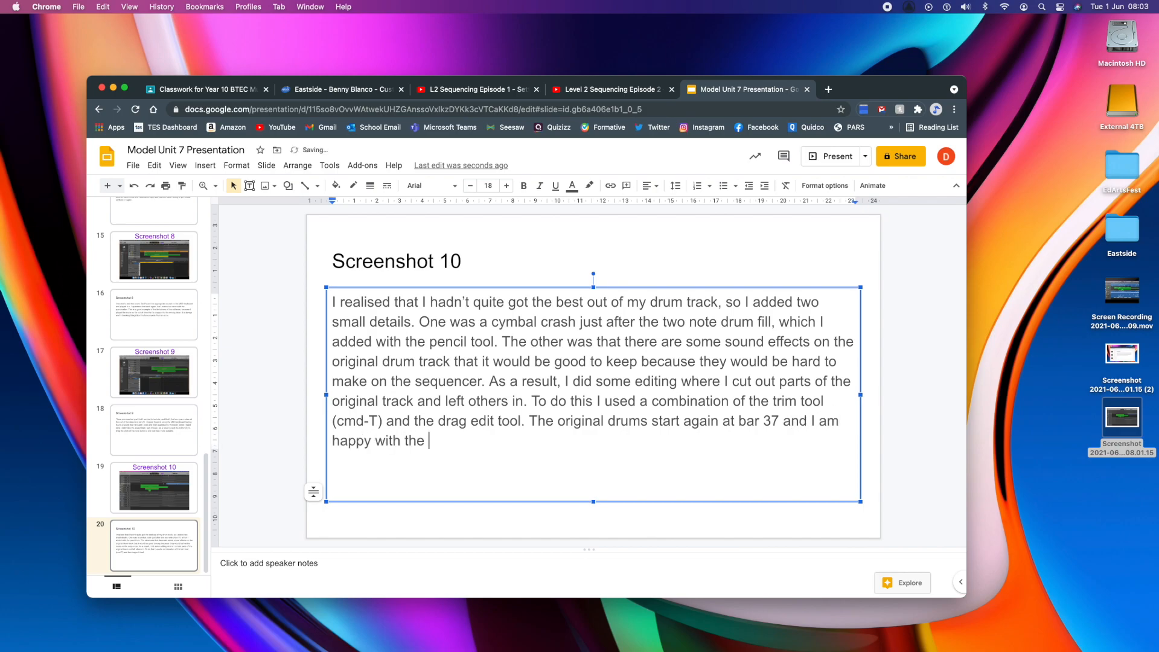
type("transition and the drum")
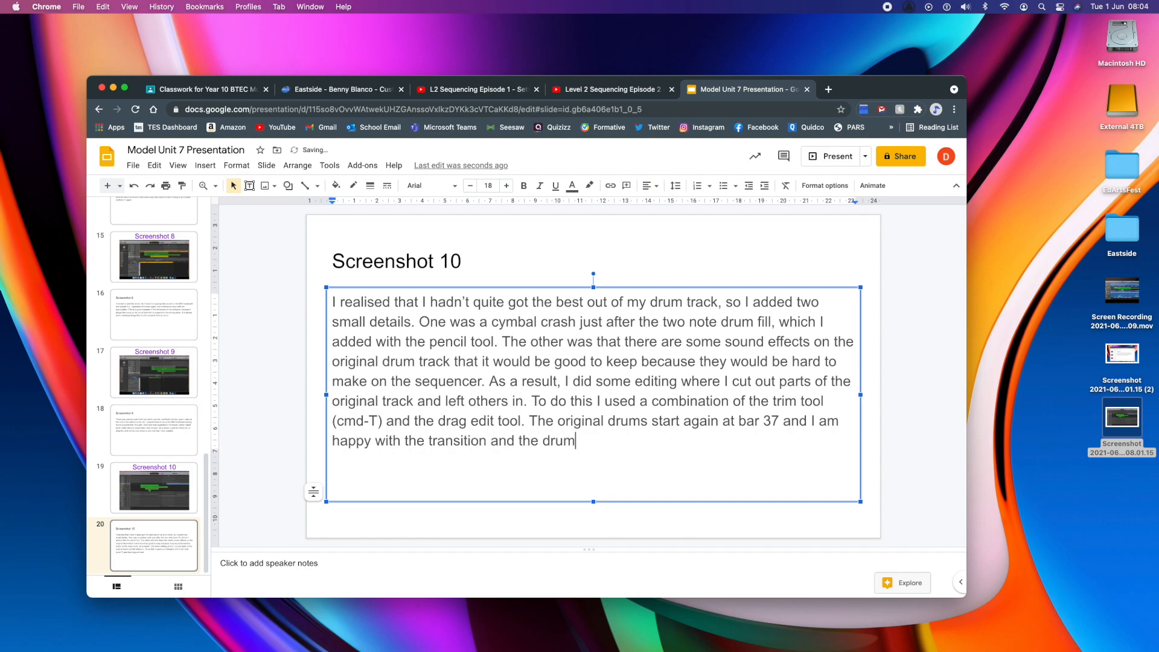
type(" tracks as a whole.")
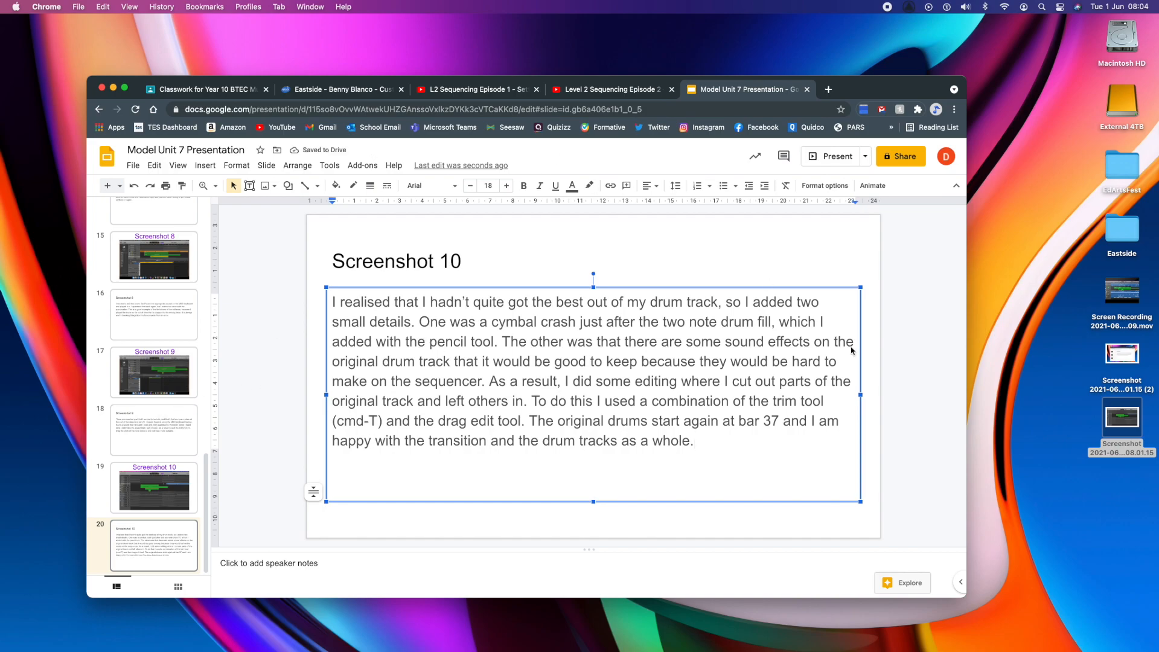
Switch to GarageBand and solo only Electric Bass, turning off solo on Electronic Drums, Kick Drum, Subtle Ticking, Snare and Fill
left_click(1054, 624)
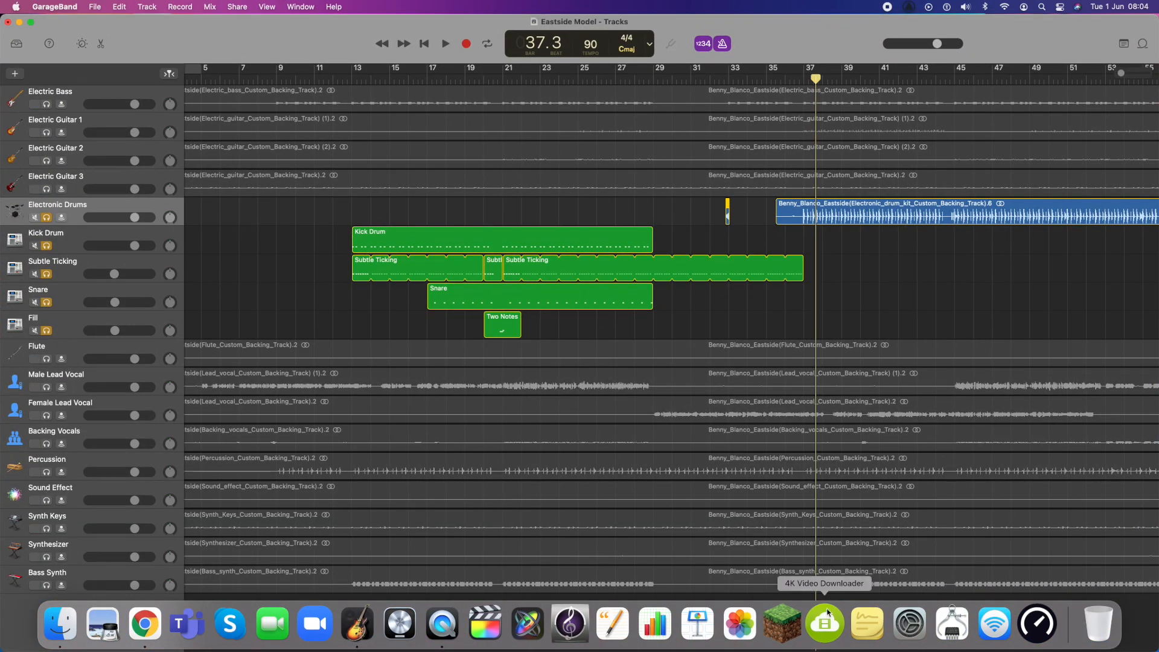
scroll(335, 291, "left", 3)
scroll(334, 291, "down", 1)
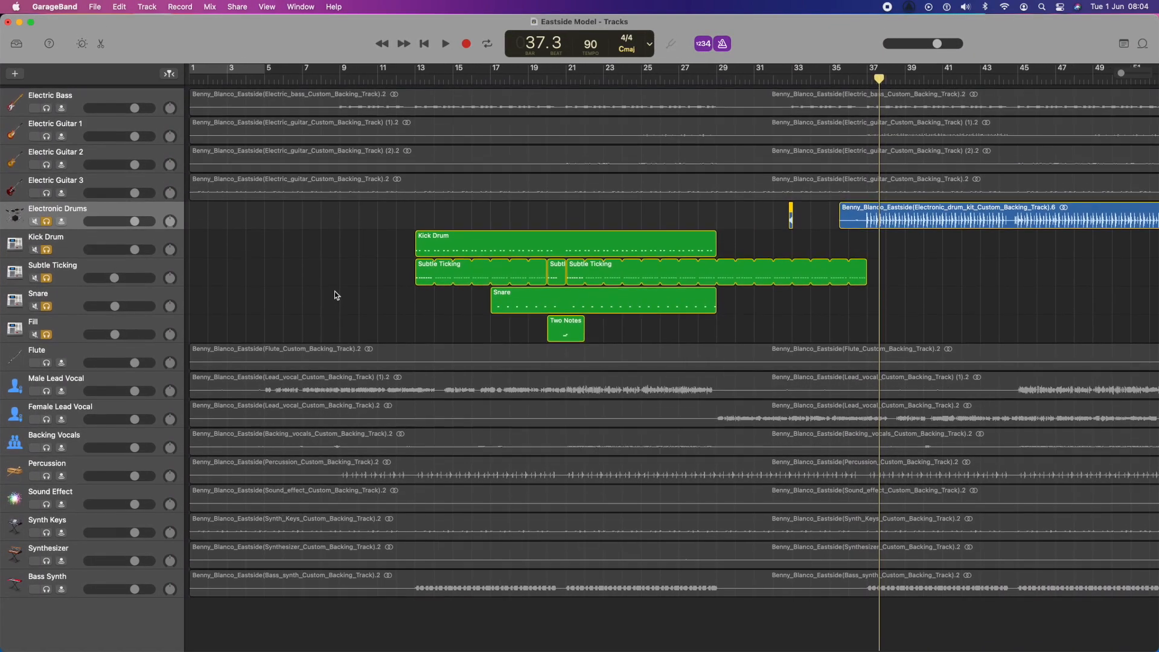
left_click(51, 110)
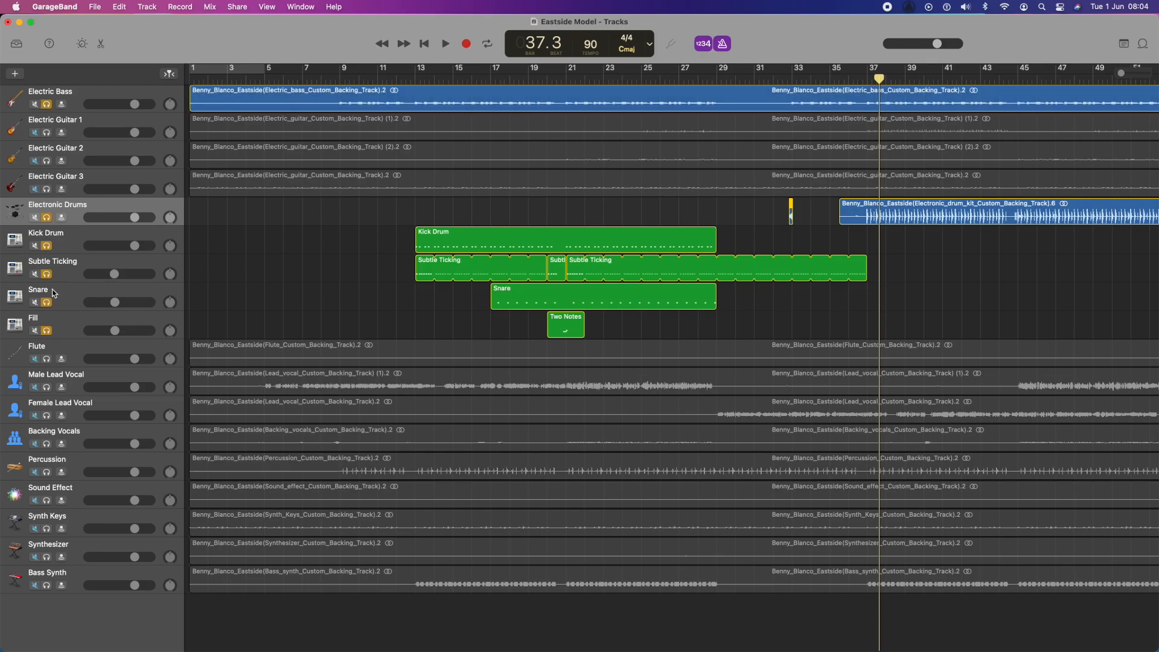
left_click(47, 218)
left_click(48, 246)
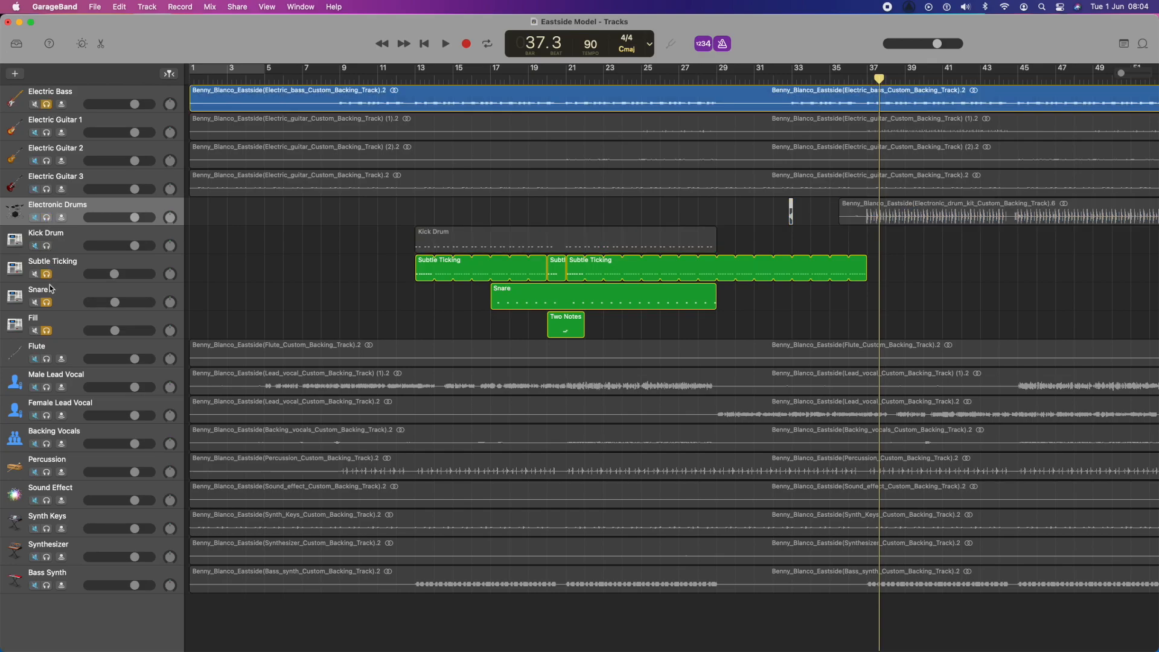
left_click(47, 275)
left_click(47, 302)
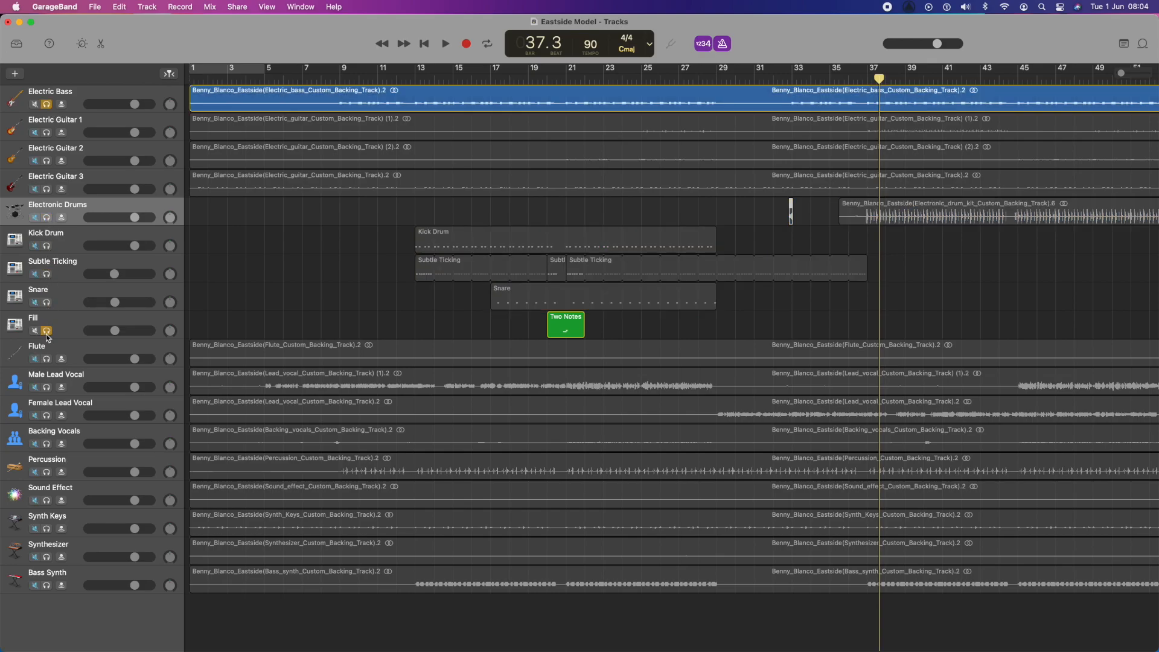
left_click(47, 331)
Listen to the soloed Electric Bass track from bar 9 up to bar 21
left_click(340, 77)
key("space")
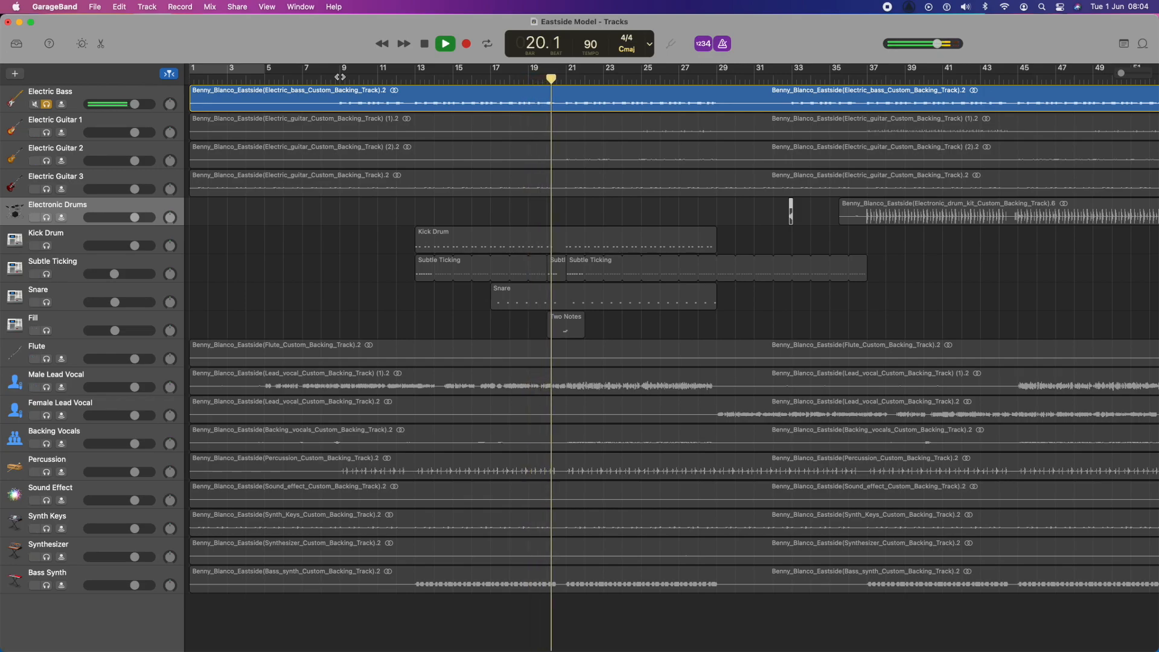
key("space")
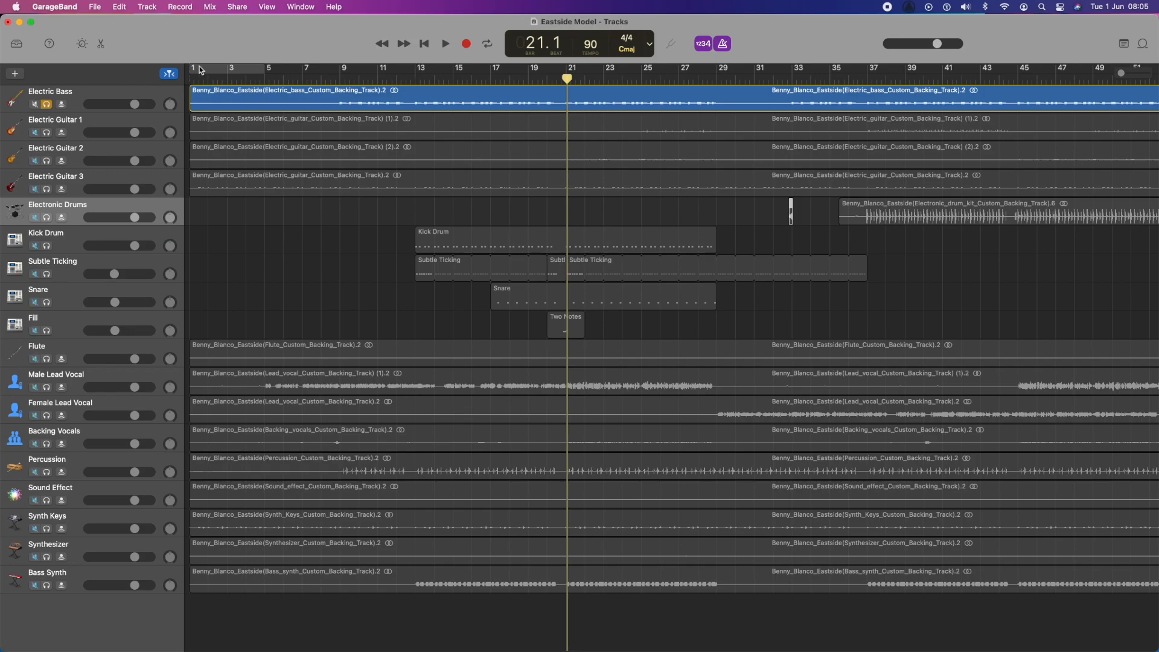
Create a Software Instrument track and place it directly below the Electric Bass track
left_click(15, 73)
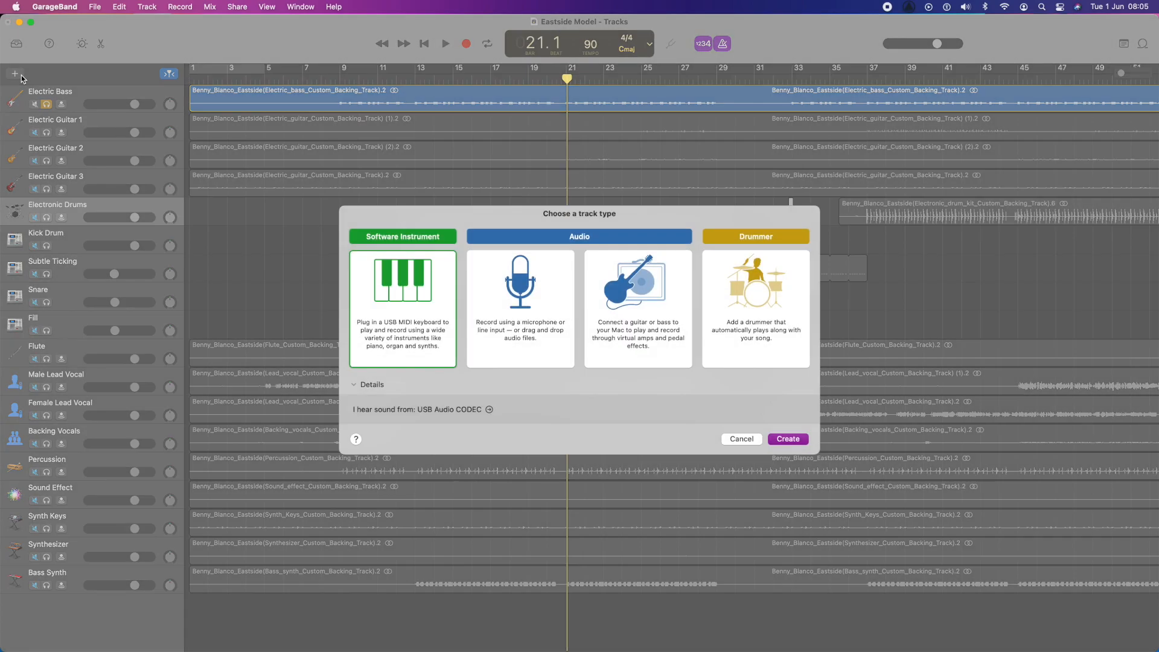
left_click(787, 442)
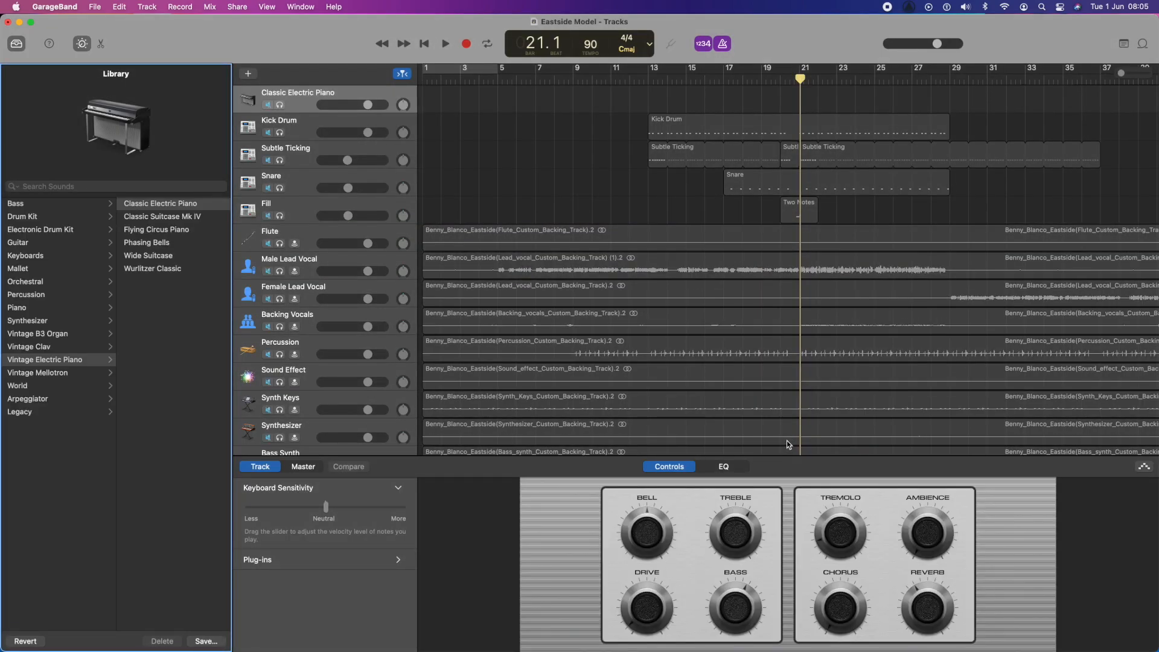
scroll(362, 187, "up", 5)
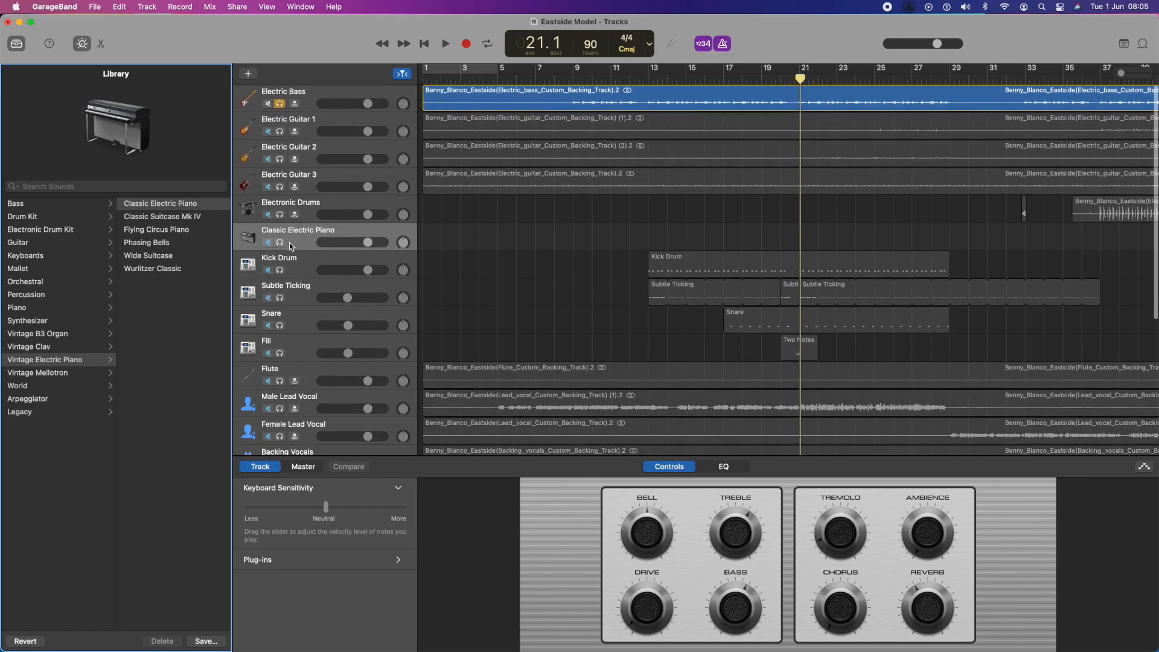
left_click_drag(298, 240, 315, 123)
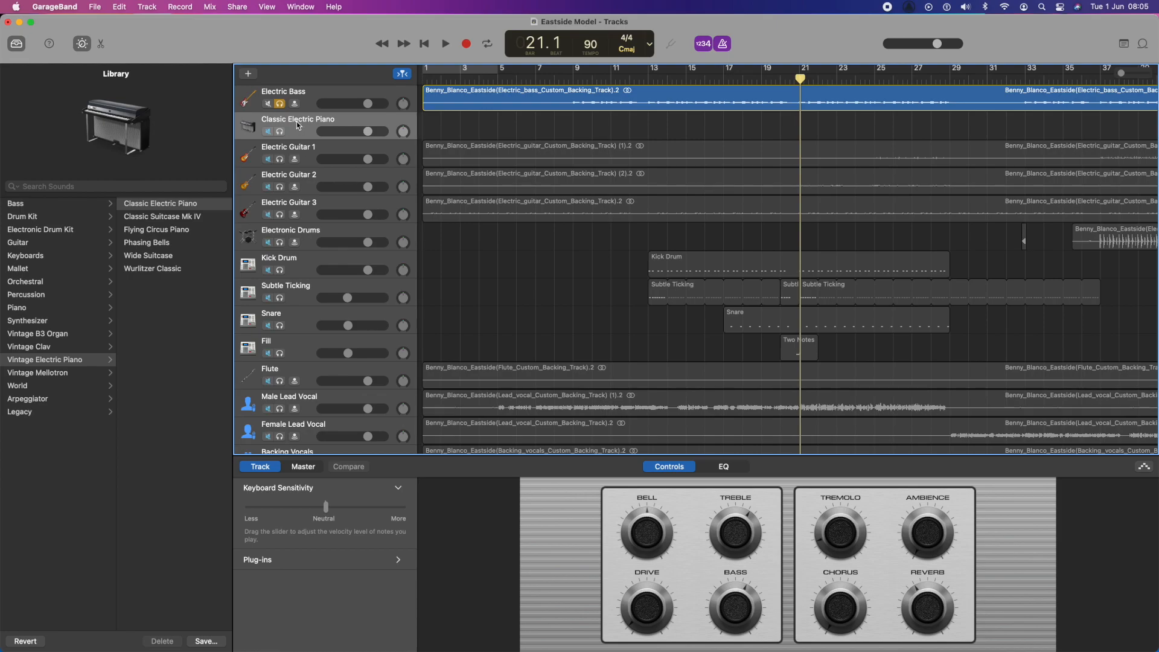
Assign the Liverpool Bass sound to the new track and solo the track
left_click(25, 217)
left_click(24, 205)
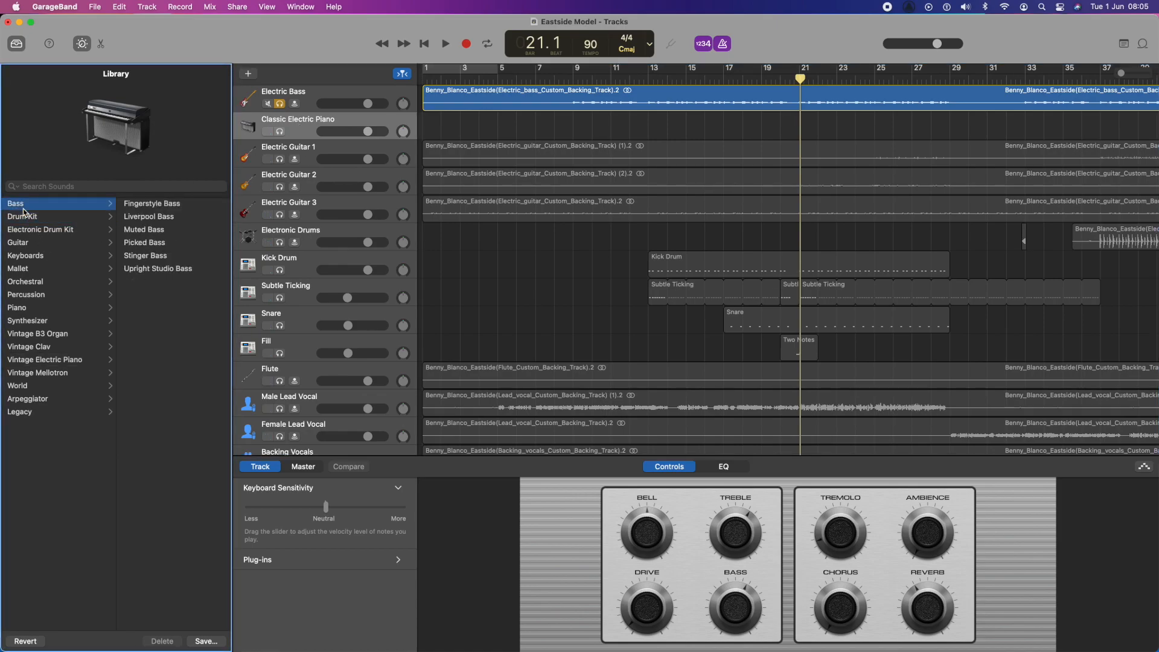
left_click(165, 218)
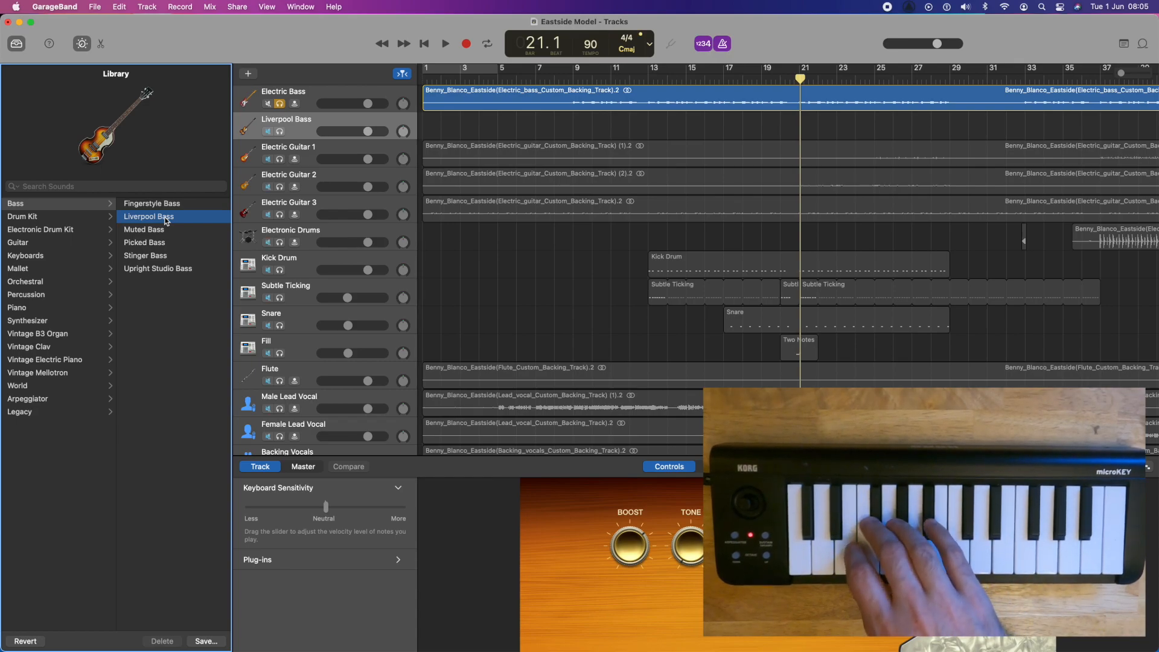
left_click(280, 131)
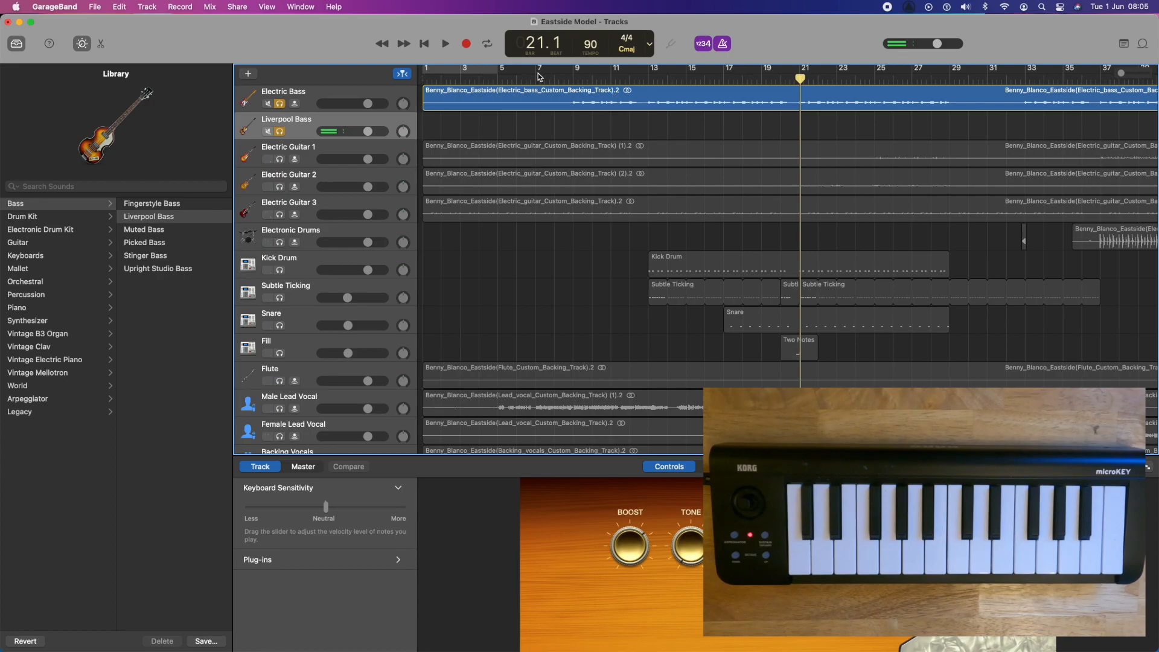
Play the song from bar 7 to bar 17 to practise the bass line on the keyboard
left_click(571, 79)
left_click(535, 79)
key("space")
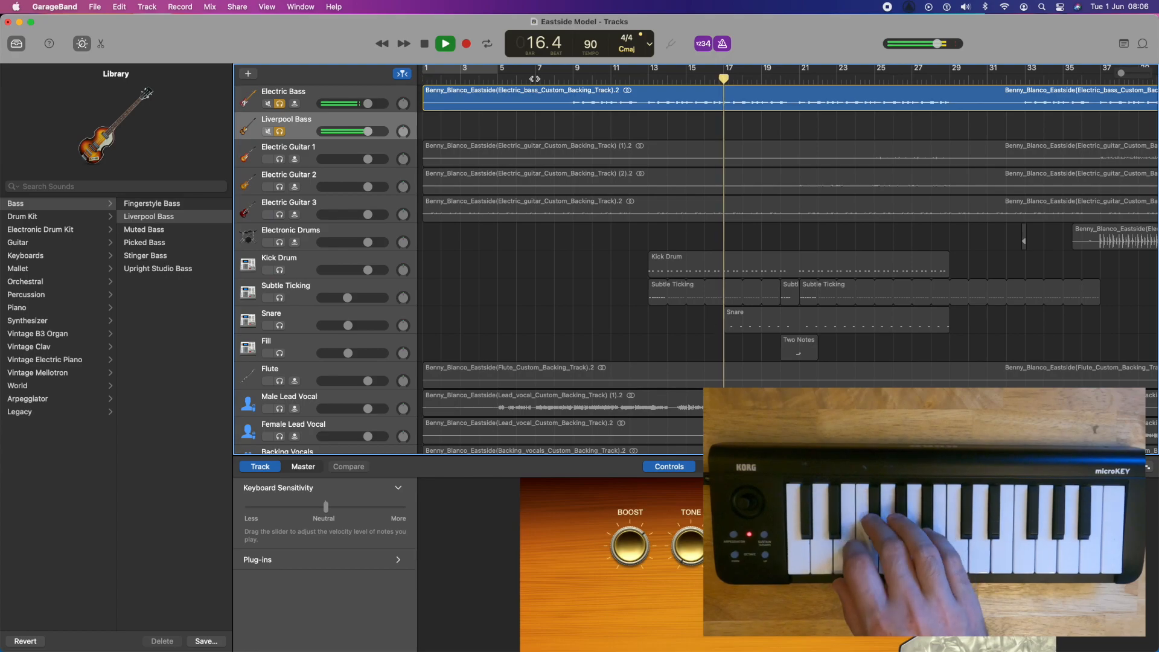
key("space")
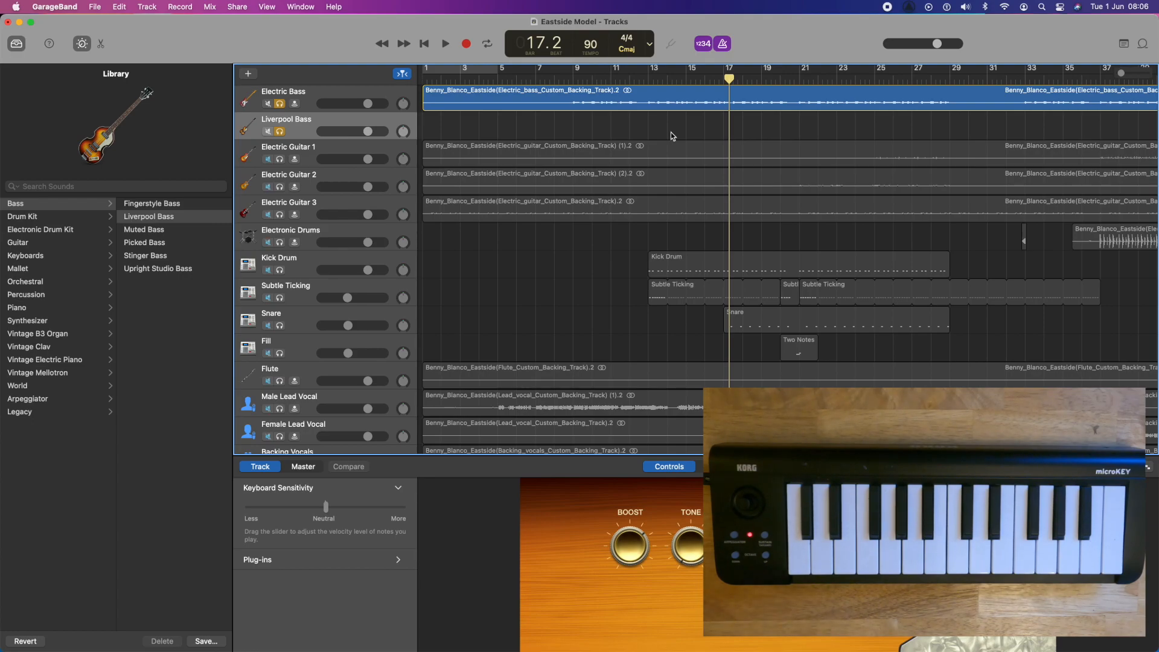
Record the bass line on the Liverpool Bass track from bar 9 to bar 29
left_click(572, 75)
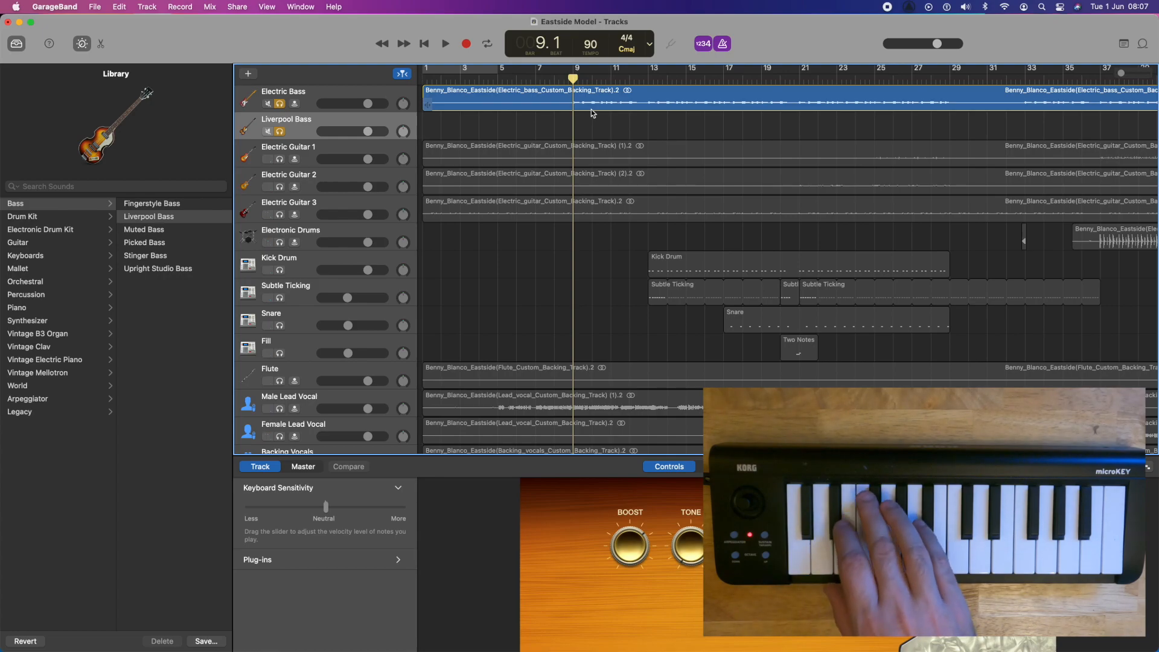
key("r")
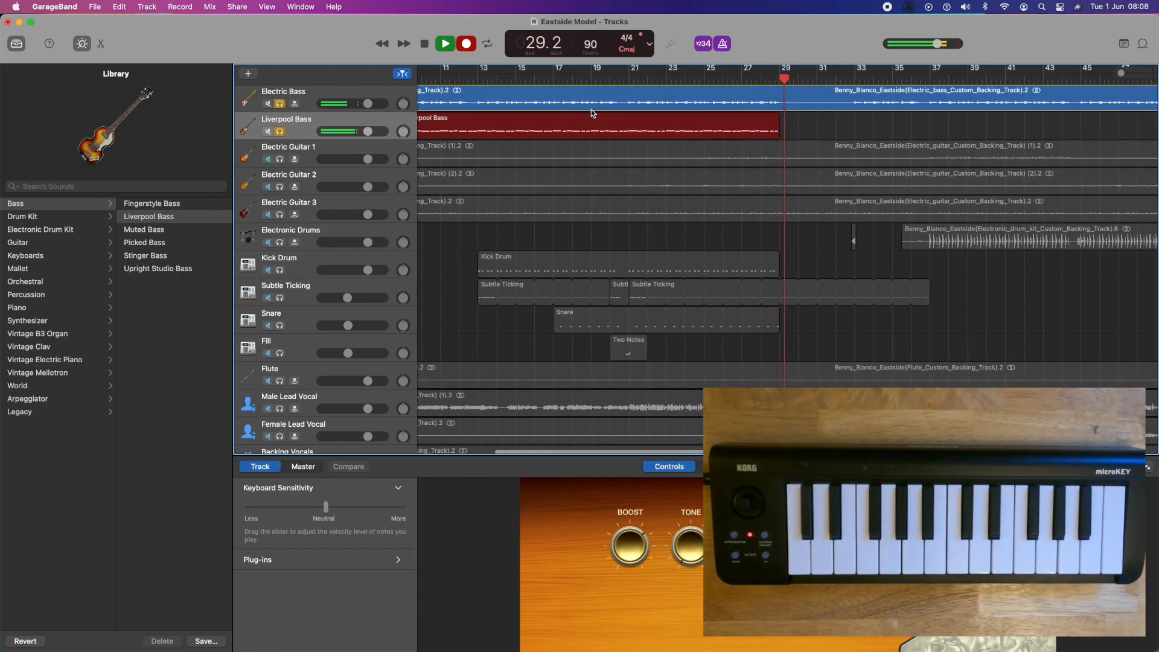
key("space")
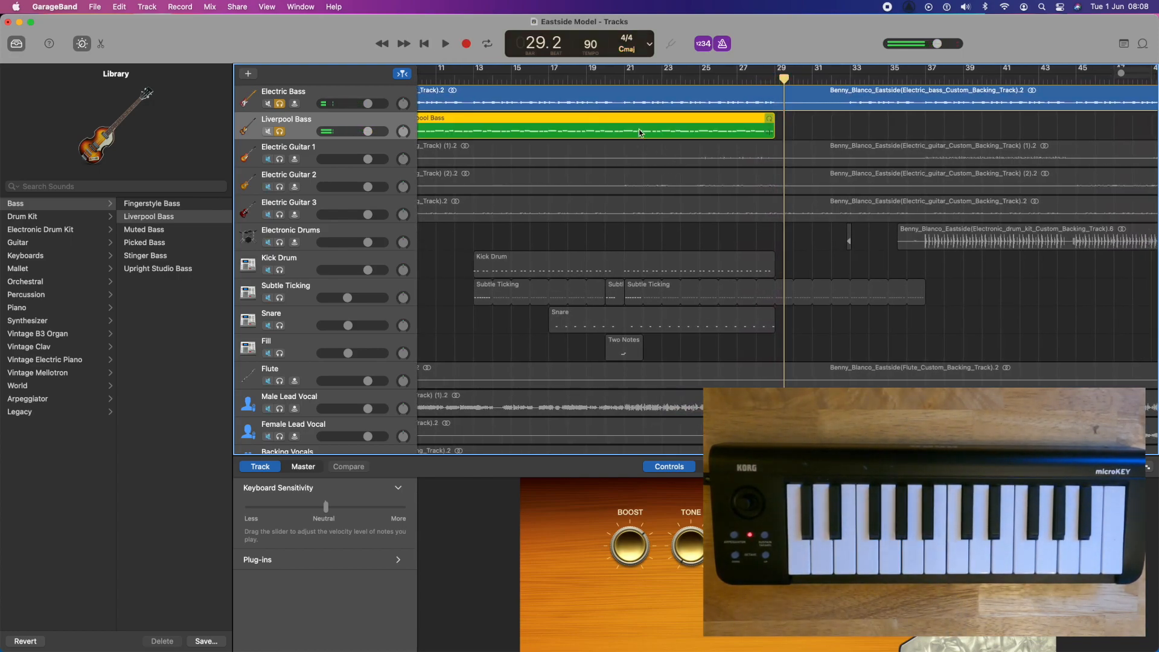
Open the recorded Liverpool Bass region in the Piano Roll and set the playhead to bar 12 among its notes
scroll(640, 133, "left", 5)
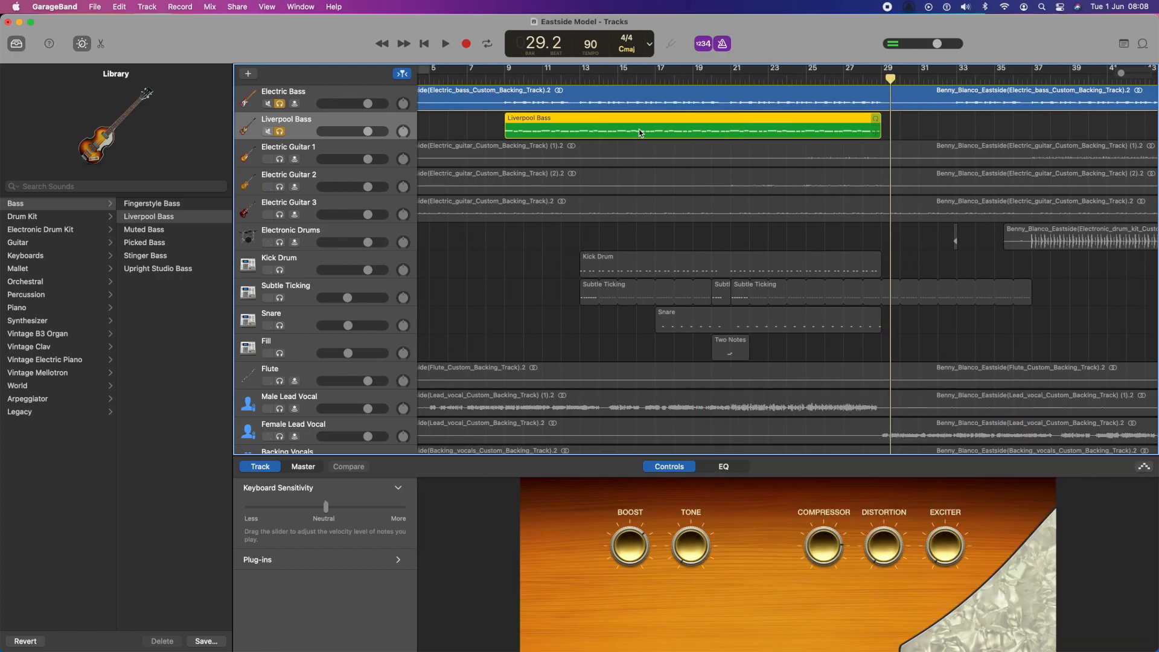
scroll(640, 133, "left", 1)
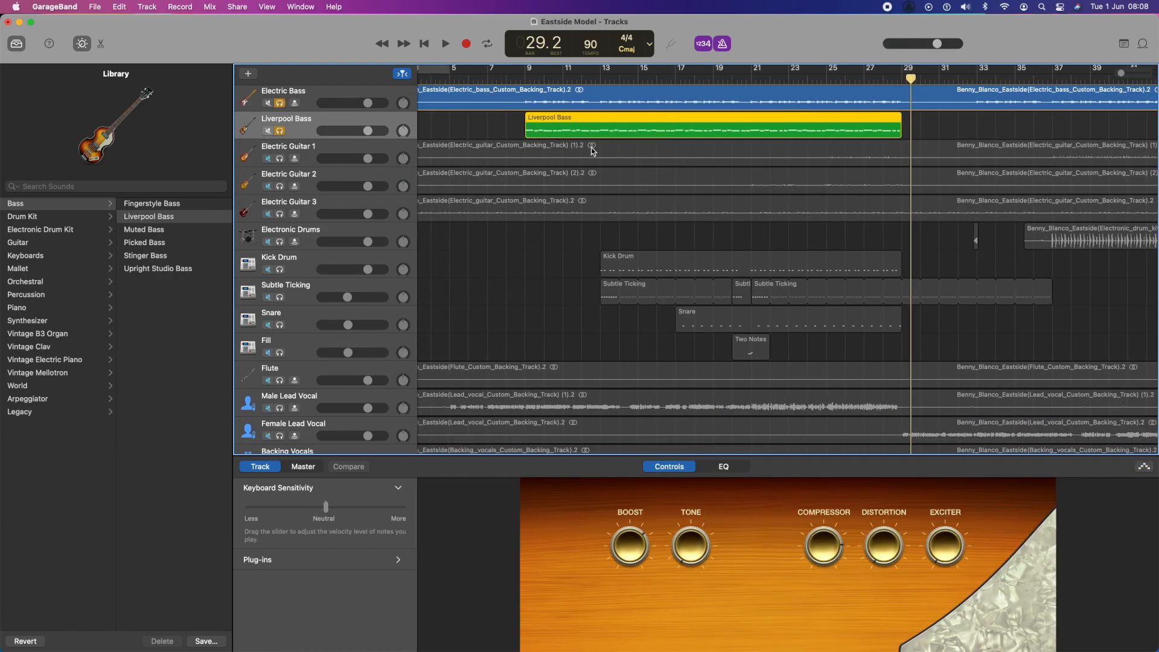
double_click(583, 125)
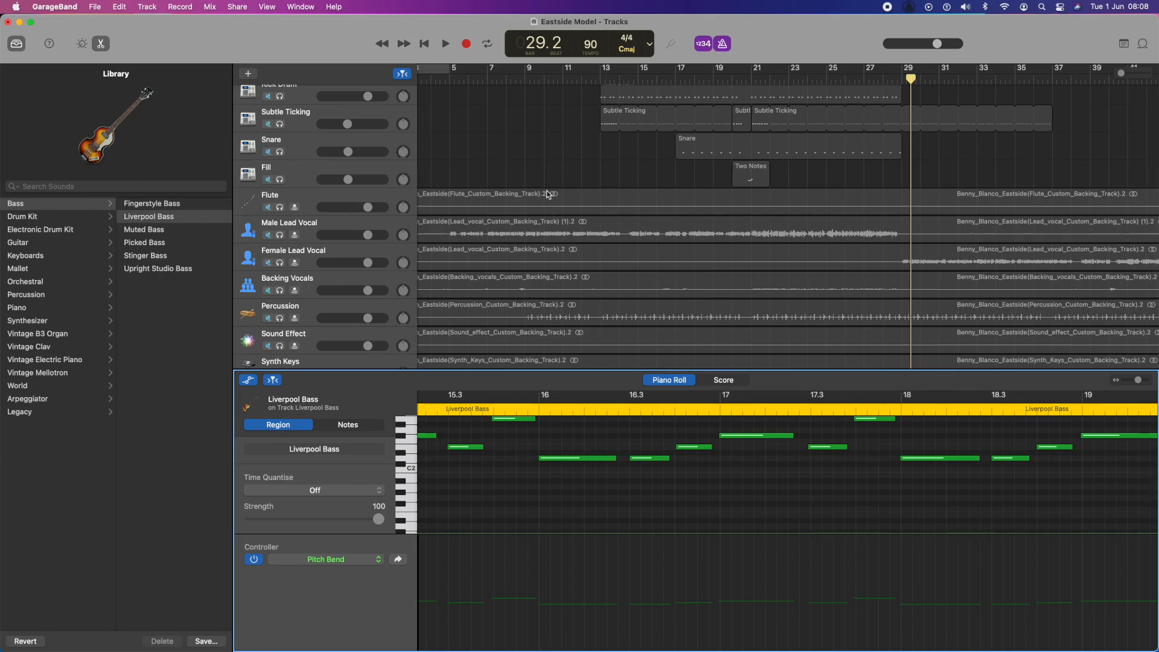
scroll(545, 181, "up", 4)
scroll(545, 181, "up", 2)
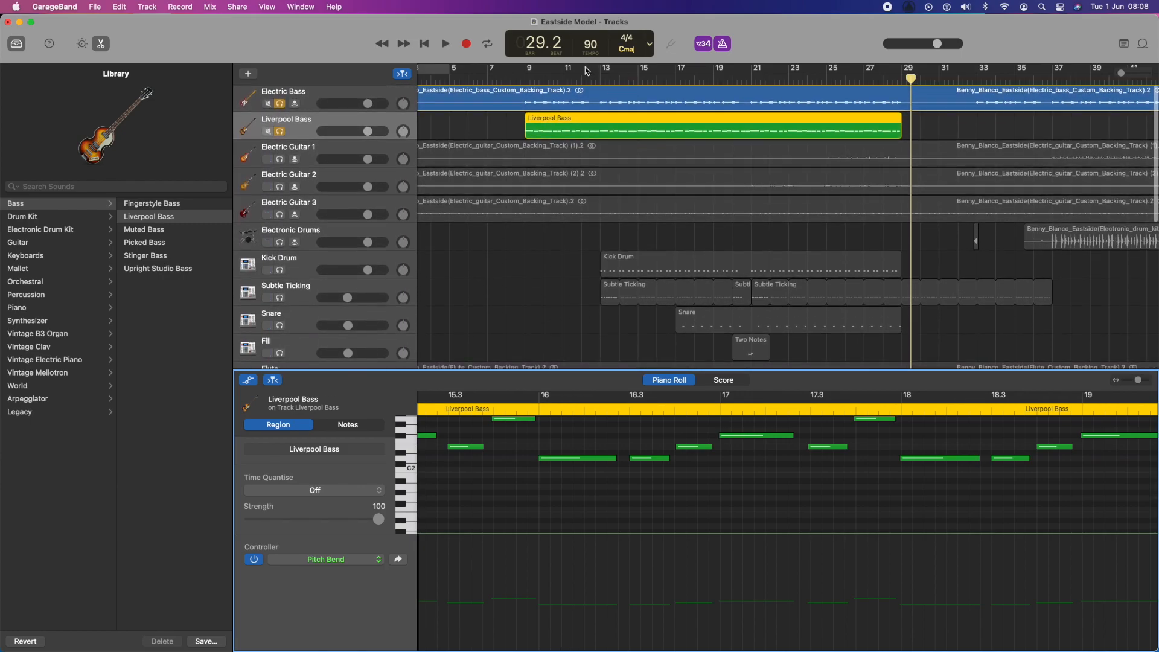
left_click(581, 78)
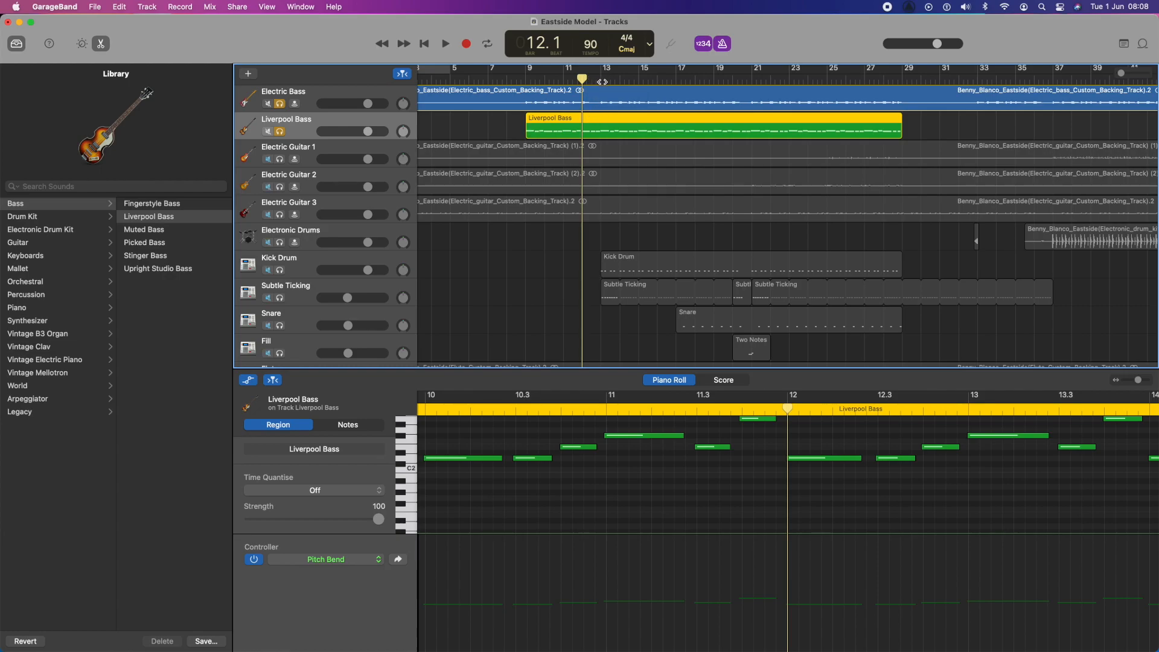
scroll(692, 508, "right", 5)
scroll(693, 507, "up", 2)
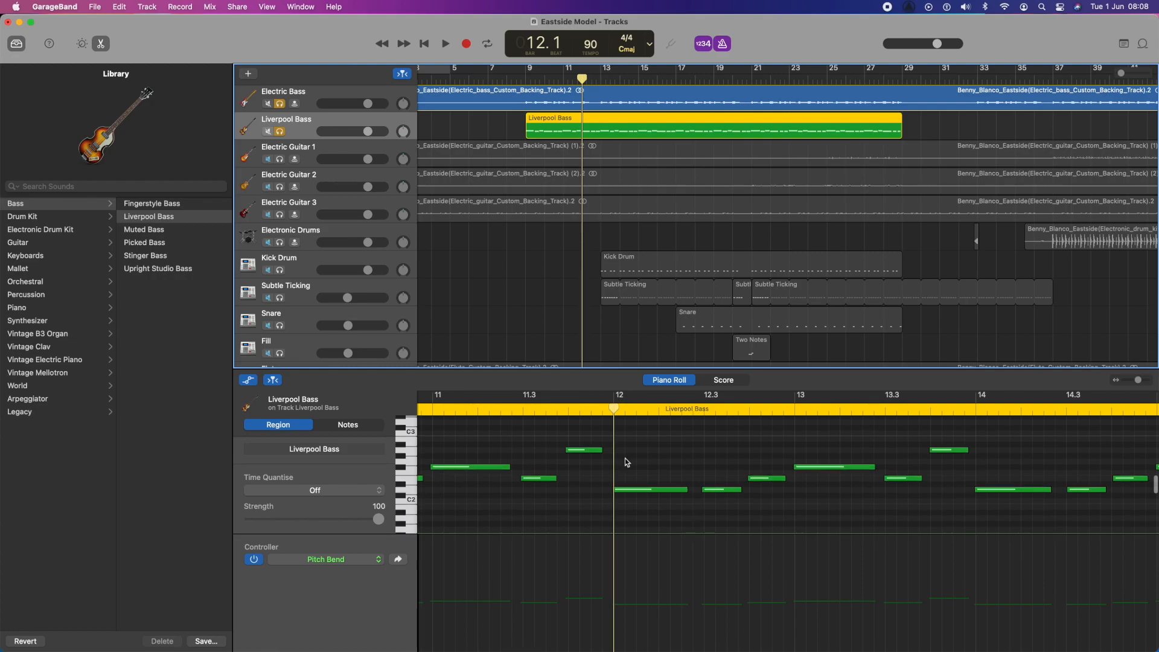
Delete the two Liverpool Bass notes in the second half of bar 12 and play back the gap
left_click(480, 371)
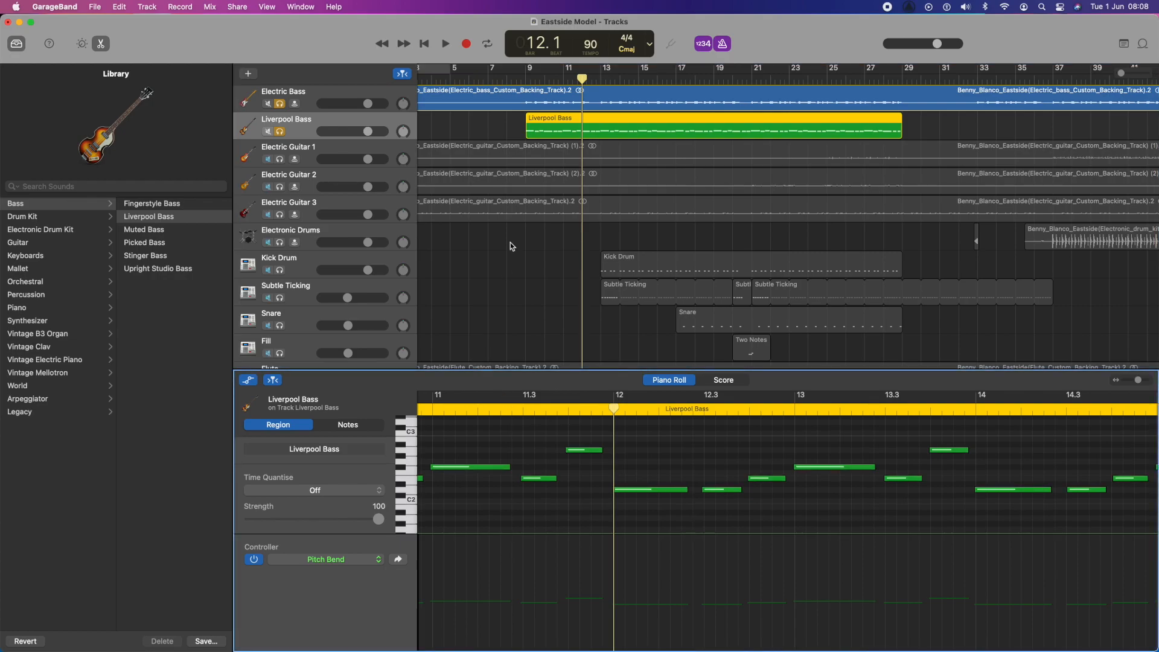
left_click_drag(1123, 73, 1124, 73)
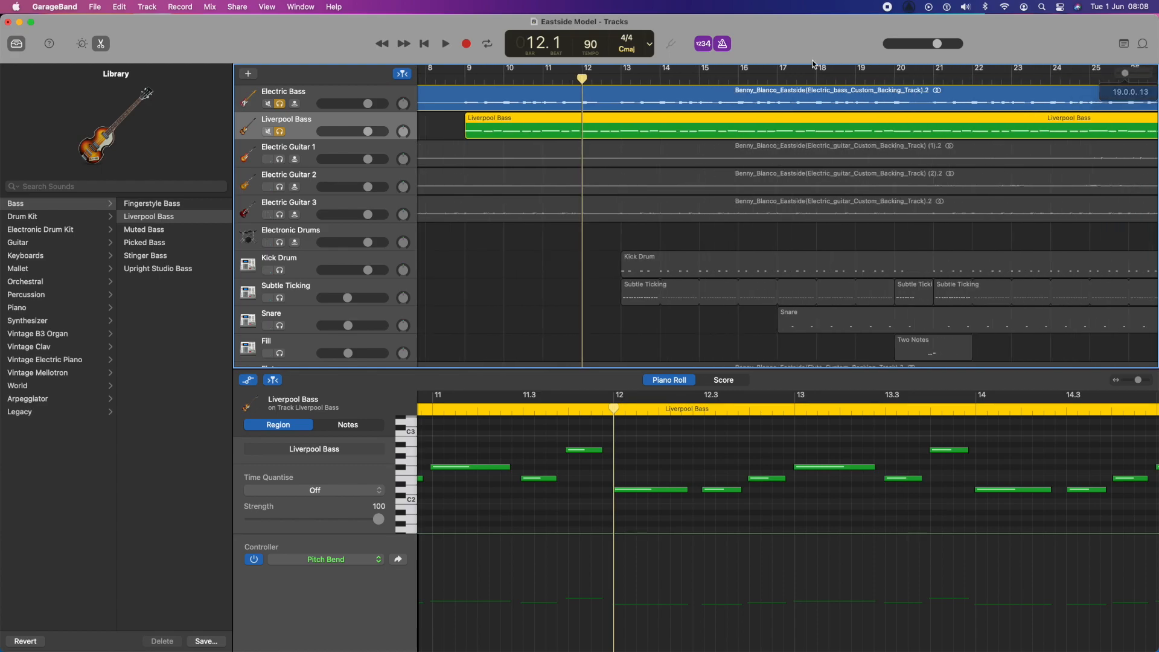
left_click(599, 78)
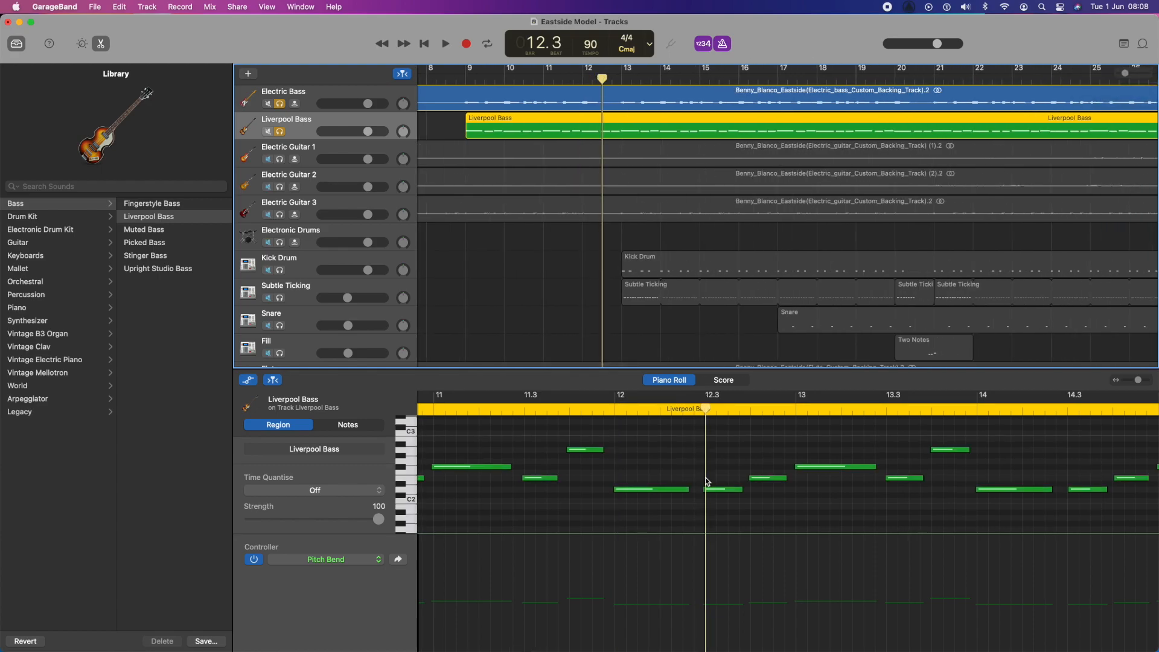
left_click(723, 491)
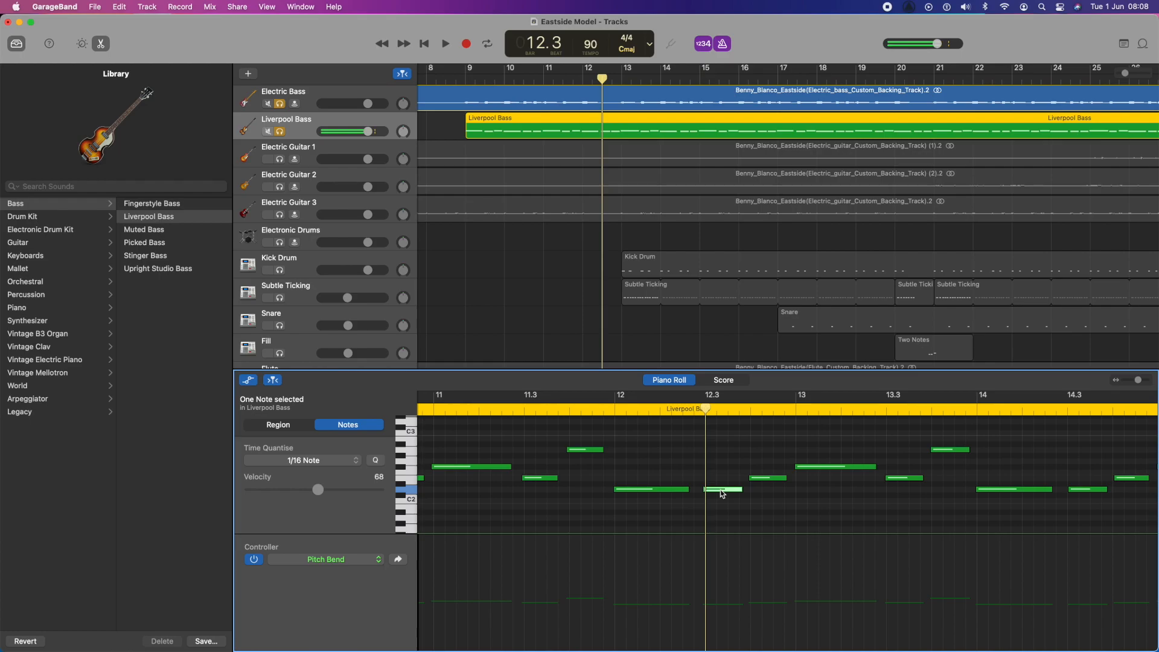
key("Delete")
left_click(763, 480)
key("Delete")
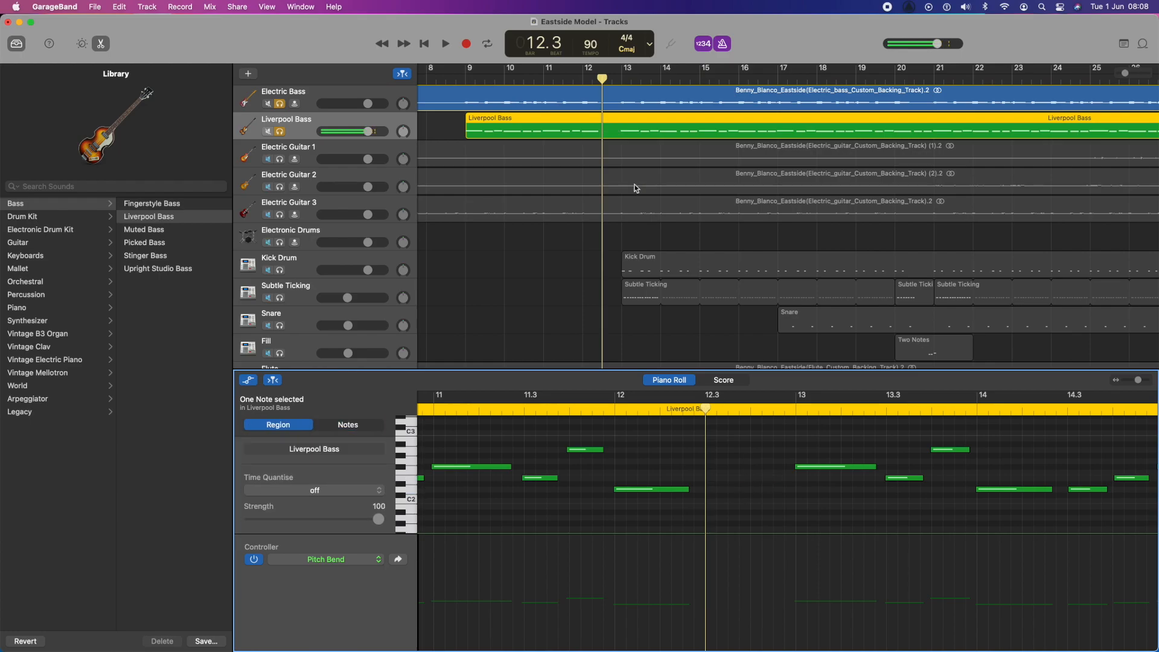
key("space")
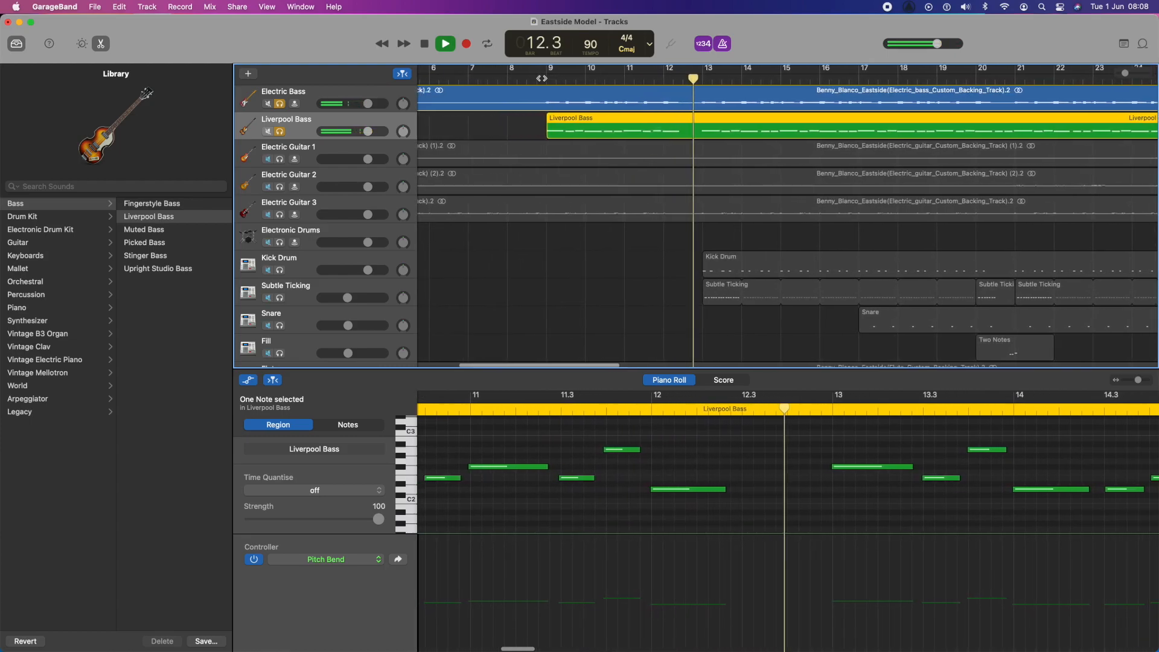
key("space")
Play the bass from around bar 20 and delete the two notes in the second half of that bar
scroll(655, 132, "right", 5)
scroll(655, 132, "right", 6)
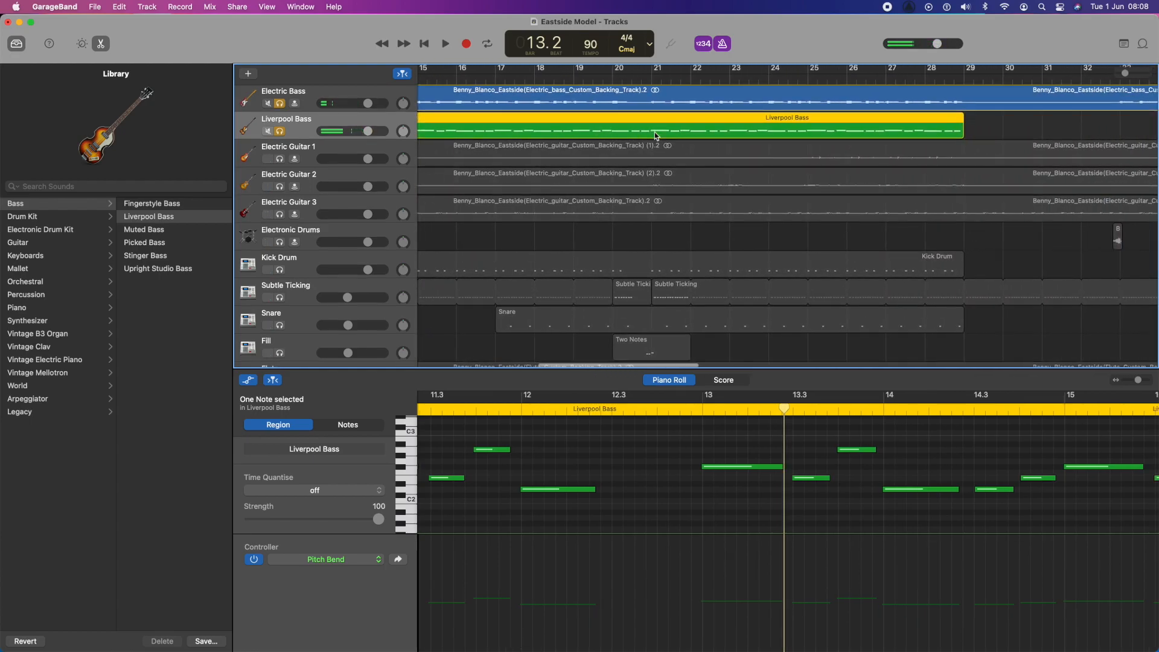
scroll(655, 131, "left", 5)
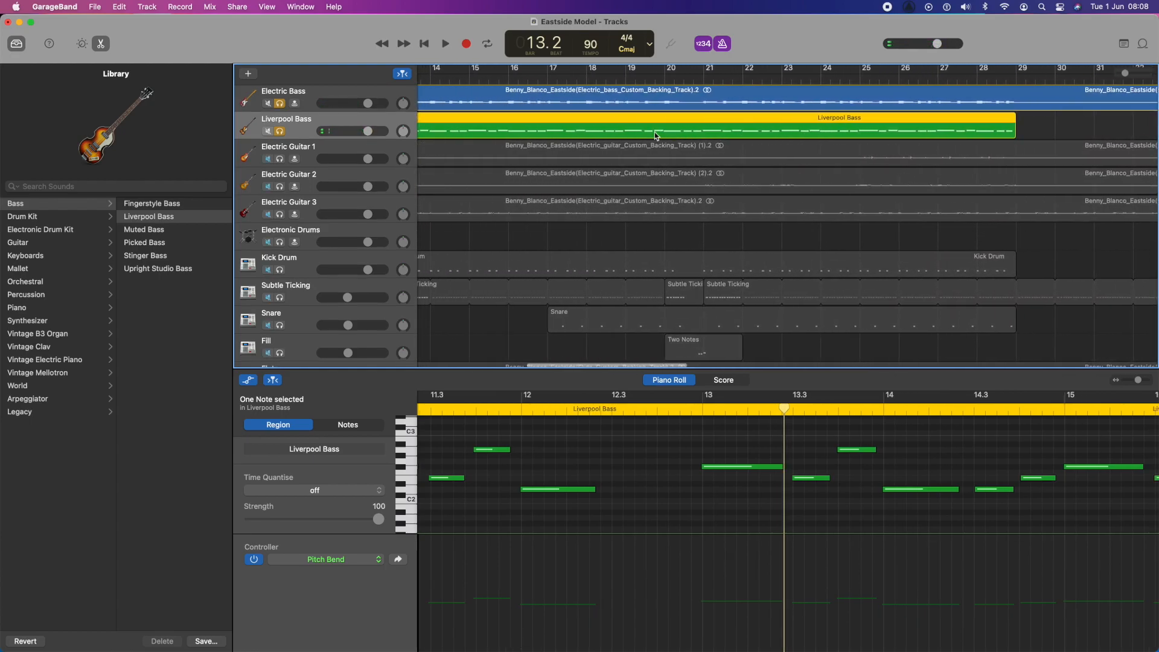
left_click(665, 79)
key("space")
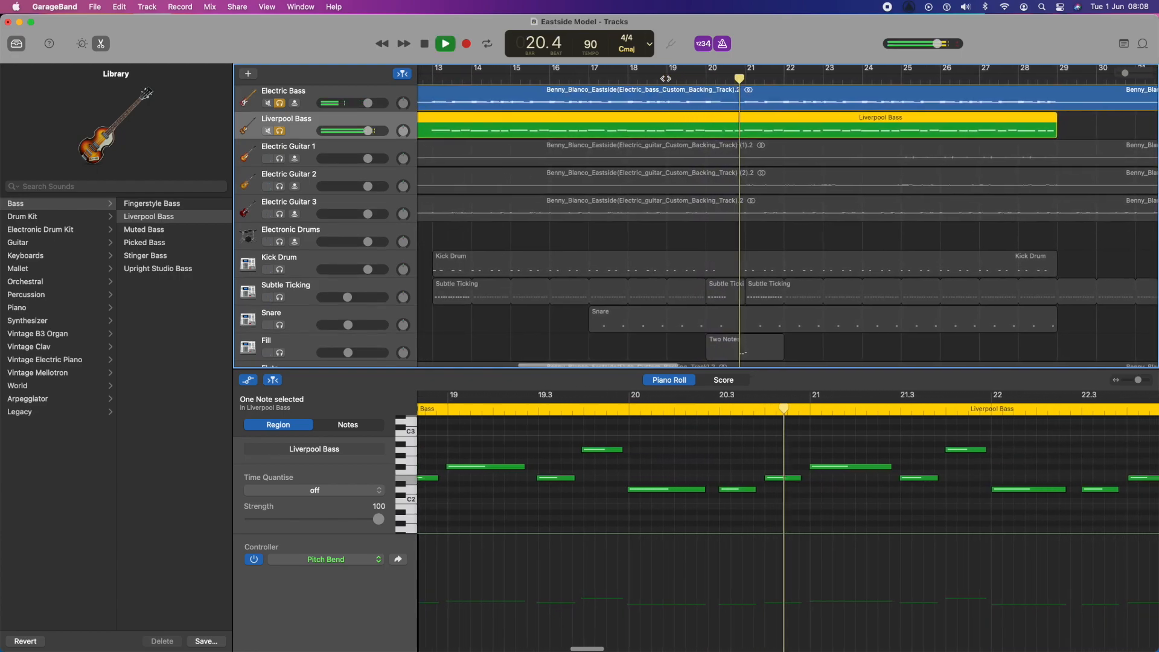
key("space")
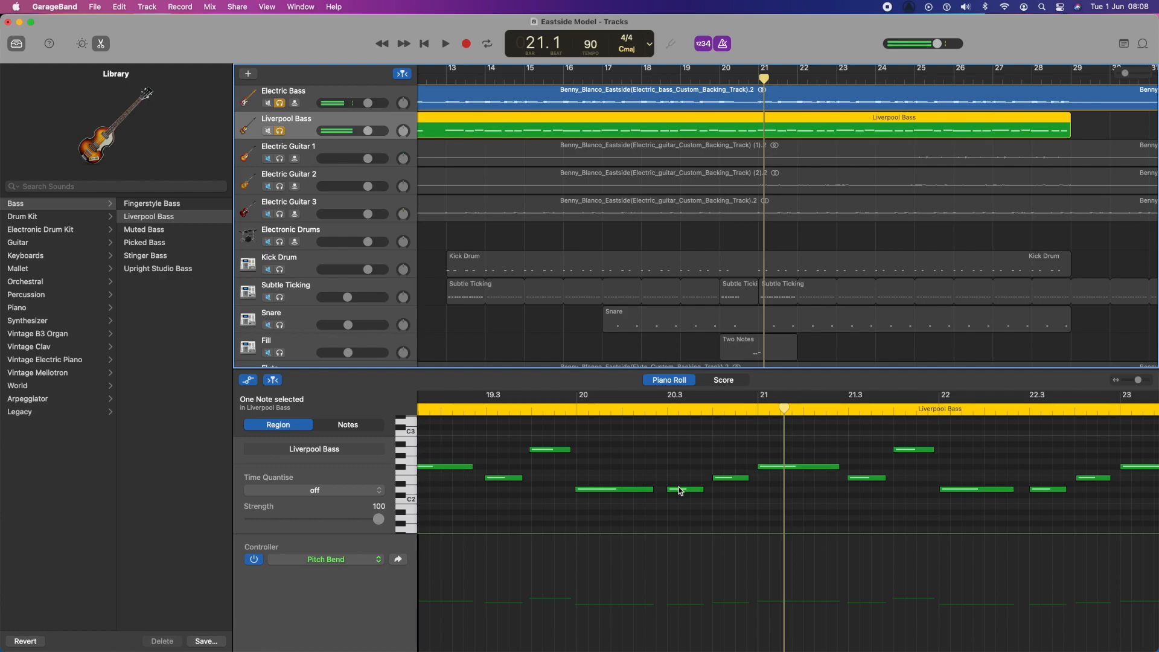
left_click(680, 490)
key("Delete")
left_click(730, 479)
key("Delete")
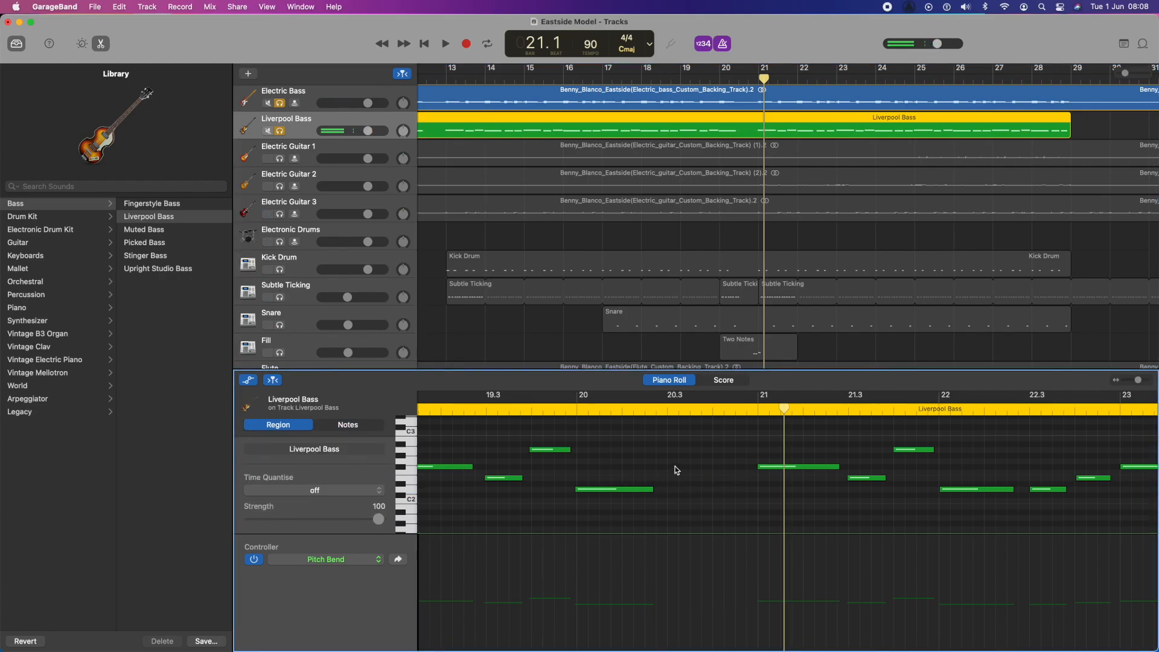
Quantise all Liverpool Bass notes to 1/16 Note and play the part from bar 9 to bar 15
key("super+a")
left_click(377, 463)
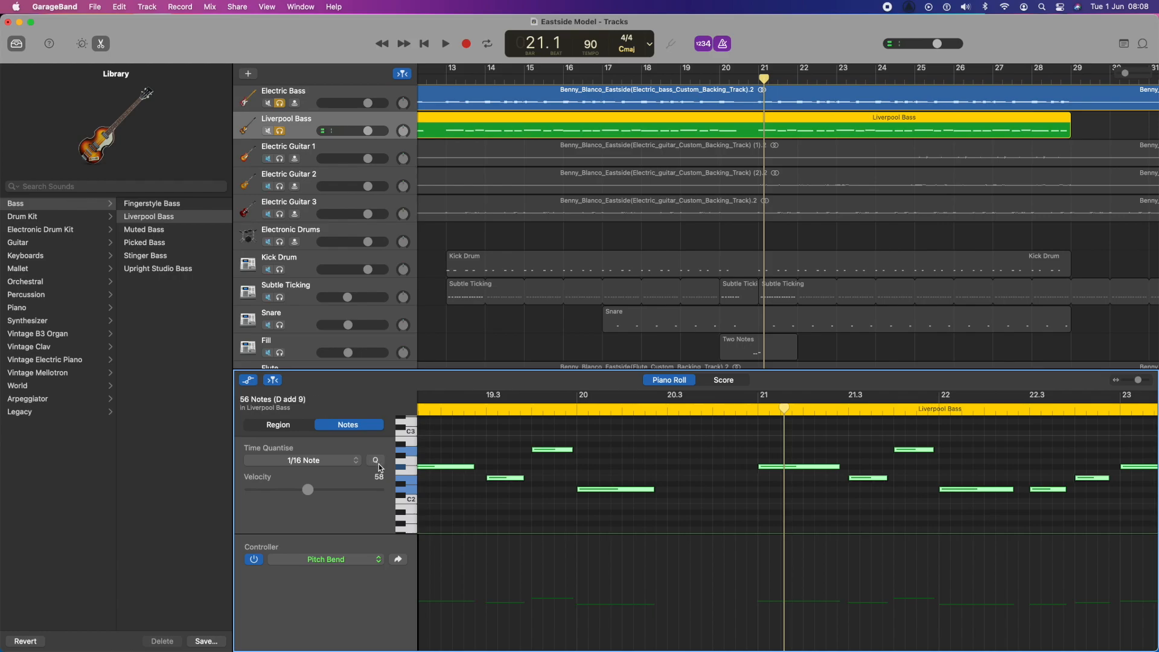
scroll(679, 176, "left", 7)
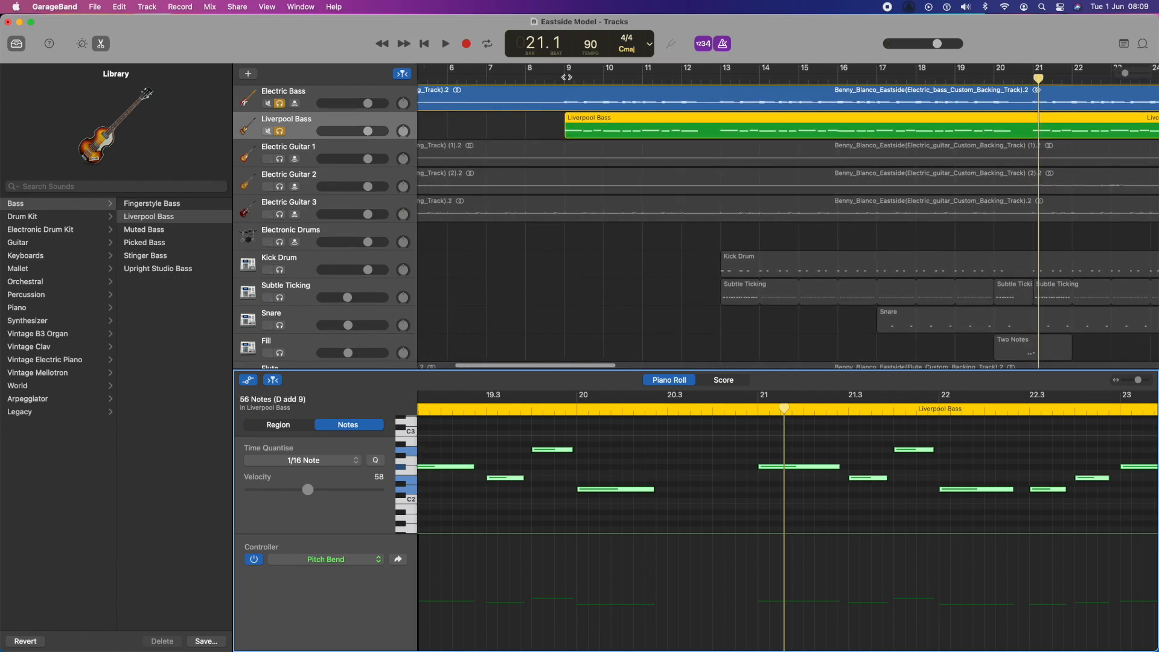
left_click(566, 77)
key("space")
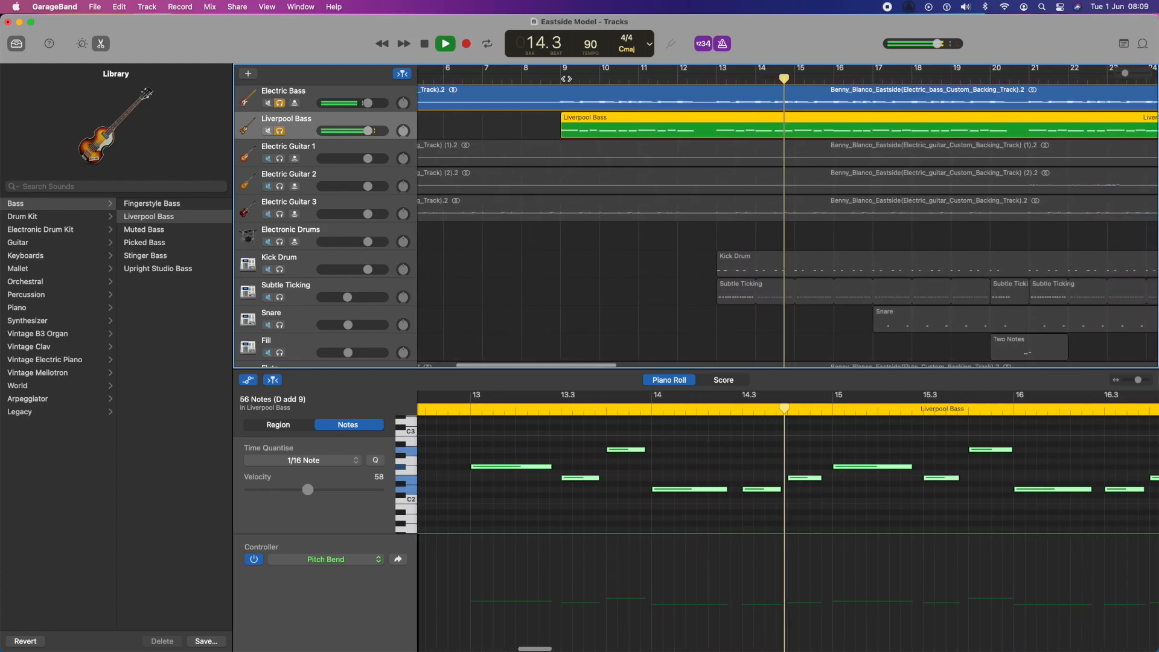
key("space")
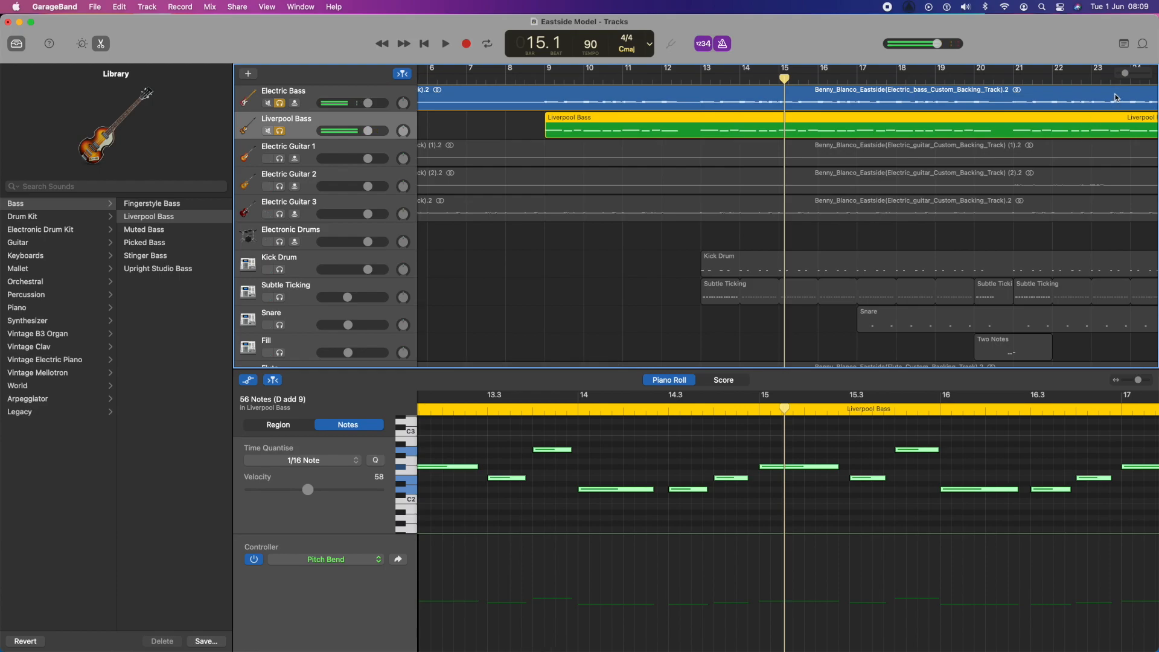
Hide the Pitch Bend controller area and fit the whole Liverpool Bass region, bars 9 to 29, in the Piano Roll for a screenshot
left_click_drag(1126, 75, 1122, 75)
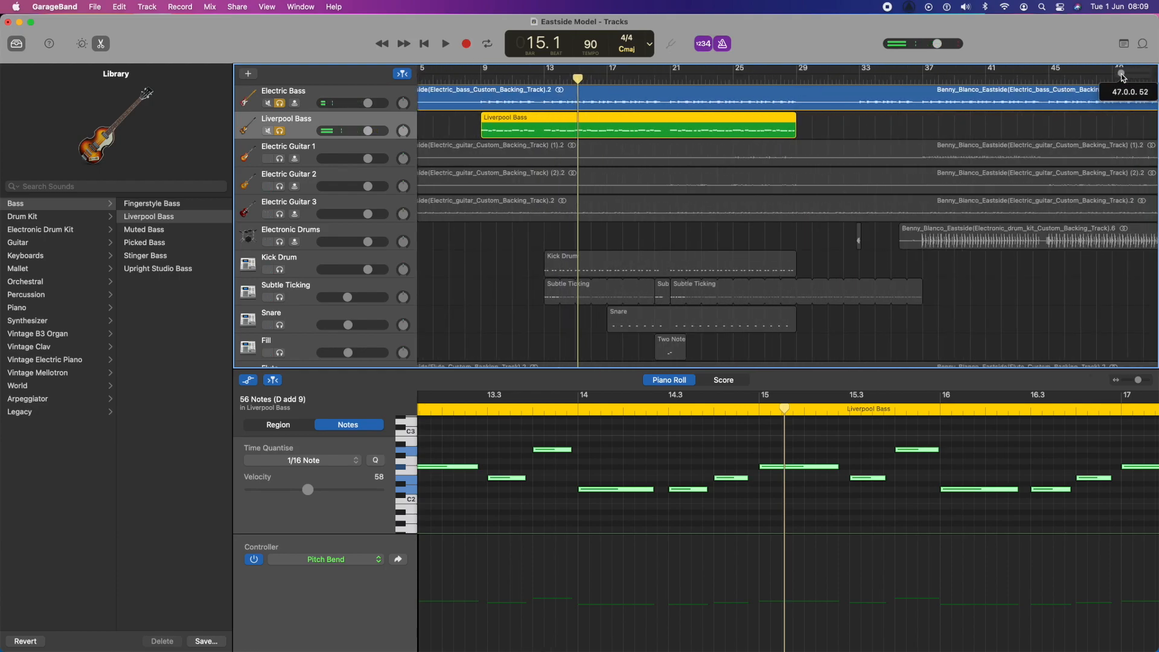
scroll(795, 211, "left", 3)
scroll(649, 531, "up", 1)
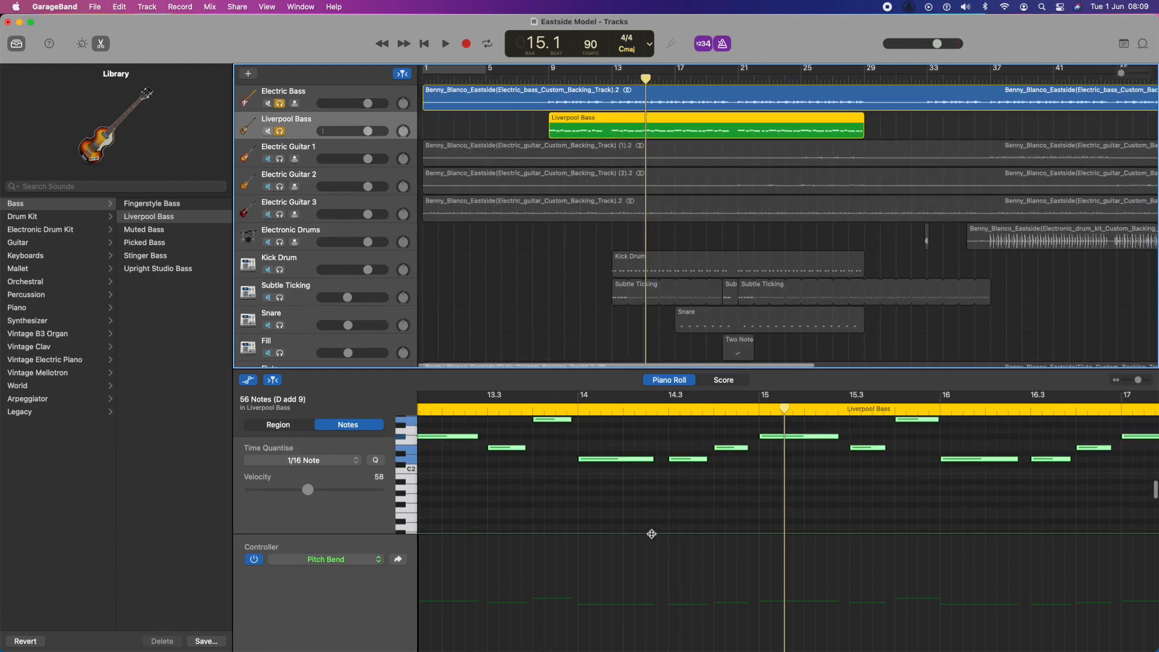
scroll(651, 534, "up", 1)
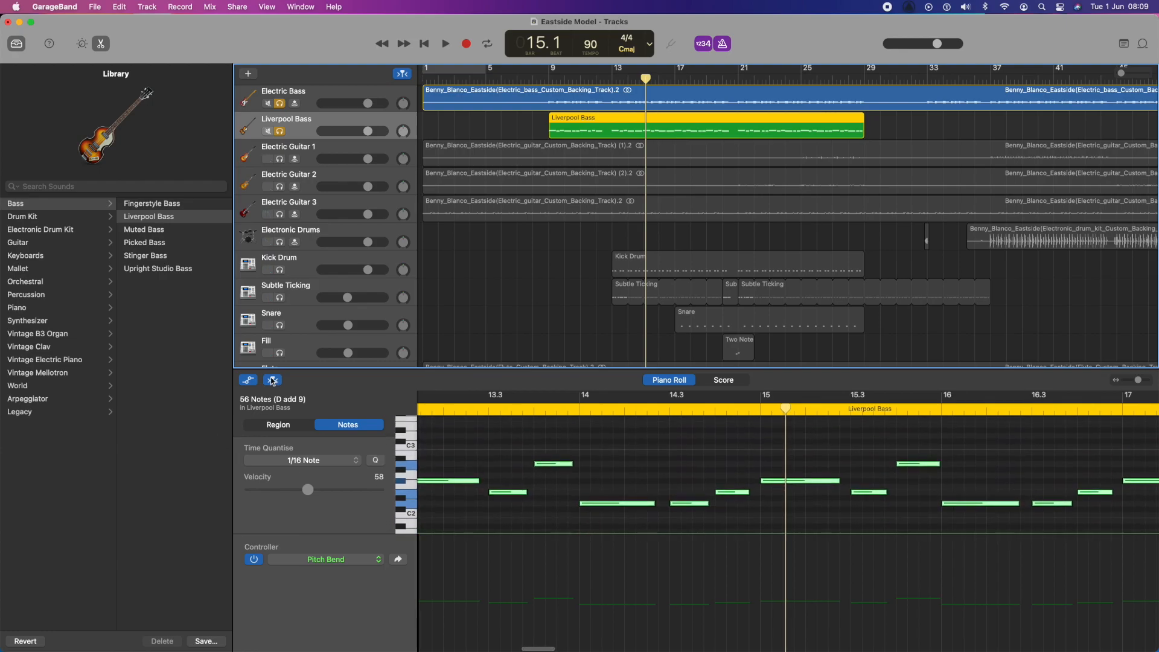
left_click(250, 381)
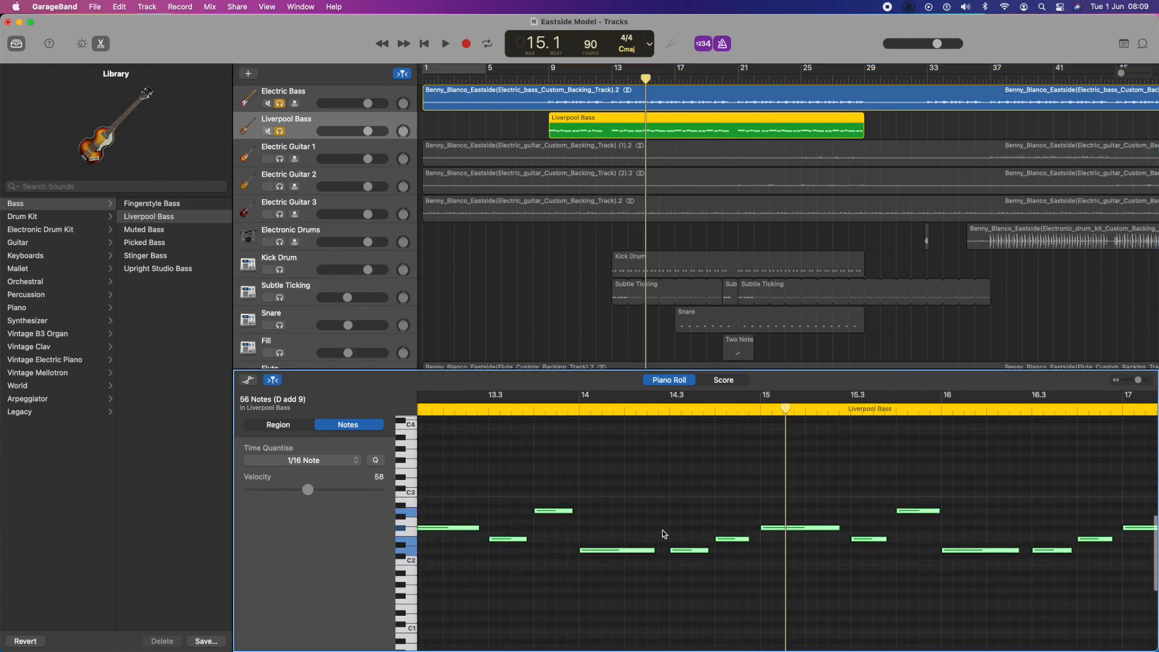
left_click_drag(1138, 381, 1130, 383)
scroll(945, 468, "left", 3)
scroll(945, 467, "left", 2)
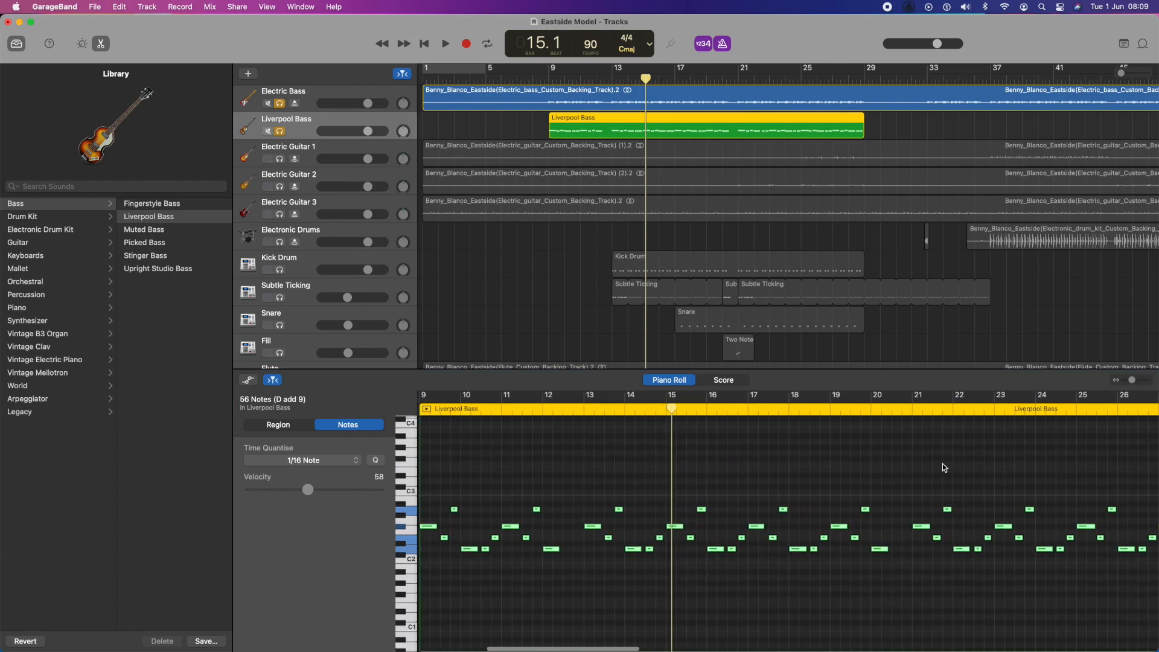
left_click_drag(1131, 379, 1130, 381)
scroll(933, 478, "right", 2)
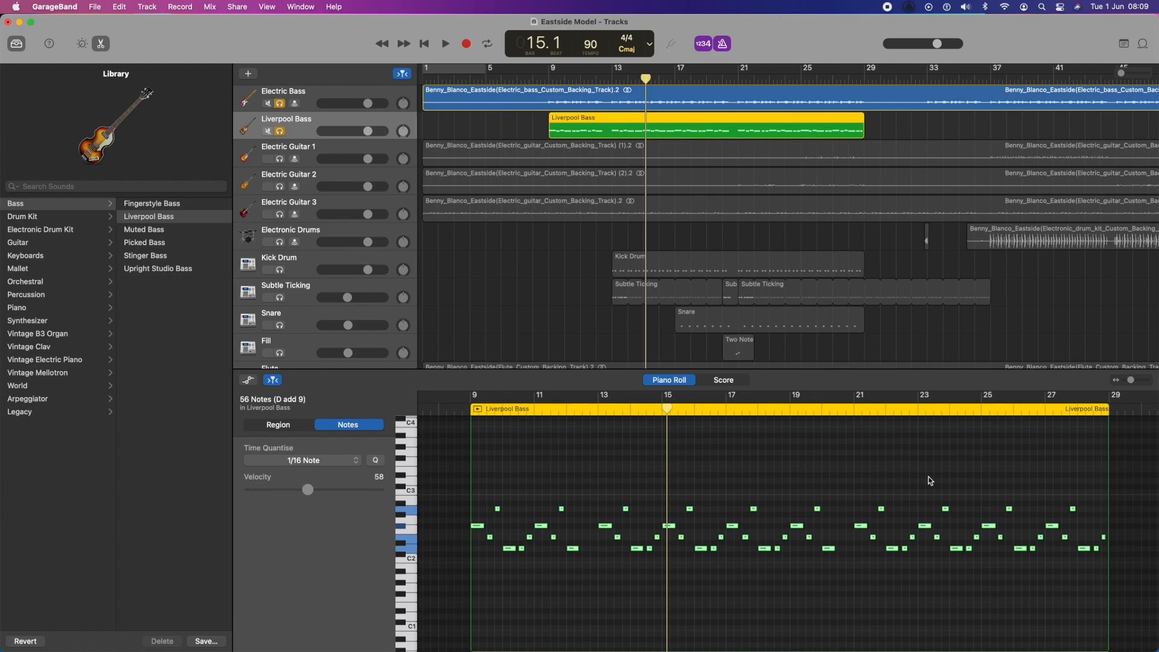
Switch to the Model Unit 7 Presentation in Google Slides and duplicate the two Screenshot 10 slides, 19 and 20
left_click(19, 23)
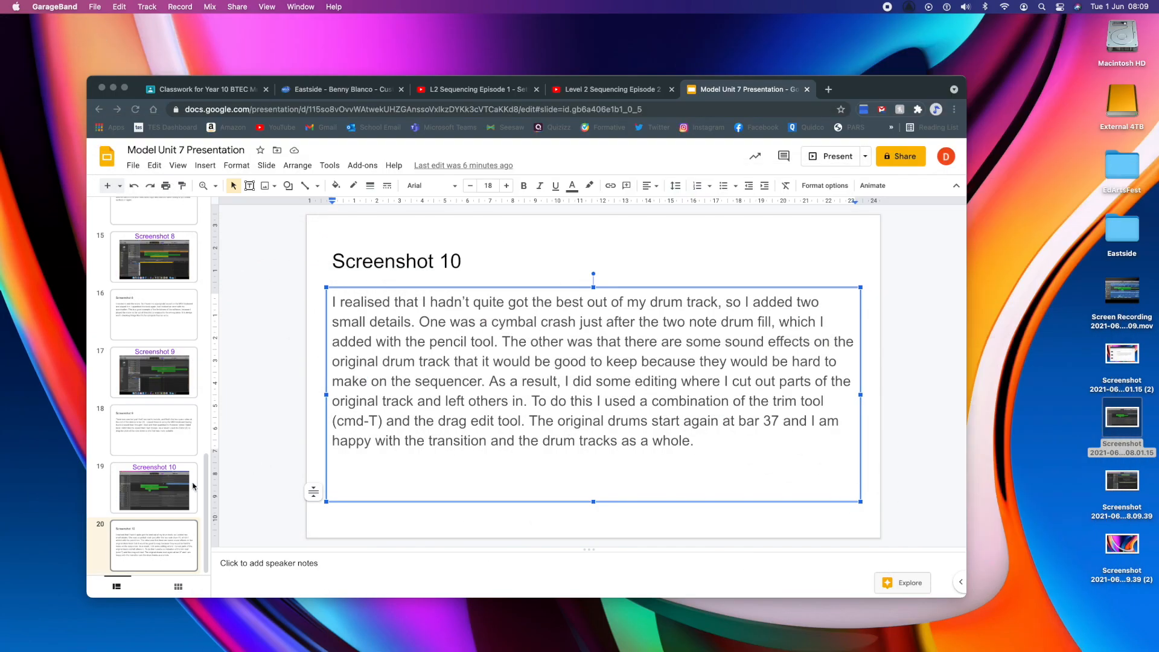
left_click(169, 504)
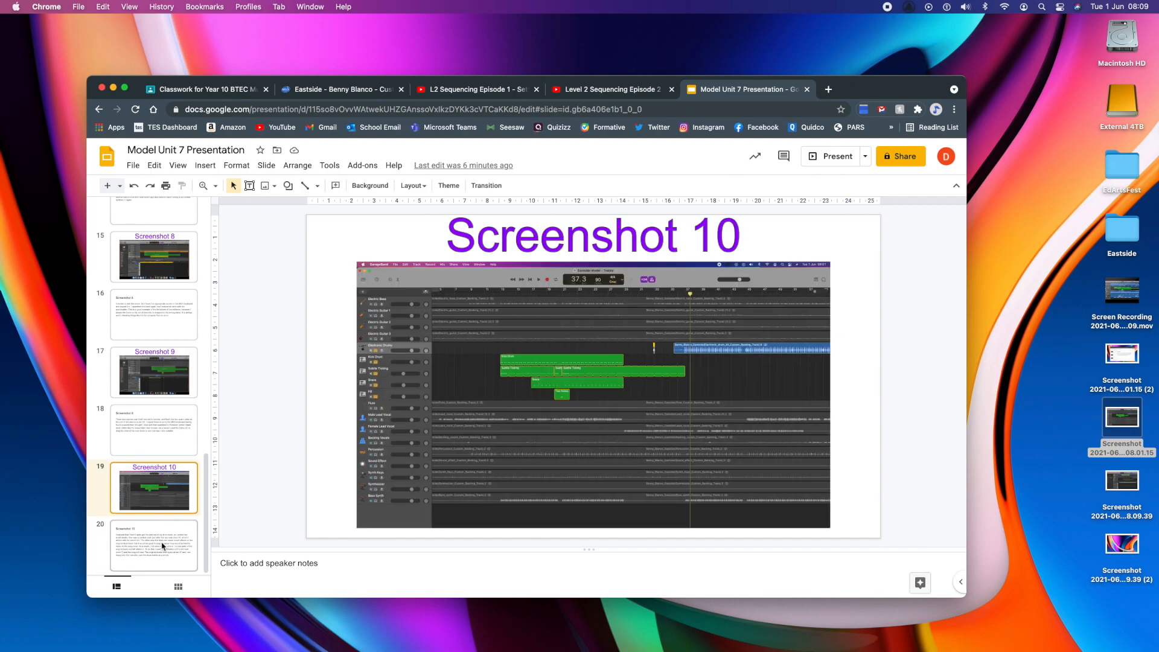
left_click(163, 546)
right_click(162, 546)
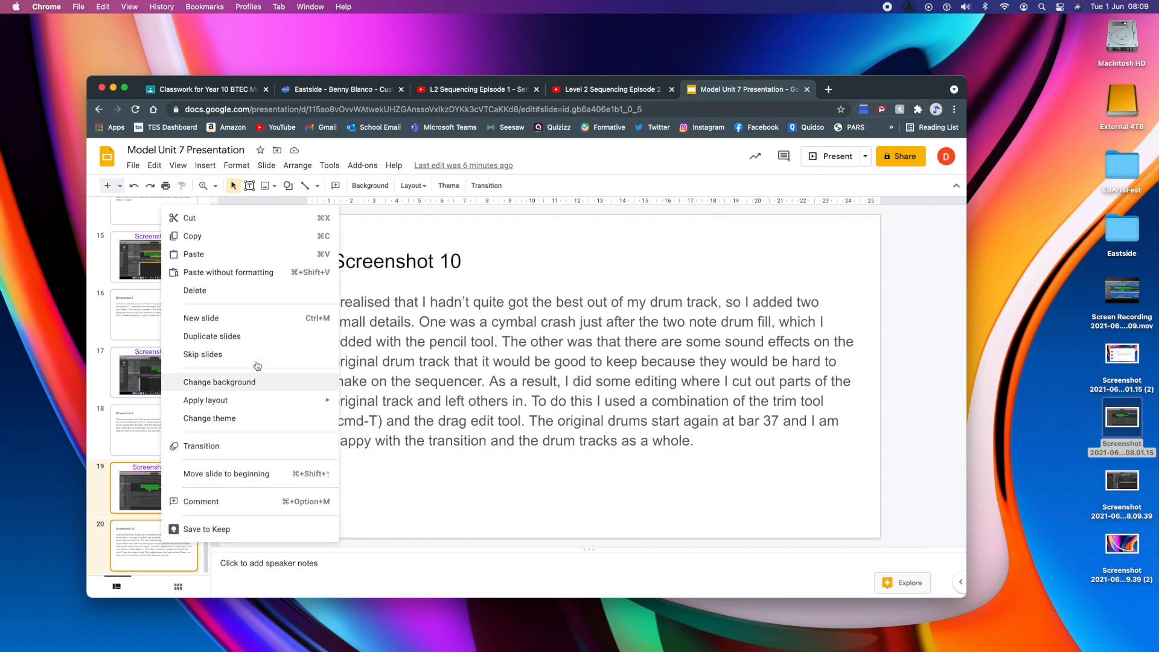
left_click(232, 337)
Change the heading of the duplicated image slide 21 to "Screenshot 11"
left_click(155, 479)
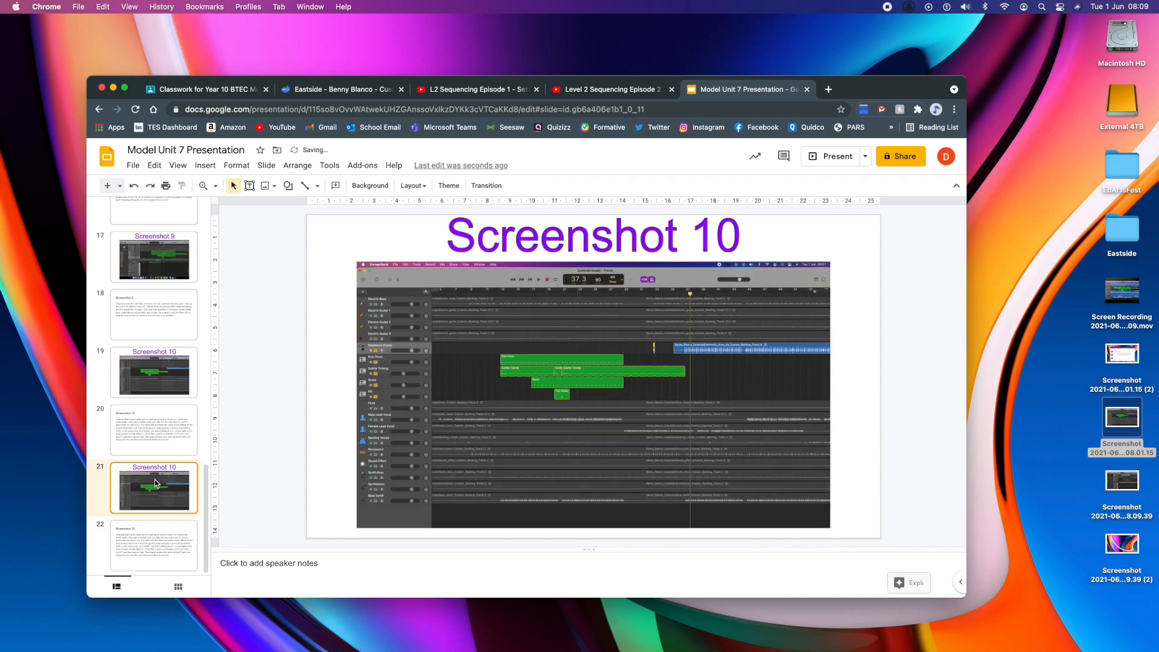
left_click(725, 238)
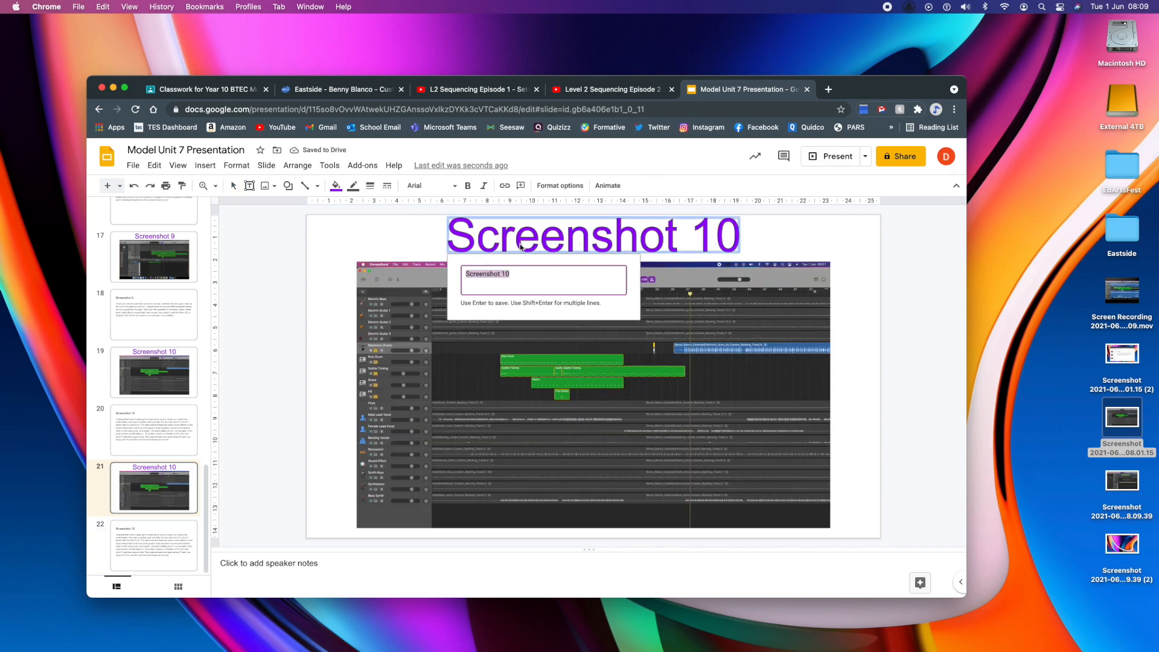
type("1")
key("Return")
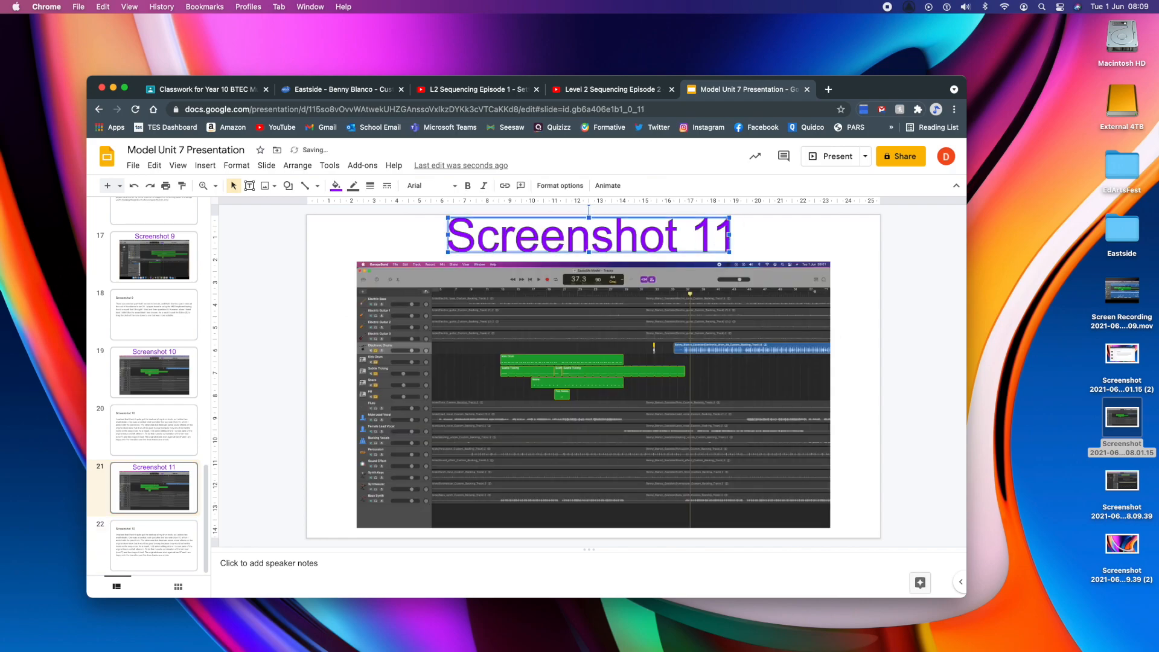
Replace the image on slide 21 with the new desktop screenshot ending 8.09.39 and centre it horizontally on the page
left_click(626, 377)
key("Delete")
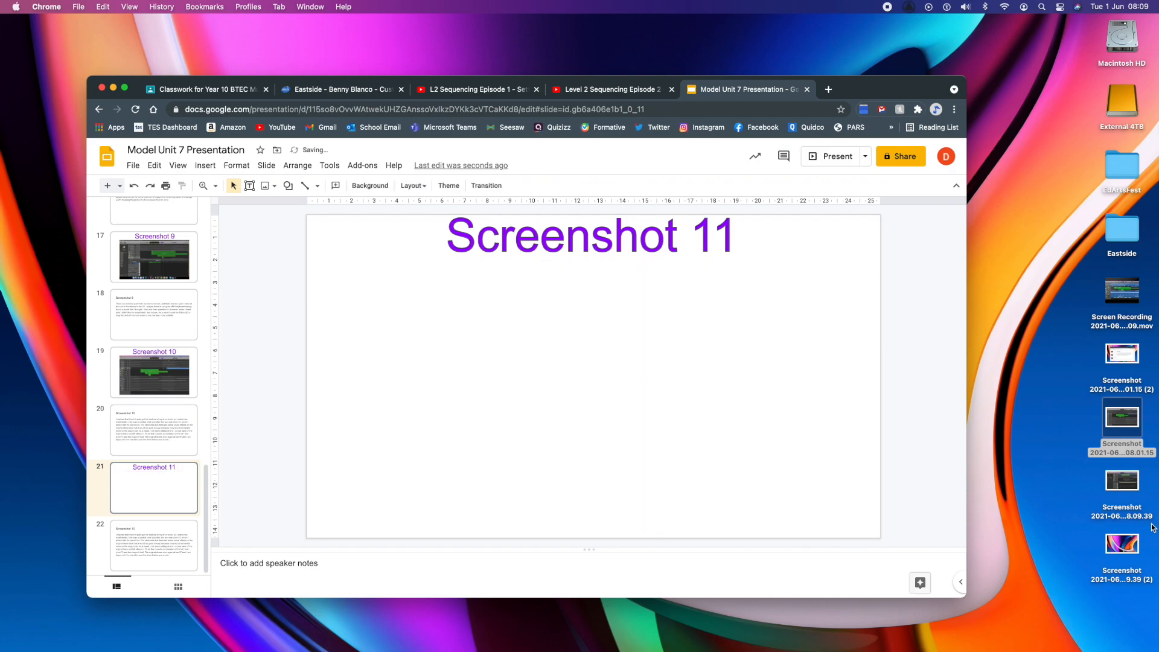
left_click_drag(1122, 480, 600, 393)
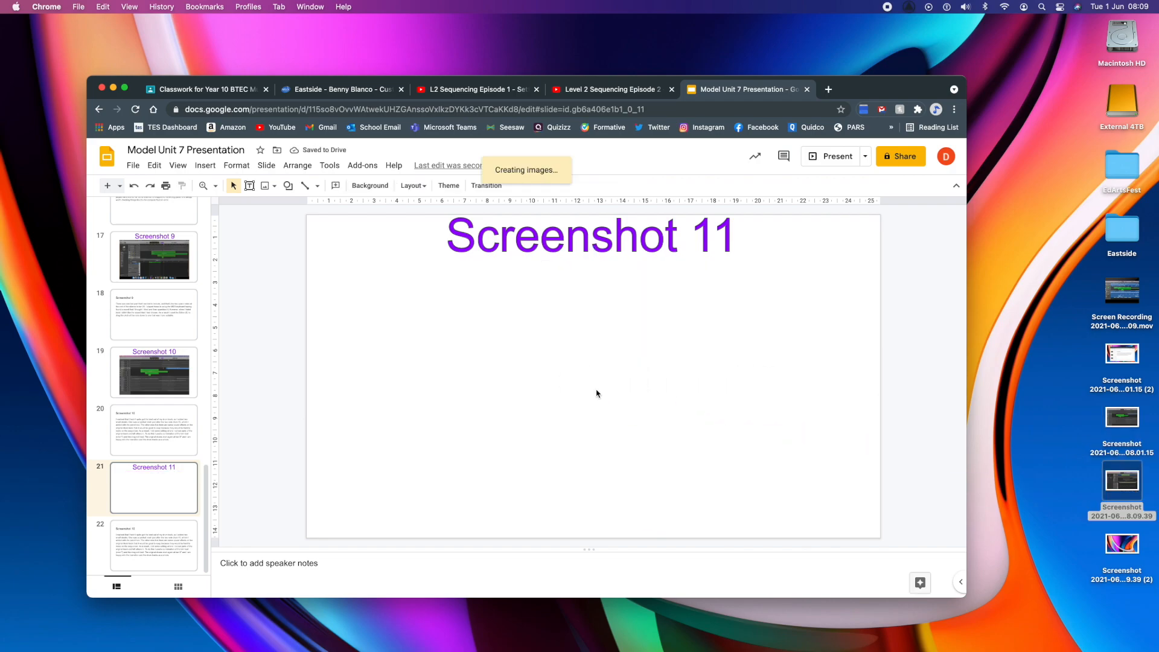
right_click(585, 363)
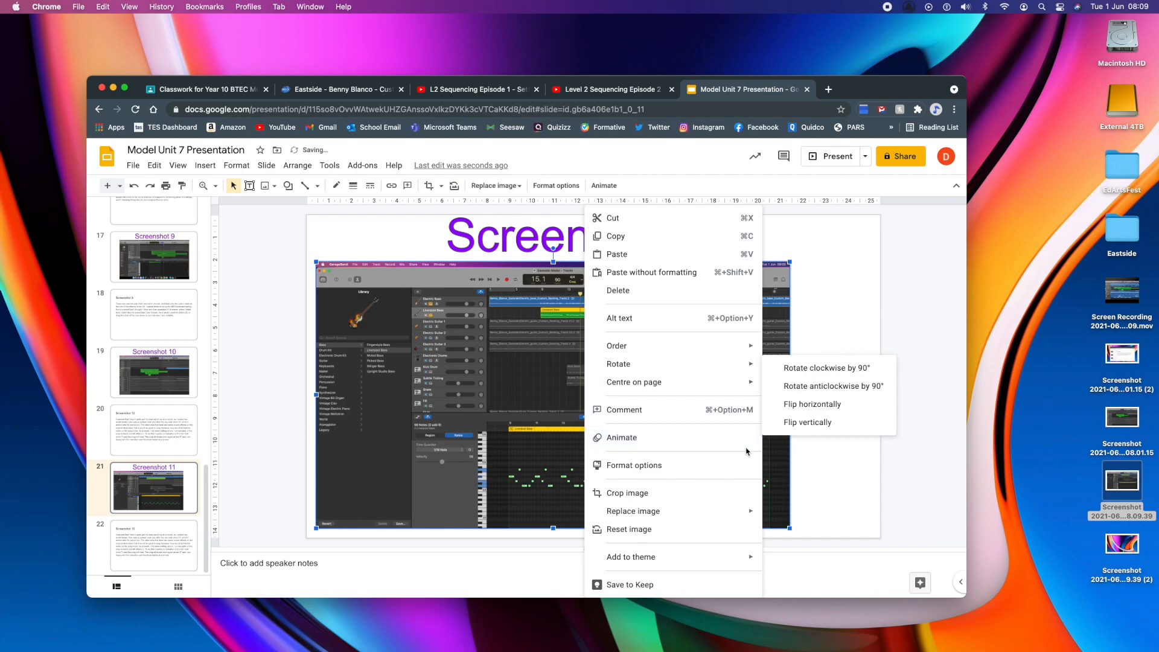
mouse_move(742, 383)
left_click(790, 384)
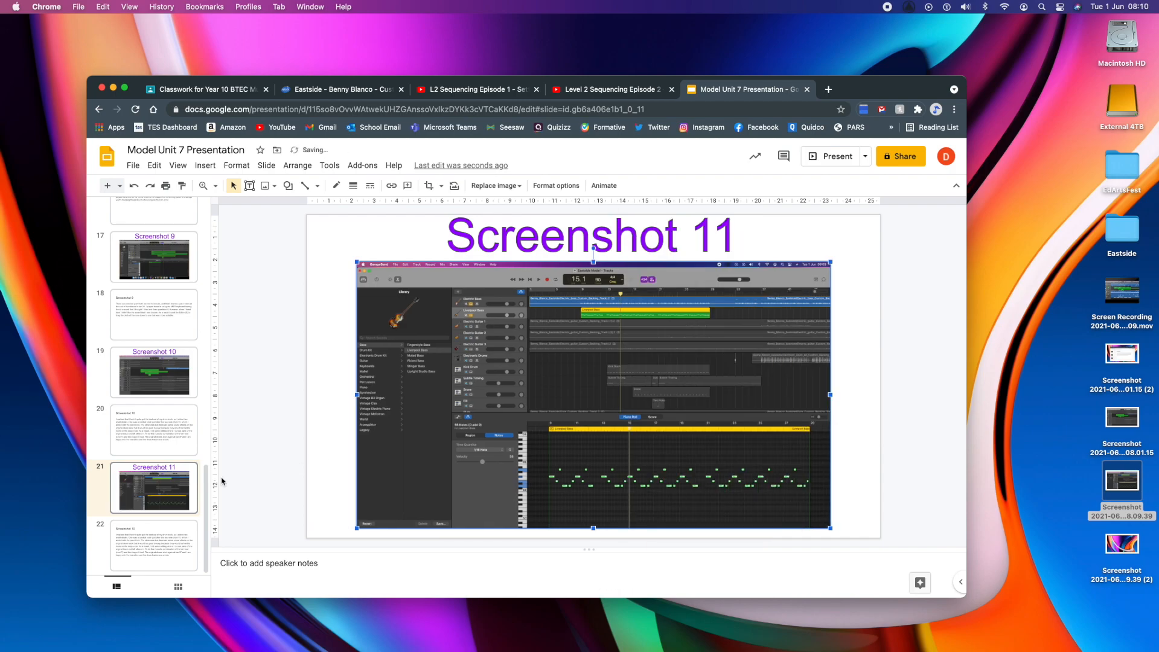
Change the title of the duplicated text slide 22 to "Screenshot 11"
left_click(143, 537)
left_click(453, 261)
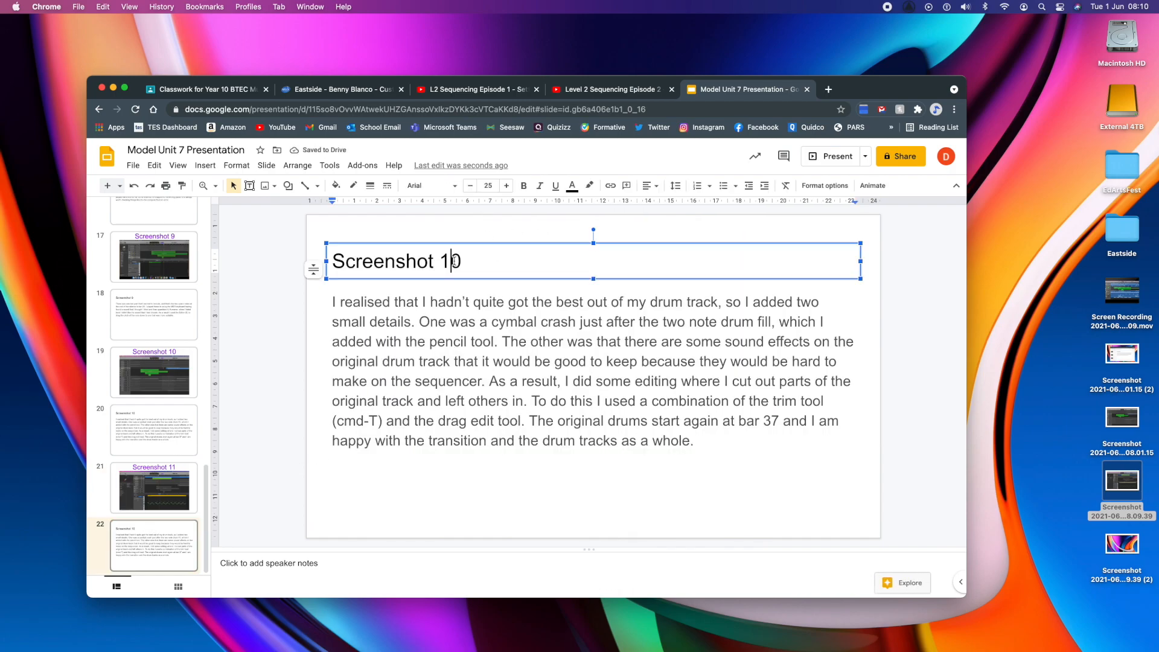
key("Right")
key("BackSpace")
type("1")
Replace slide 22's body with "Here I have started to replace the bass part. This is a really simple pattern which I played on the MIDI keyboard."
left_click_drag(695, 445, 332, 300)
type("Here I have")
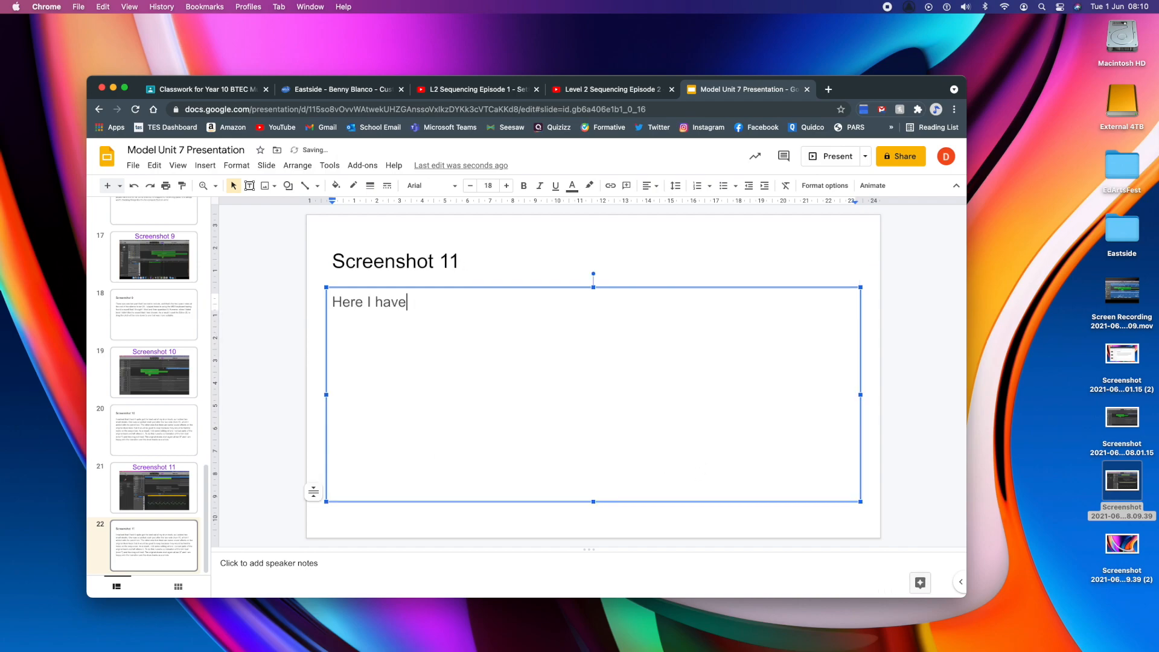
type(" started to replace th")
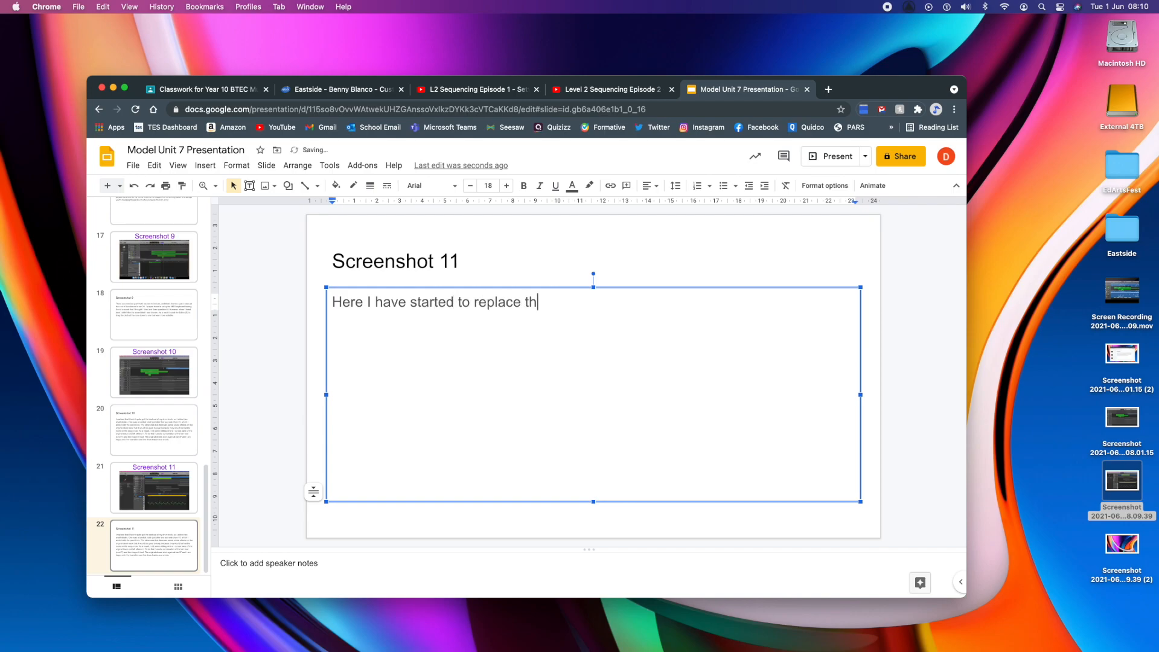
type("e bass part")
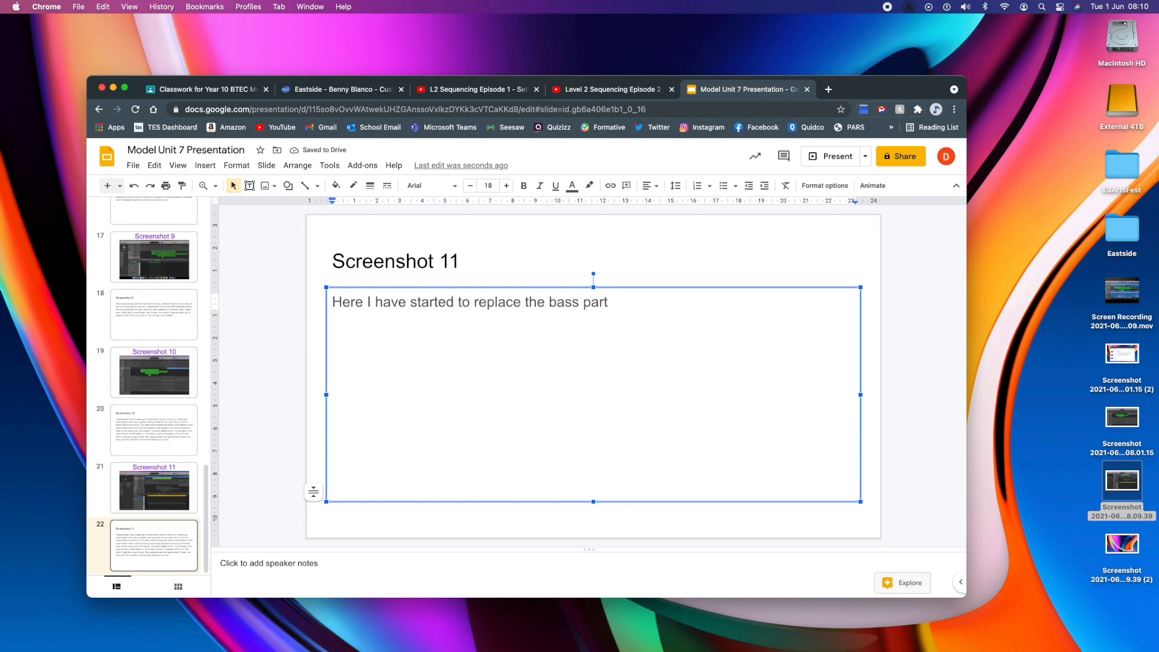
type(". This is a really simple pa")
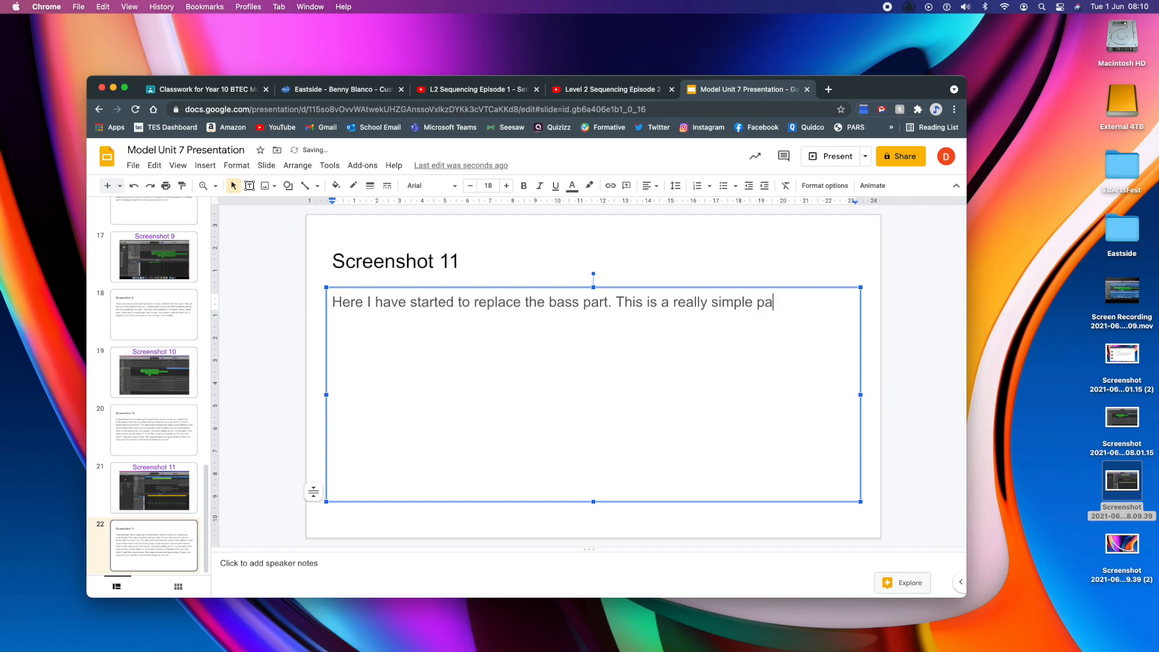
type("ttern which I p")
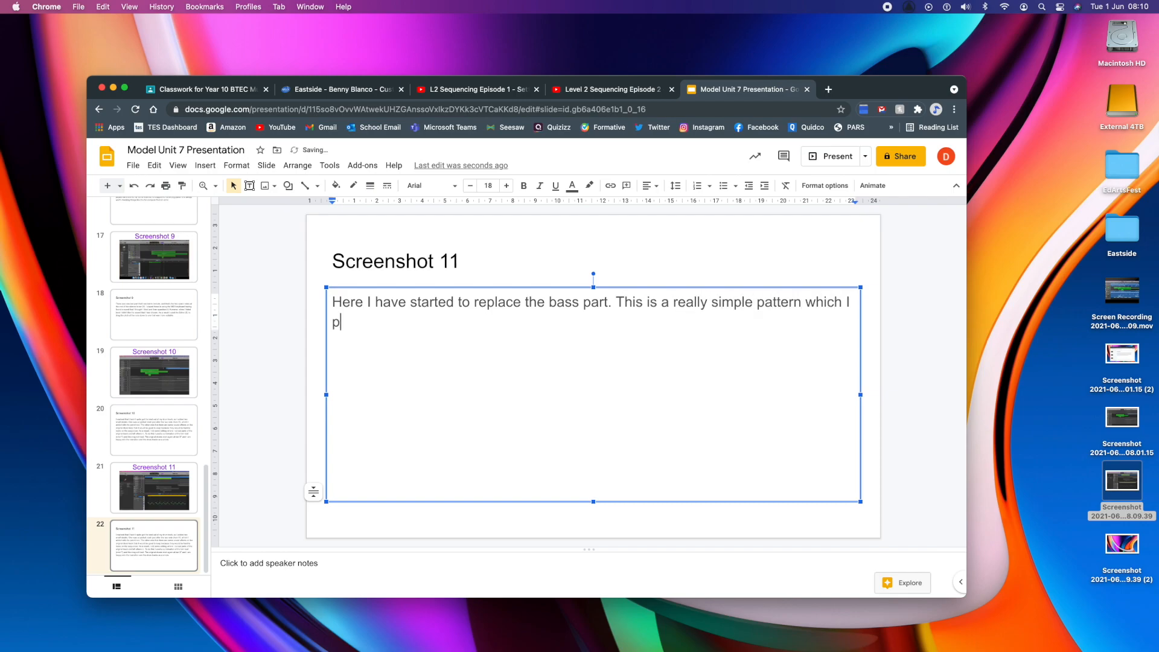
type("layed on the MI")
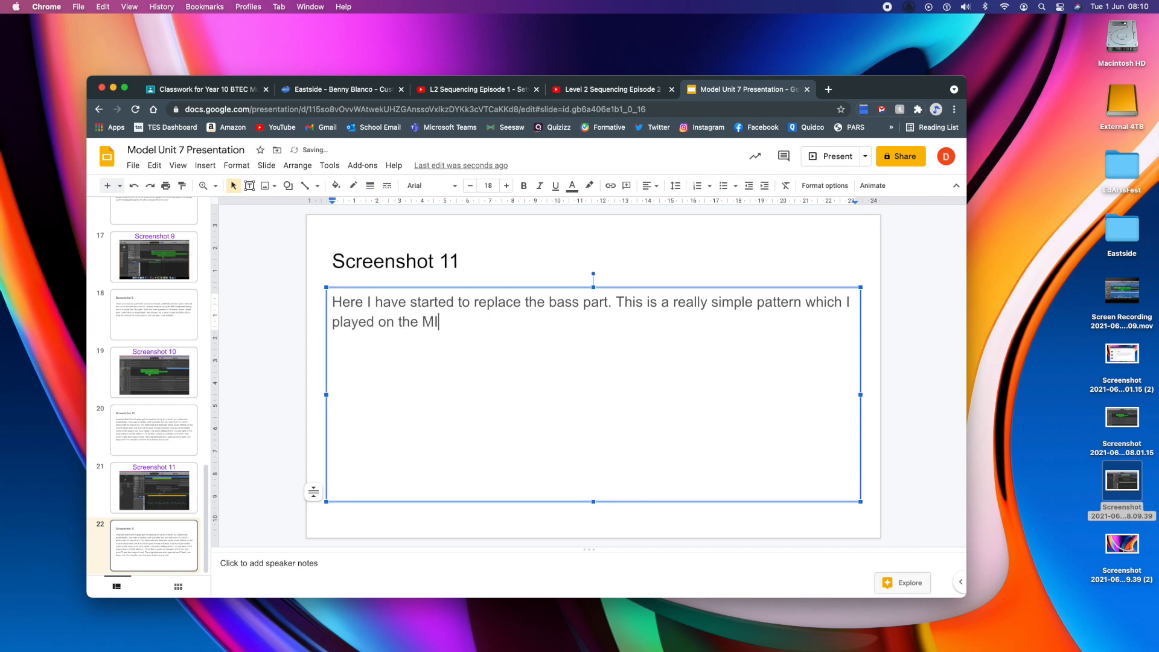
type("DI keyboard.")
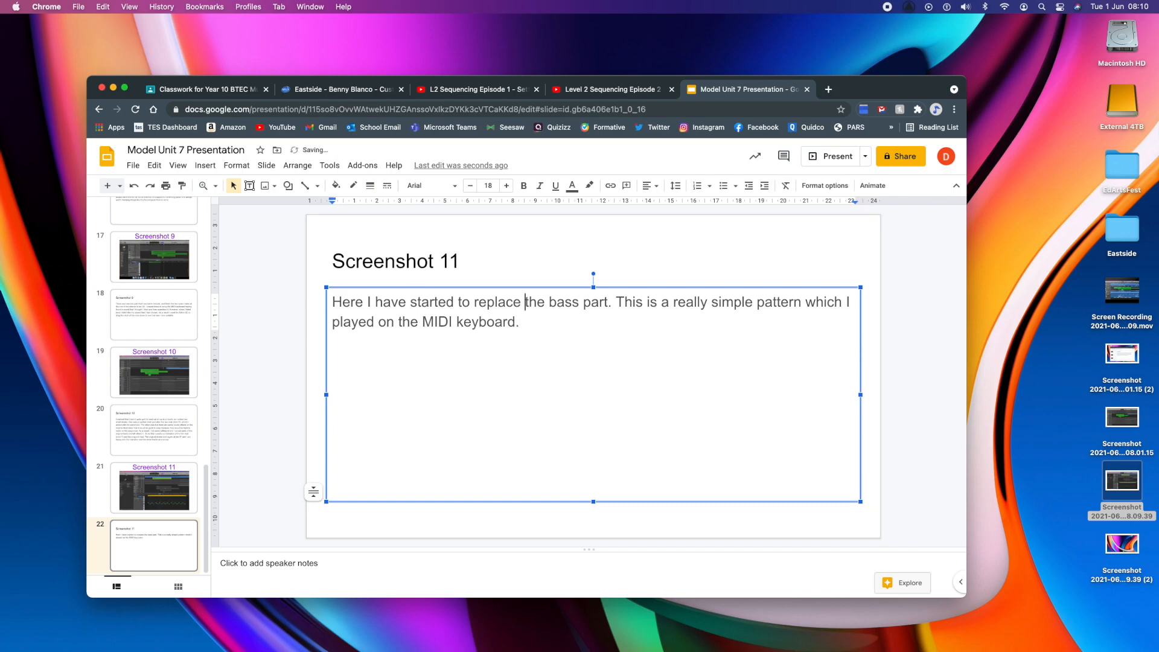
Insert "I am going to do this as two layers as there are either two parts" after the first sentence
left_click(616, 301)
type("I am going to do")
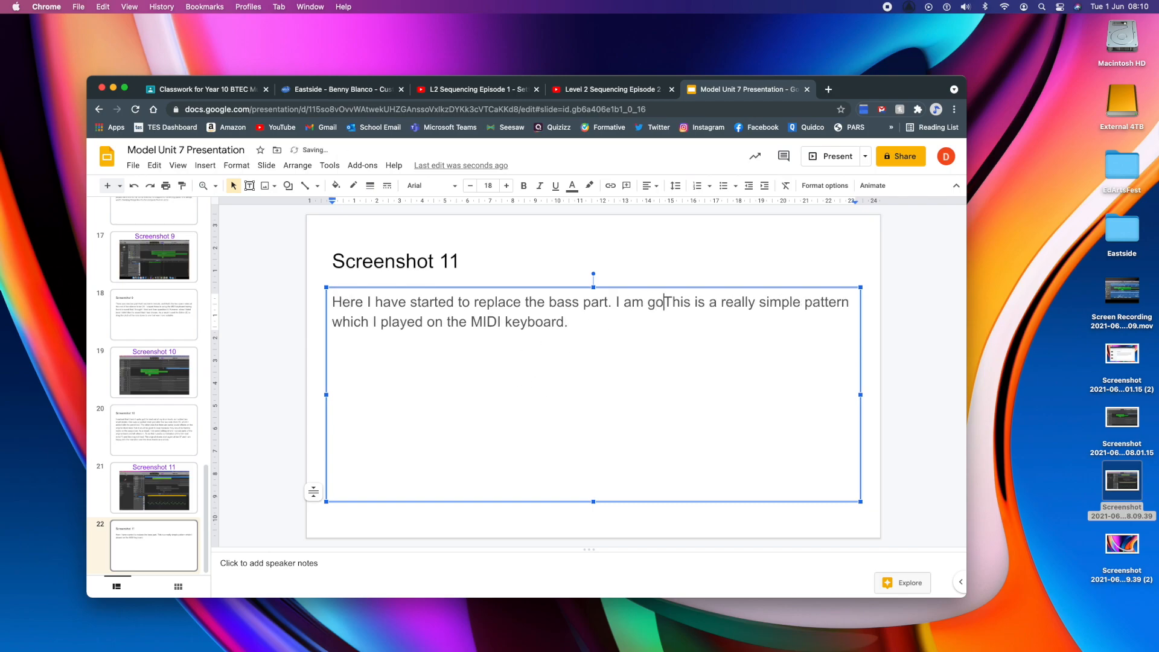
type(" this as two layer")
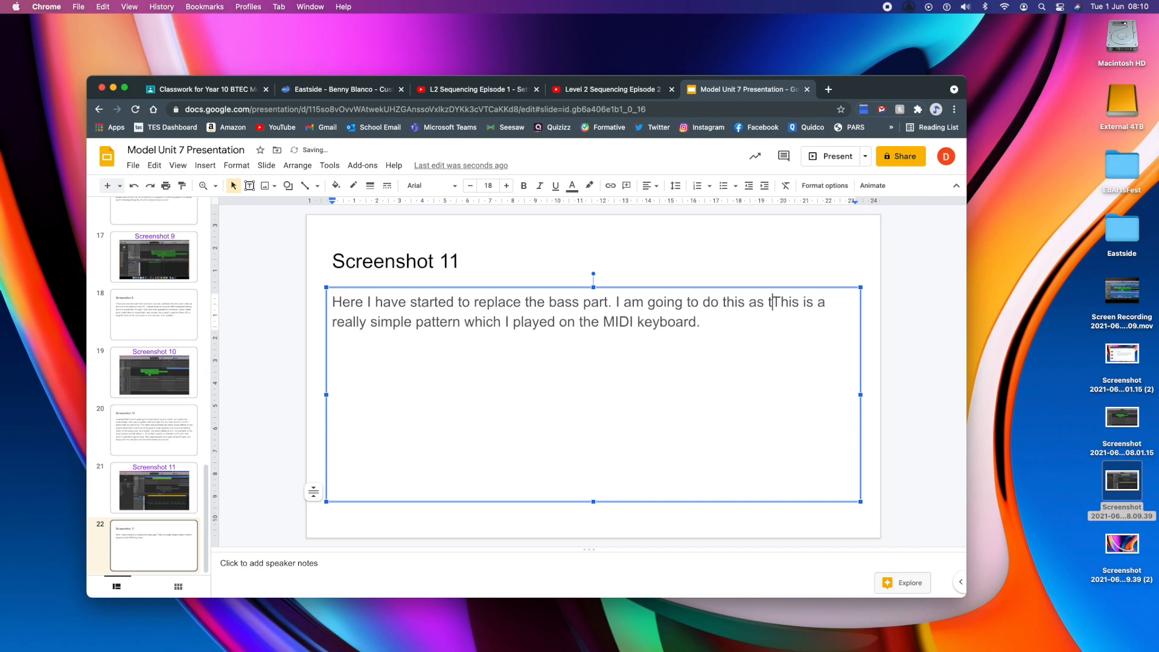
type("s as there ")
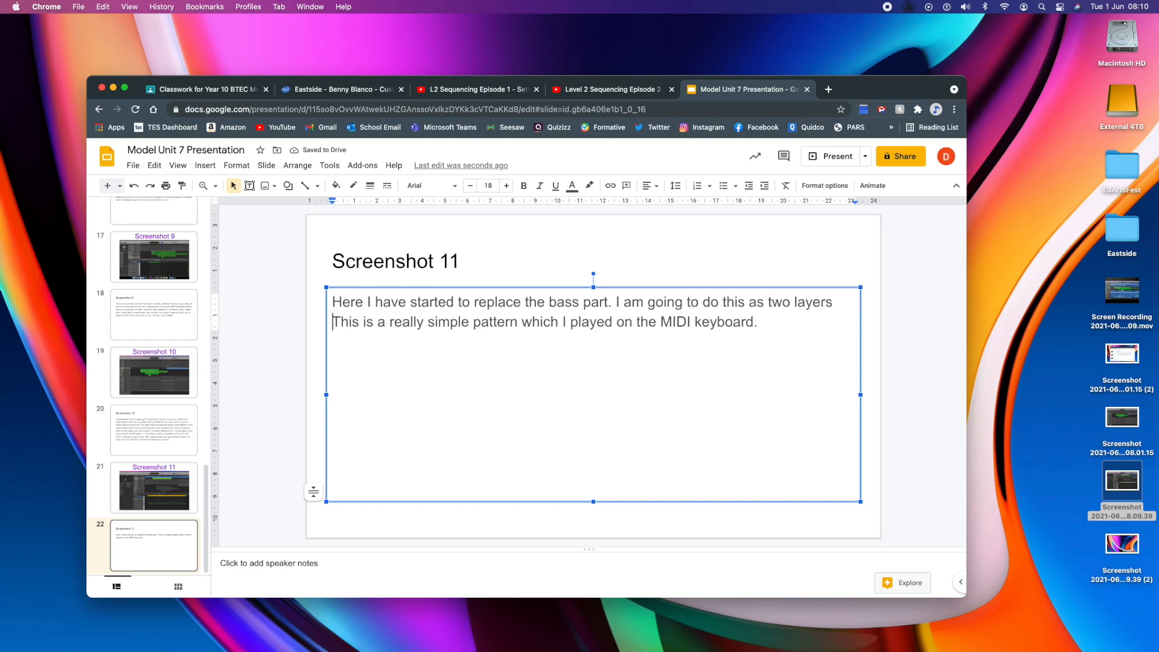
type("are either two parts ")
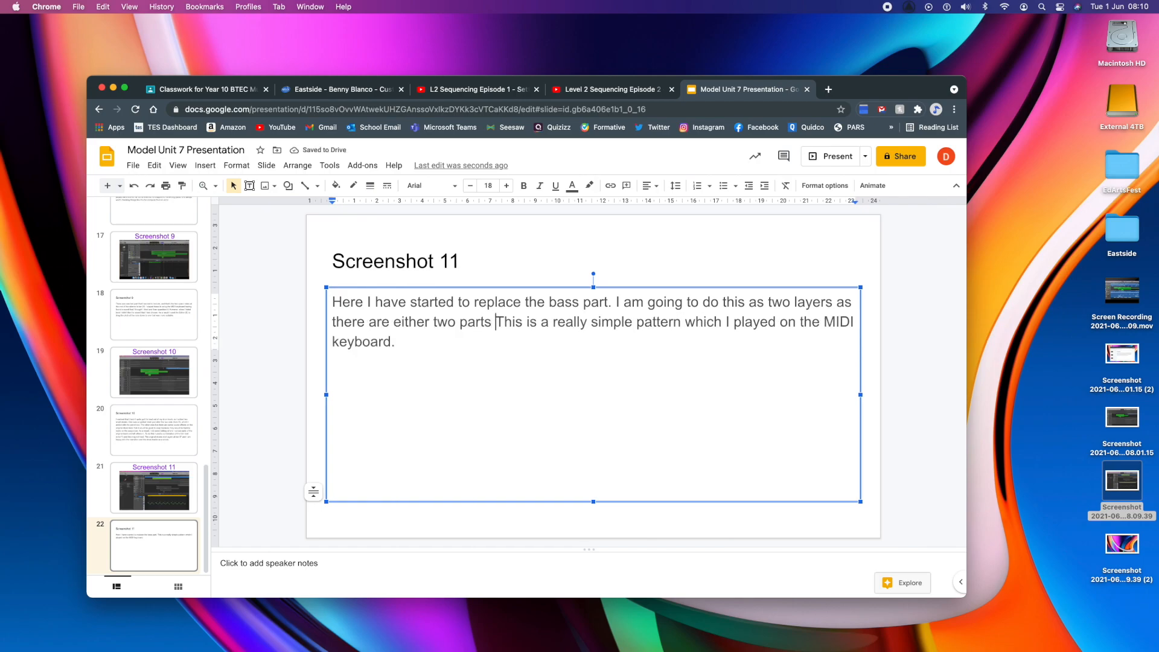
Complete the inserted sentence with "or chords being played in the bass part." and leave a blank line before "This is a really simple pattern"
type("or ")
type("chor")
type("ds being pl")
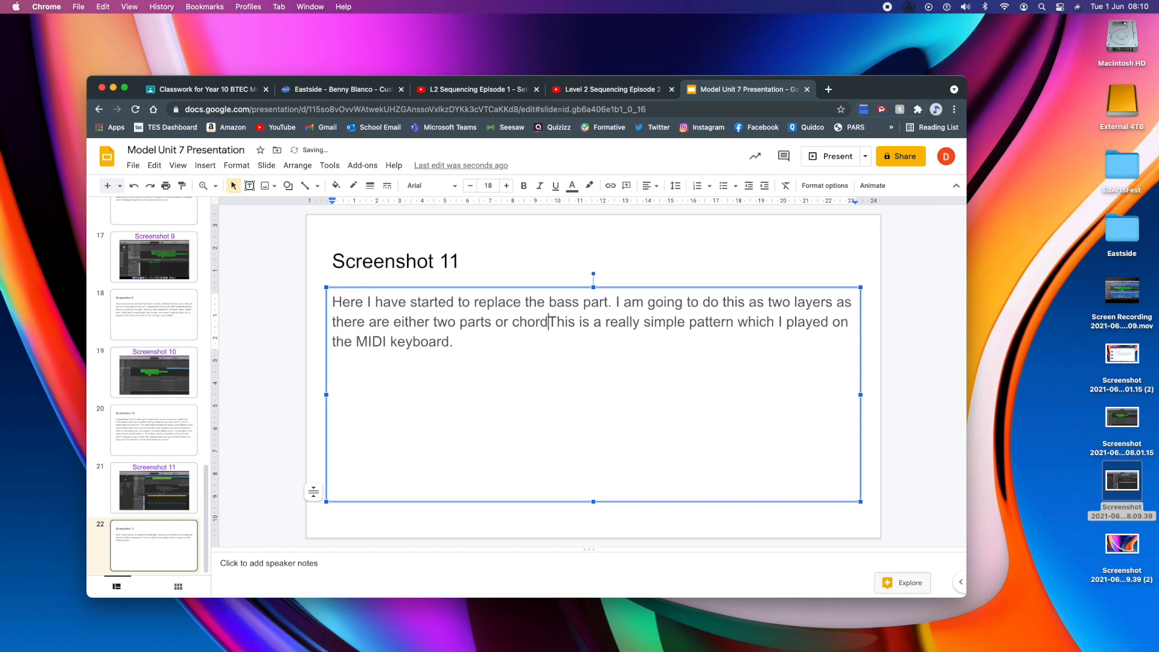
type("ayed in the bass p")
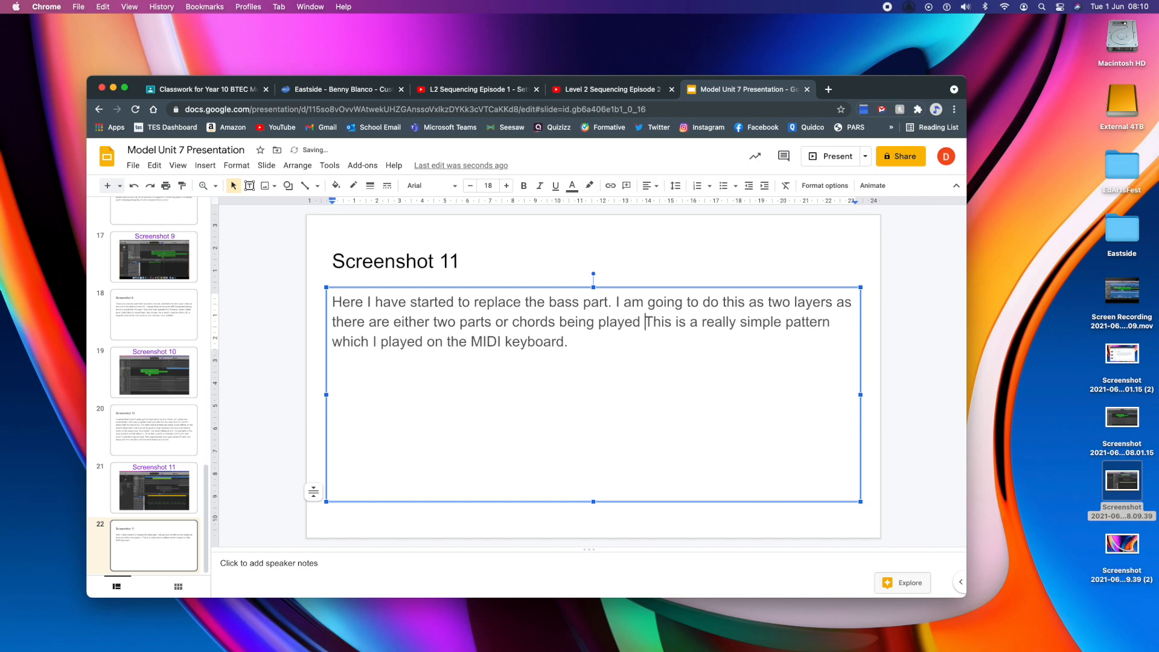
type("art.")
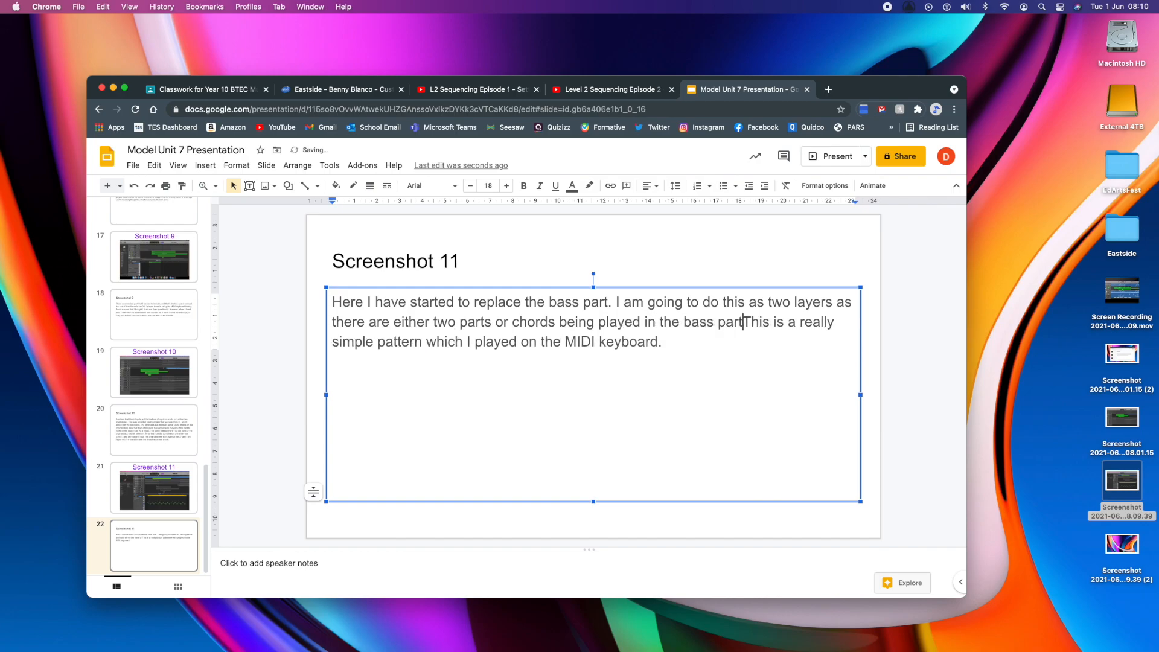
key("Return")
key("Return")
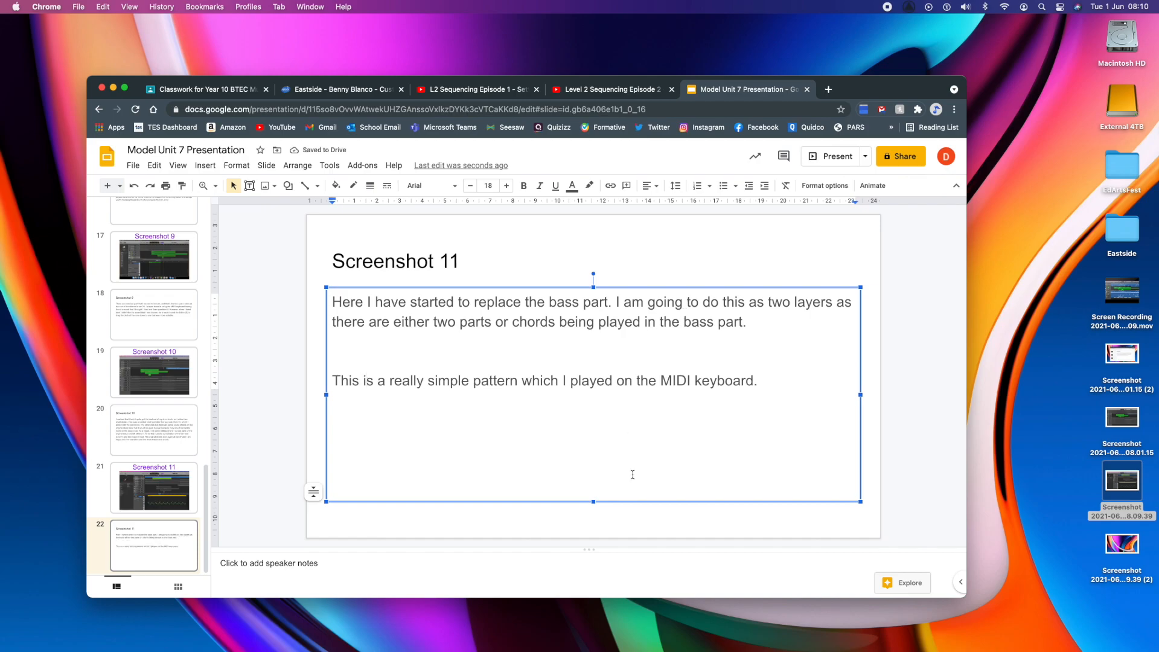
Change the start of the second paragraph to "Both patterns are really simple" and remove the words "pattern which"
left_click_drag(386, 381, 334, 379)
type("Both patterns ")
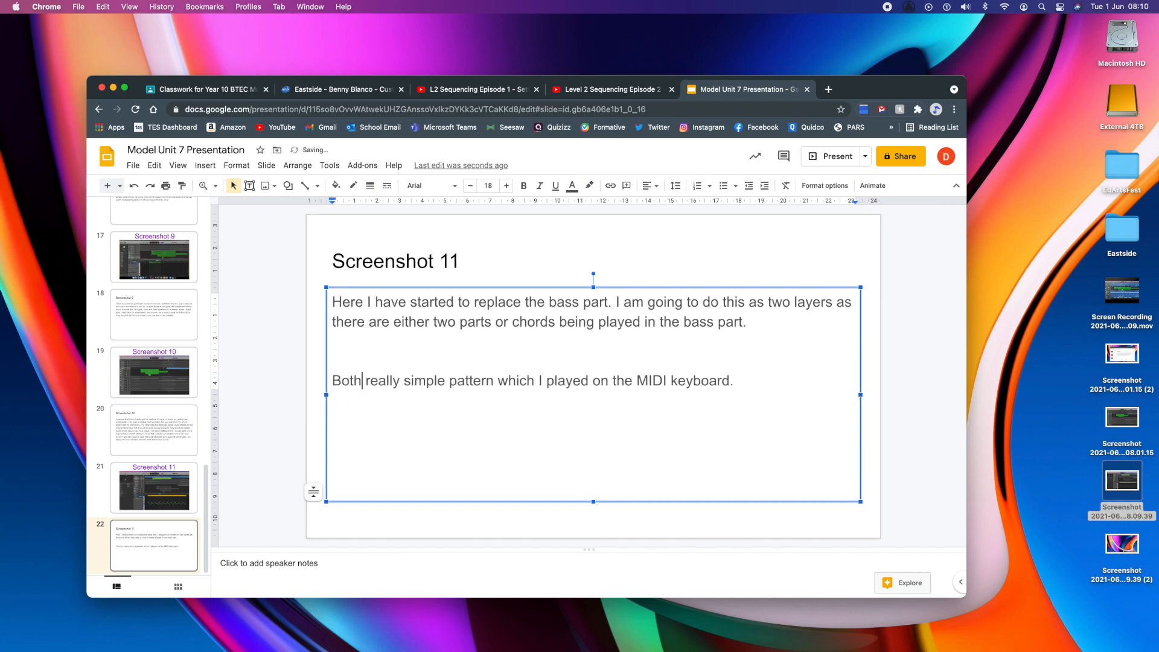
type("are")
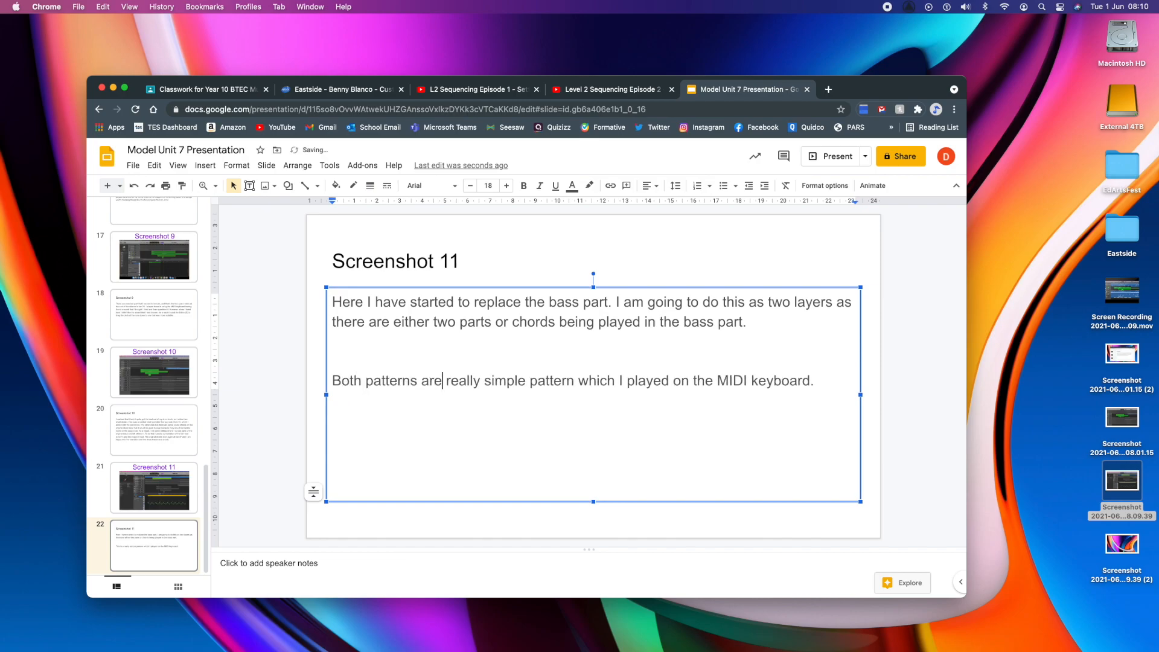
left_click(580, 382)
key("BackSpace")
key("Right")
key("Right")
key("BackSpace")
key("BackSpace")
key("BackSpace")
key("BackSpace")
key("BackSpace")
key("BackSpace")
key("BackSpace")
key("BackSpace")
key("BackSpace")
key("BackSpace")
key("BackSpace")
key("BackSpace")
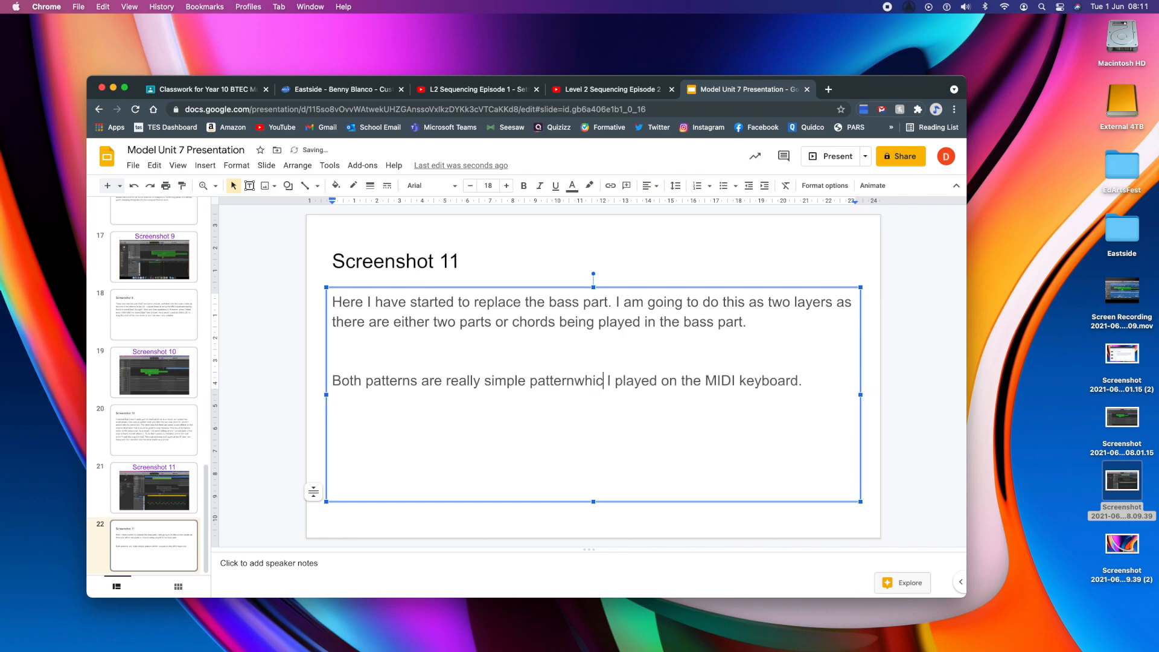
Complete the sentence with "and I am going to play them on the MIDI keyboard." and add "Screenshot 11 shows the first layer"
type("and I am goi")
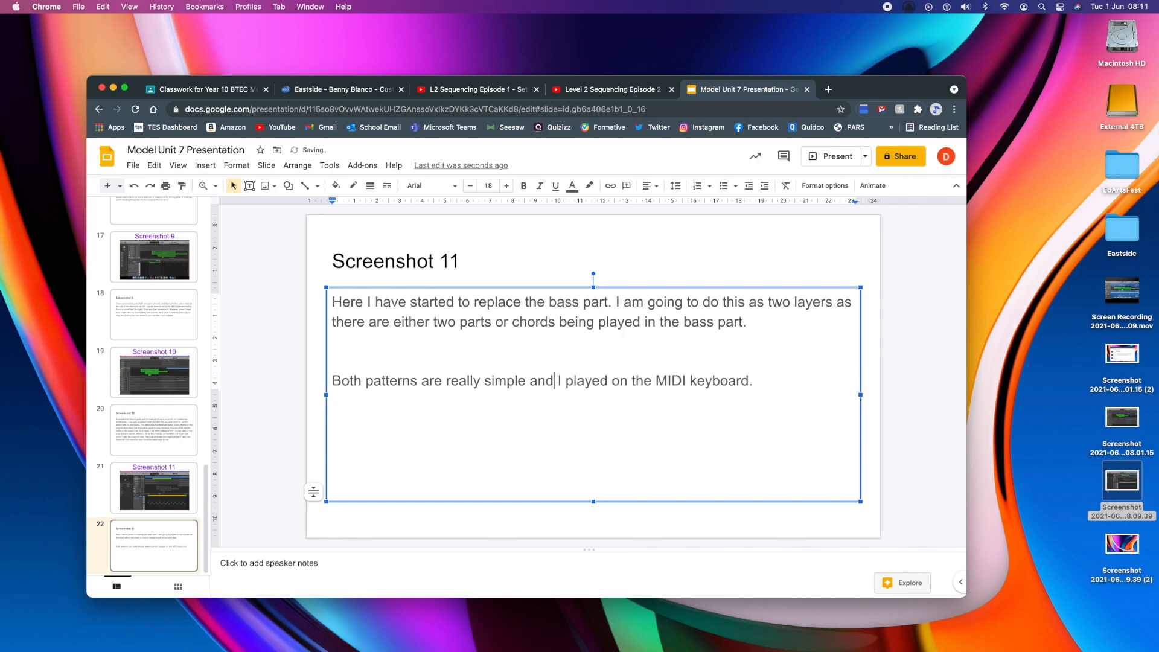
type("ng to  I")
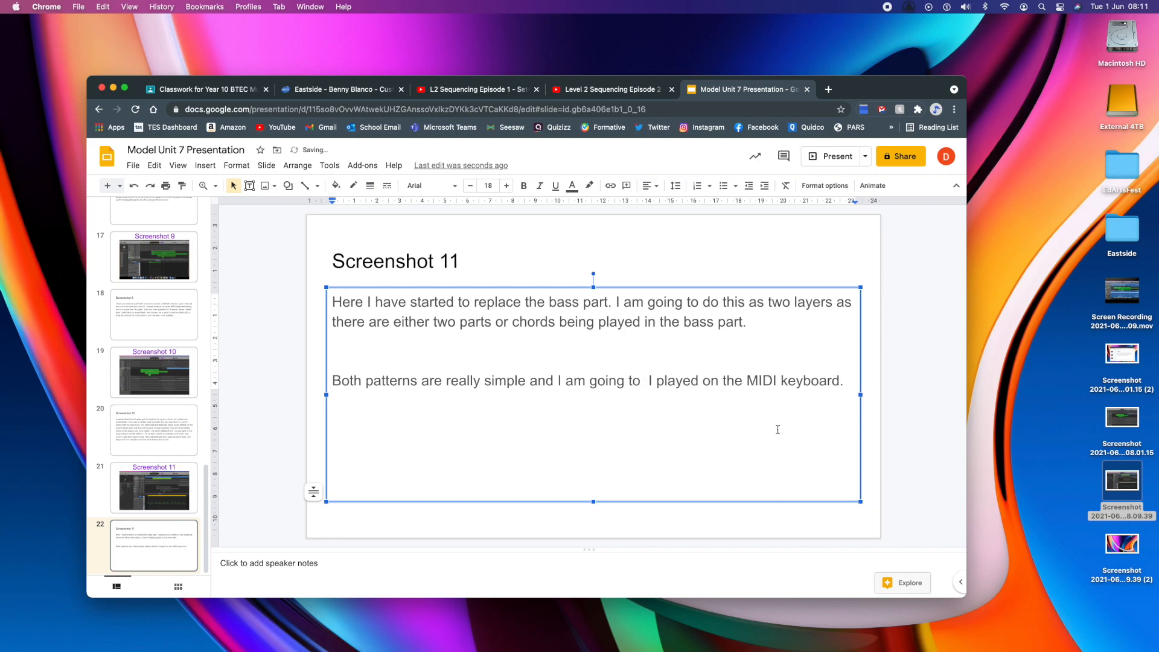
left_click_drag(844, 379, 646, 380)
type("play t")
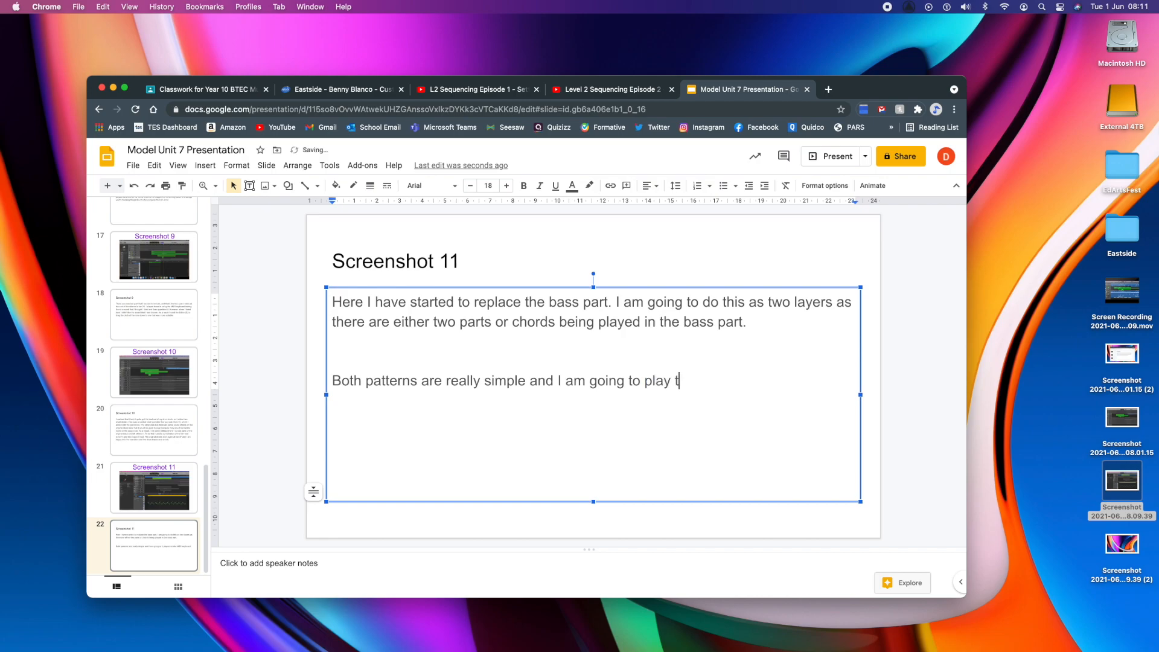
type("hem on the MIDI ke")
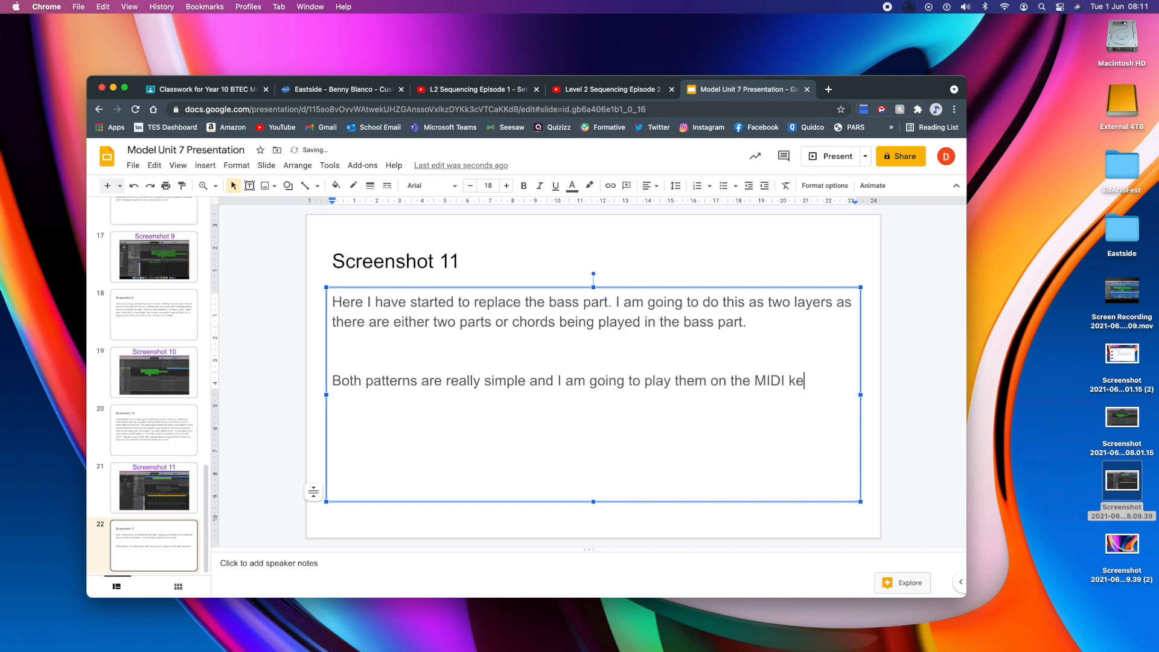
type("yboard. Screenshot 11 shows the first")
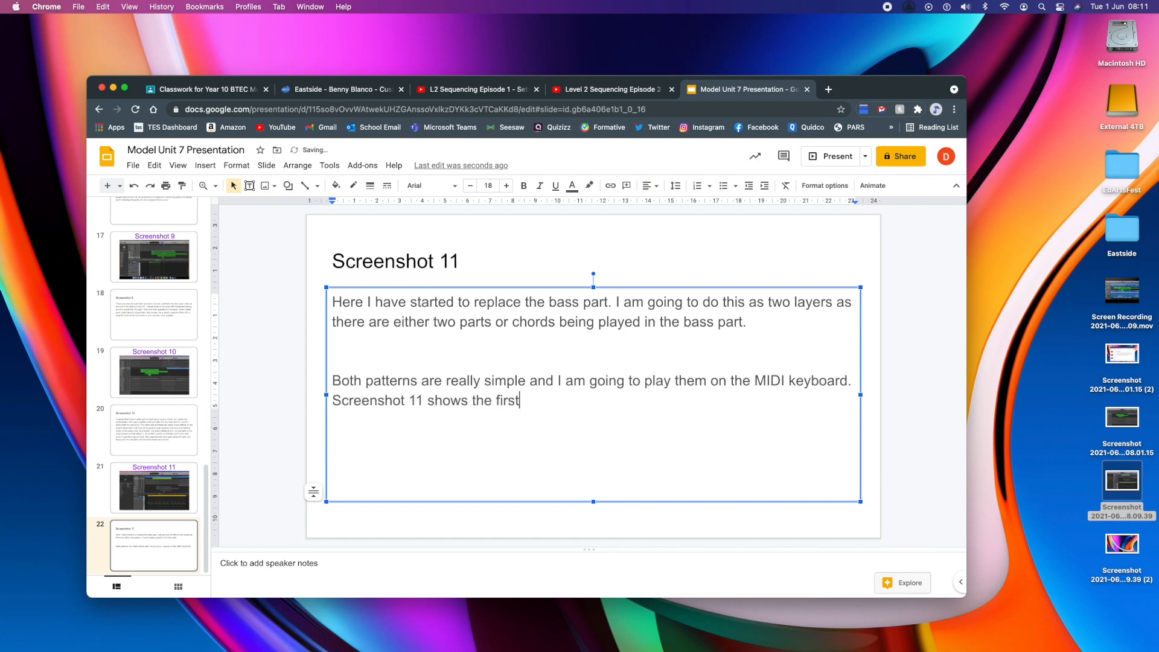
type(" layer")
Continue the paragraph with "There are some gaps in this but I recorded the same pattern every time and then"
type(". Thete ar")
key("BackSpace")
key("BackSpace")
key("BackSpace")
key("BackSpace")
key("BackSpace")
type("re are some gaps in")
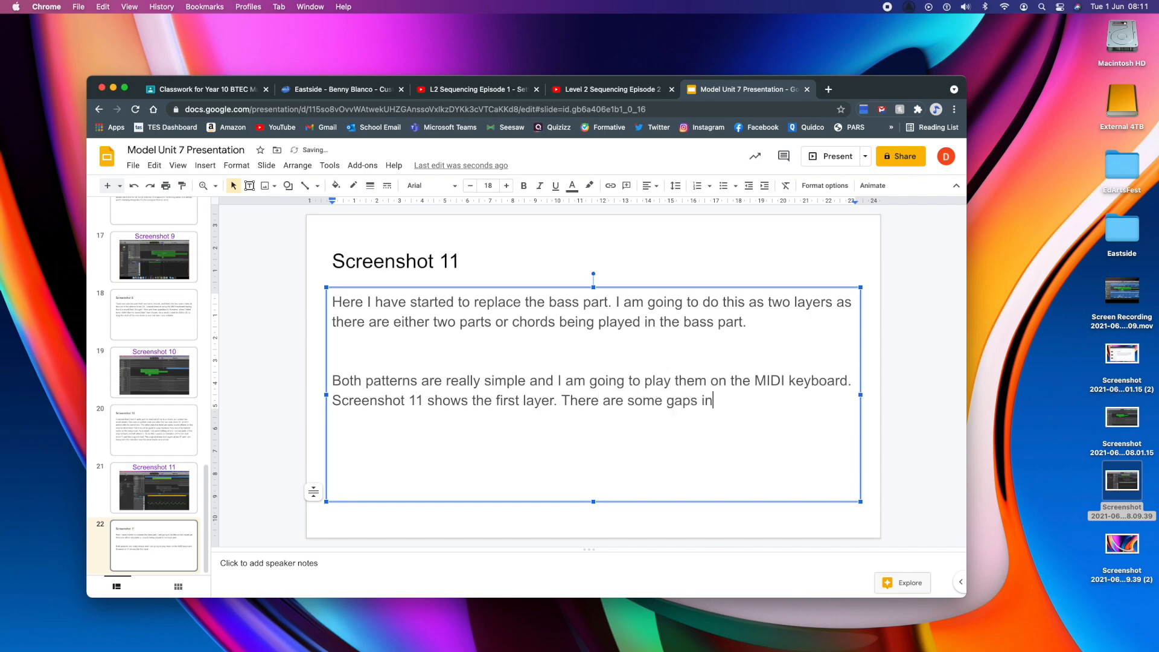
type(" this but I recorded th")
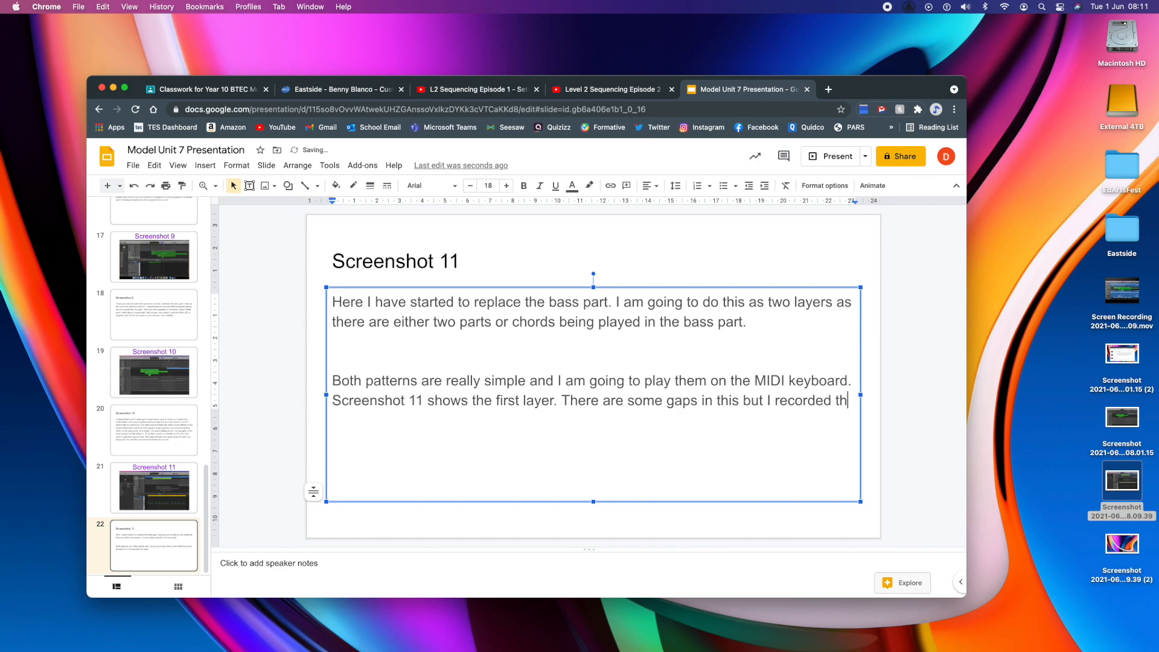
type("e same pattern every")
key("BackSpace")
key("BackSpace")
key("BackSpace")
type("ery to,")
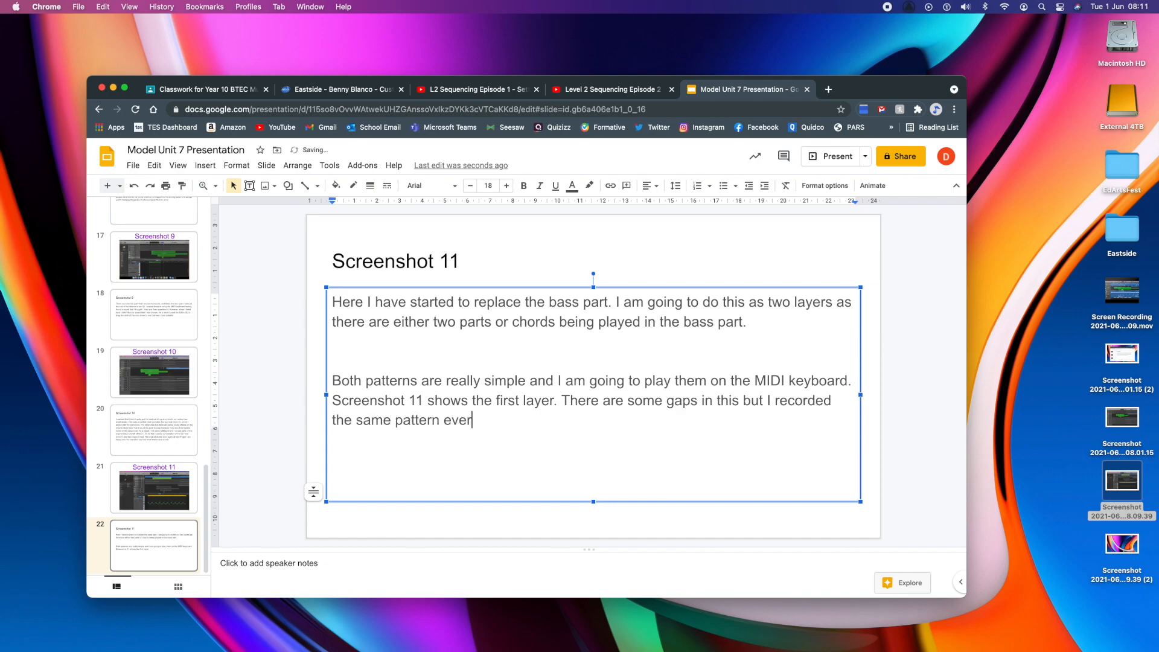
key("BackSpace")
key("BackSpace")
type("ime and then")
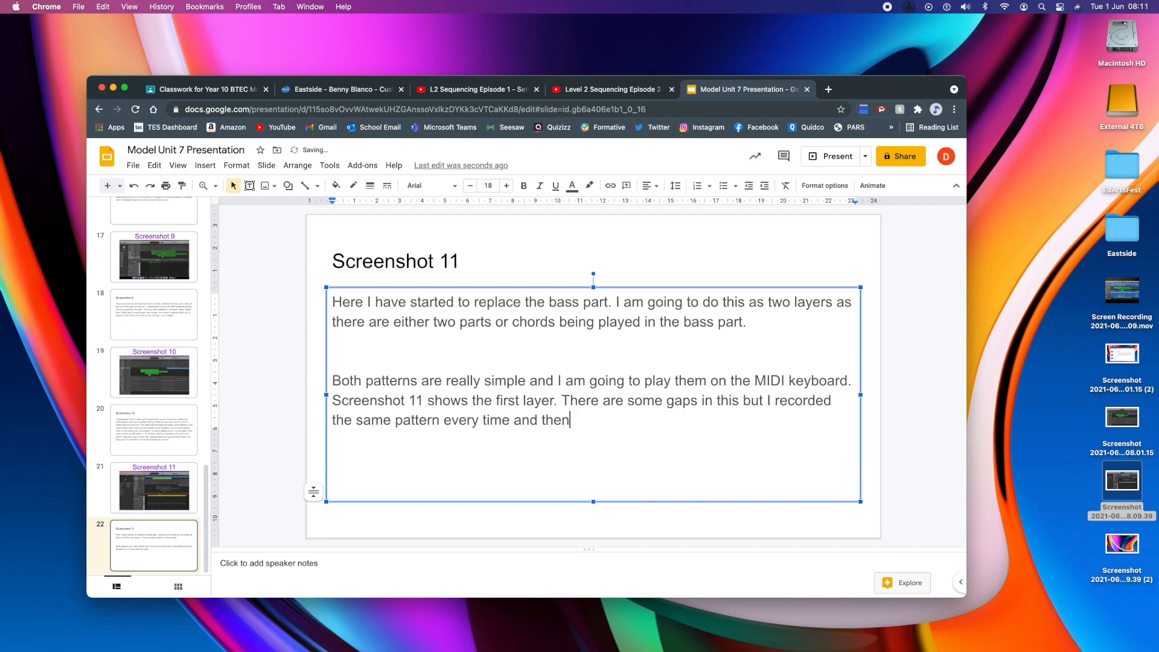
Finish the paragraph with "used the editor to take out the notes that were supposed to be missing. I also quantised this track like everything else."
type(" used the editor to take")
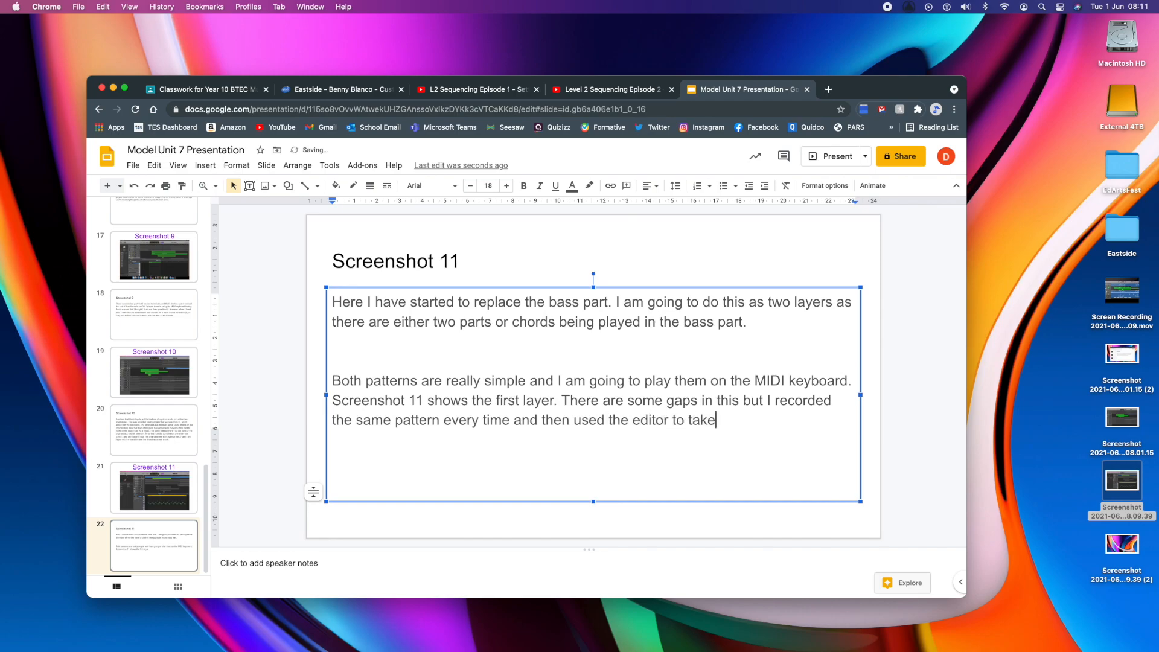
type(" out the notes that")
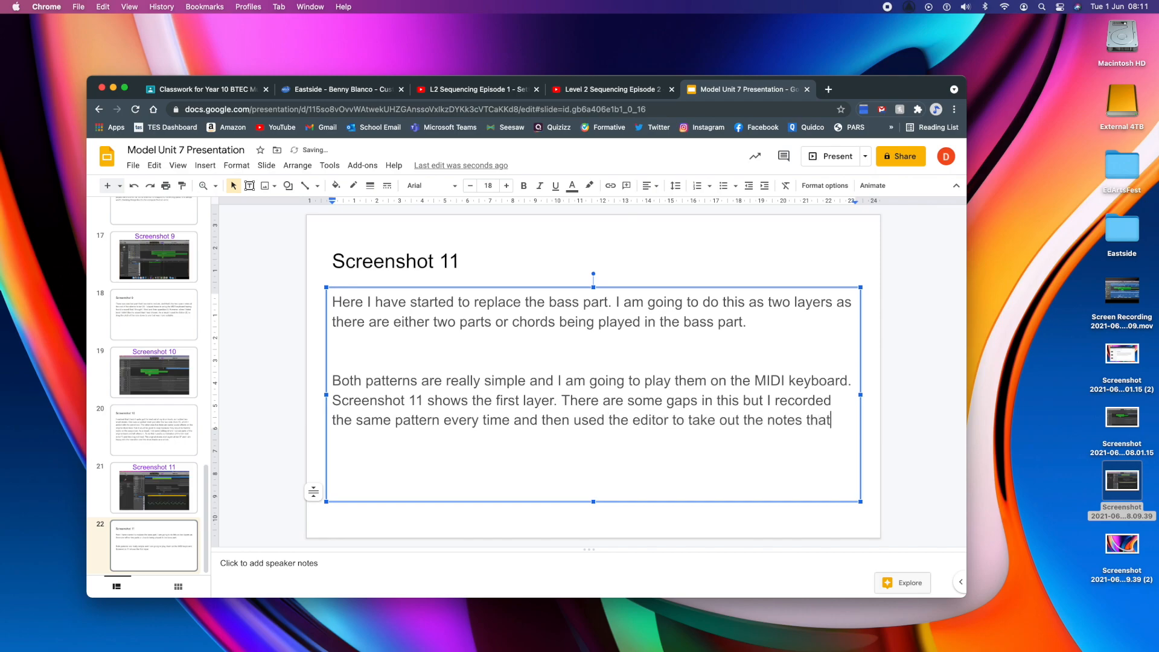
type(" were suppos")
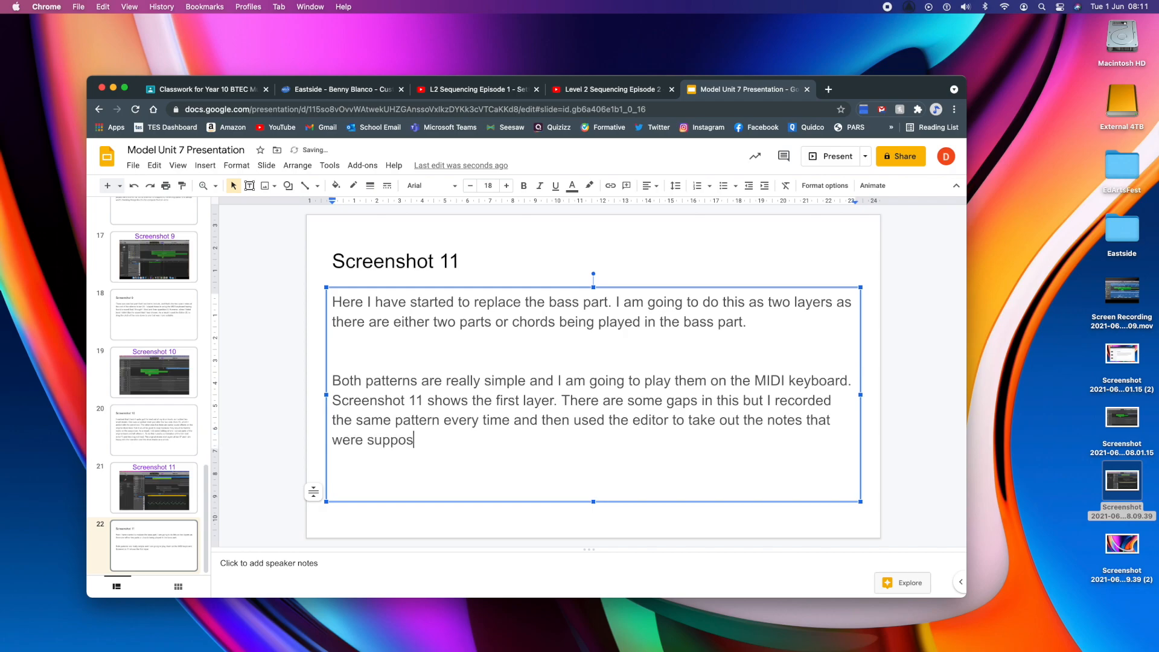
type("ed to be missing")
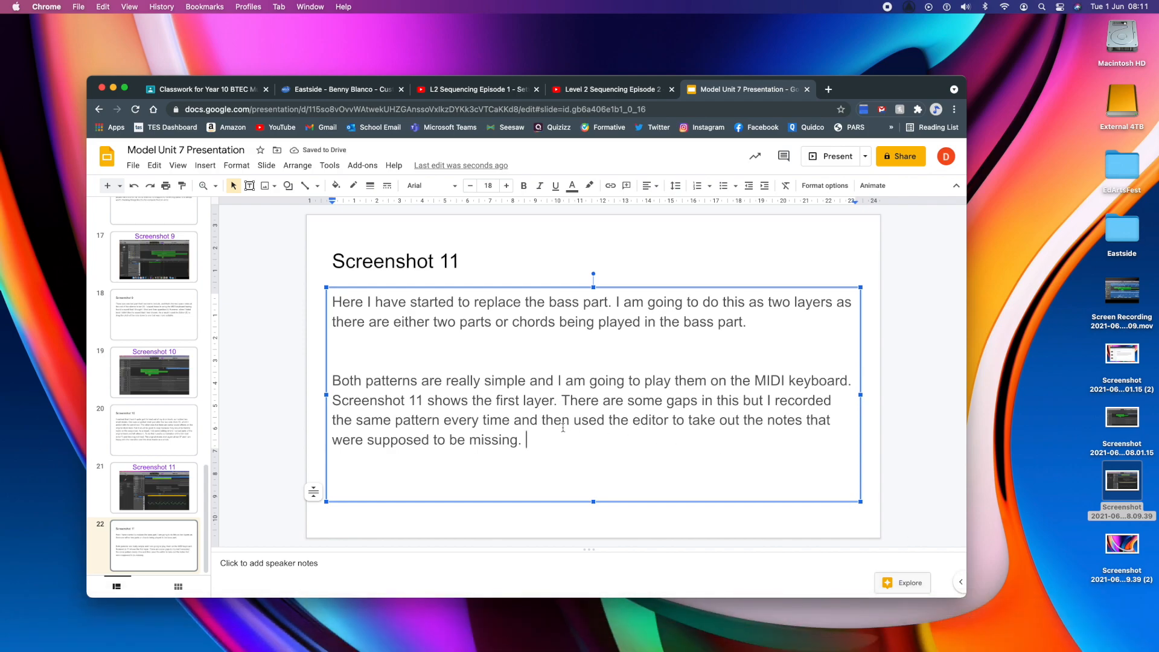
type(". I also quantised this track like everything rls")
key("BackSpace")
key("BackSpace")
key("BackSpace")
type("else.")
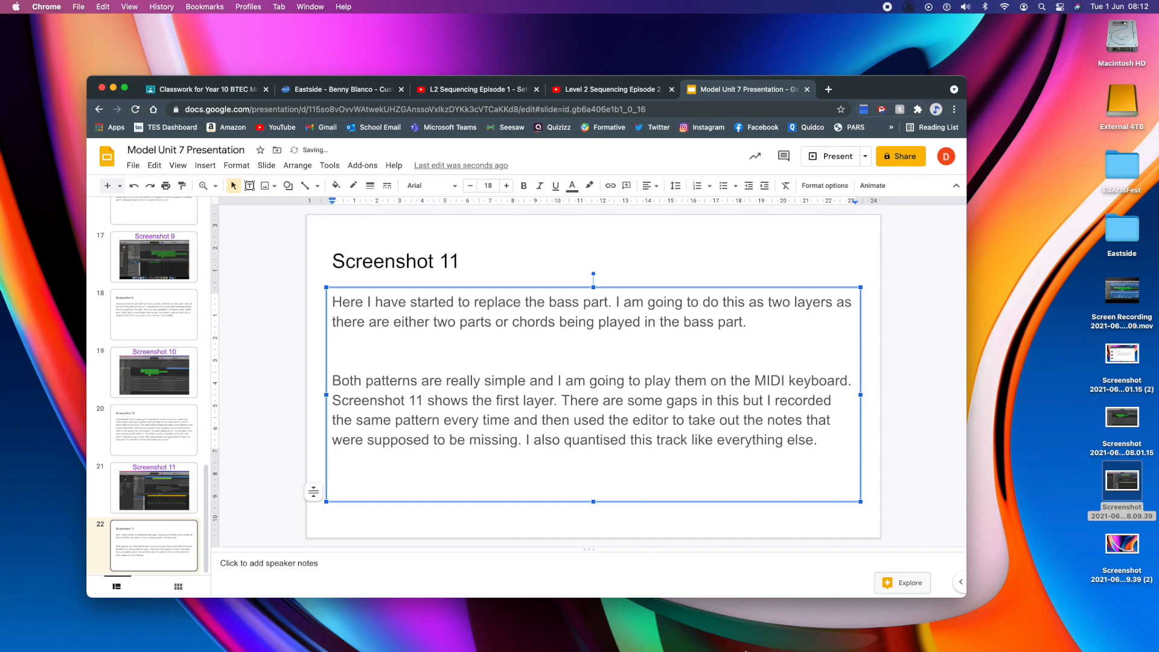
Switch to the Eastside Model project in GarageBand and create a new track with duplicate settings from the Liverpool Bass track
left_click(1063, 628)
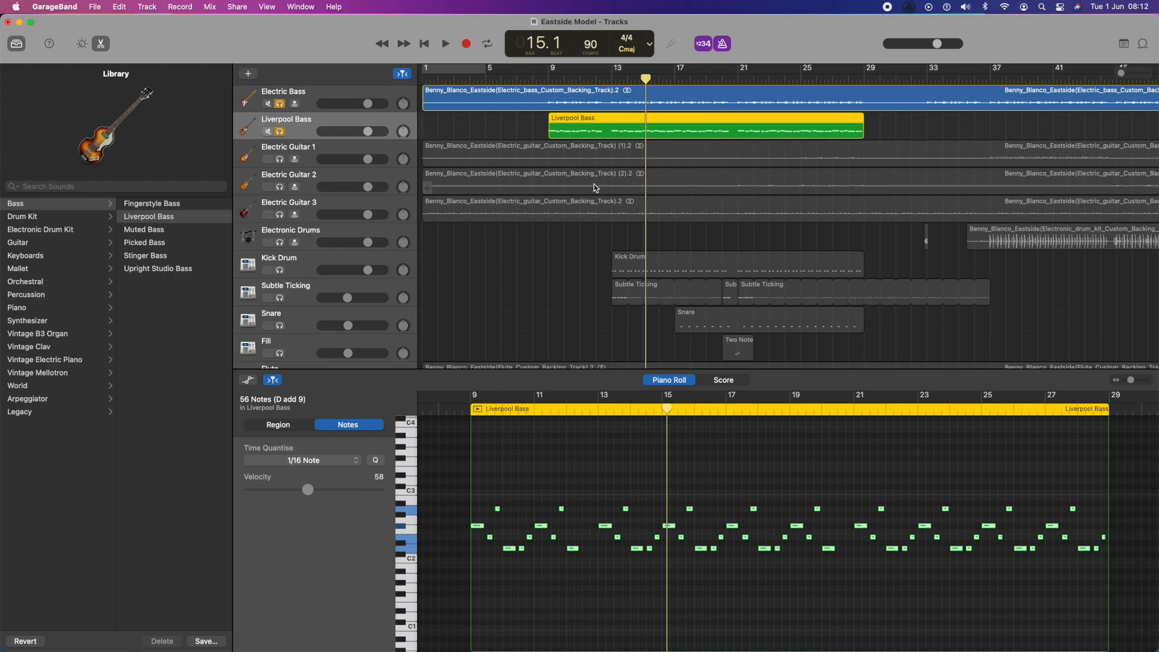
right_click(303, 124)
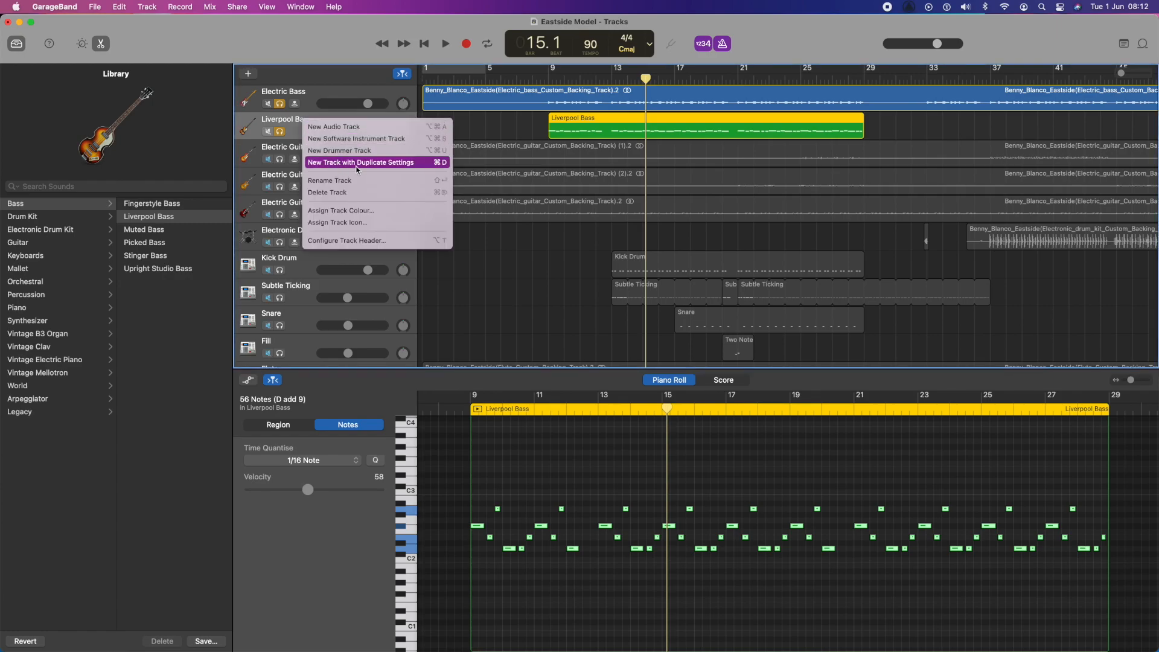
left_click(356, 164)
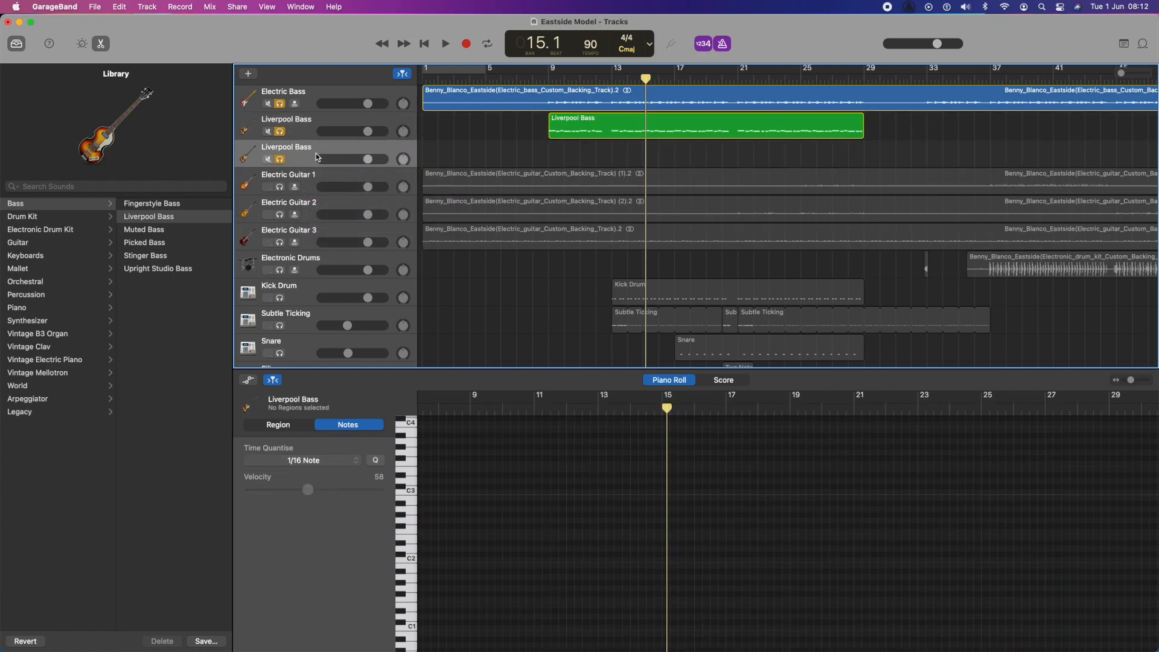
Rename the Liverpool Bass track that holds the recorded region as "Bass Bottom Layer"
double_click(299, 123)
type("Bass")
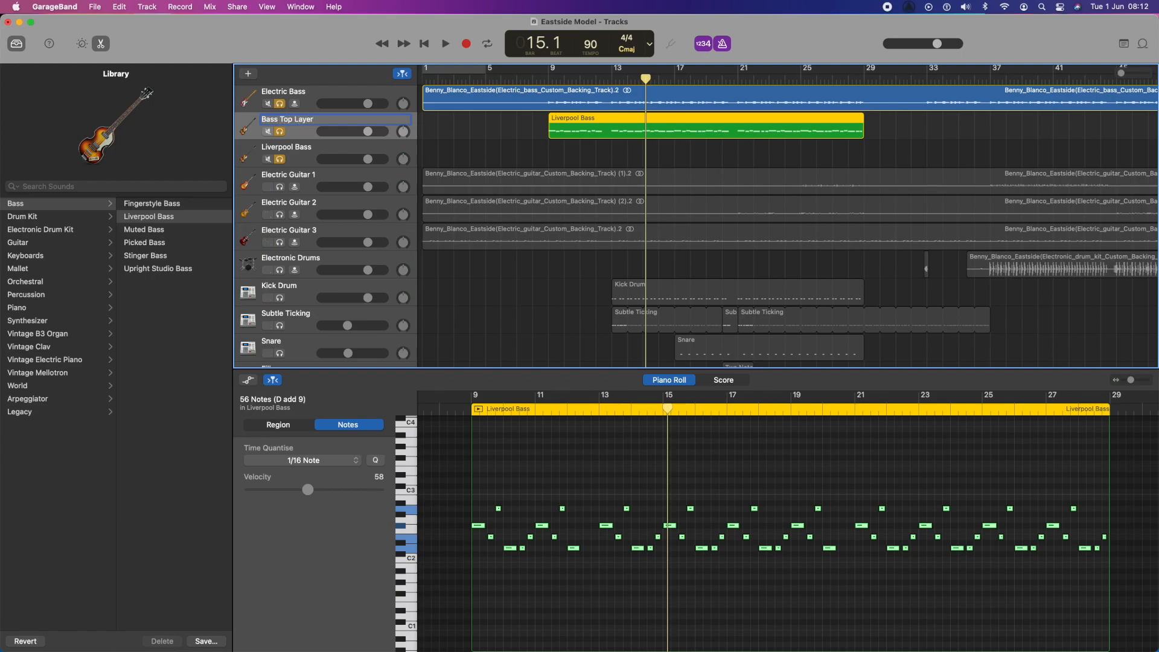
type(" Top Lay")
key("BackSpace")
key("BackSpace")
key("BackSpace")
type("Bottom L")
key("Return")
Rename the empty duplicate Liverpool Bass track as "Bass Top Layer"
double_click(294, 148)
type("Bass Top Lk")
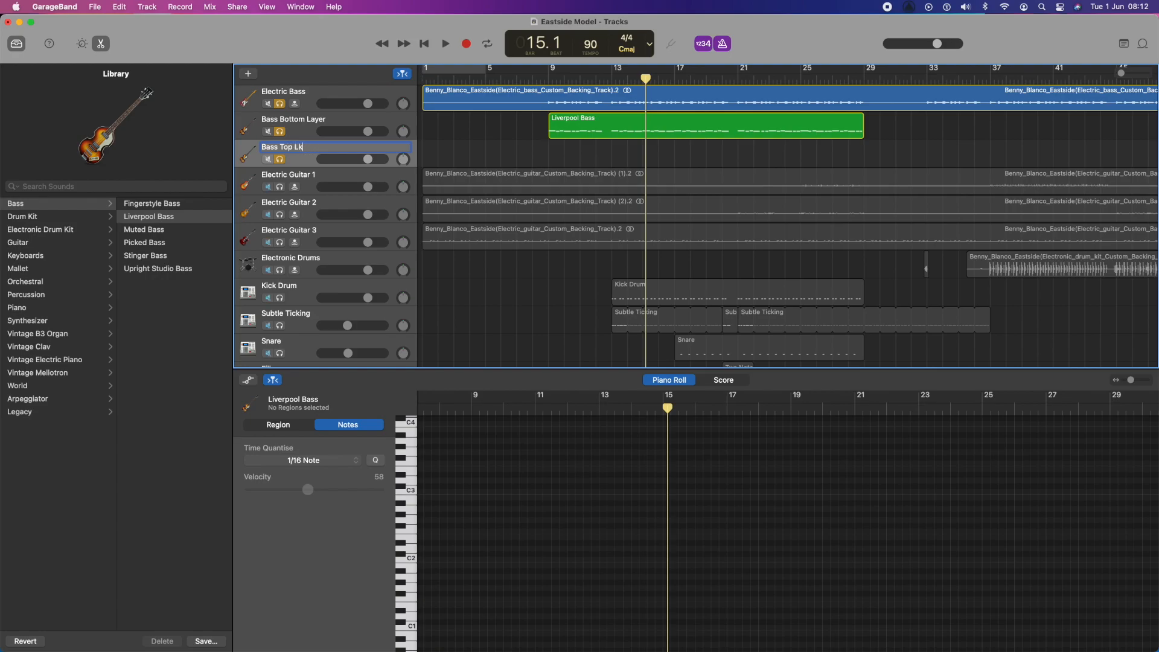
type("ayerr")
key("Return")
Listen to the Electric Bass from bar 9 with Bass Bottom Layer temporarily unsoloed, then solo that layer again
left_click(549, 78)
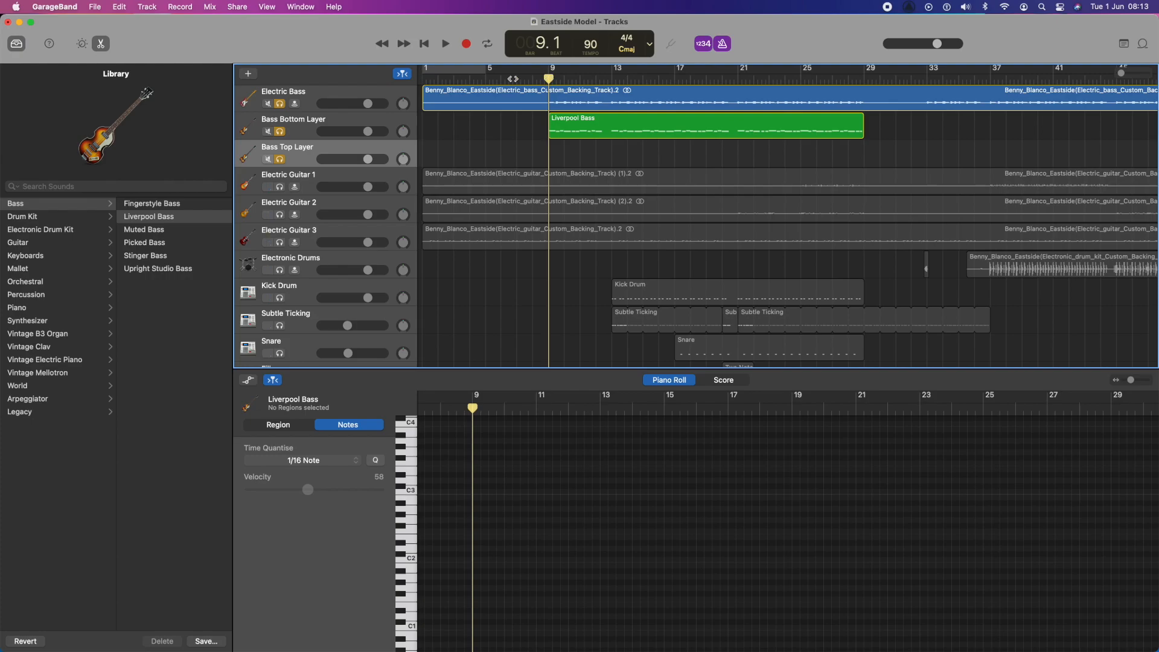
left_click(280, 131)
key("space")
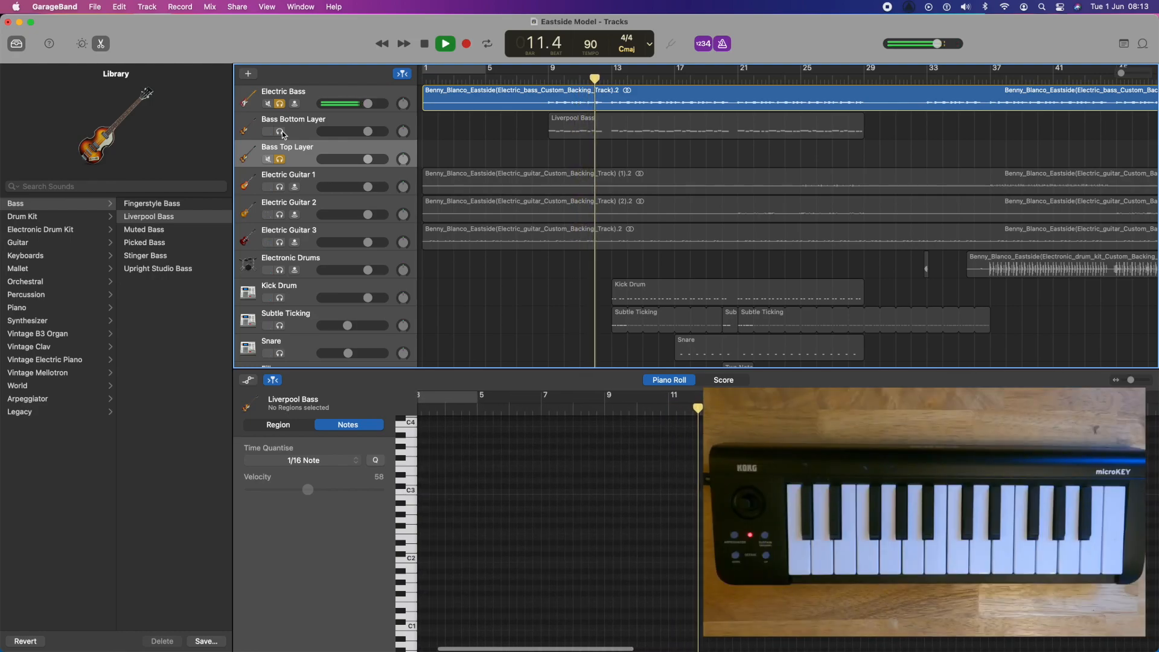
key("space")
left_click(280, 132)
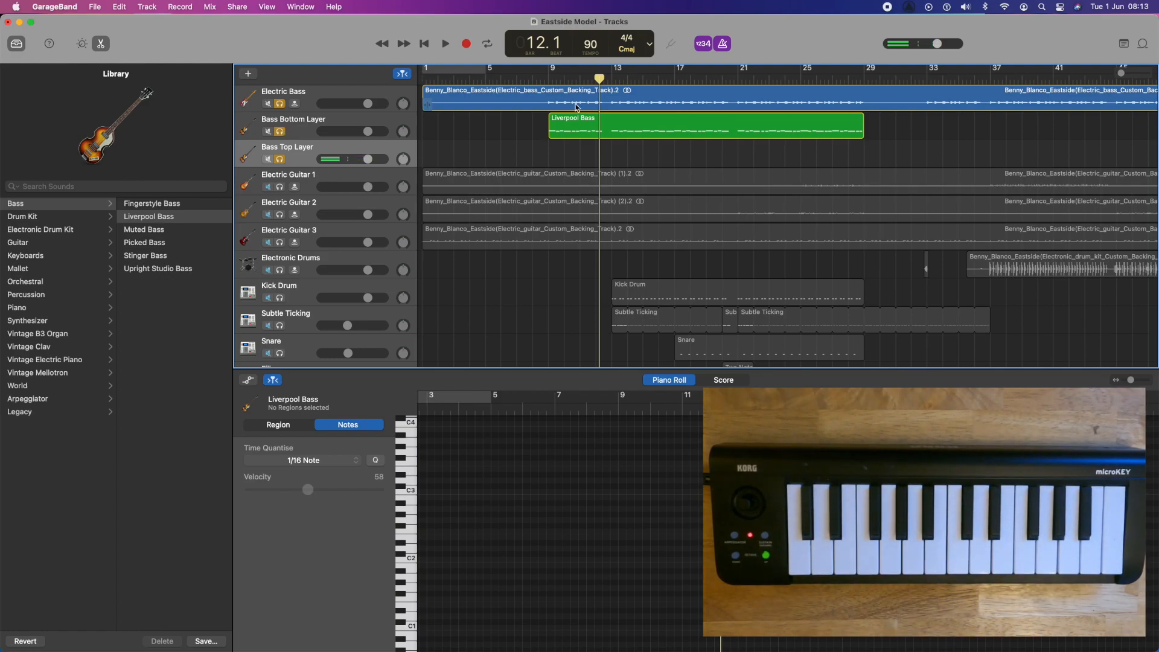
Record a short MIDI keyboard phrase on the Bass Top Layer track starting from bar 9
left_click(549, 78)
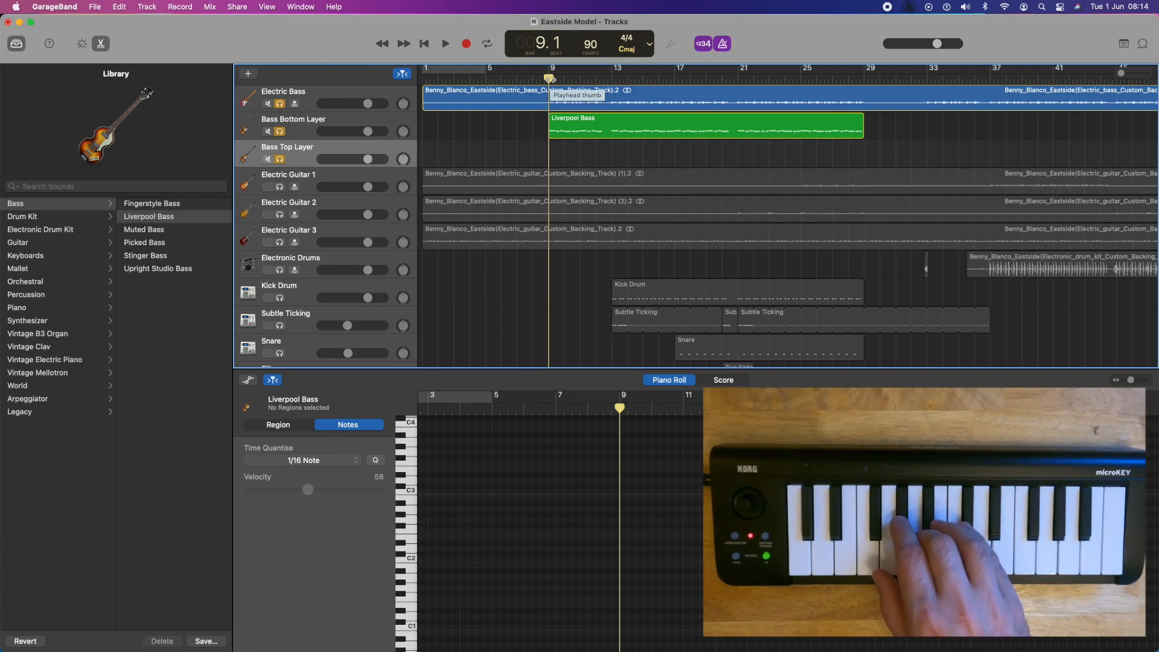
key("r")
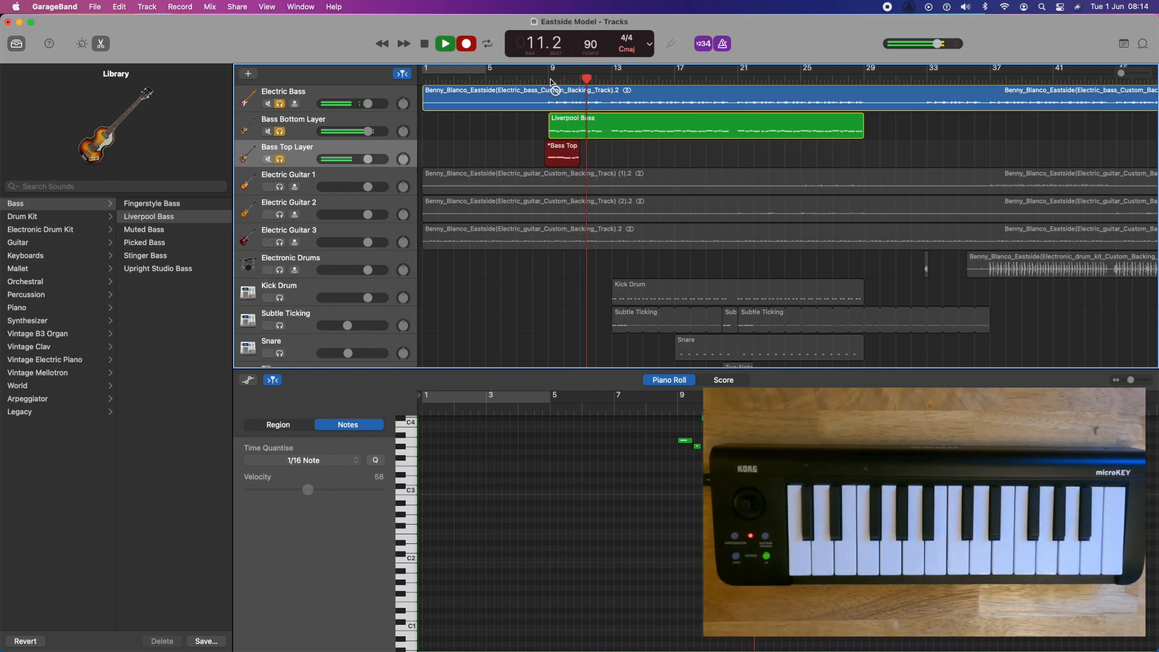
key("space")
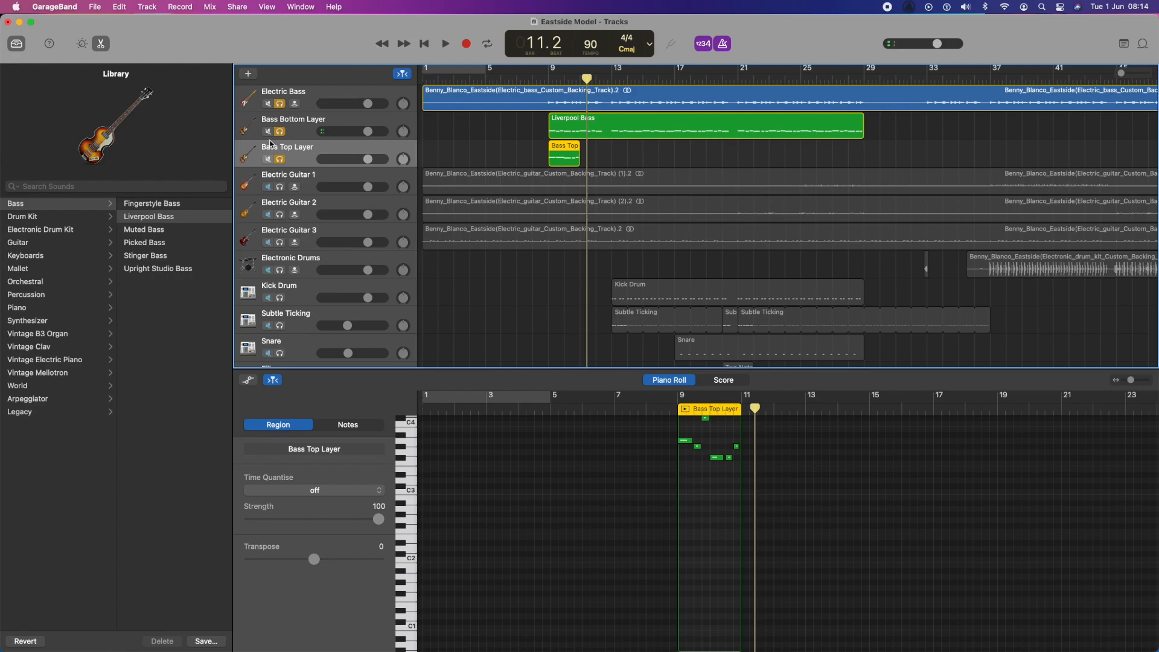
Unsolo Electric Bass and Bass Bottom Layer, and briefly play with only Bass Top Layer soloed
left_click(280, 103)
left_click(279, 131)
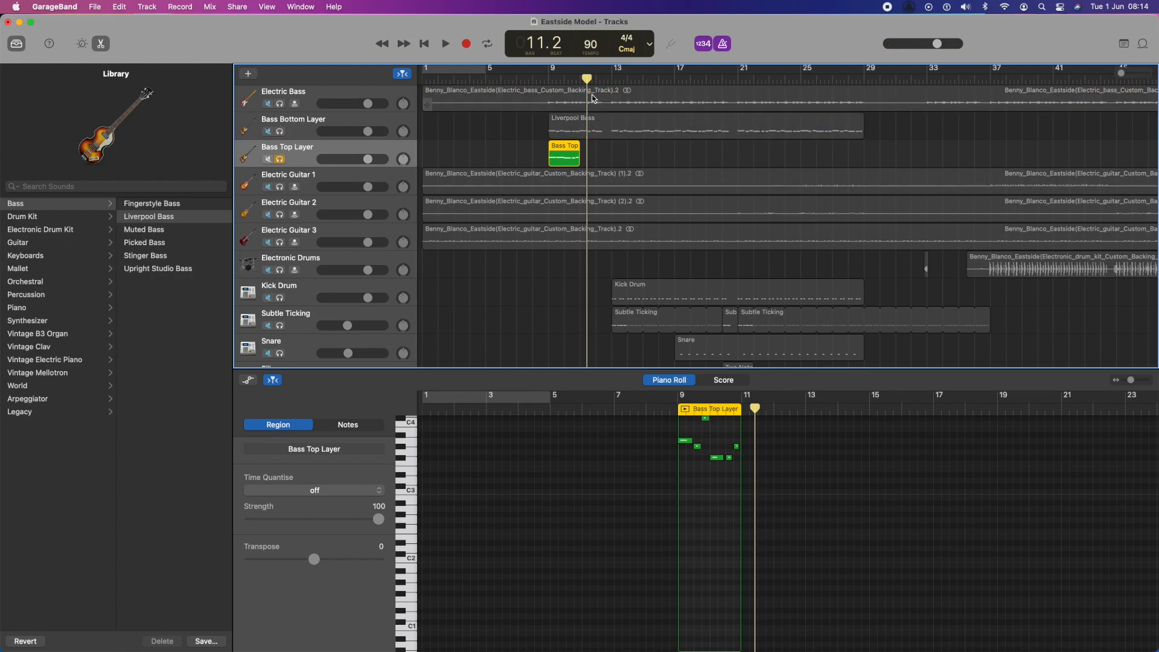
key("space")
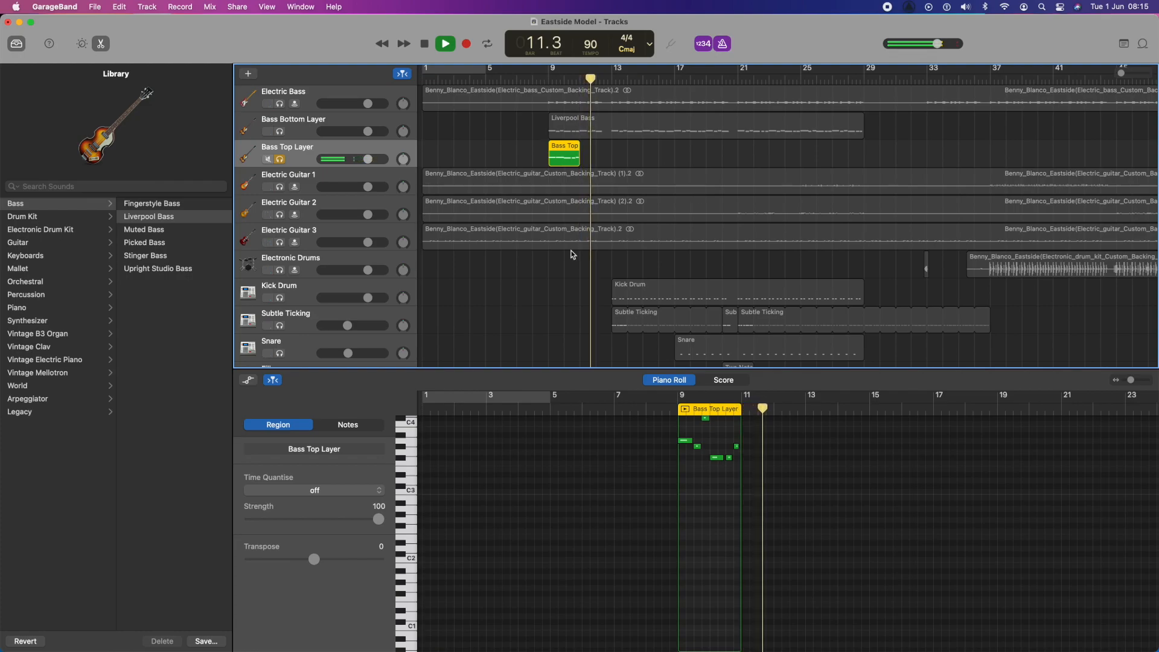
key("space")
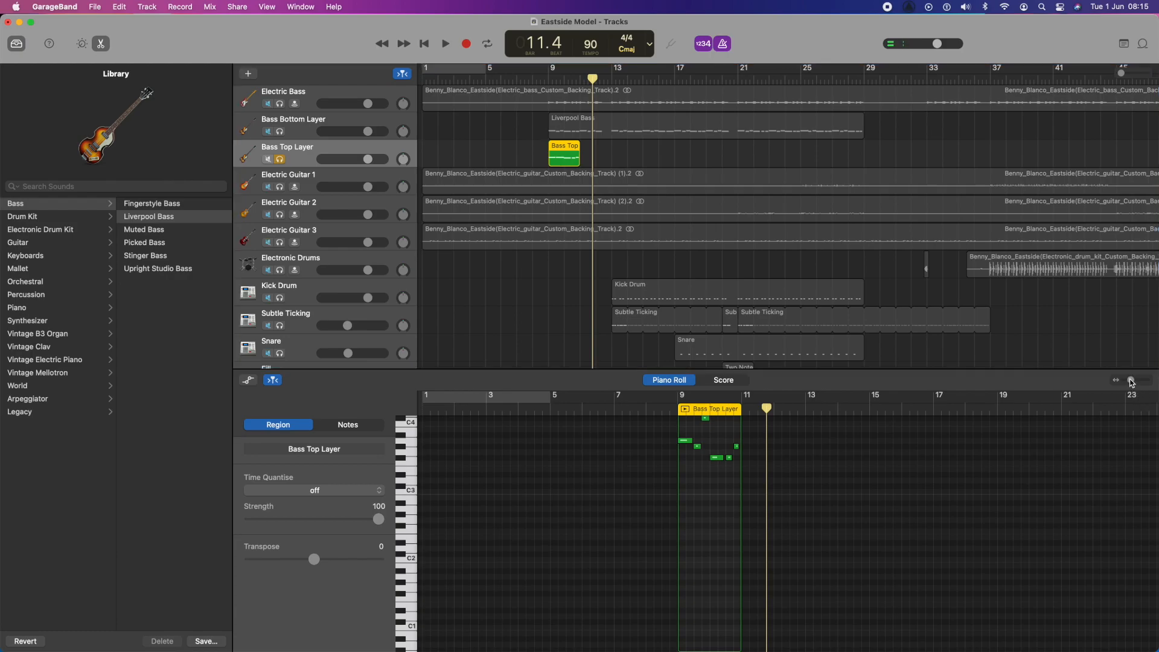
Display the Pitch Bend controller data for the new Bass Top Layer region in the Piano Roll
left_click_drag(1131, 379, 1138, 381)
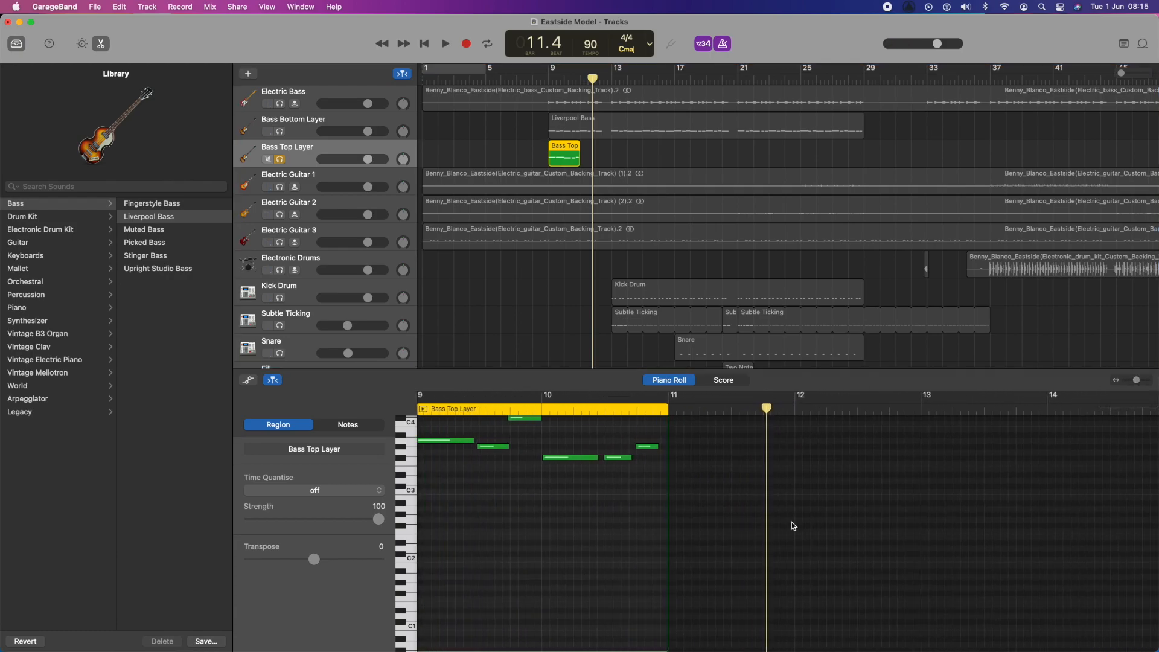
scroll(689, 511, "left", 6)
scroll(691, 513, "up", 5)
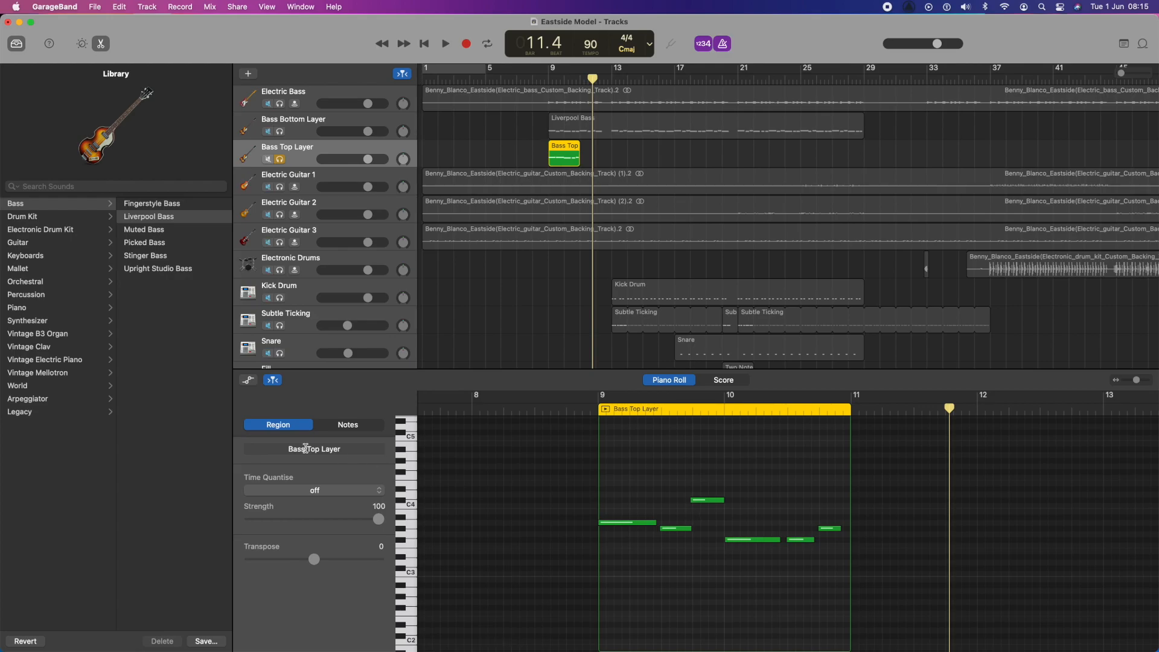
left_click(248, 380)
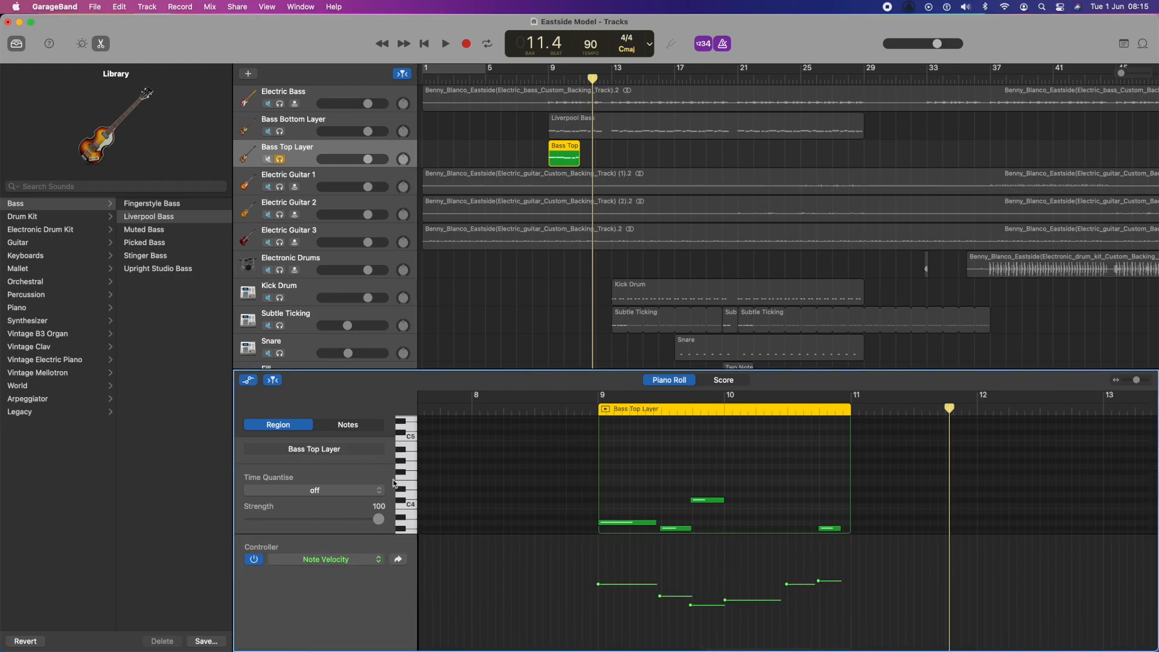
left_click(324, 560)
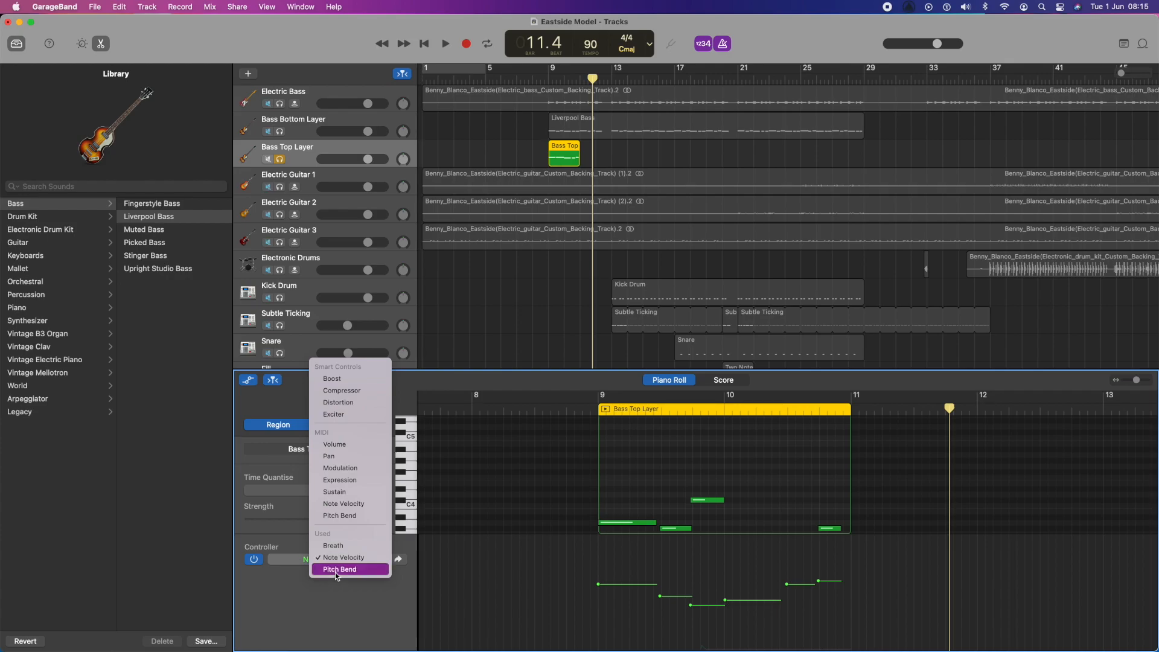
left_click(336, 573)
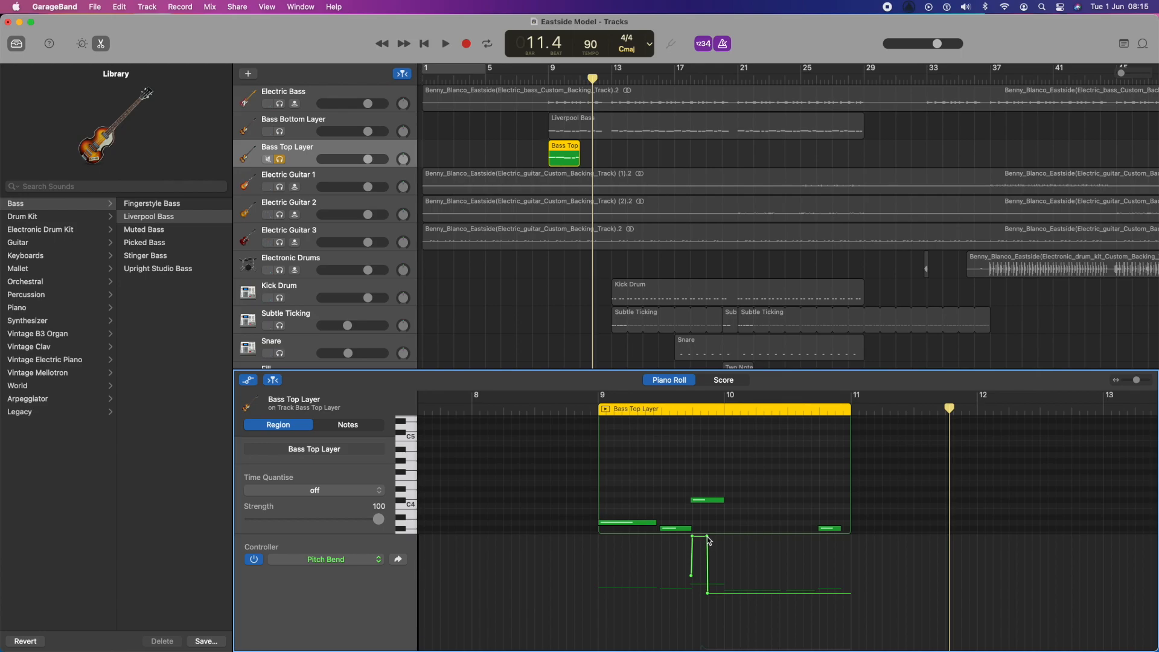
Reshape the pitch bend into a single peak starting at 9.3.2.187 with value 7 and dropping vertically, and play it back
left_click(707, 537)
left_click_drag(691, 575, 675, 587)
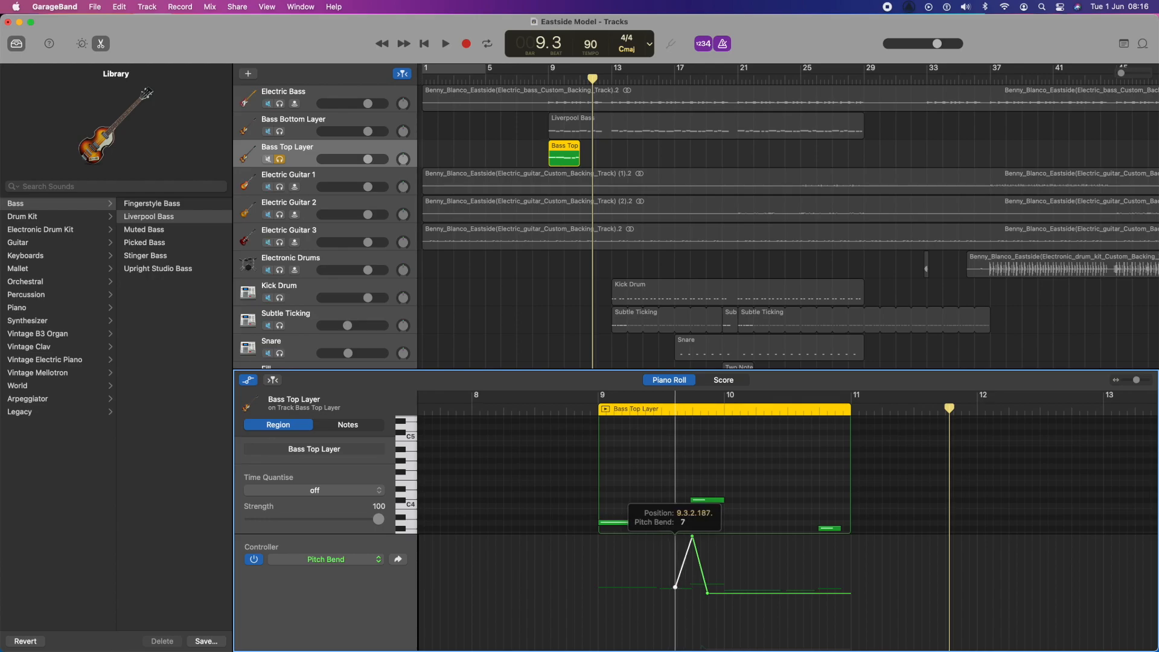
left_click_drag(675, 587, 674, 588)
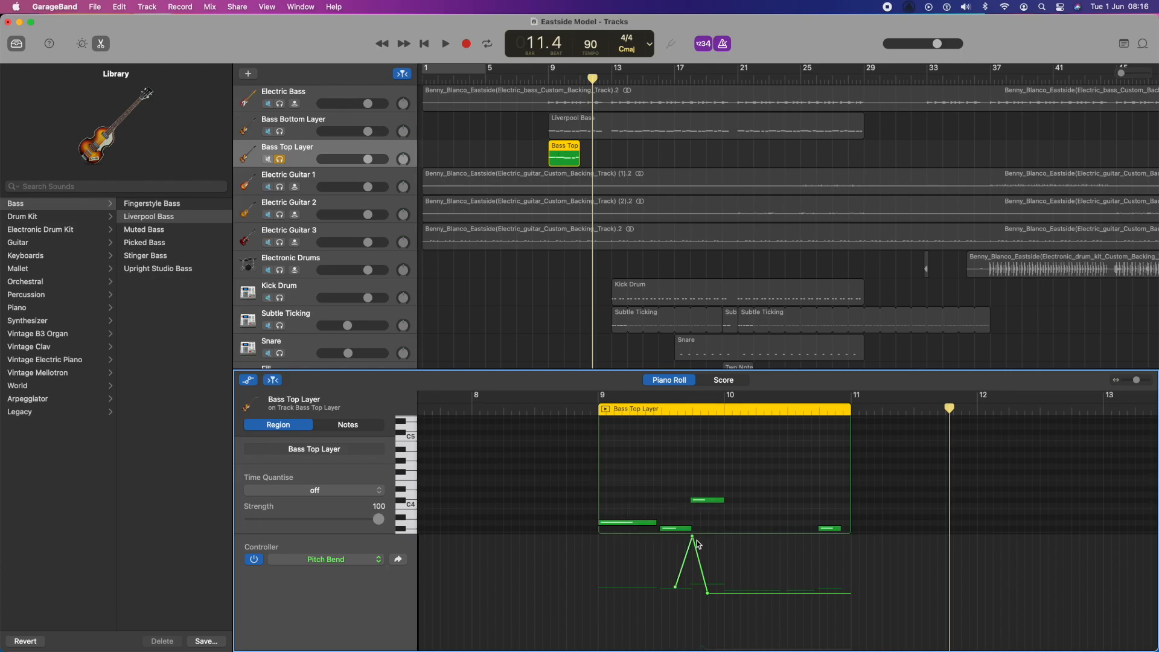
left_click_drag(708, 593, 691, 596)
left_click(595, 409)
key("space")
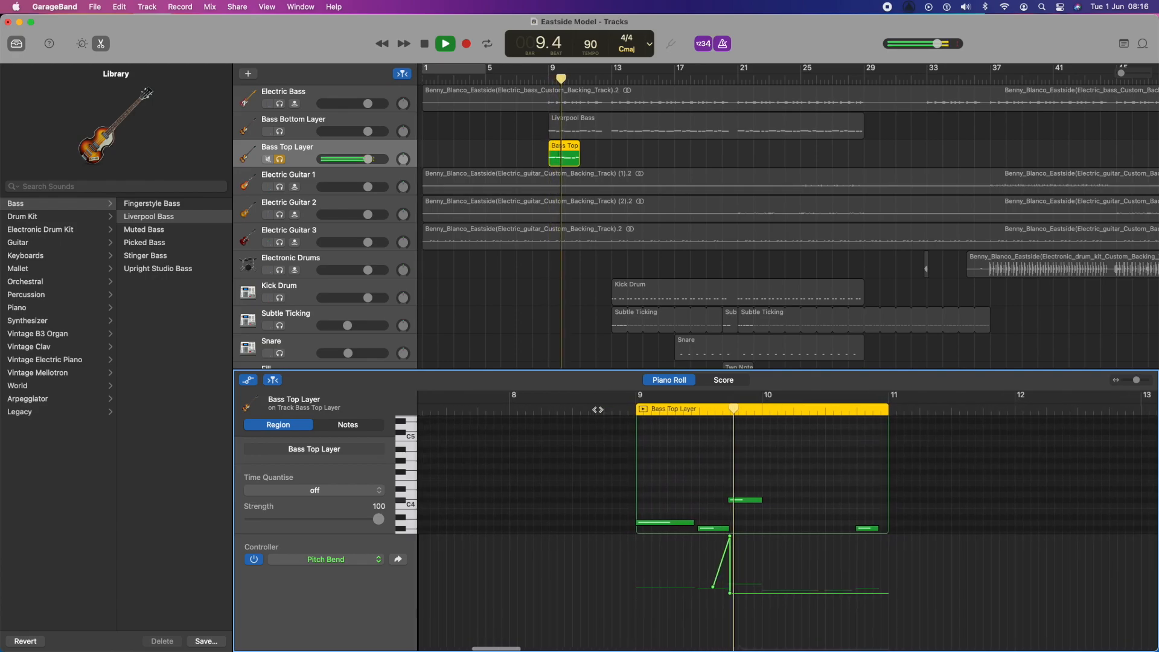
key("space")
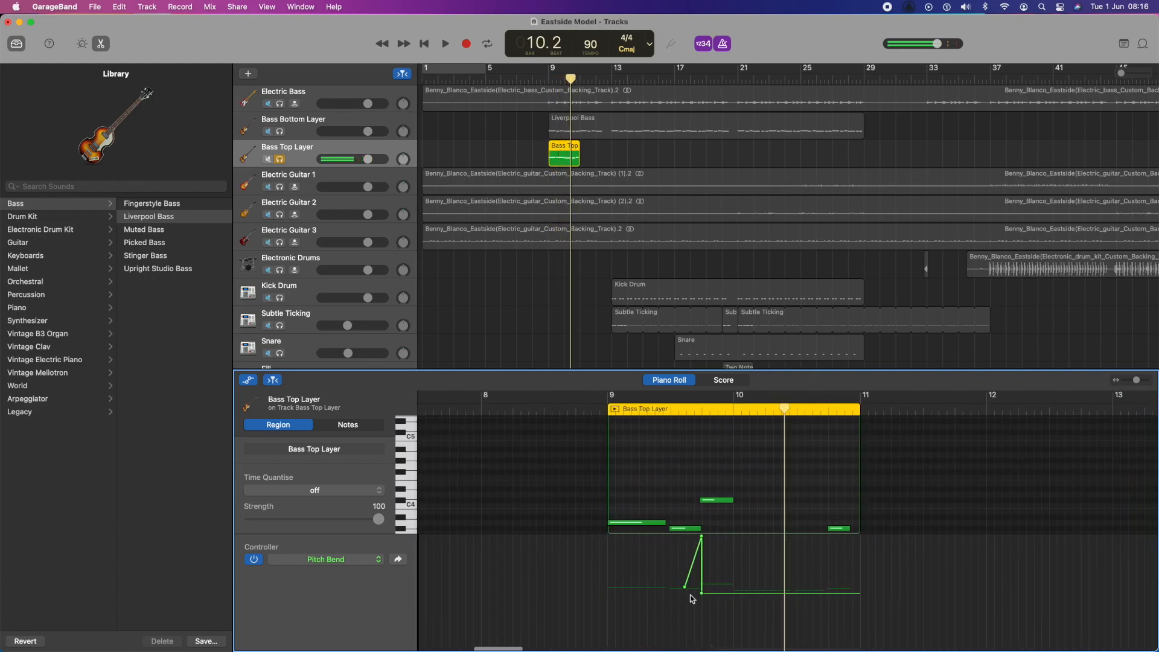
Move the pitch bend's return point slightly after the peak and audition the region with cycle playback
scroll(706, 558, "up", 1)
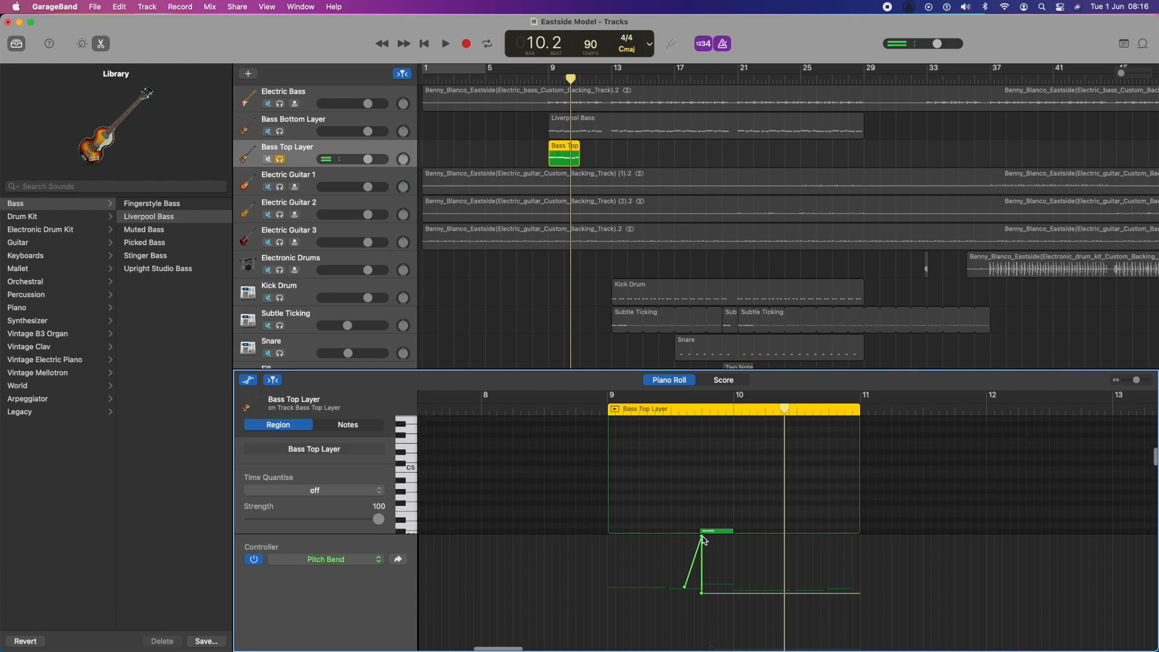
left_click_drag(702, 595, 711, 593)
left_click(615, 411)
key("c")
key("space")
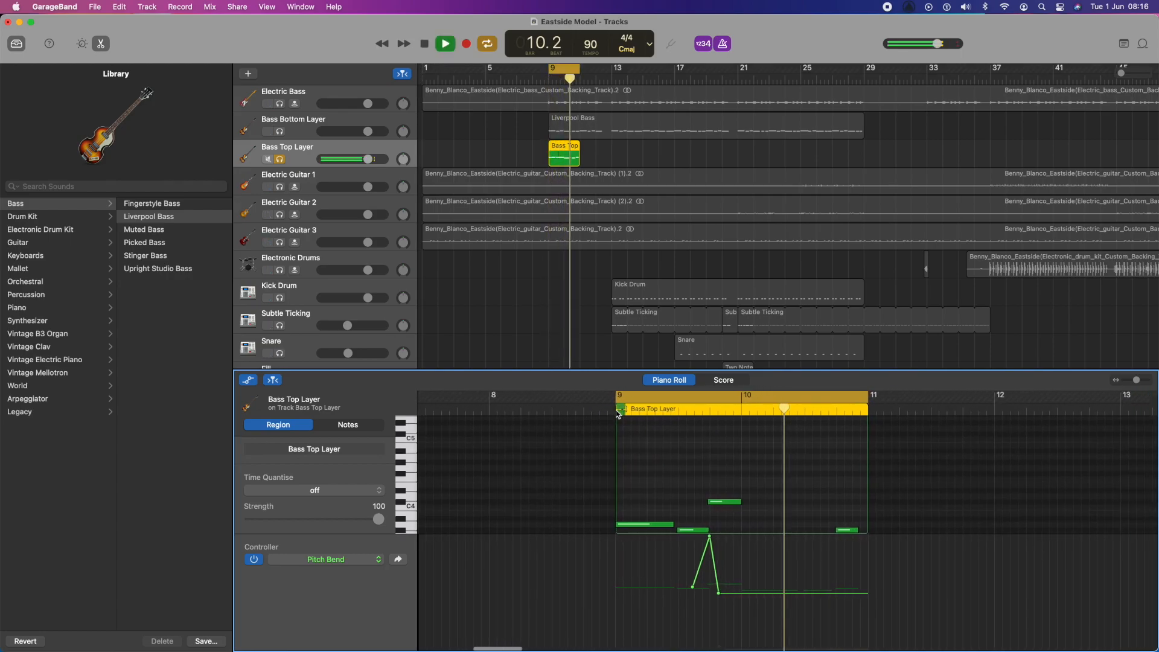
left_click(616, 411)
Shift the pitch bend peak slightly earlier, to 9.3.4.91 at value 63, and play the region back
left_click_drag(696, 539, 692, 538)
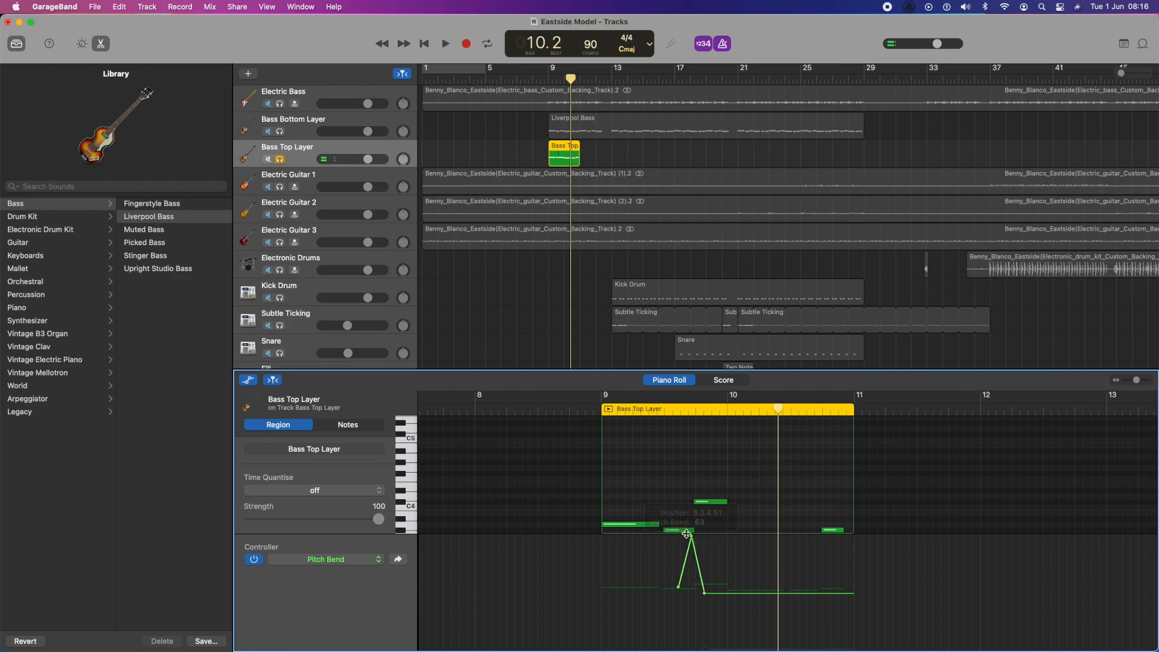
left_click(645, 413)
key("space")
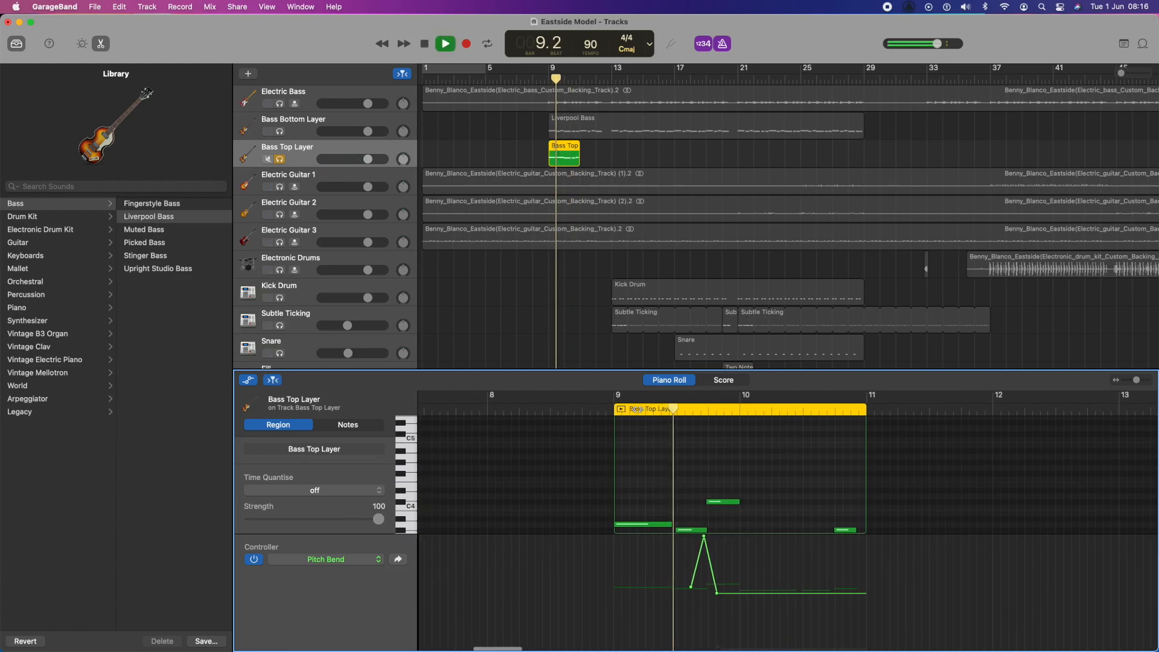
key("space")
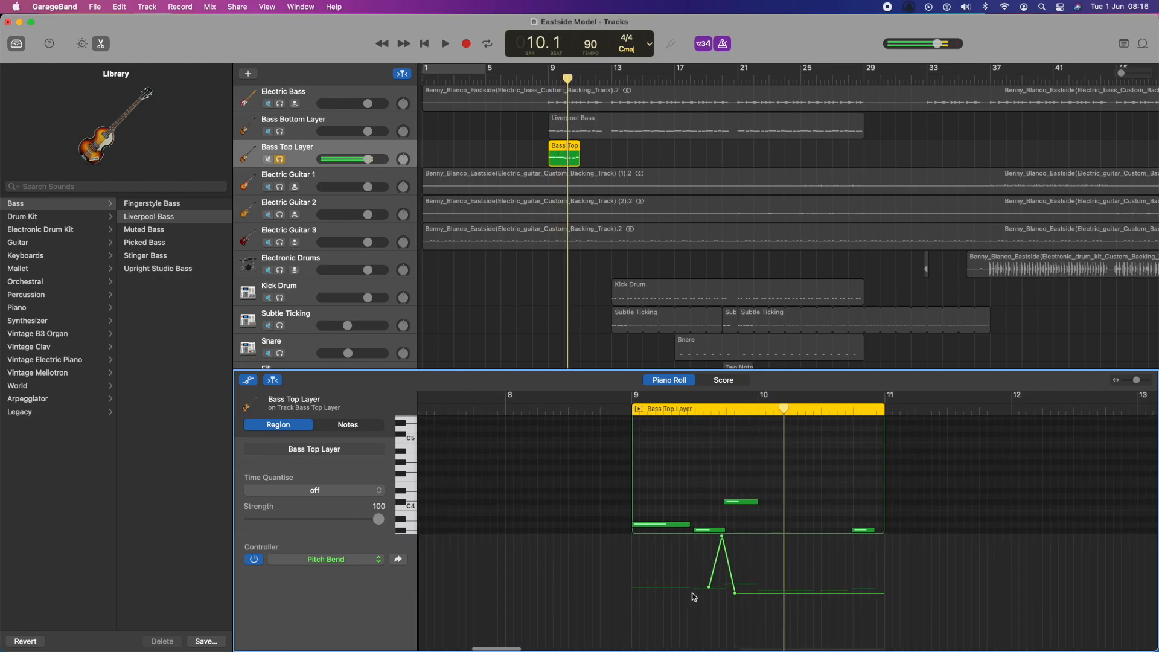
Nudge the pitch bend peak slightly later and audition the Bass Top Layer region twice
left_click(722, 536)
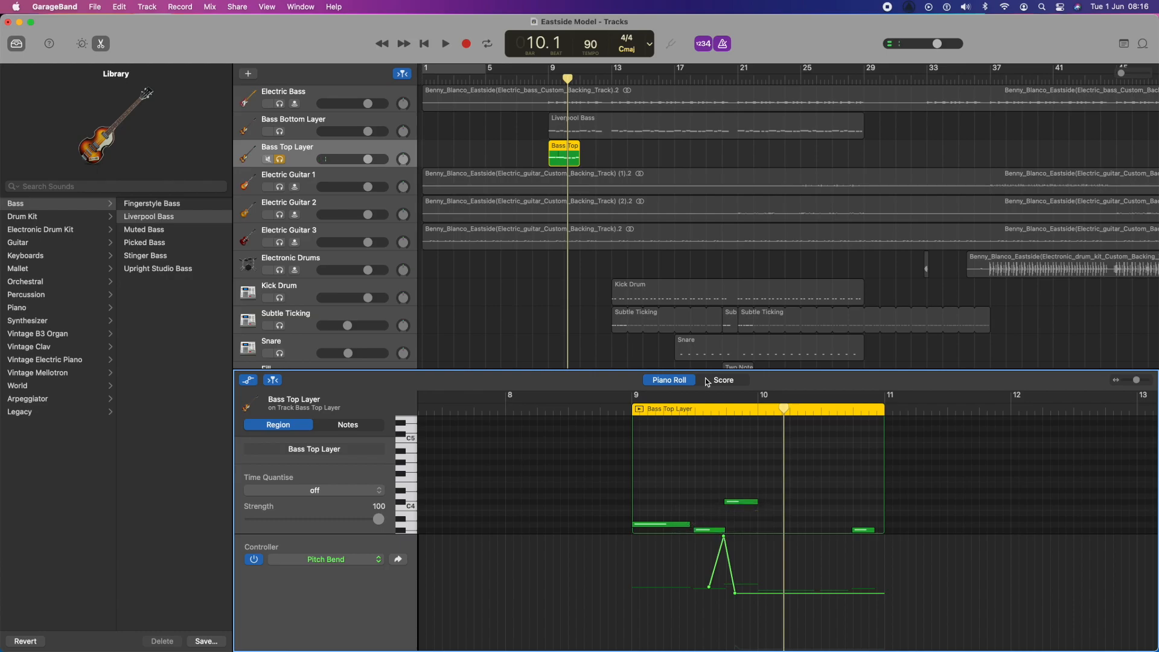
left_click(660, 416)
key("space")
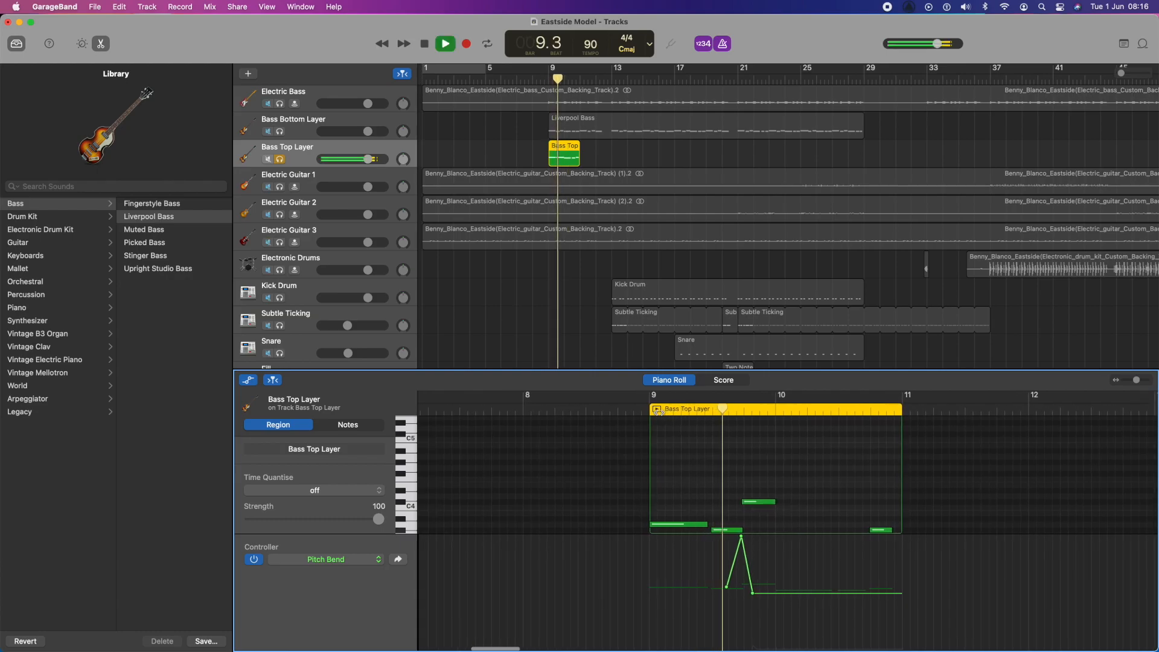
key("space")
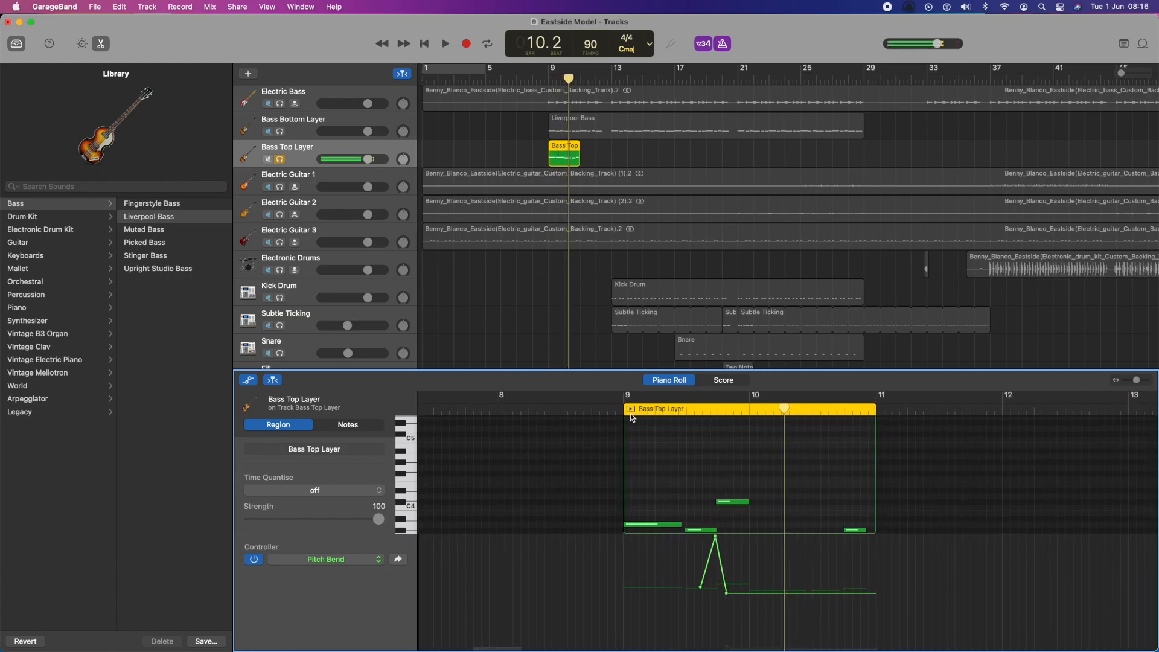
left_click(625, 408)
key("space")
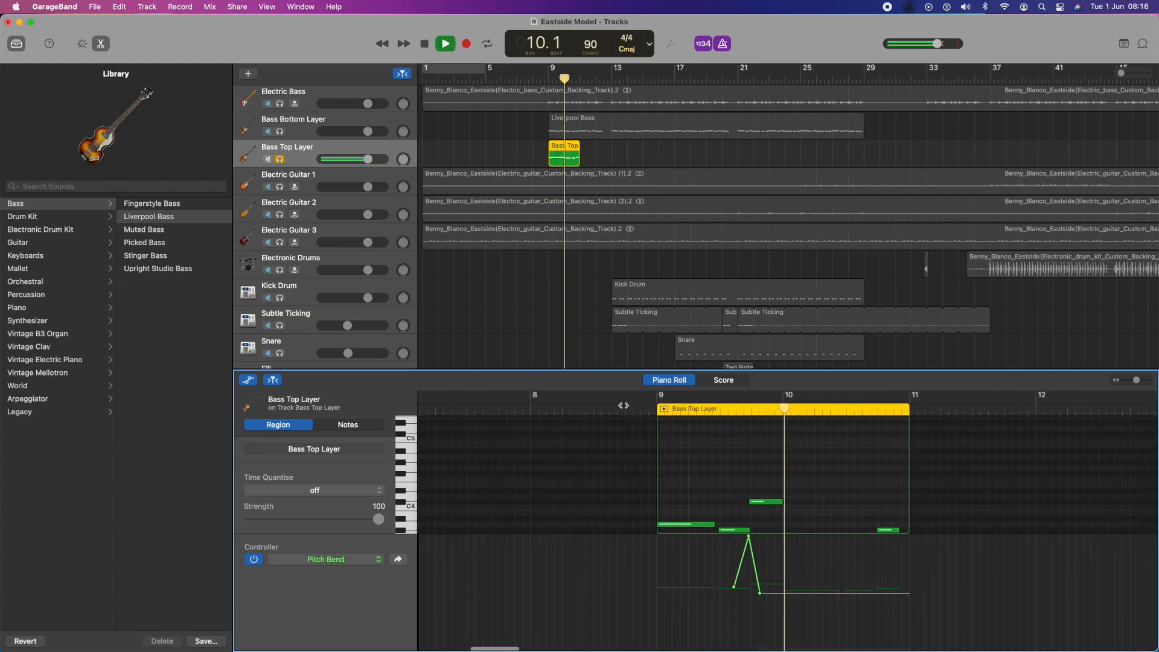
key("space")
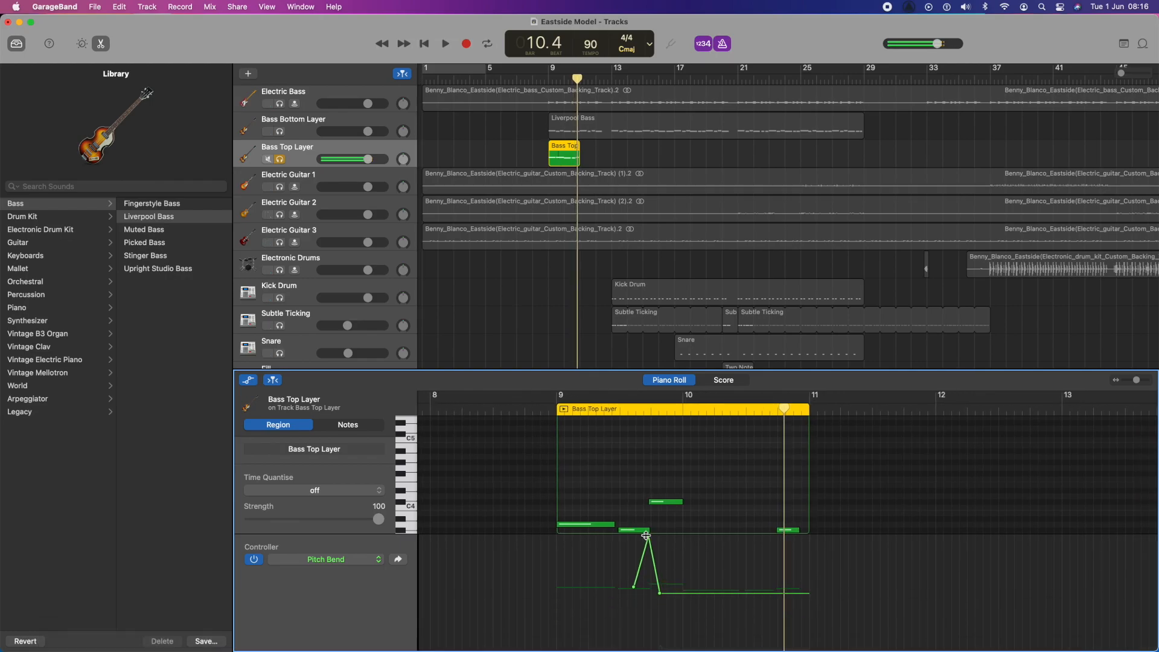
Select the first note of the Bass Top Layer region and listen to the phrase from bar 9
left_click(564, 524)
left_click_drag(567, 527, 570, 529)
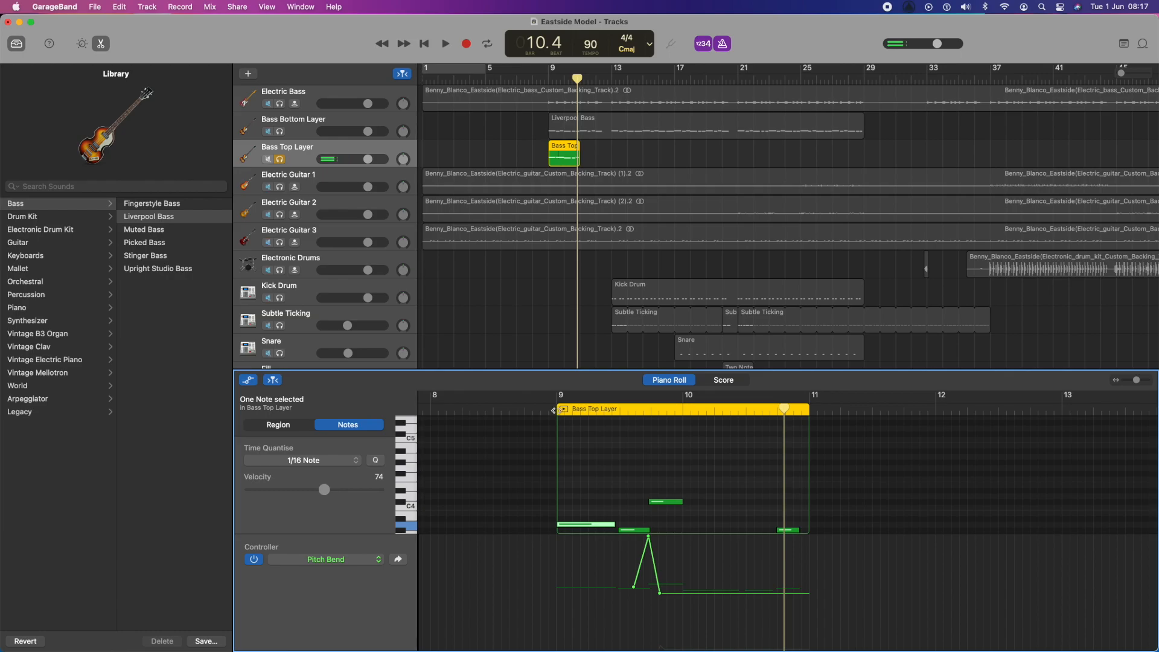
left_click(561, 412)
key("space")
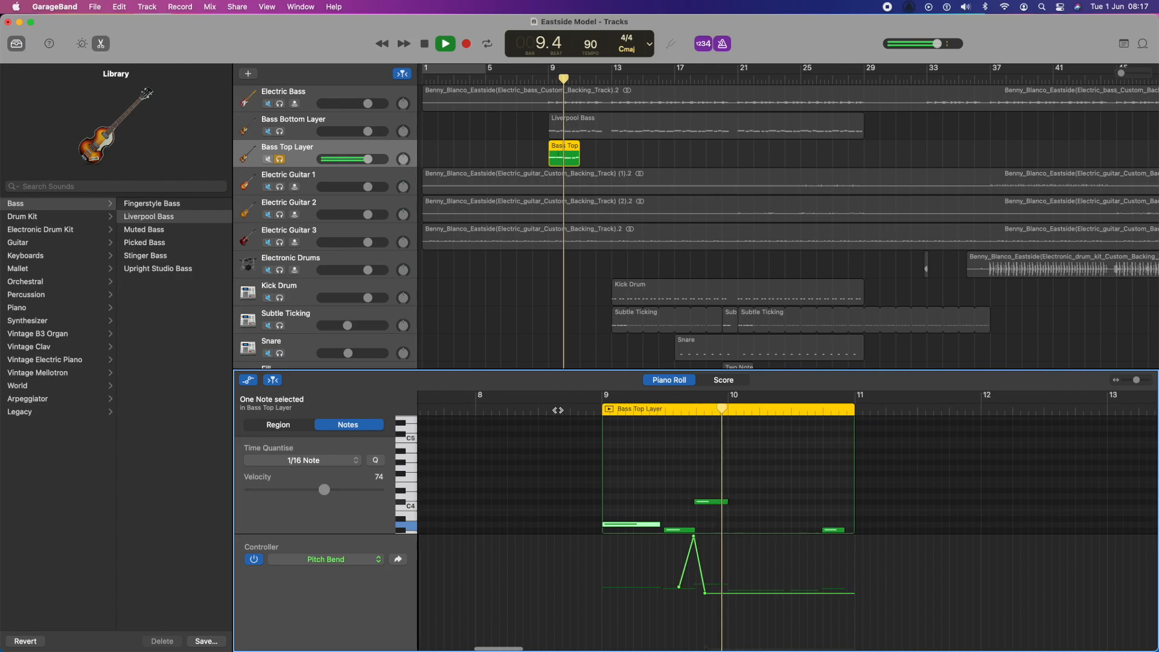
key("space")
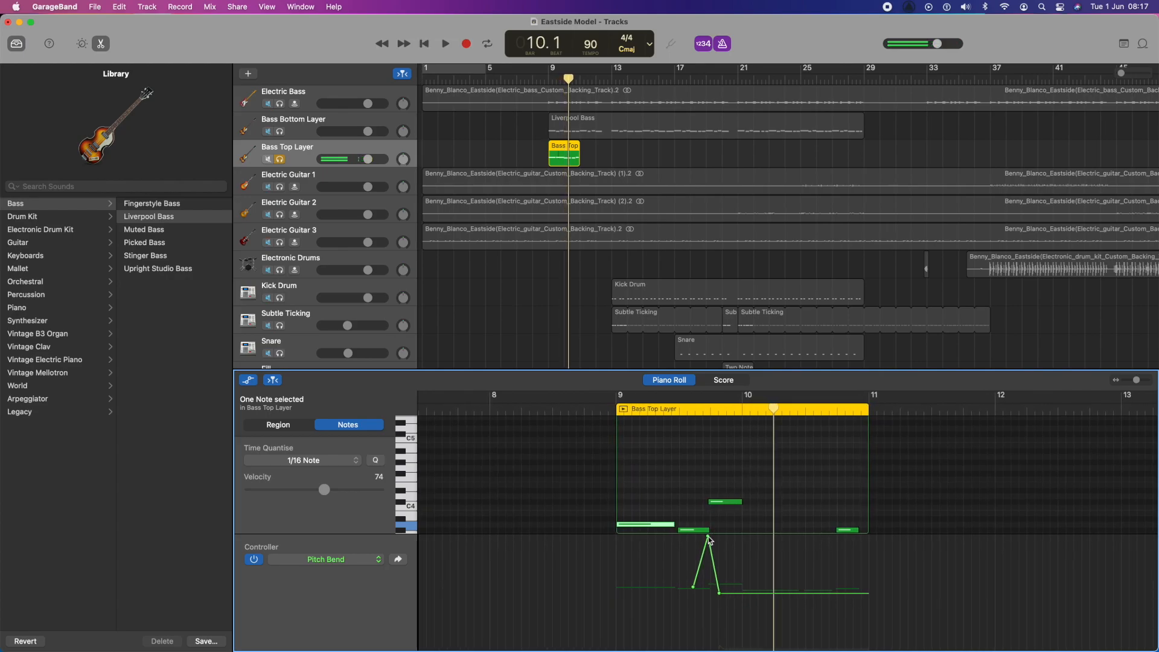
Move the pitch bend peak earlier and slightly lower, set its return point to 9.3.4.143 at 0, and play the region
left_click(708, 538)
left_click_drag(708, 545, 701, 545)
left_click(731, 585)
left_click_drag(719, 594, 710, 594)
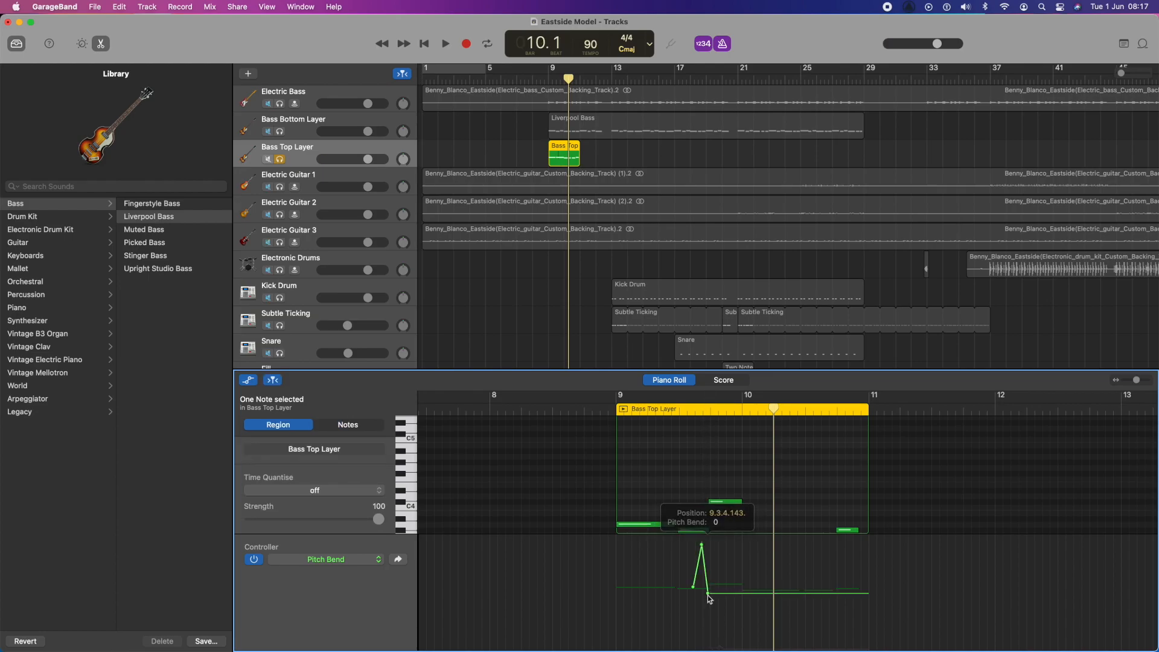
left_click(616, 413)
key("space")
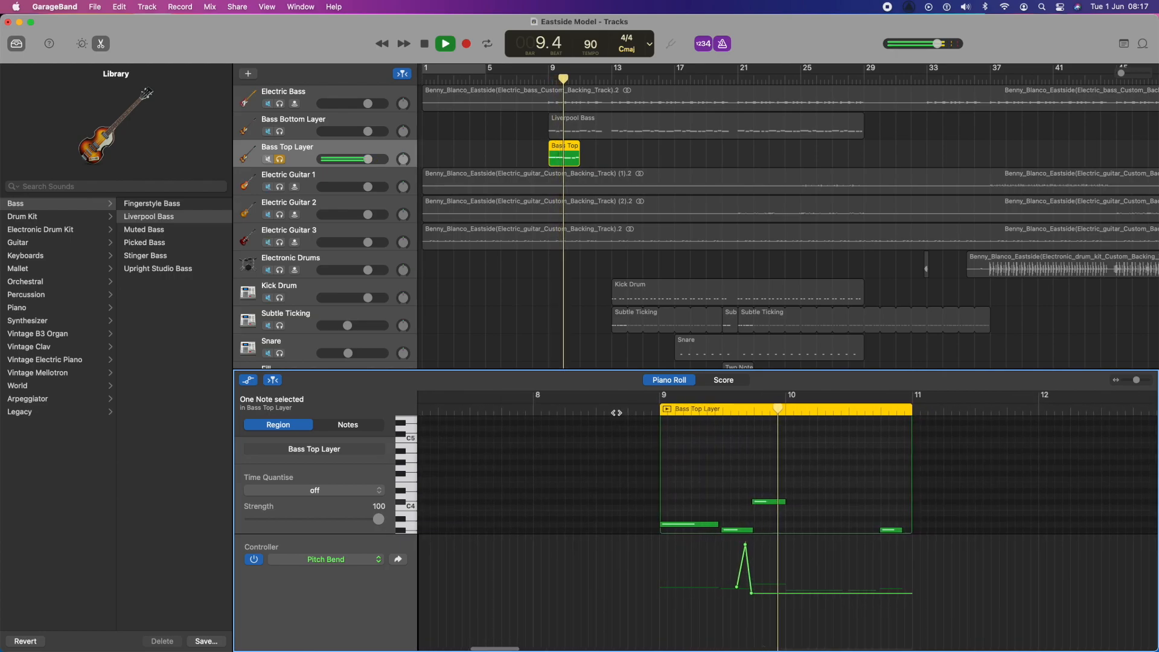
Replay the Bass Top Layer phrase from bar 9 several times to check the timing of the pitch bend
key("space")
left_click(734, 594)
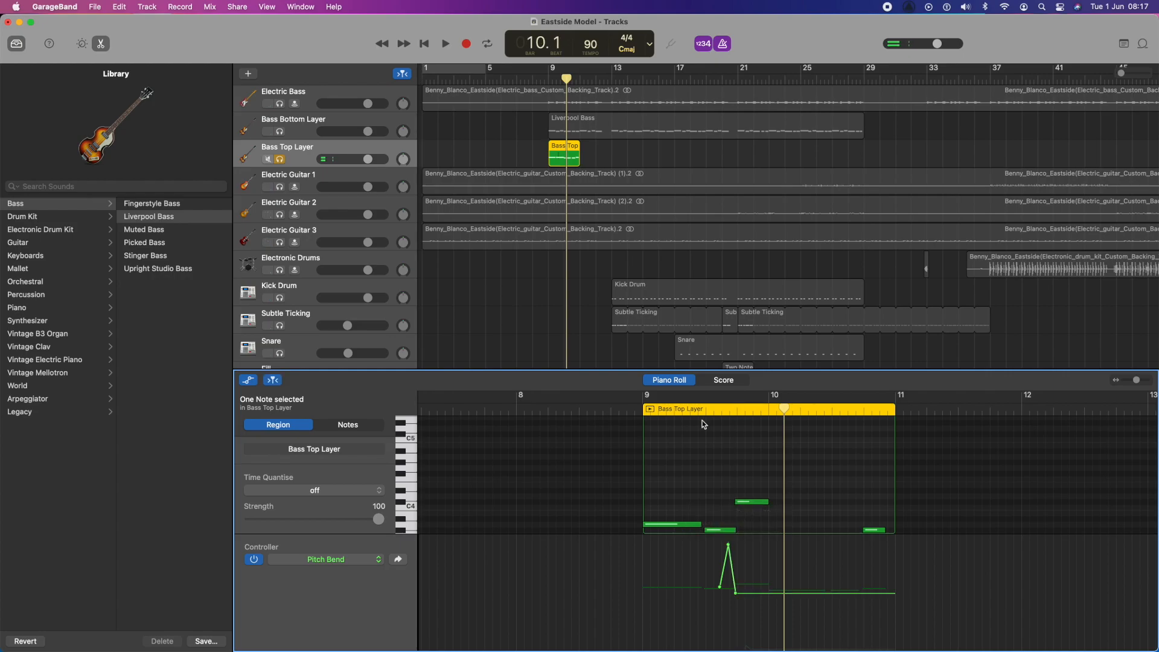
key("space")
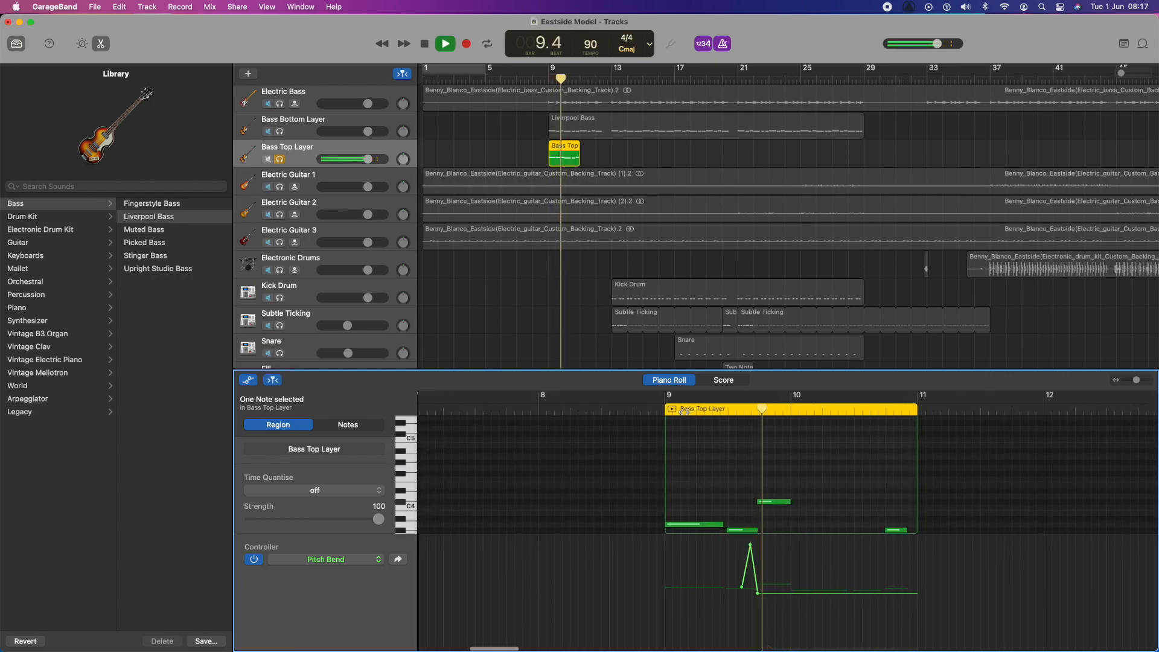
key("space")
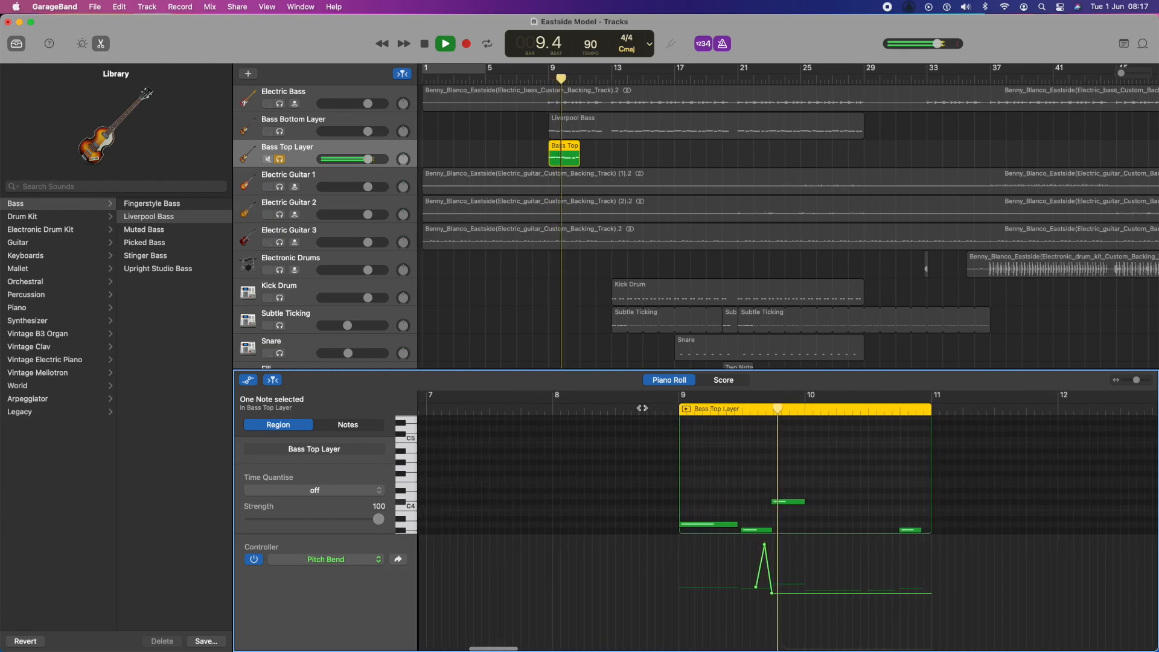
key("space")
Move the pitch bend peak slightly later, to 9.3.4.108 at value 54, and play the Bass Top Layer region through
left_click_drag(736, 546, 739, 544)
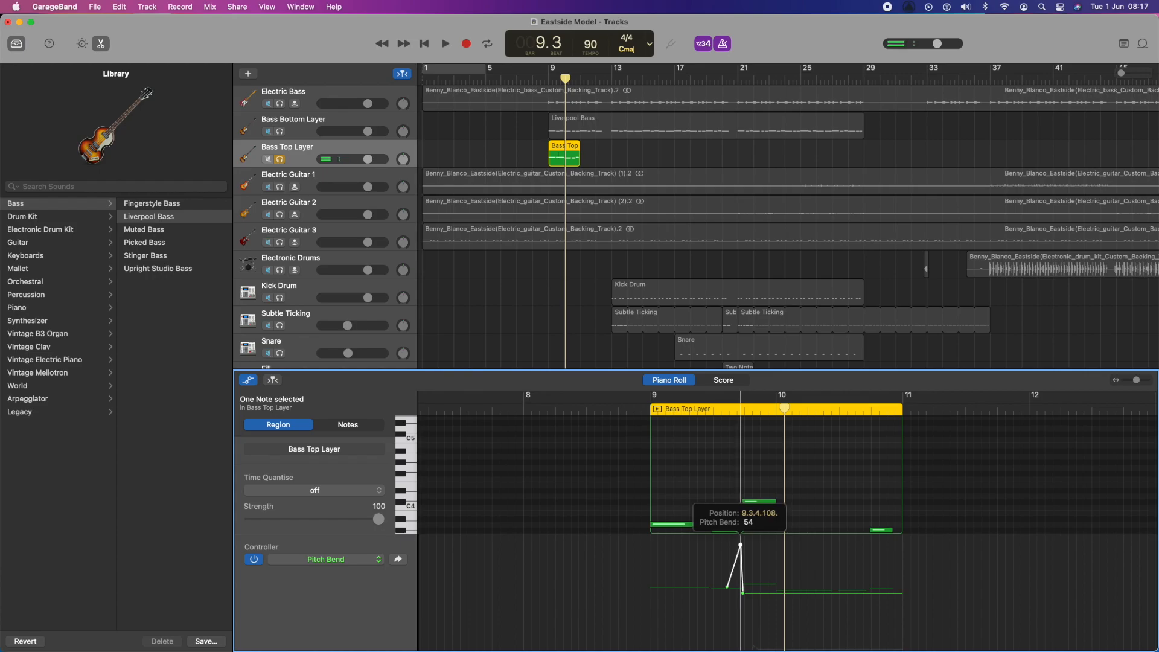
left_click_drag(741, 546, 740, 545)
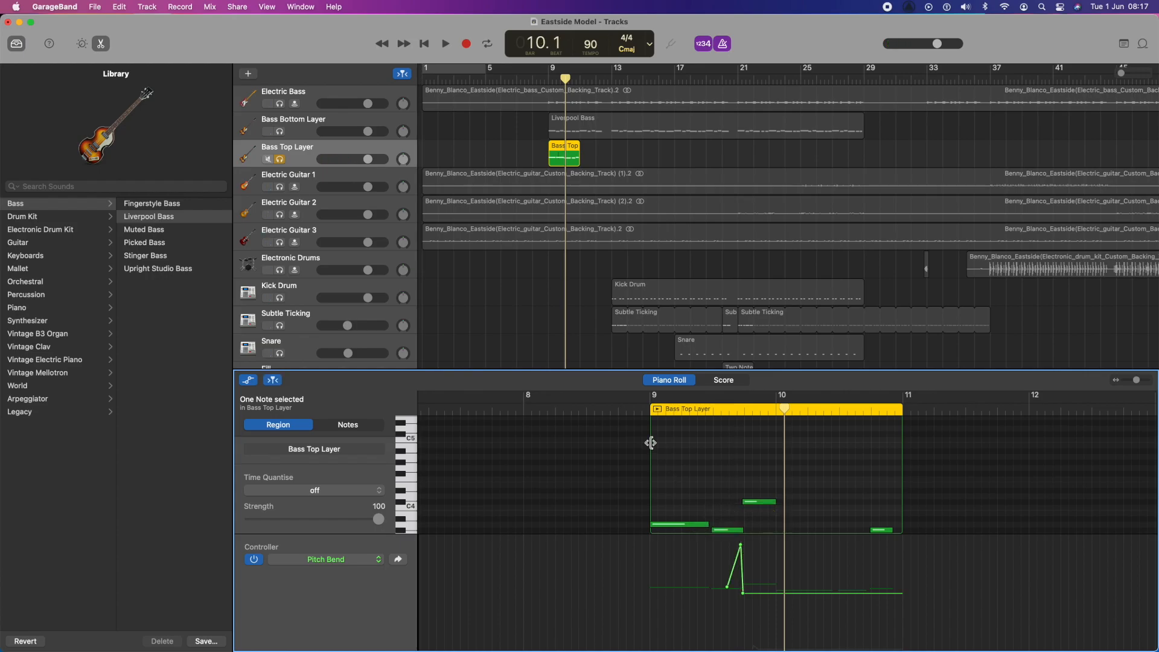
key("comma")
key("space")
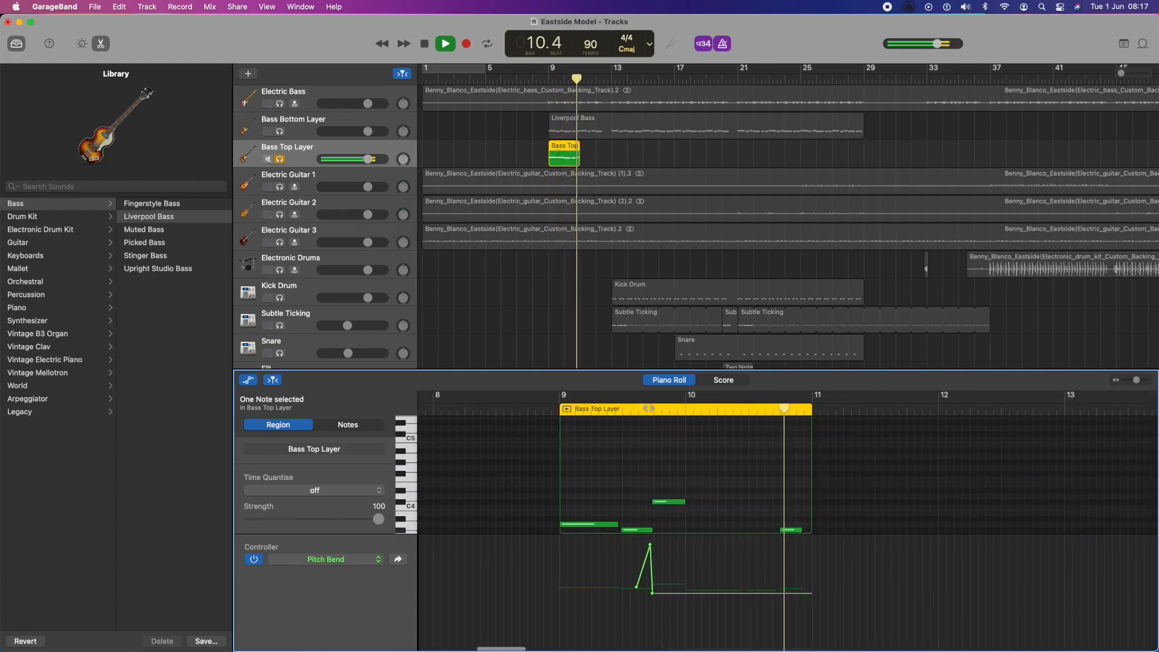
key("space")
scroll(658, 471, "down", 3)
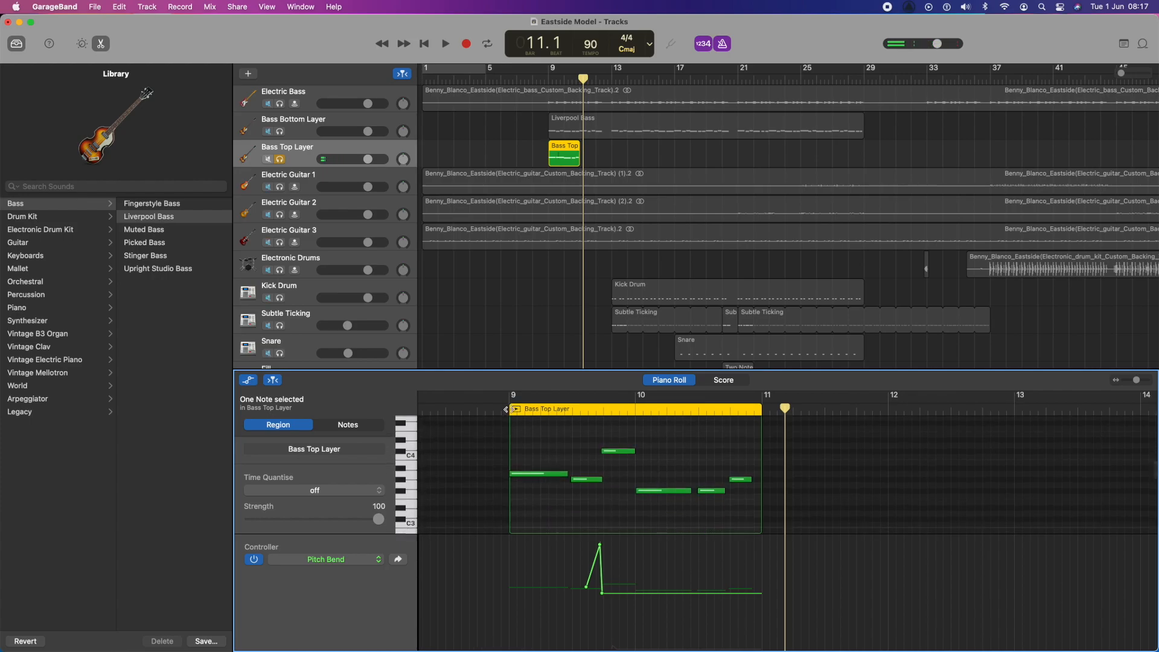
key("space")
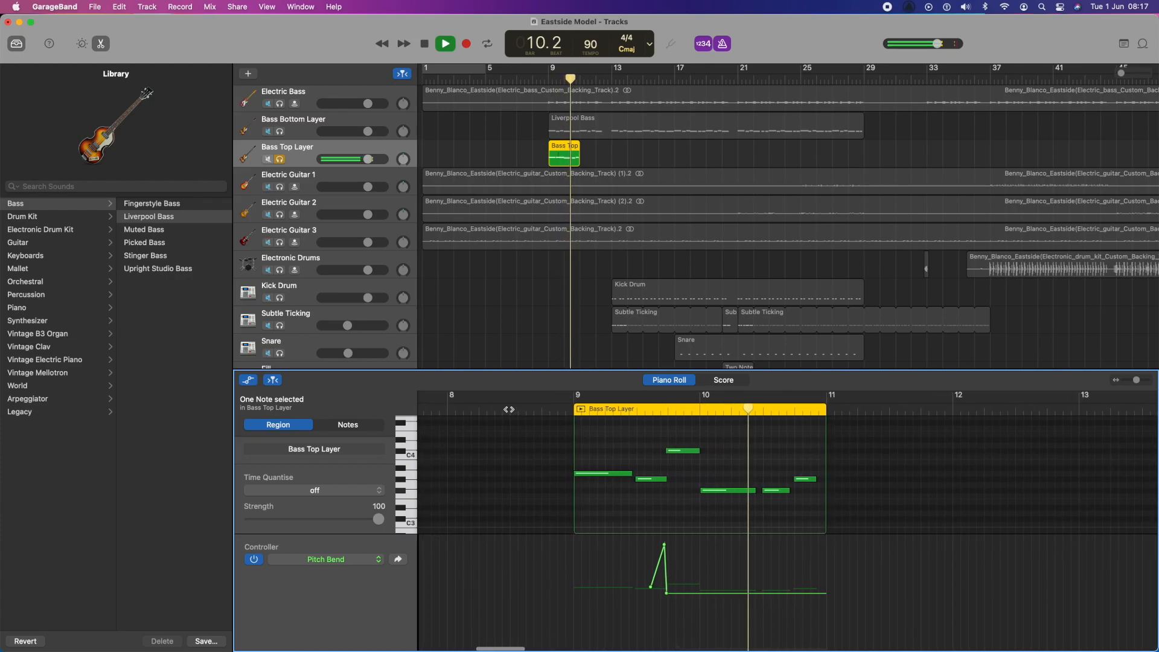
key("space")
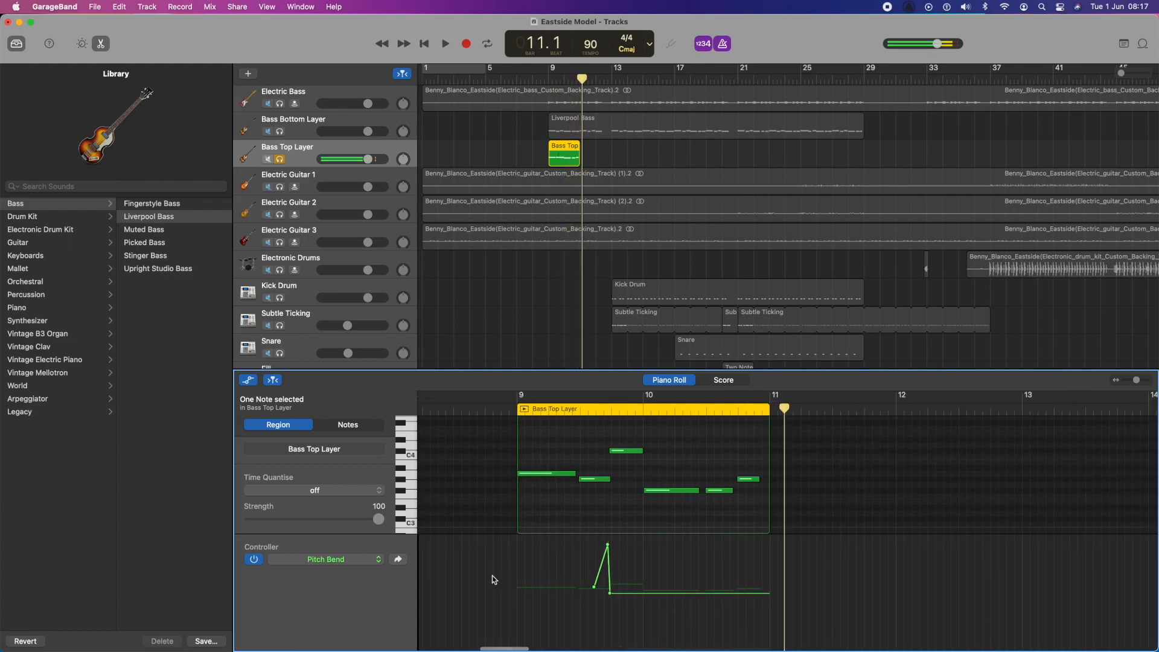
Fine-tune the pitch bend's starting point so the rise begins slightly later, and play the region from bar 9
left_click_drag(596, 591, 598, 590)
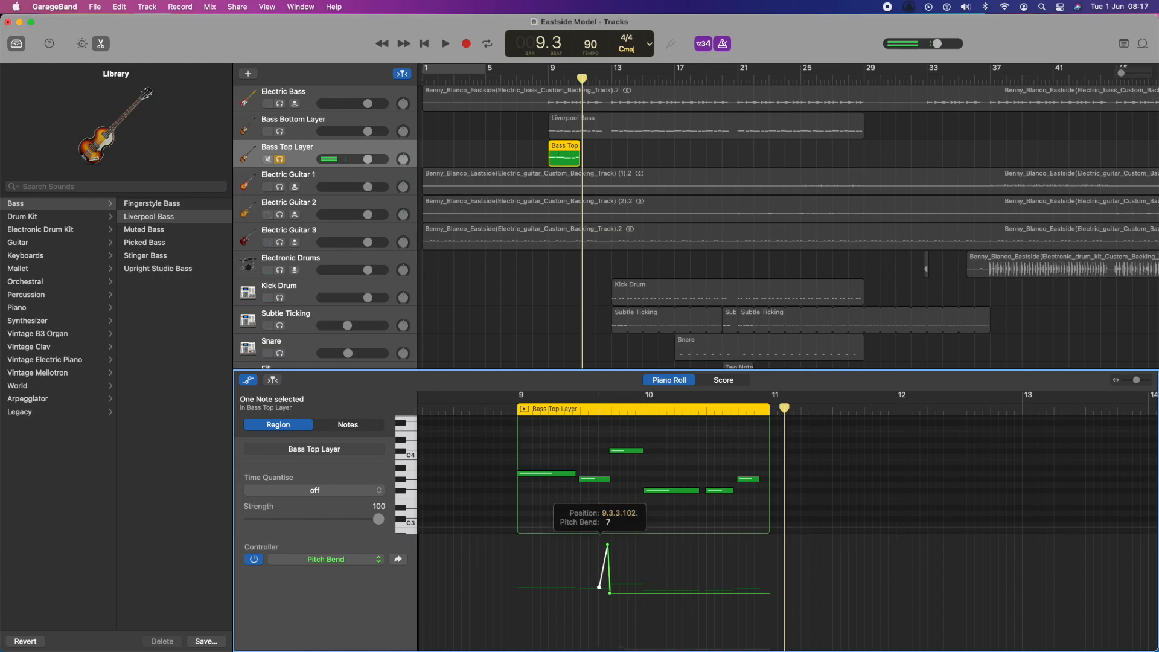
left_click(527, 407)
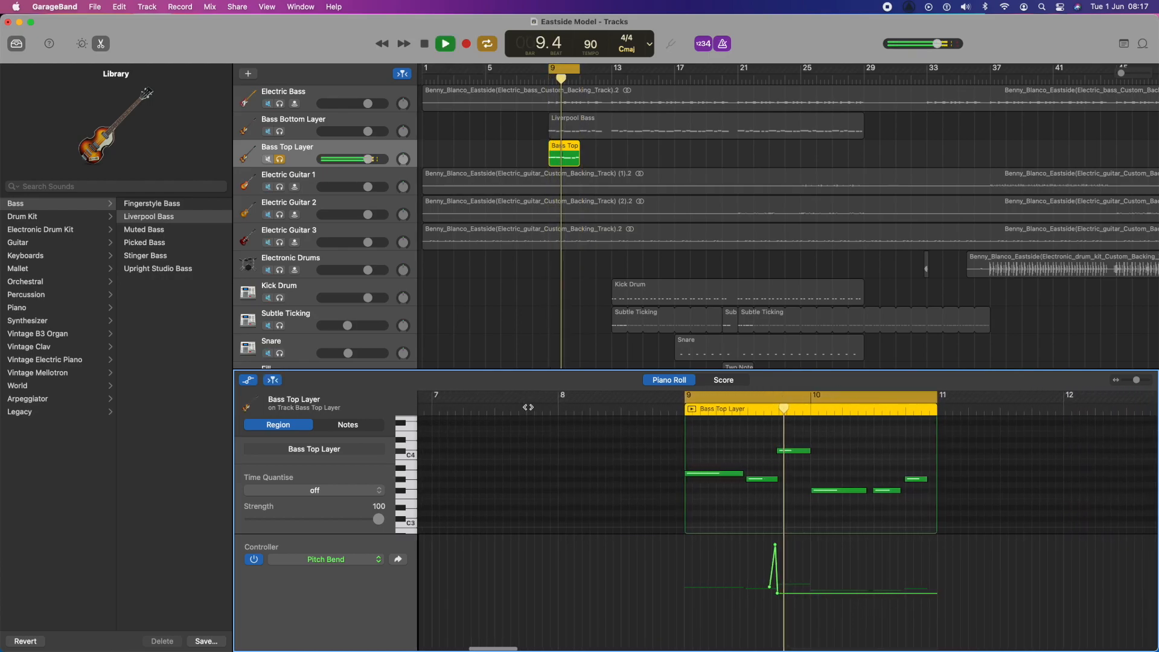
key("space")
left_click_drag(713, 589, 708, 587)
left_click(642, 414)
key("space")
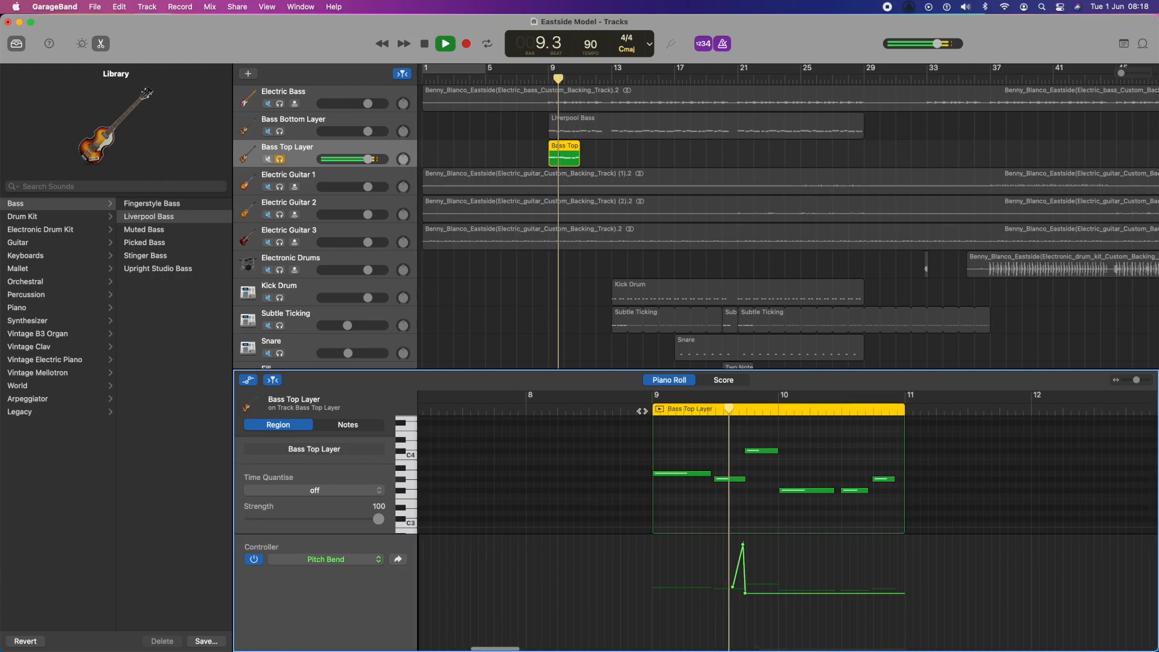
key("space")
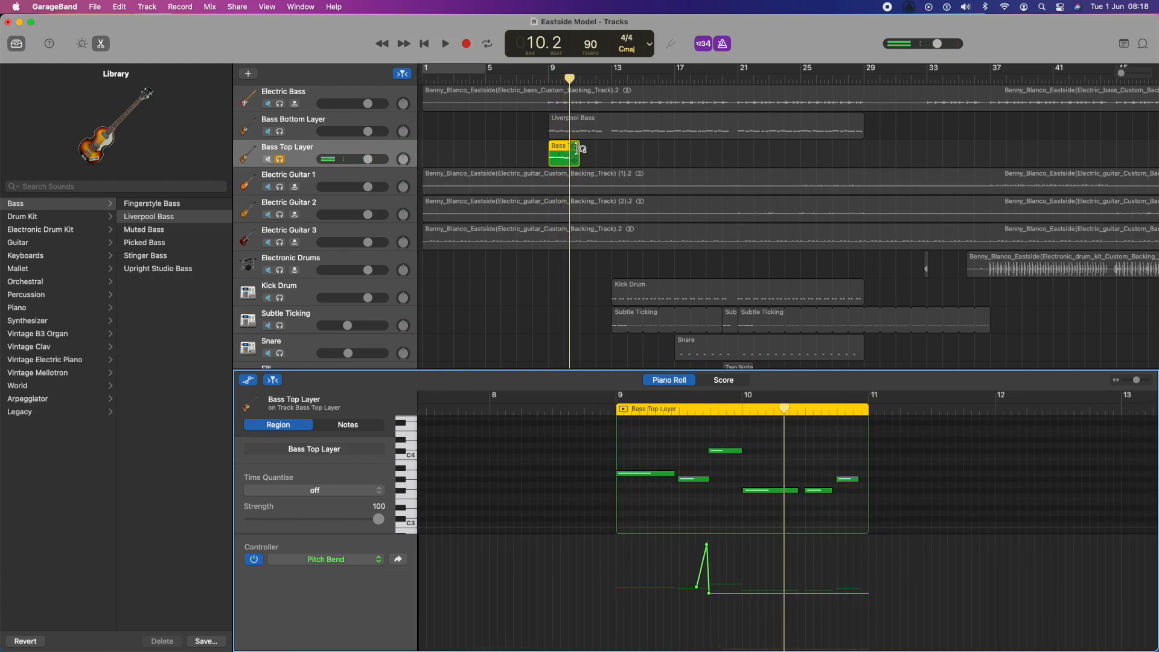
Loop the Bass Top Layer region to bar 29 and play it soloed together with Bass Bottom Layer from bar 9
left_click_drag(579, 146, 867, 149)
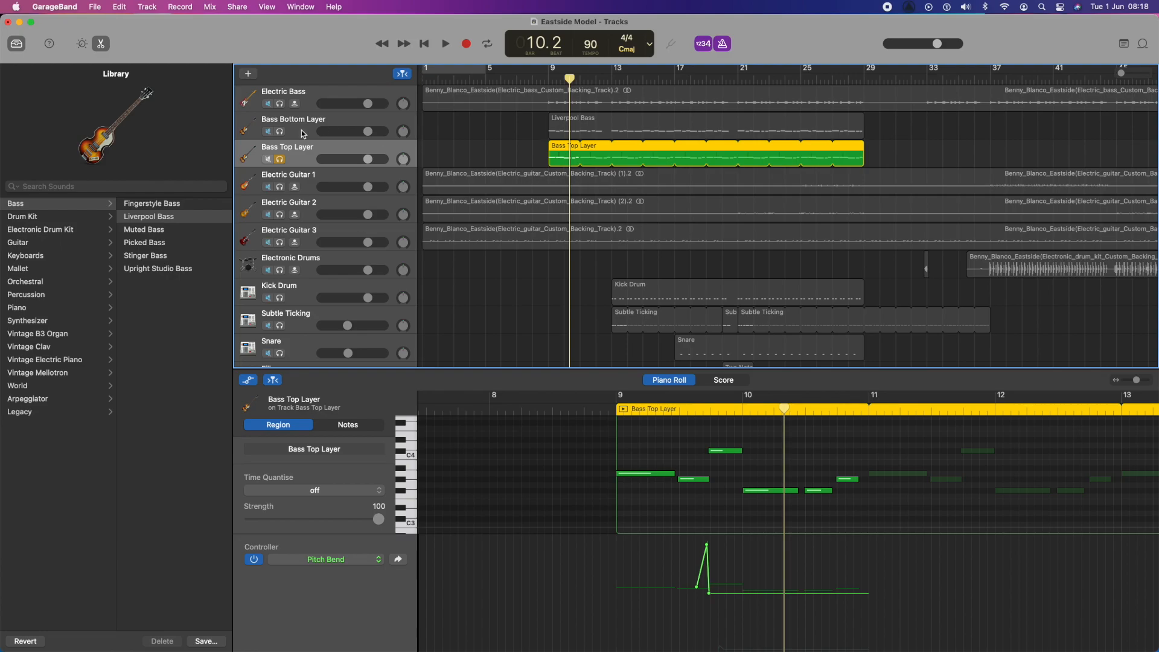
left_click(280, 132)
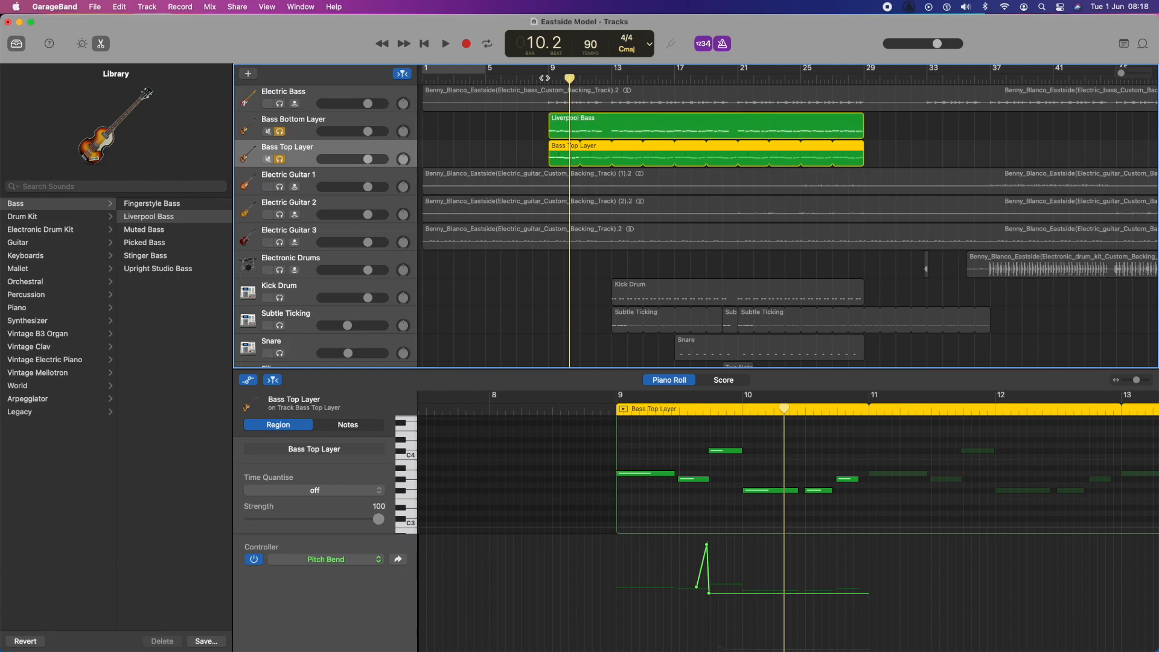
left_click(547, 78)
key("space")
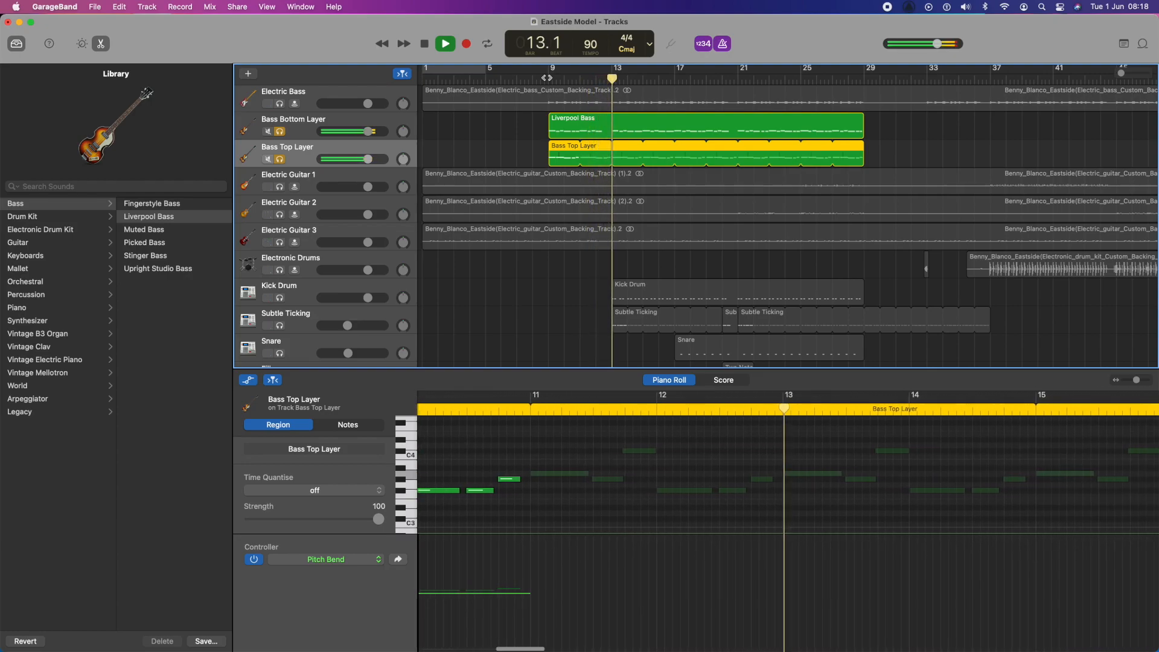
key("space")
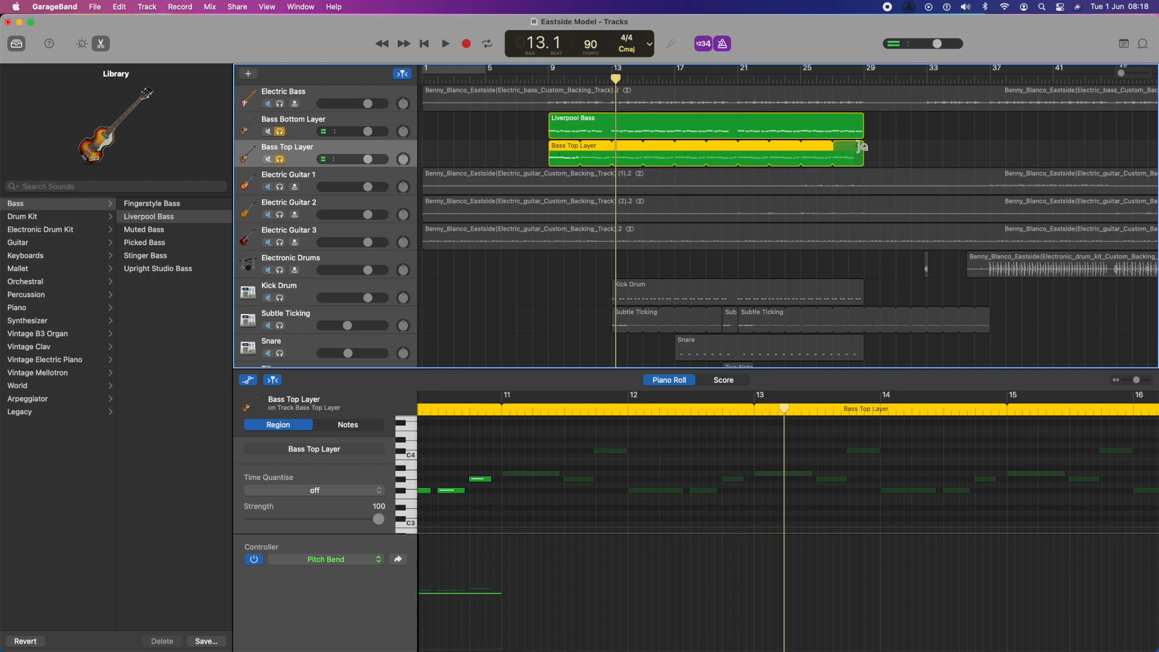
Shorten the Bass Top Layer loop to end at bar 13 and split the looped region at bar 11
left_click_drag(862, 147, 610, 148)
scroll(603, 450, "left", 3)
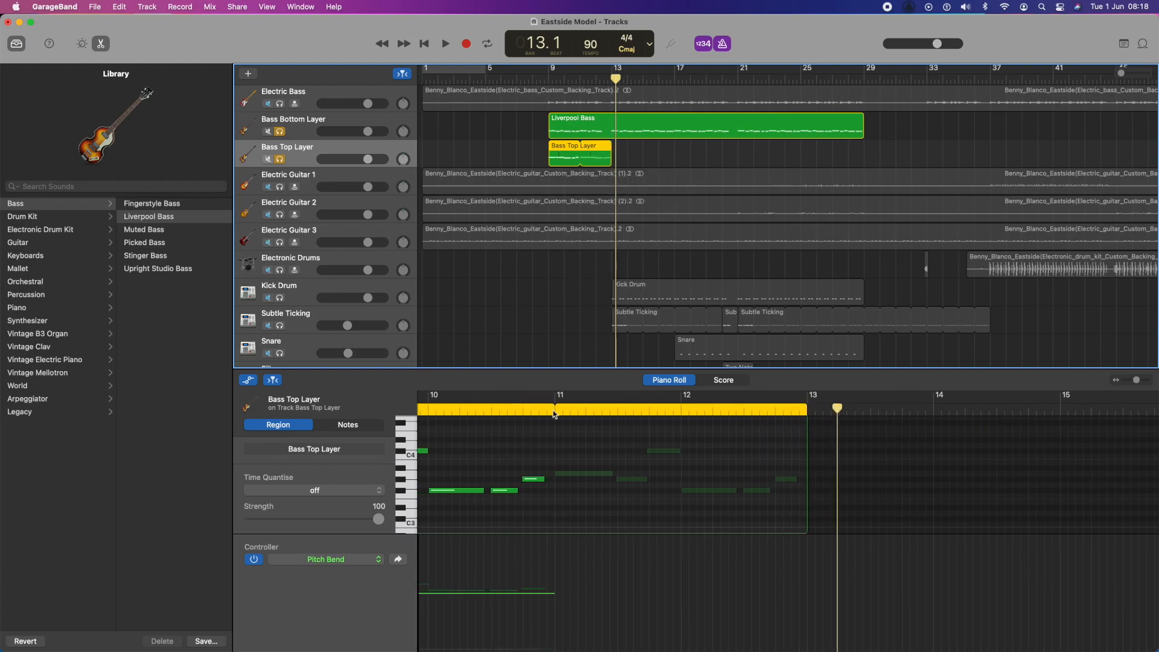
scroll(601, 463, "left", 3)
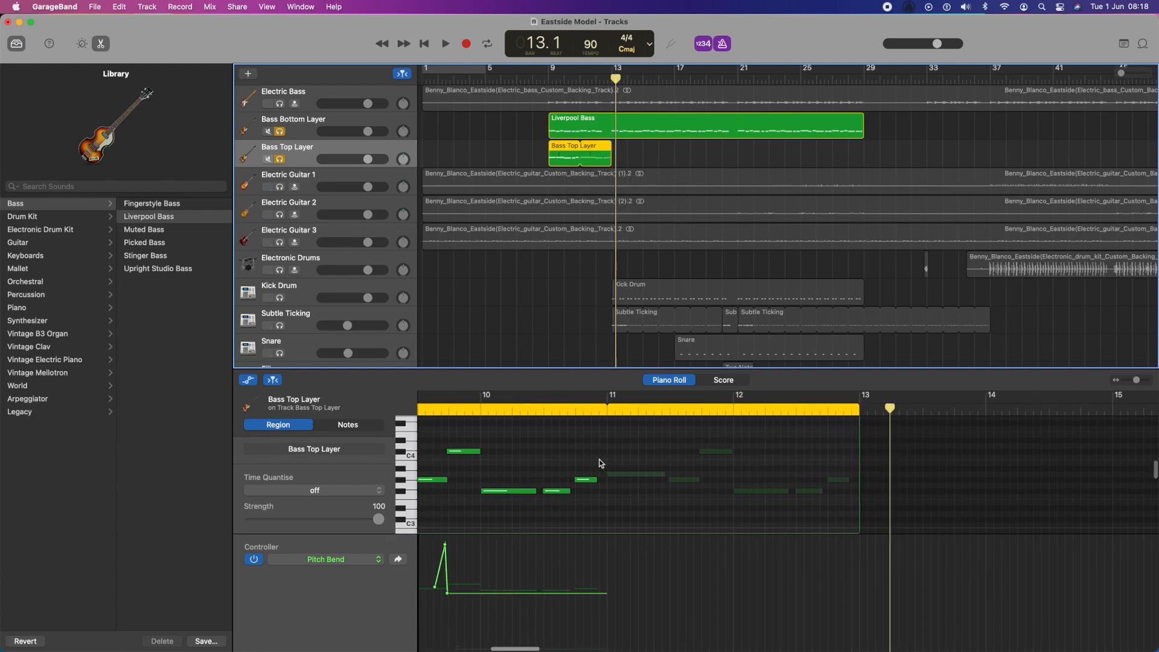
left_click(582, 79)
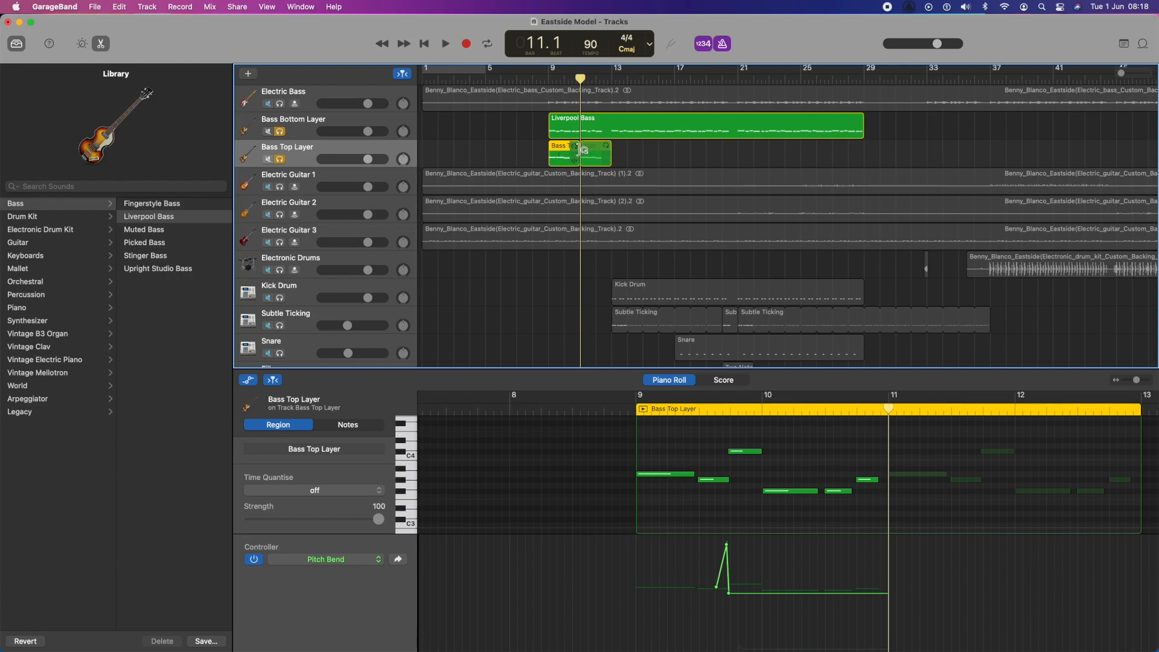
left_click_drag(586, 150, 583, 154)
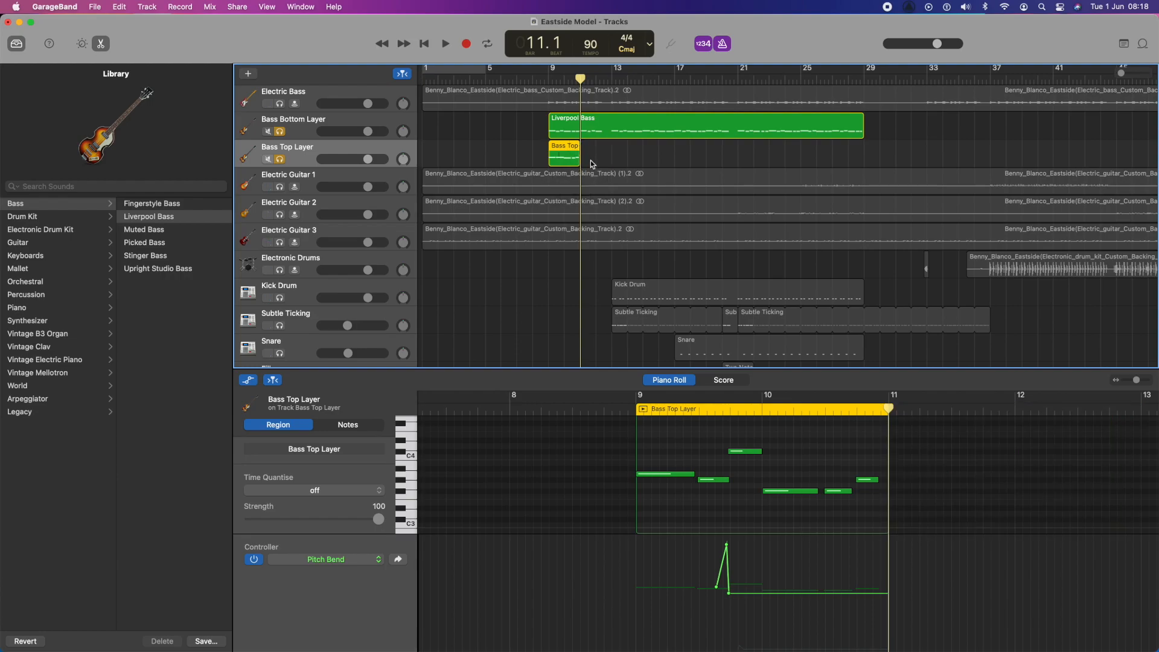
key("super+z")
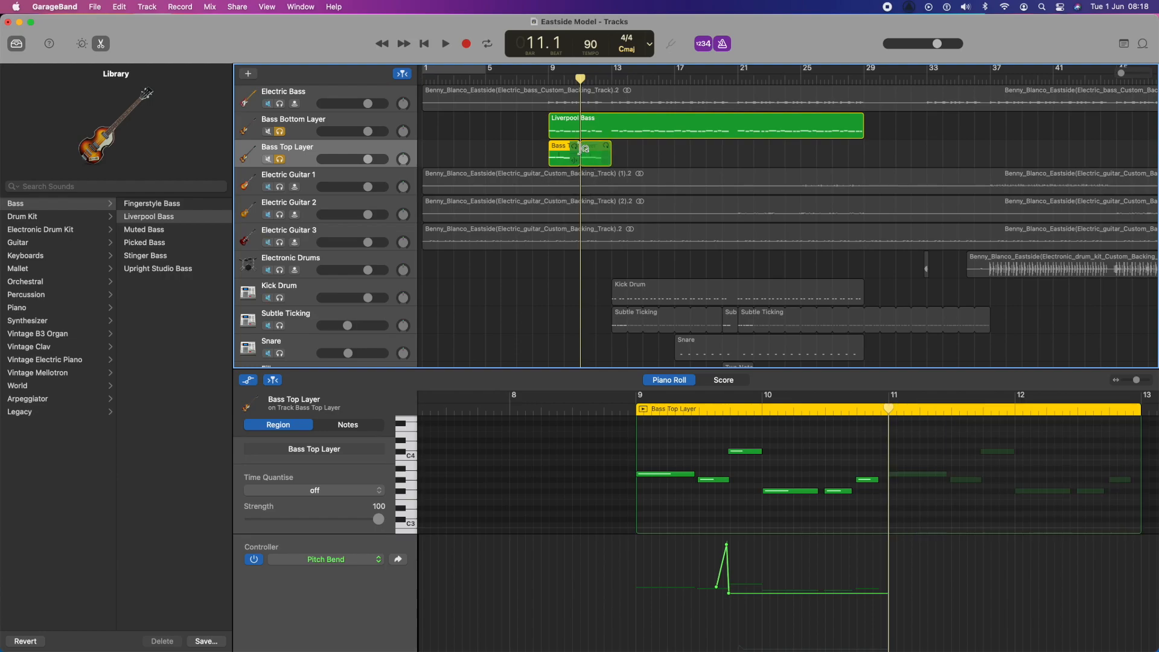
key("super+t")
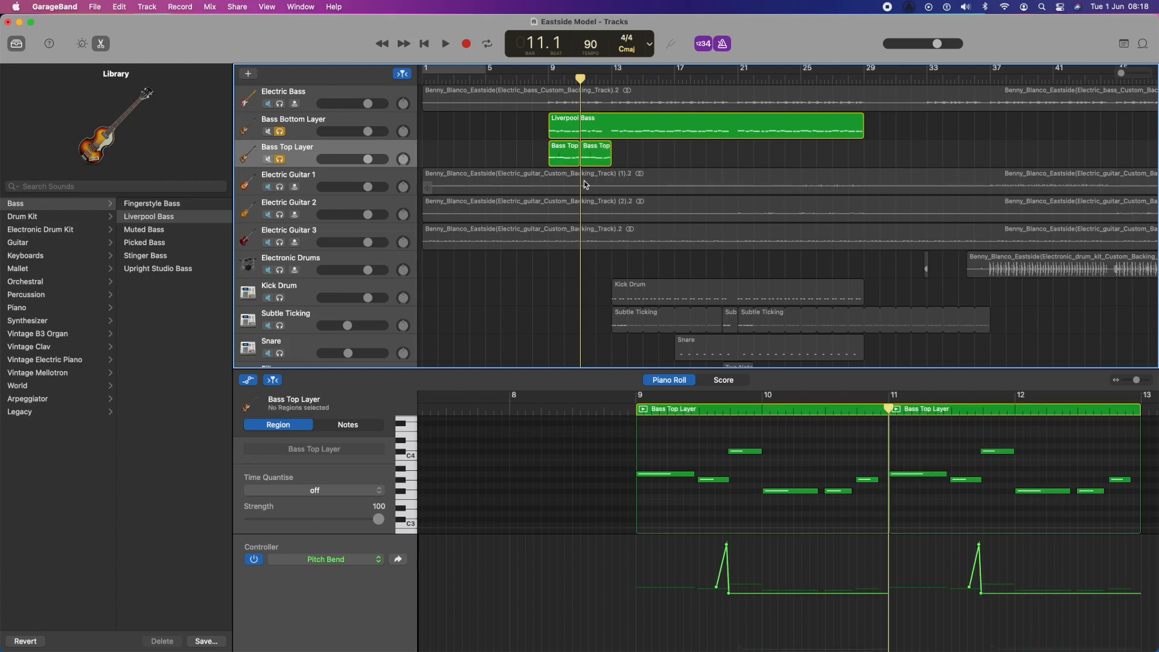
Delete the last two notes of the second Bass Top Layer region, in bar 12
left_click(598, 155)
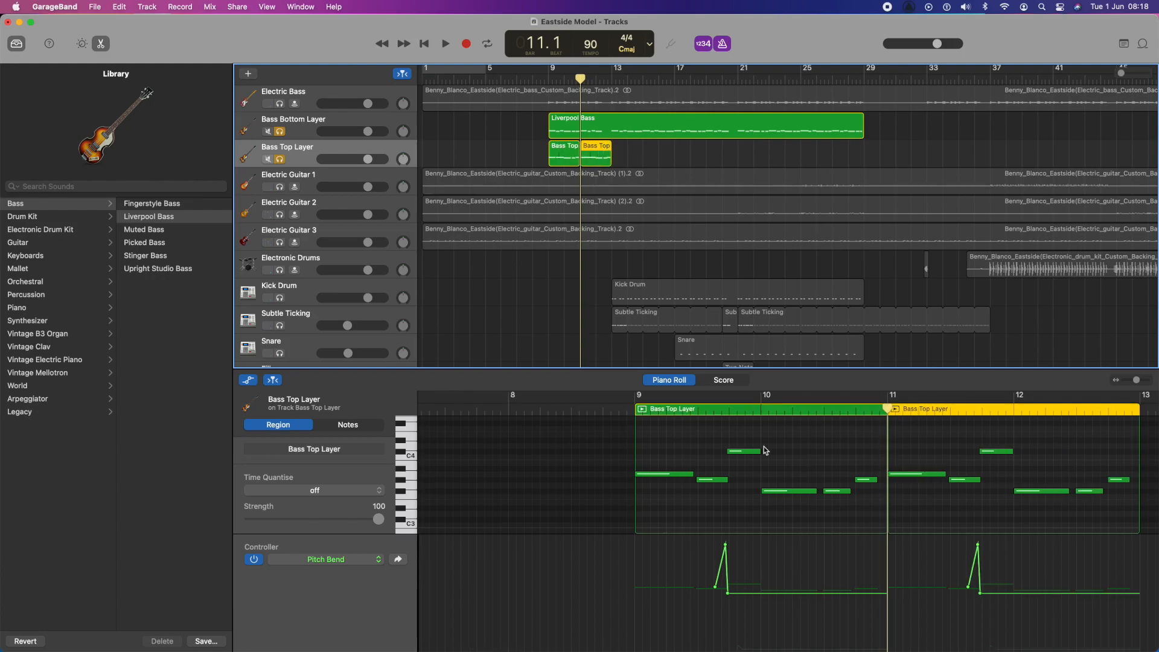
scroll(876, 506, "right", 5)
left_click(860, 491)
key("Delete")
left_click(891, 480)
key("Delete")
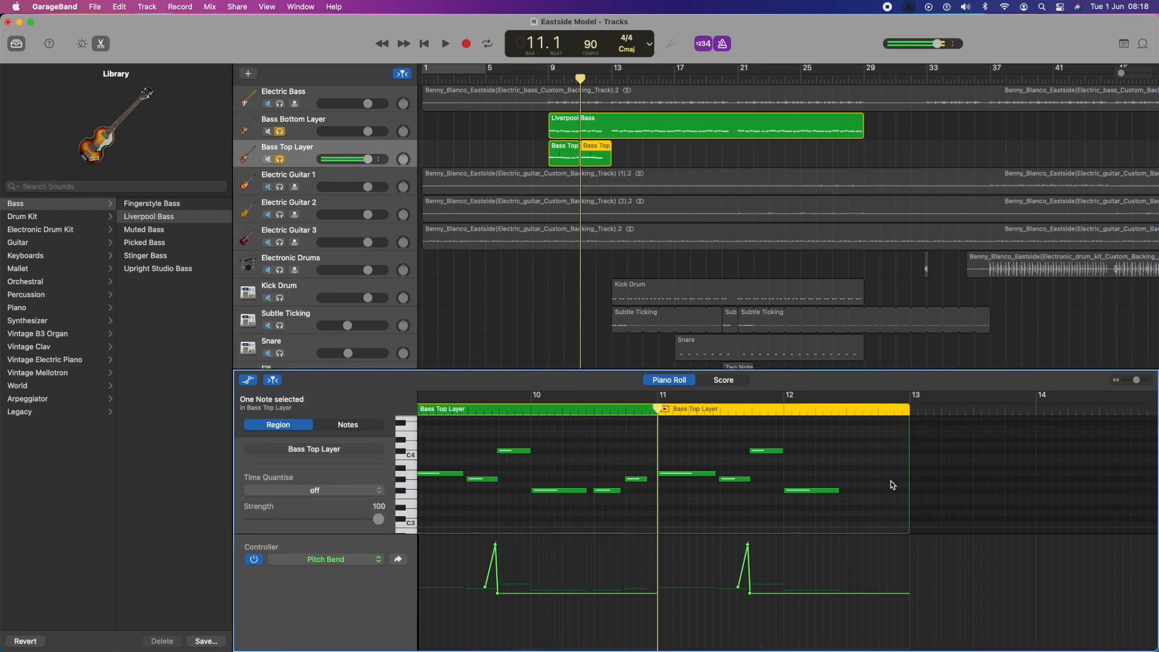
Copy the first Bass Top Layer region to bar 13 and loop the copy to about halfway through bar 20
left_click(557, 149)
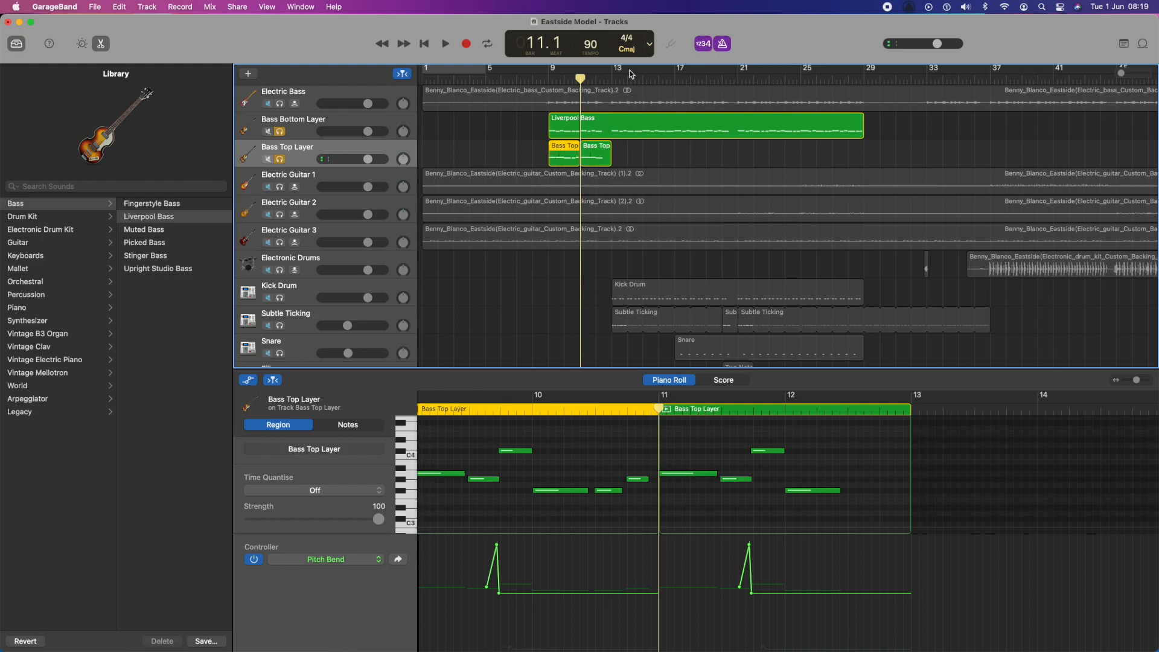
left_click(612, 80)
key("super+v")
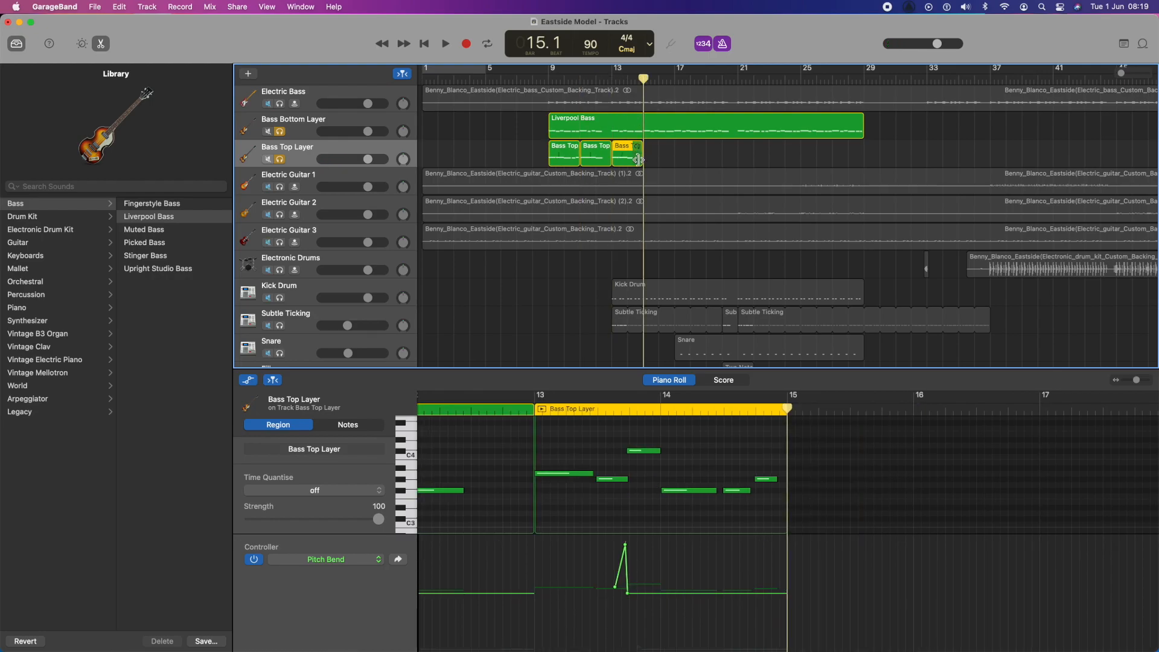
left_click_drag(641, 149, 728, 154)
Split the looped Bass Top Layer region at bar 19, delete the note beyond its end in bar 20, and play it back
left_click(705, 78)
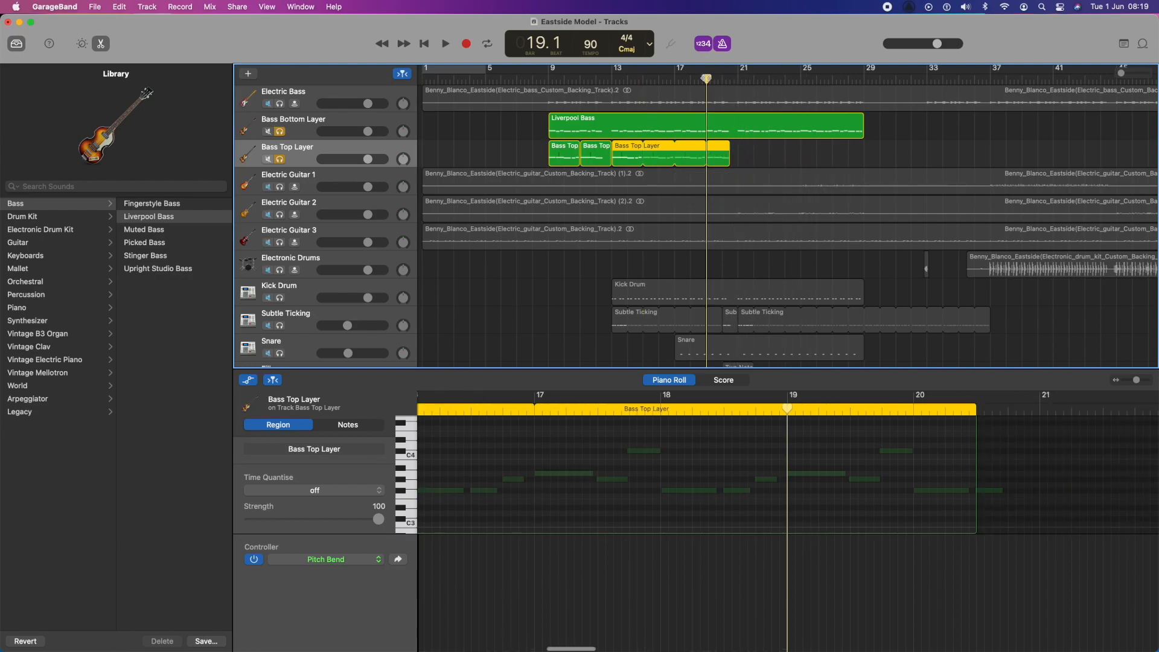
key("super+t")
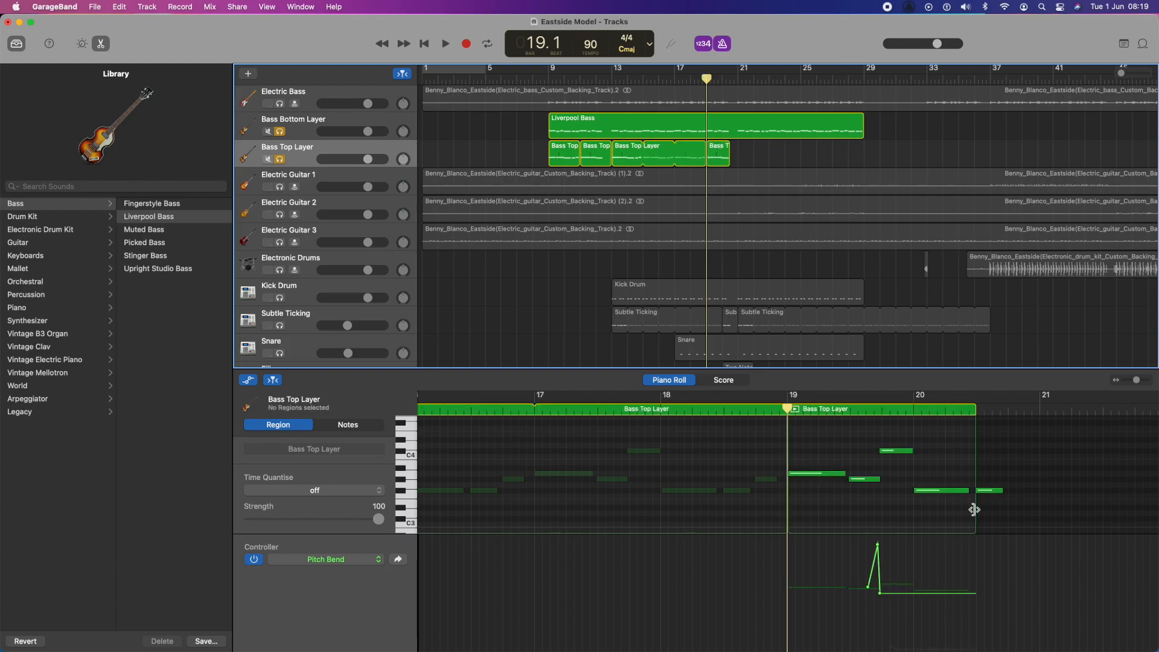
scroll(913, 508, "right", 5)
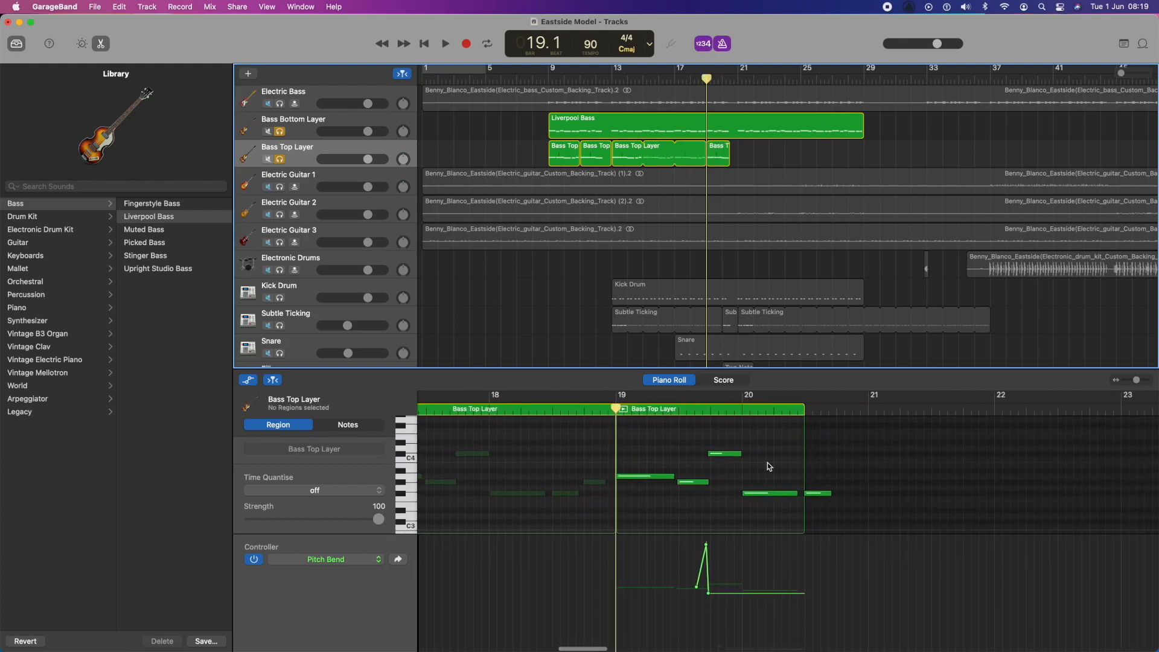
scroll(725, 424, "right", 3)
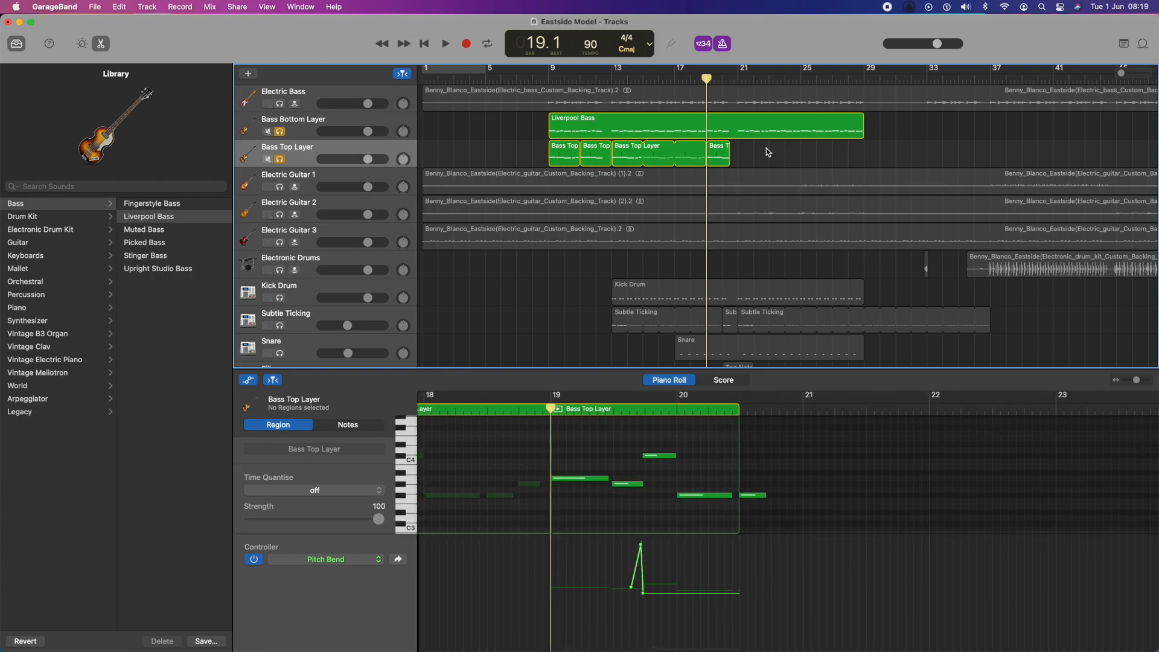
left_click(750, 496)
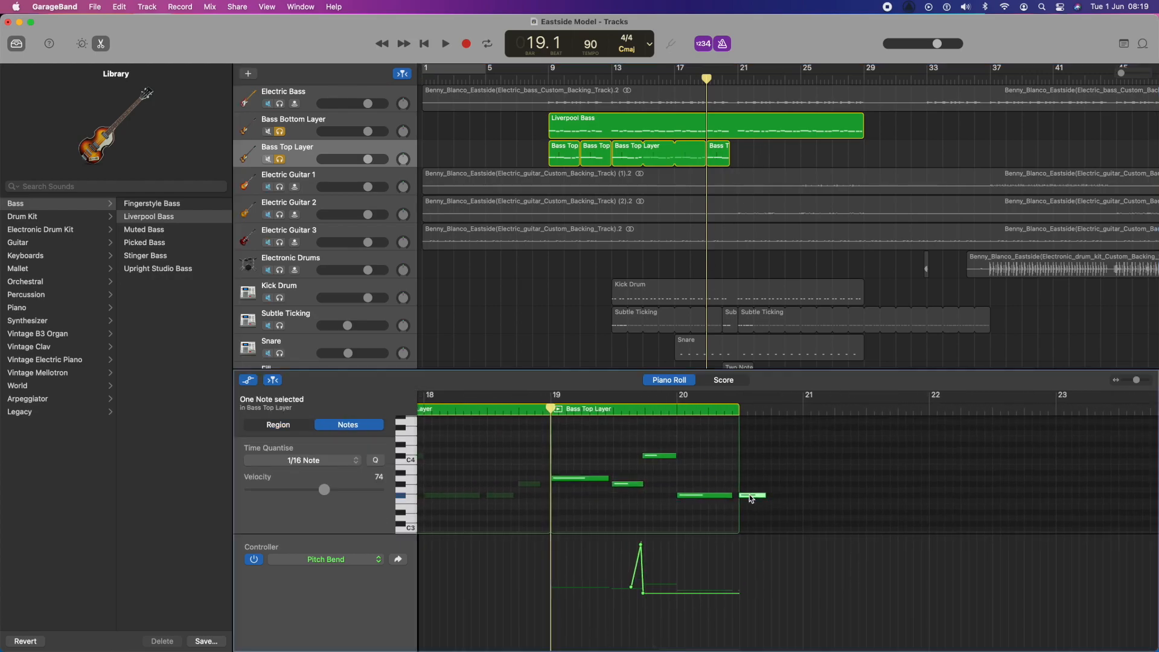
key("BackSpace")
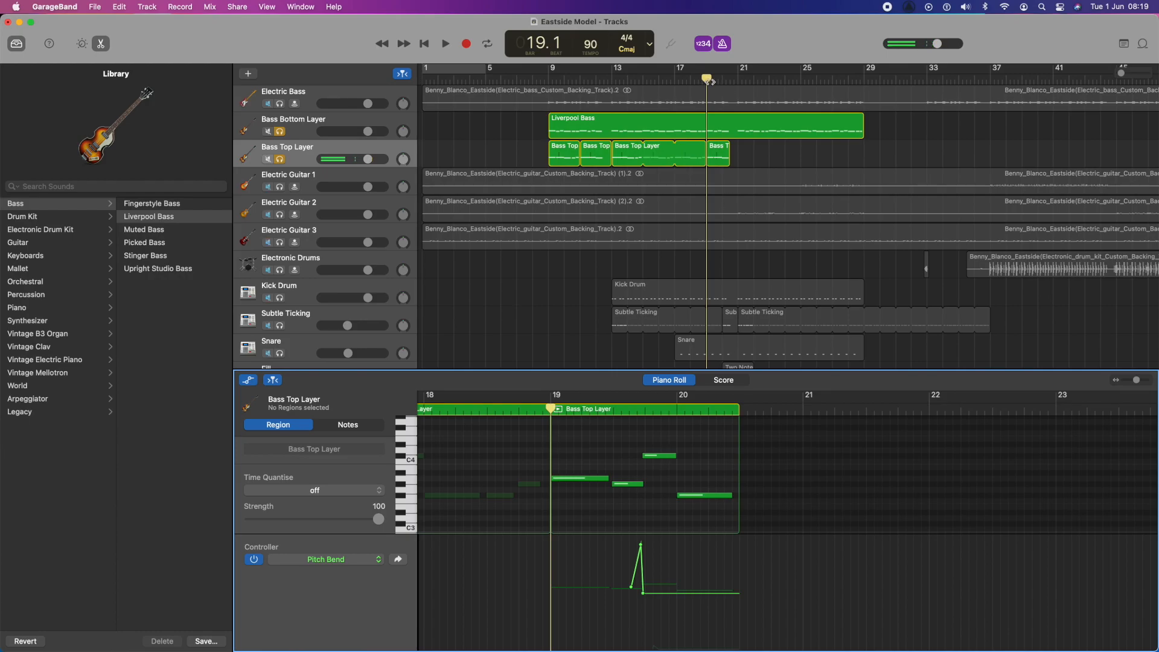
key("space")
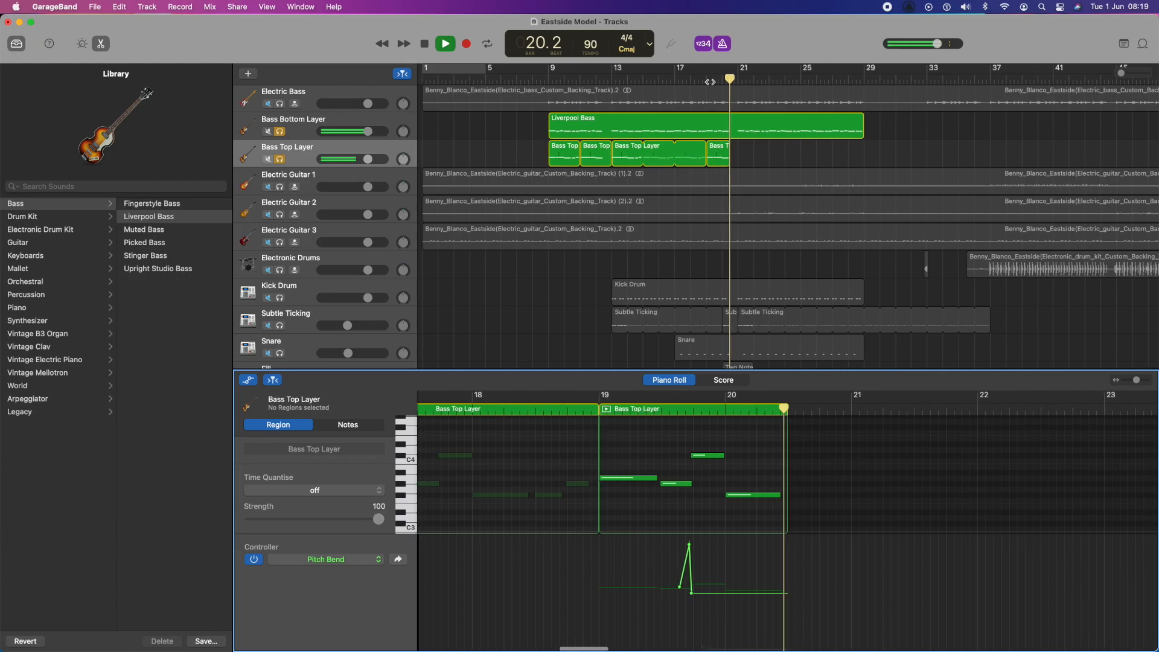
key("space")
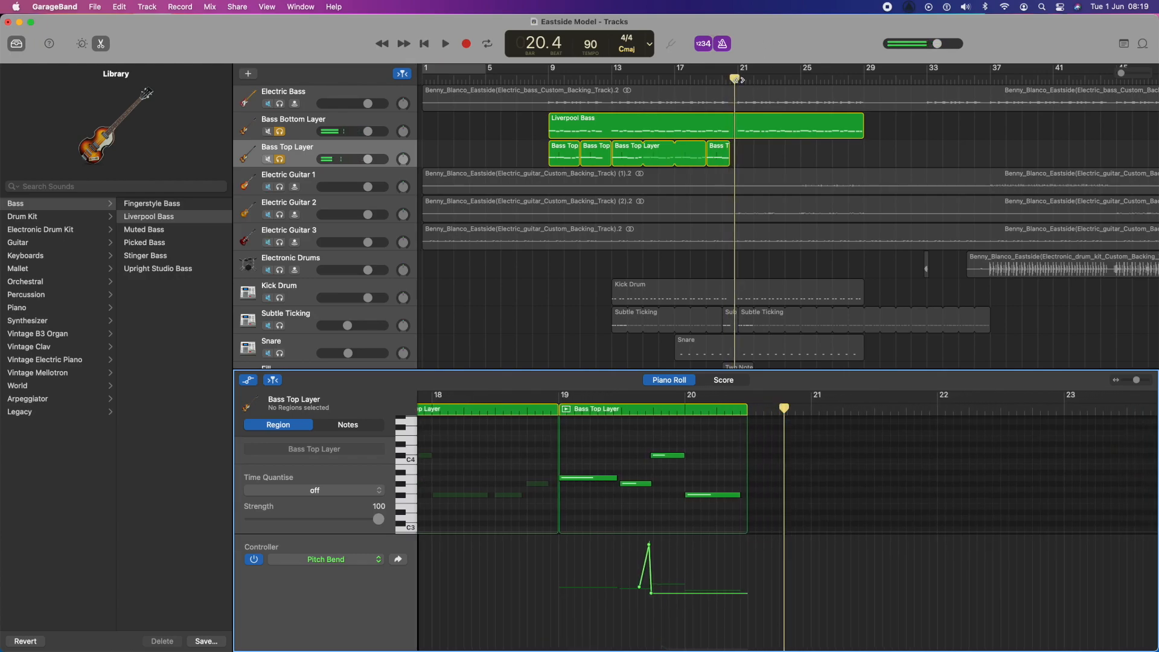
Copy the Bass Top Layer region to bar 21, loop it to bar 29, and play the bass layers from bar 9
key("space")
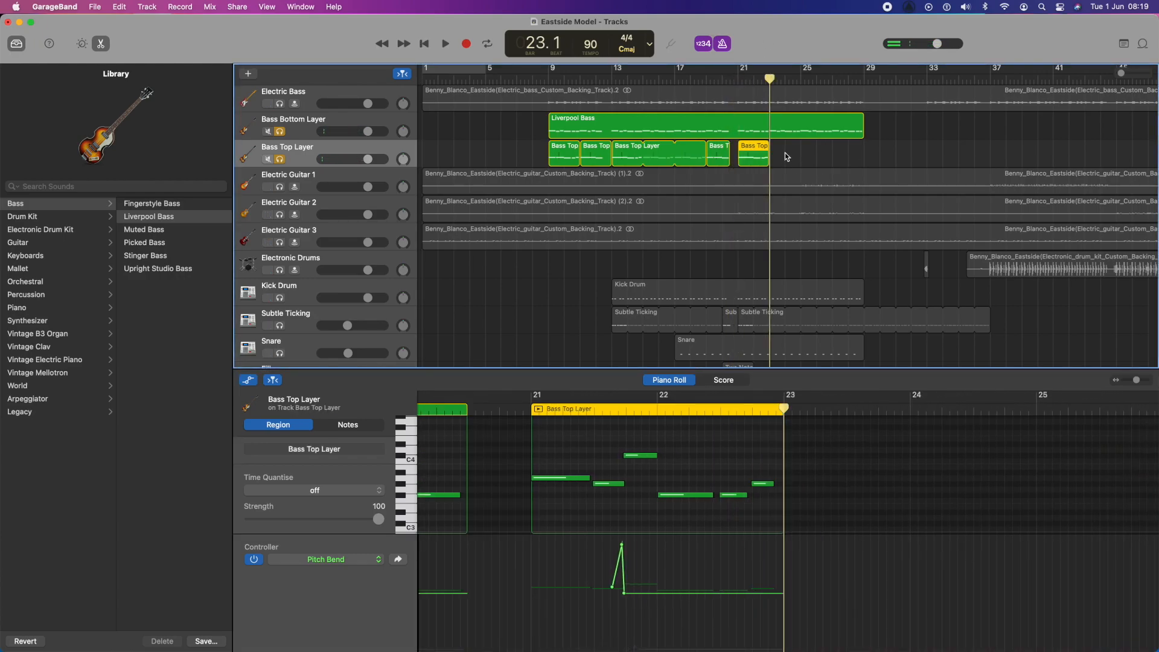
left_click_drag(767, 147, 860, 147)
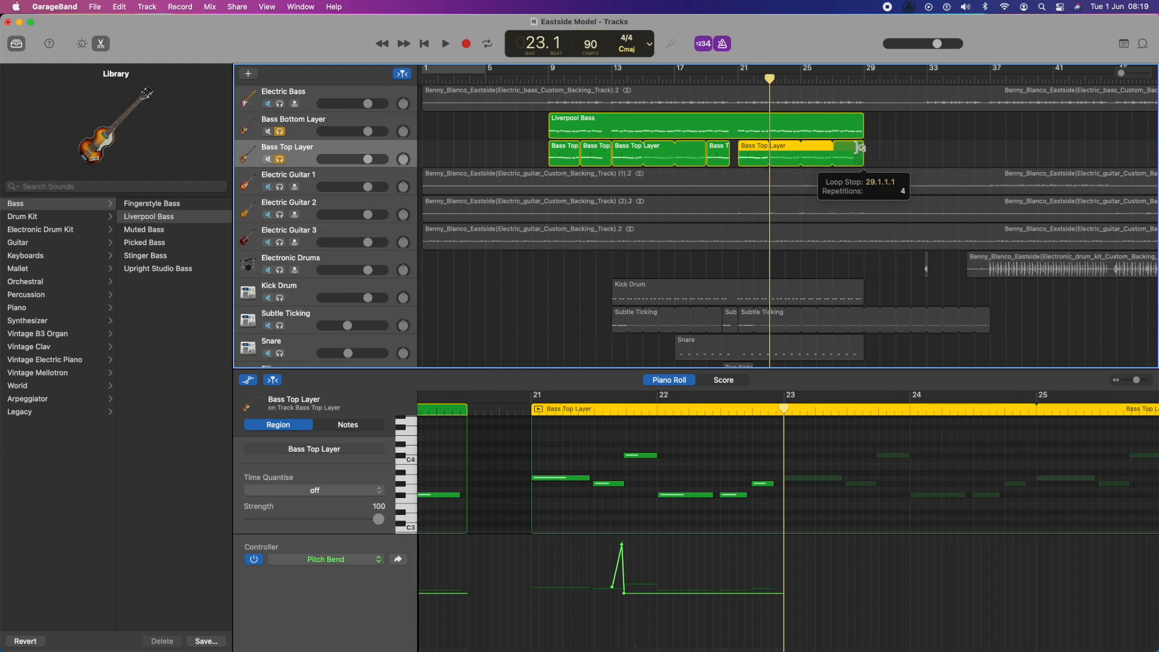
left_click(548, 75)
key("space")
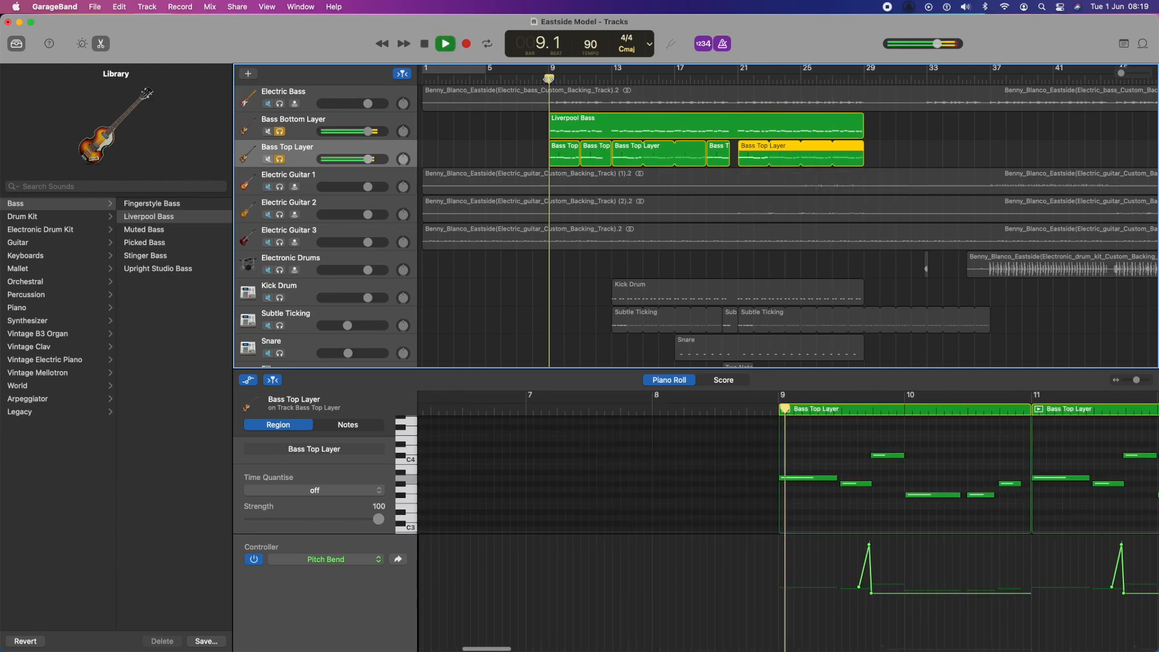
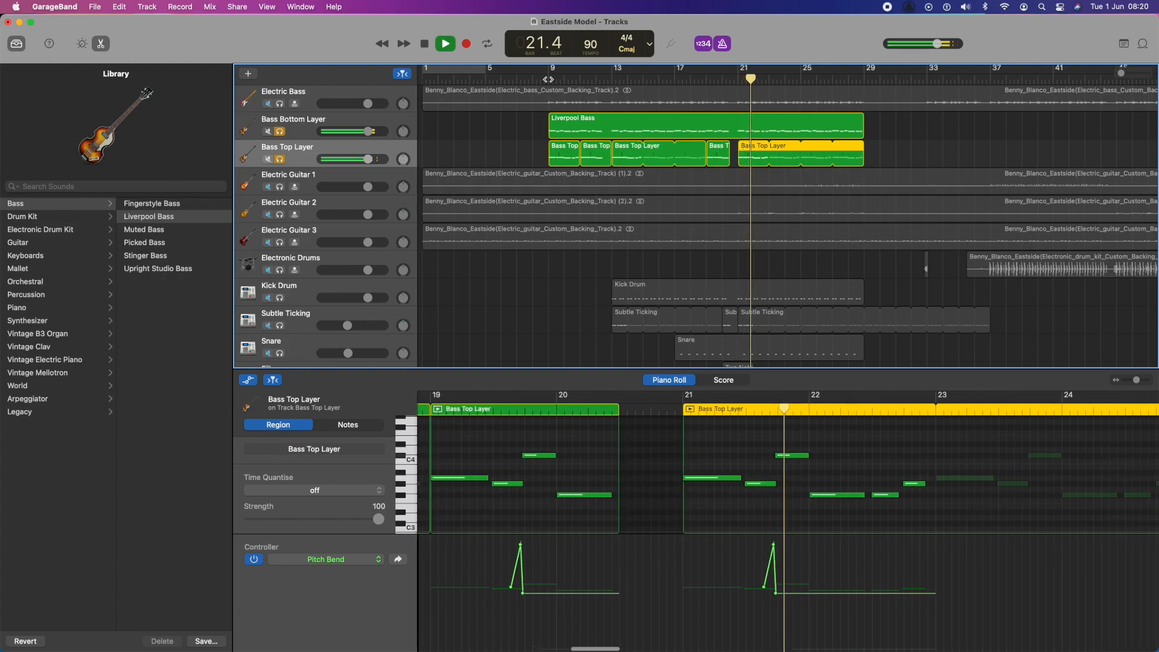
key("space")
scroll(694, 171, "up", 1)
scroll(694, 171, "down", 1)
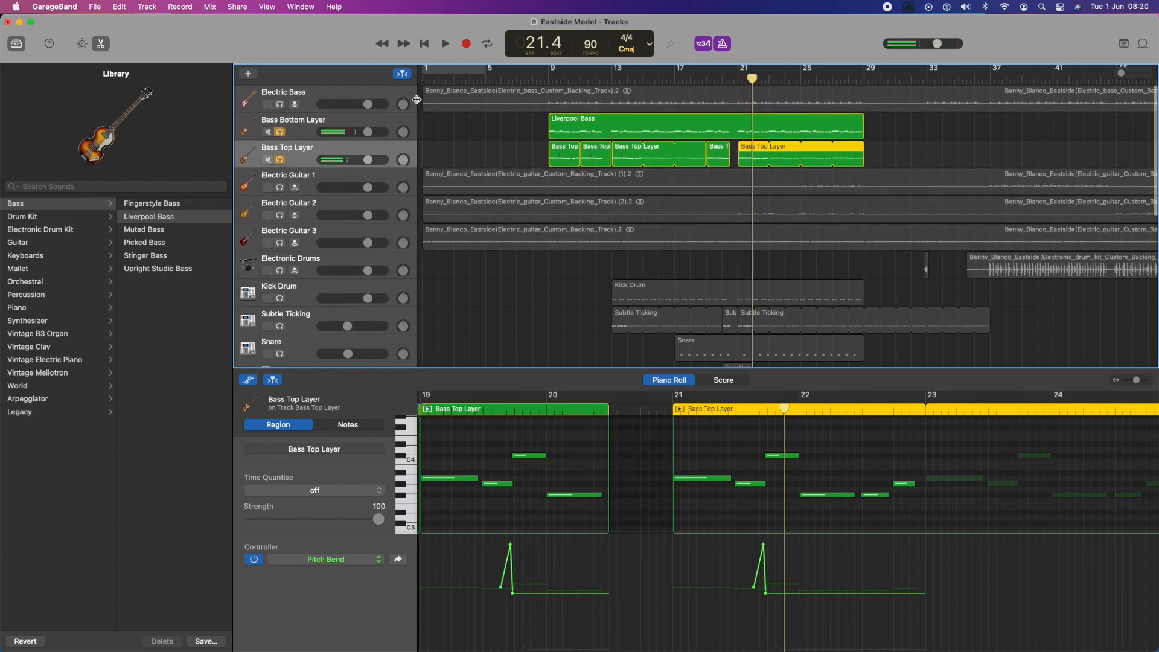
Move the Electric Bass audio region to start at bar 29 and unsolo the Electric Bass and both bass layer tracks
left_click(444, 104)
left_click_drag(425, 104, 868, 114)
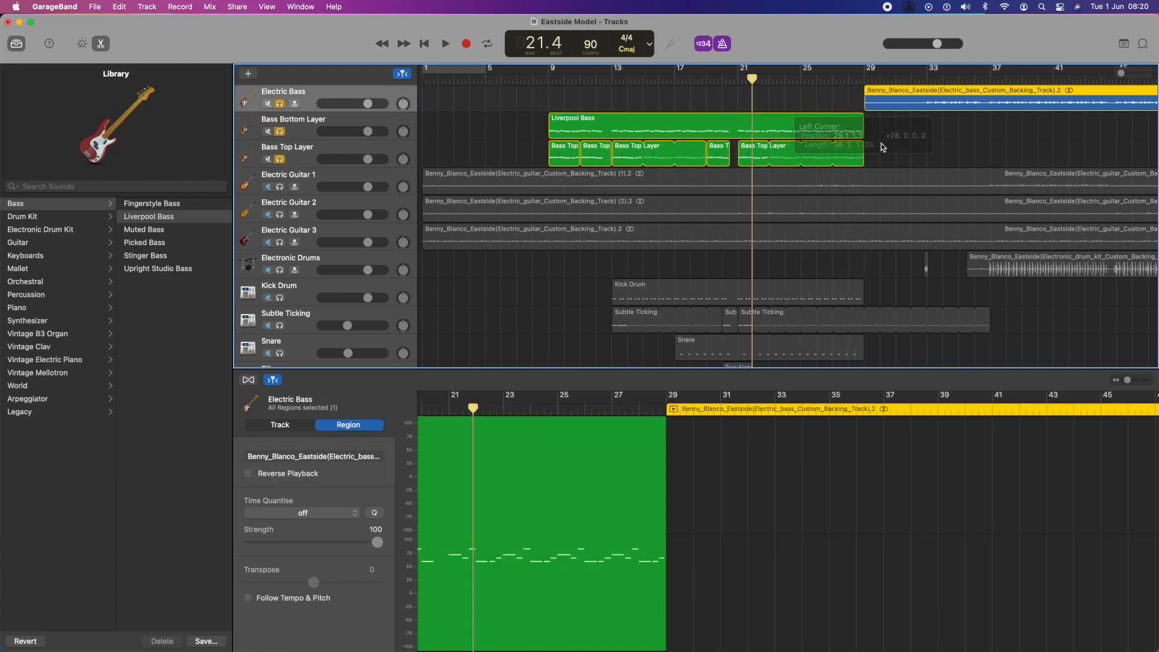
left_click(281, 104)
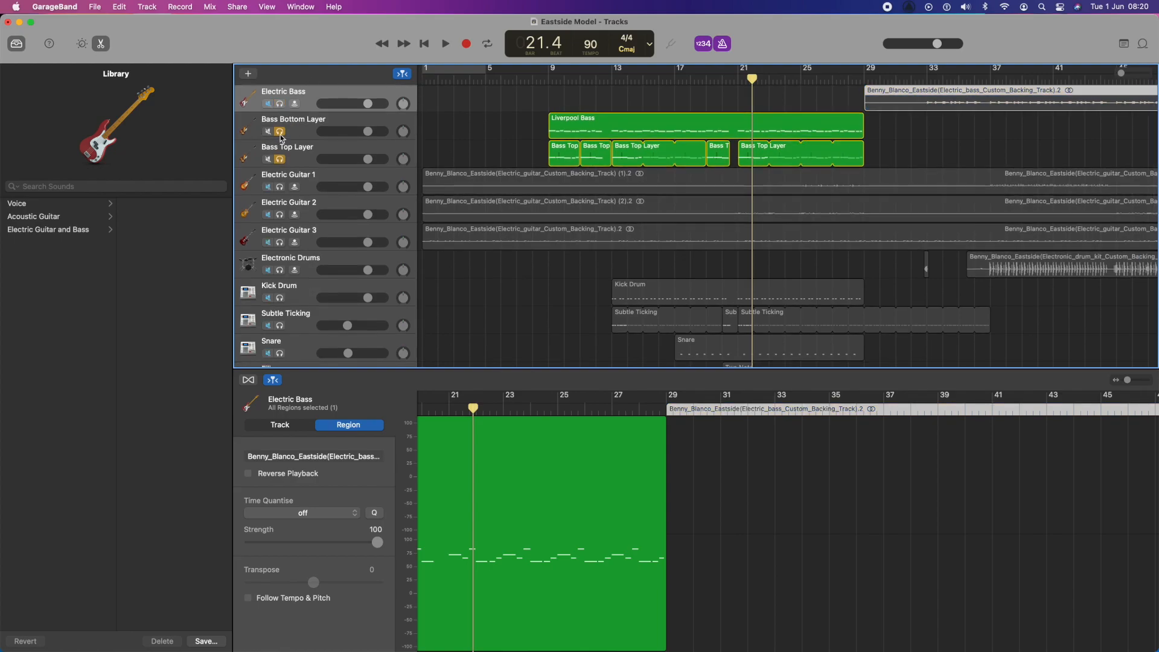
left_click(280, 132)
left_click(279, 160)
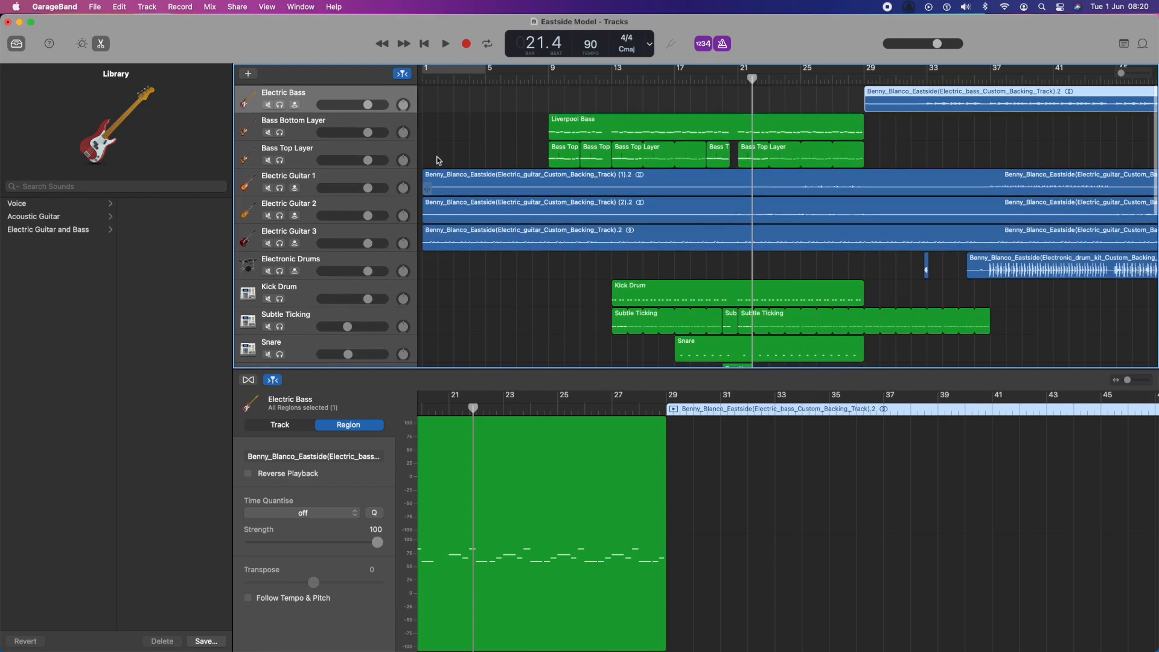
Play back the full arrangement from bar 5 to check how the bass layers fit with the other tracks
left_click(487, 79)
key("space")
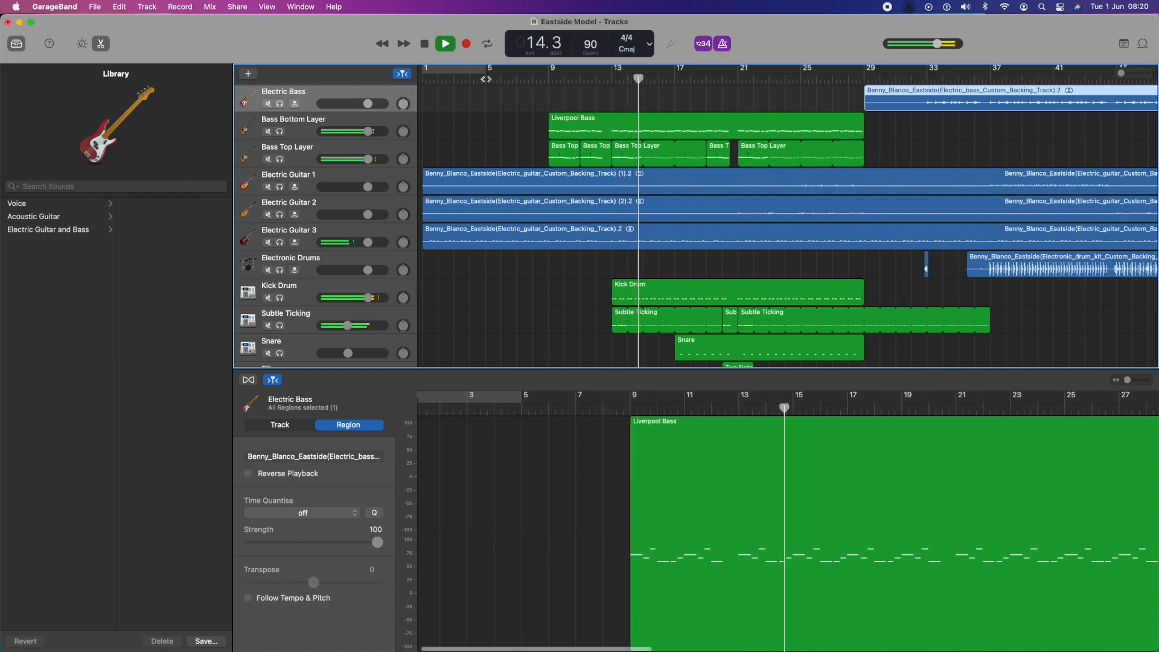
key("space")
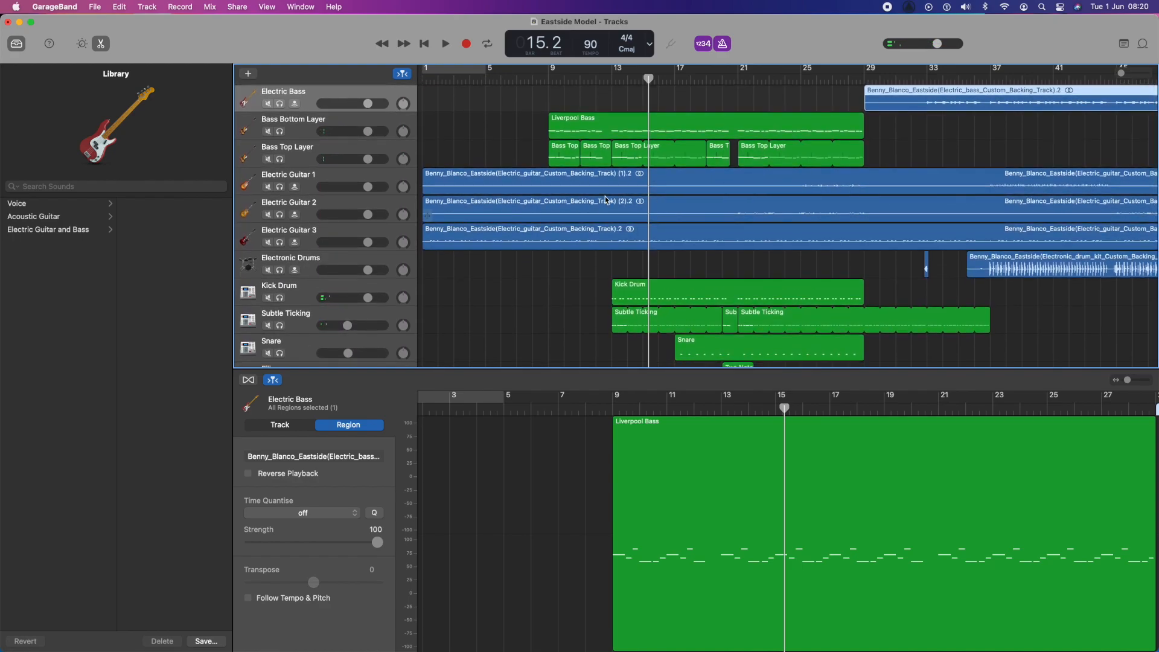
Show the Bass Top Layer notes and pitch bend curves from bar 10 to bar 14 in the Piano Roll and capture a screenshot
left_click(573, 137)
scroll(671, 502, "left", 1)
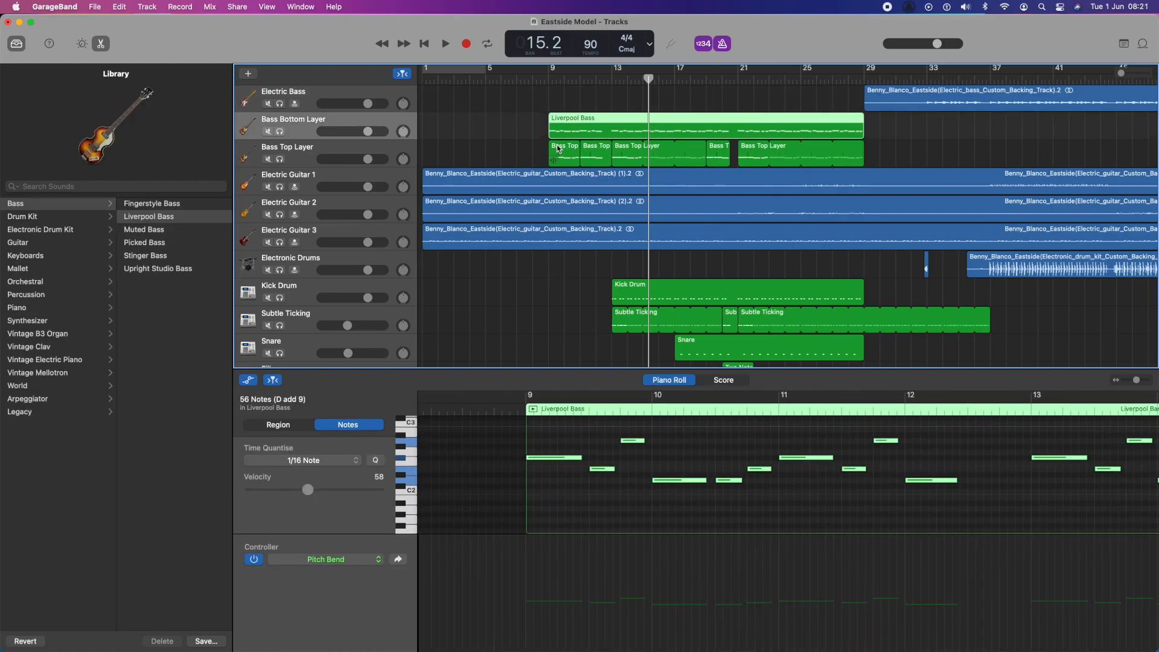
left_click(557, 149)
scroll(675, 495, "right", 3)
scroll(675, 495, "right", 3)
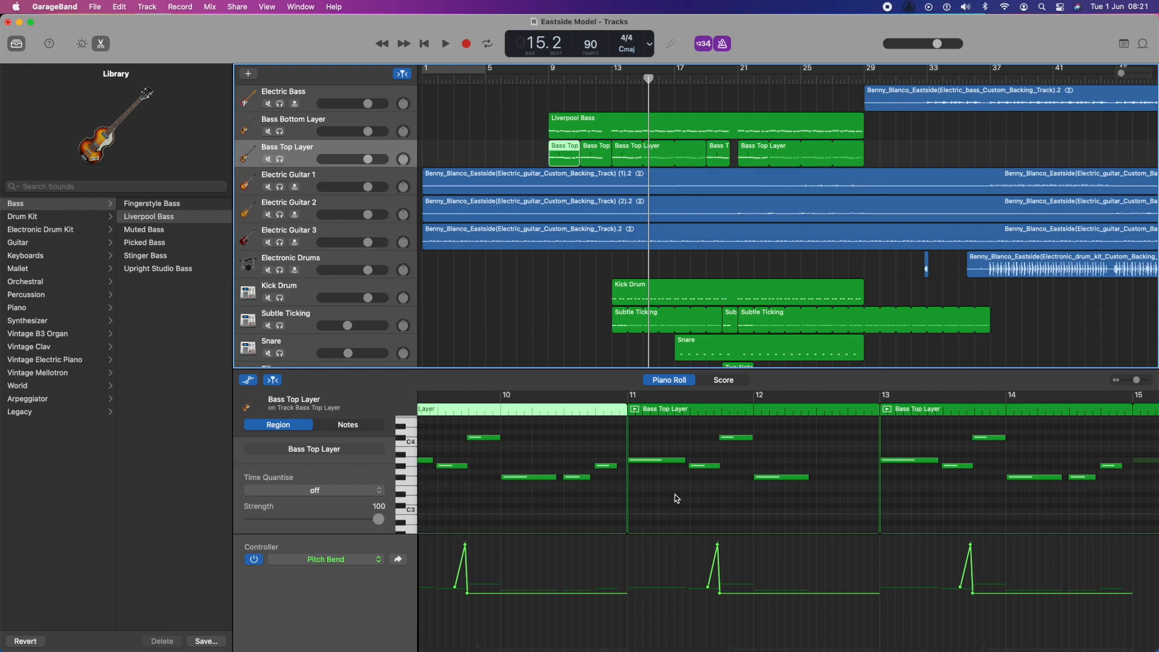
Switch to the Model Unit 7 Presentation in Google Slides and duplicate the two Screenshot 11 slides, 21 and 22
left_click(19, 23)
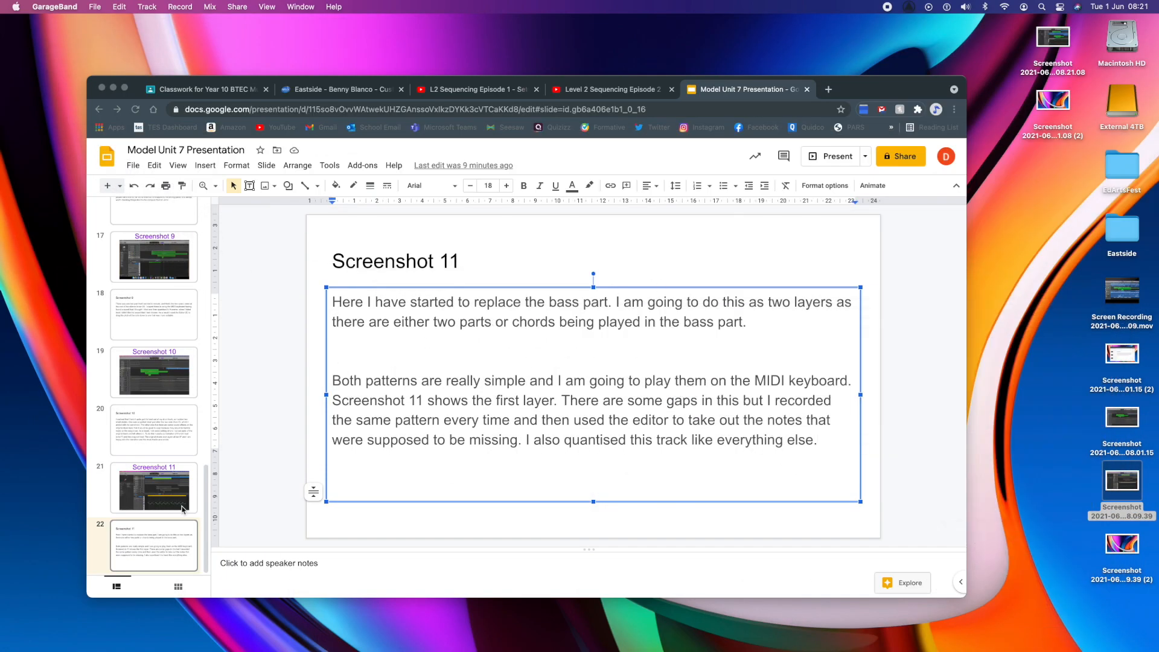
left_click(162, 500)
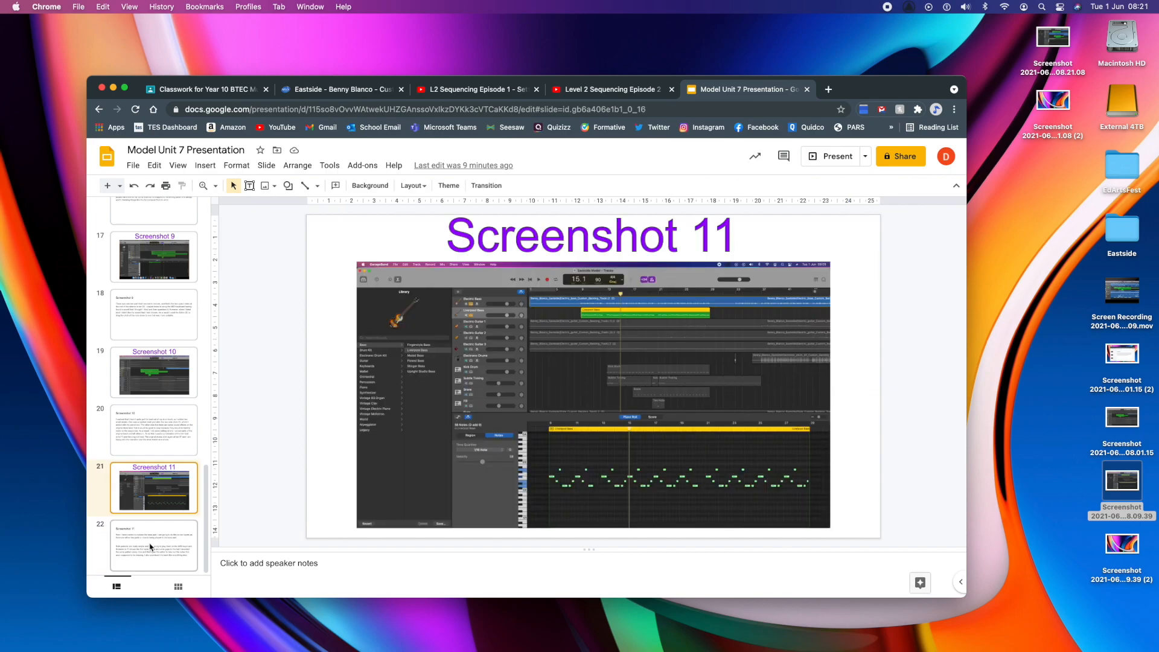
left_click(151, 546)
right_click(152, 547)
left_click(200, 337)
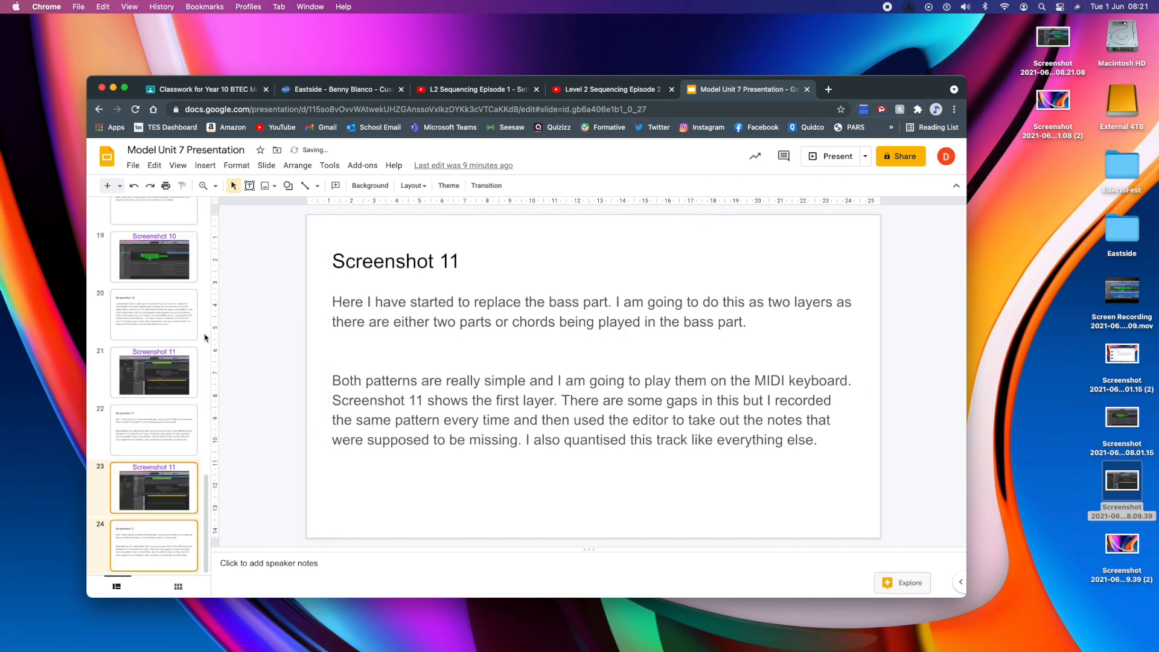
Change the title of the duplicated image slide 23 to "Screenshot 12"
left_click(172, 491)
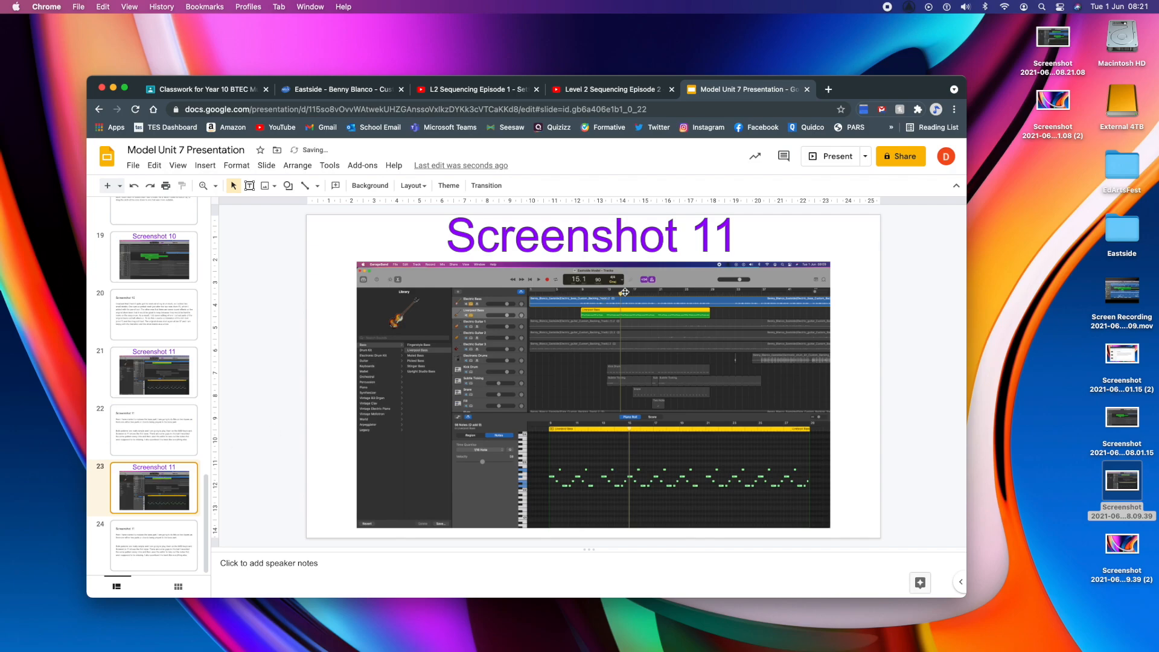
double_click(733, 234)
left_click(520, 276)
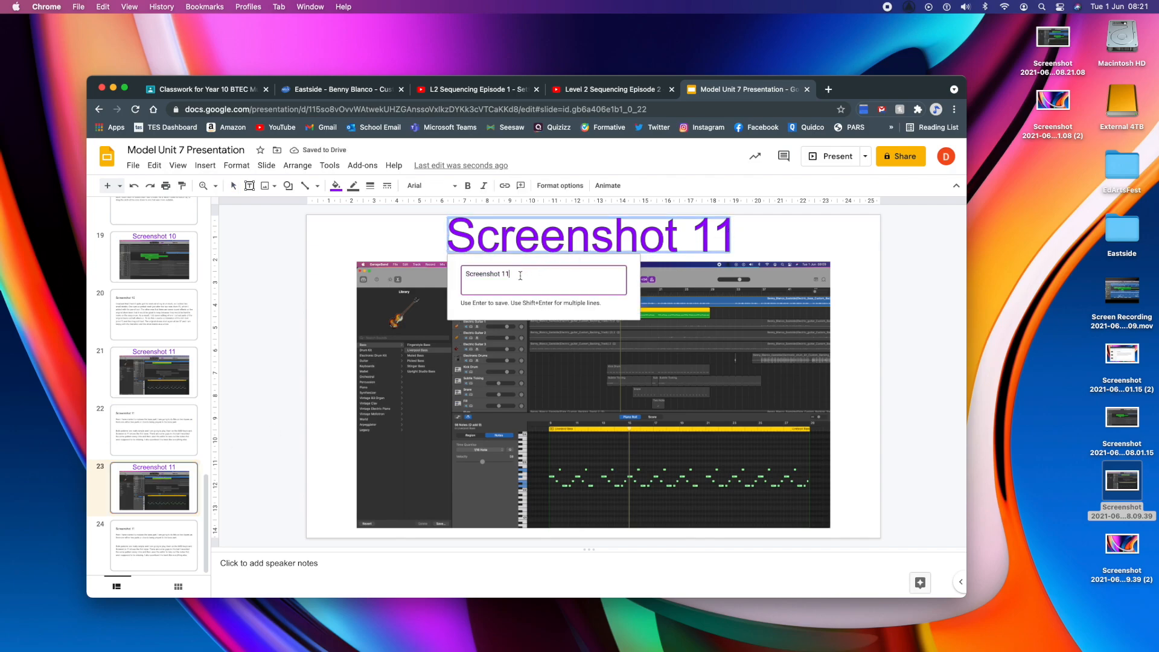
key("BackSpace")
type("2")
key("Return")
Replace the image on slide 23 with the newest GarageBand screenshot from the desktop
left_click(577, 369)
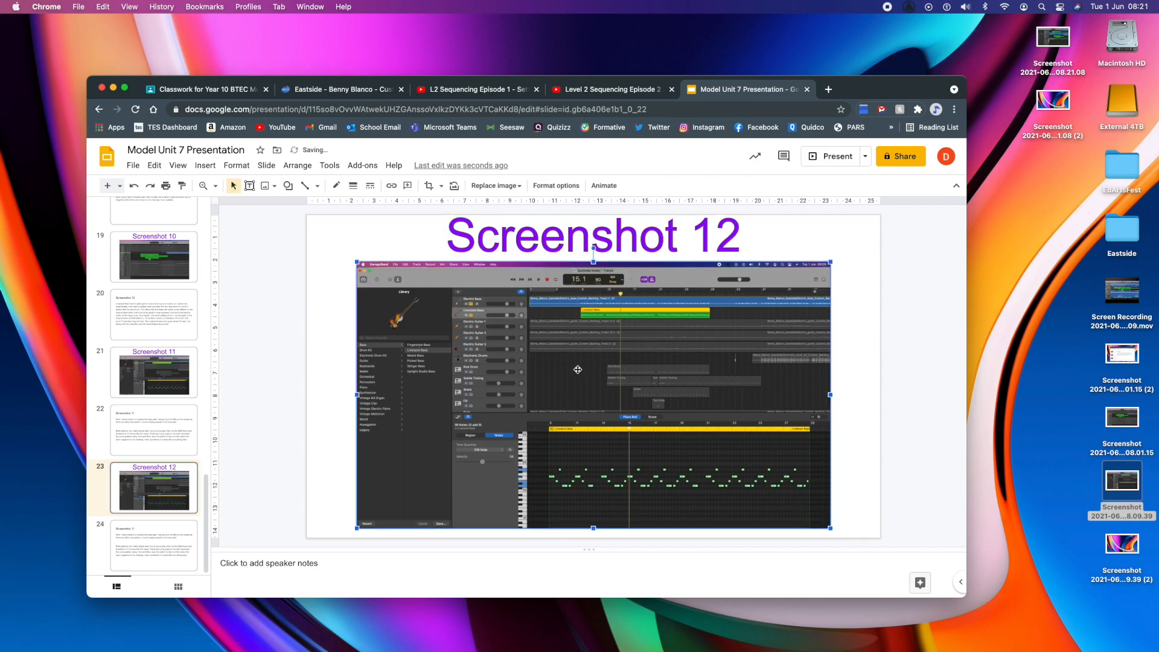
key("Delete")
left_click_drag(1055, 42, 603, 368)
right_click(576, 367)
mouse_move(731, 378)
left_click(775, 384)
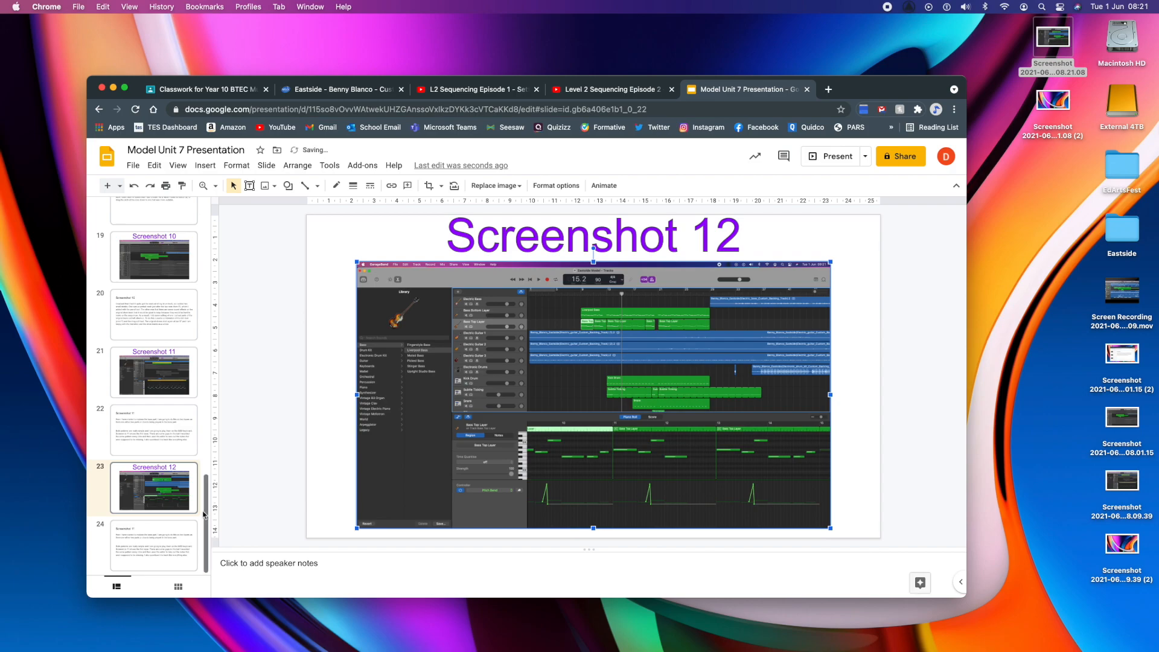
Change the title of text slide 24 to "Screenshot 12"
left_click(154, 546)
left_click(456, 257)
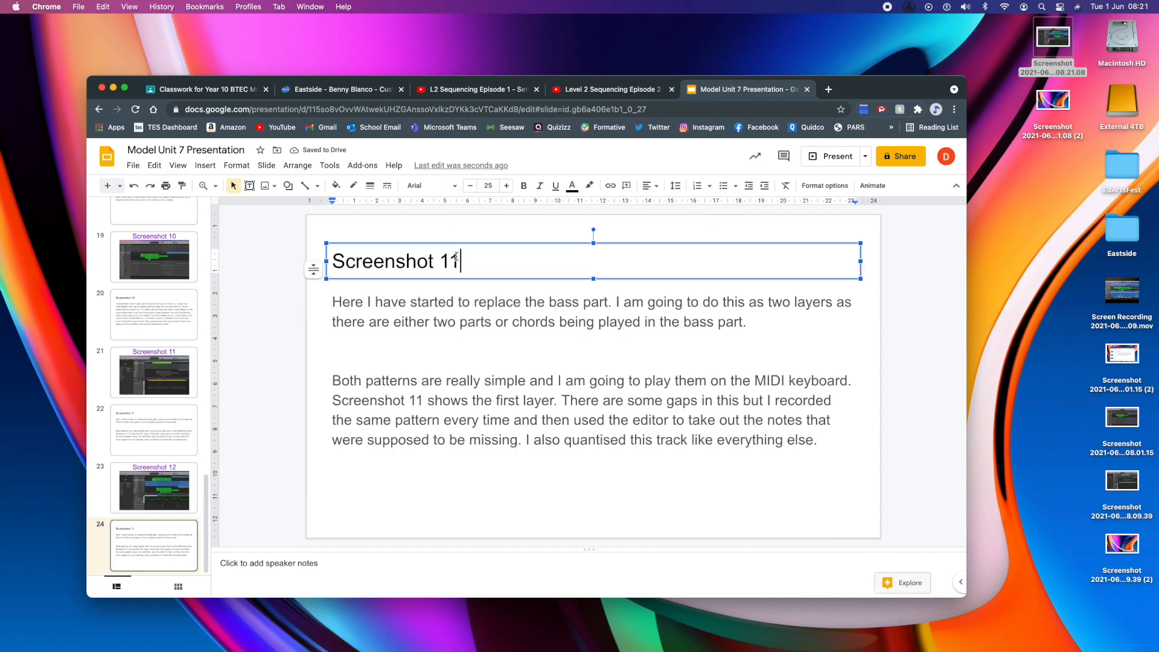
key("BackSpace")
type("2")
Replace slide 24's body text with "This is me recording the upper layer of the bass track, again using the MIDI keyboard."
left_click_drag(826, 441, 268, 301)
type("This i")
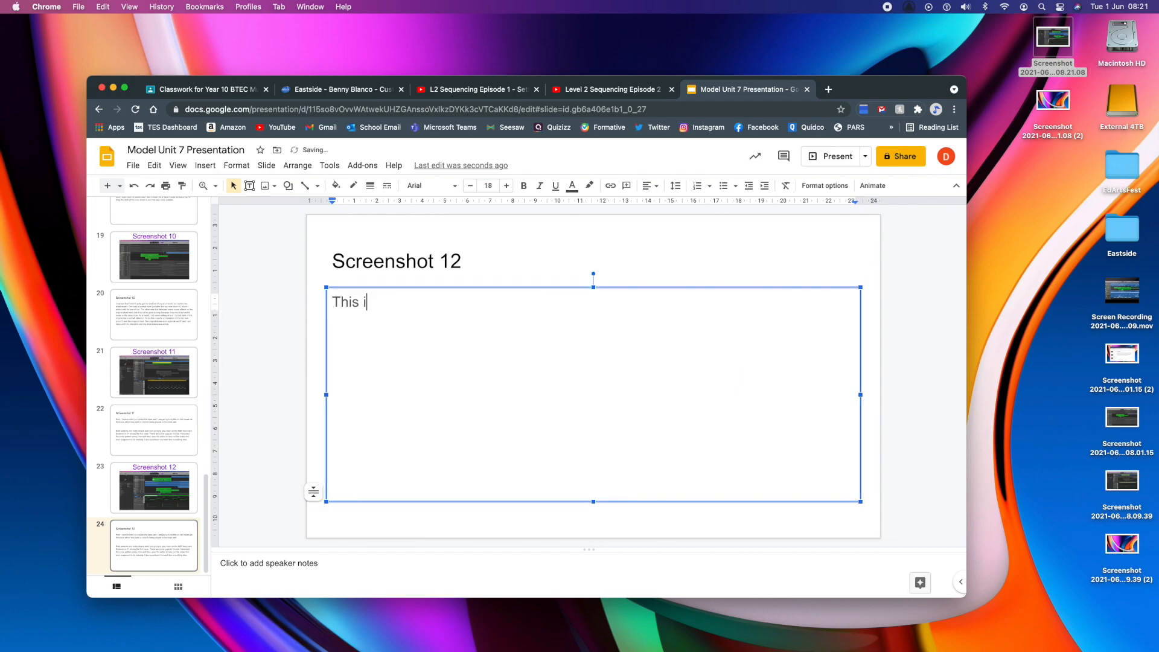
type("s me recording ")
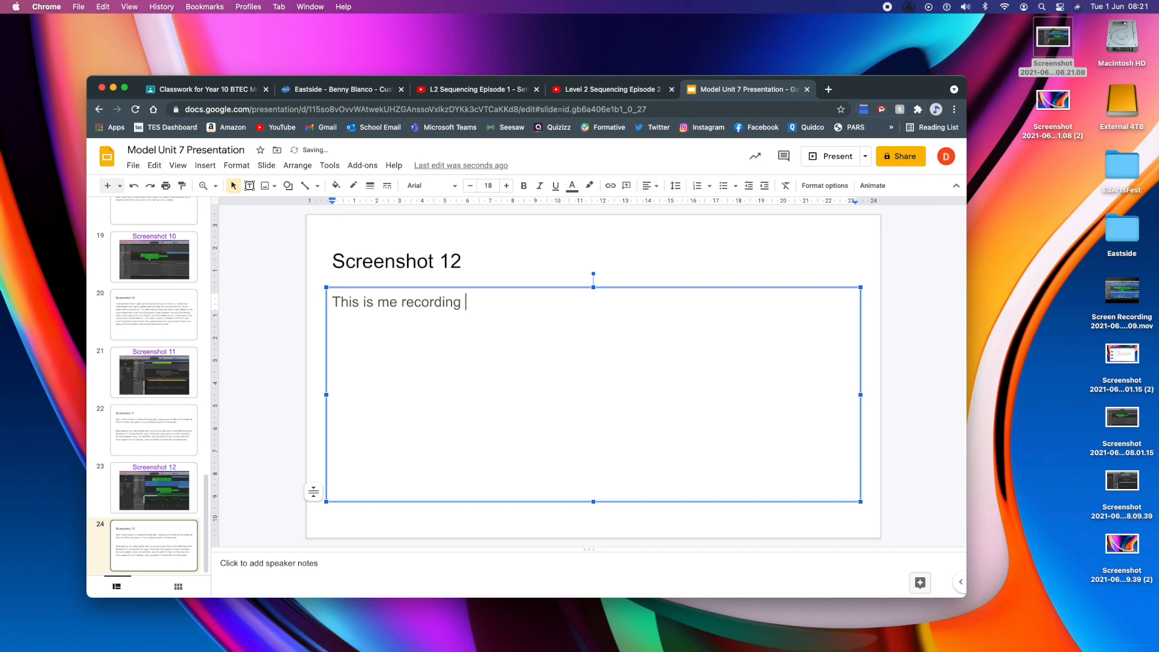
type("the upper layer of the bass")
type(" track, again ")
type("using the MIDI")
type(" keyboard.")
Add the sentence "I used similar techniques for this but there is a pitch bend between the second and third notes."
type(" I used similar tec")
type("hniques fo")
type("r this b")
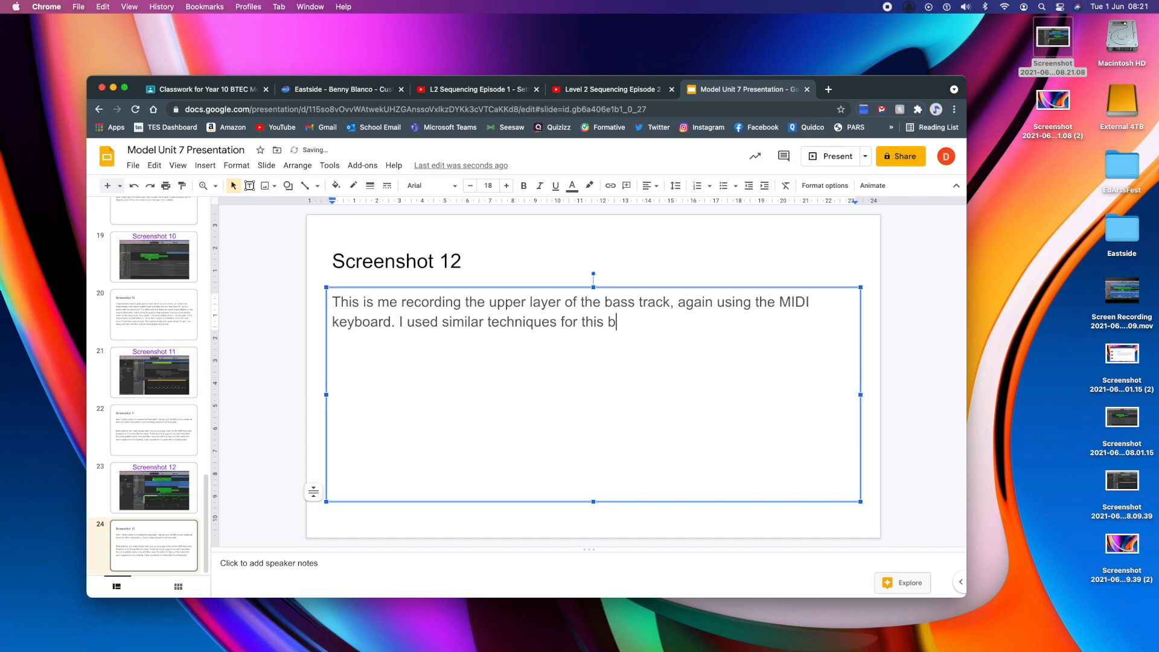
type("iut there is a pitch bend between th")
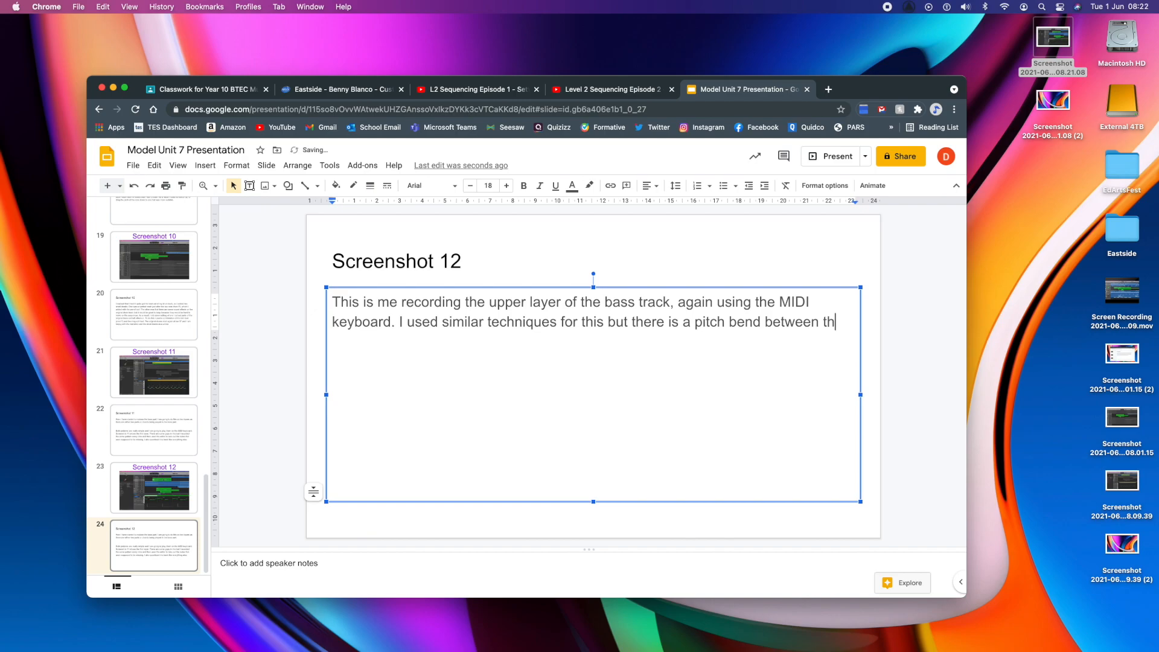
type("e secon d and third notes. ")
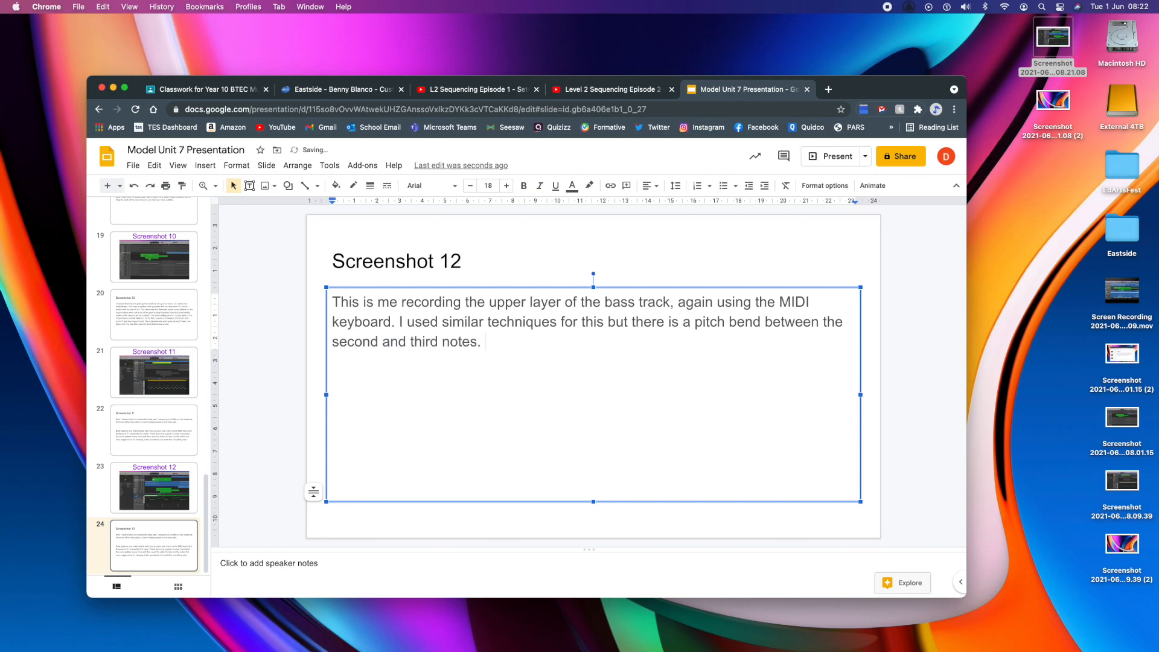
Explain that the keyboard's pitch bender and the editor's automation feature shaped the bend, adding "This involved a fair amount of trial and error."
type("To do this I used the pitch bender")
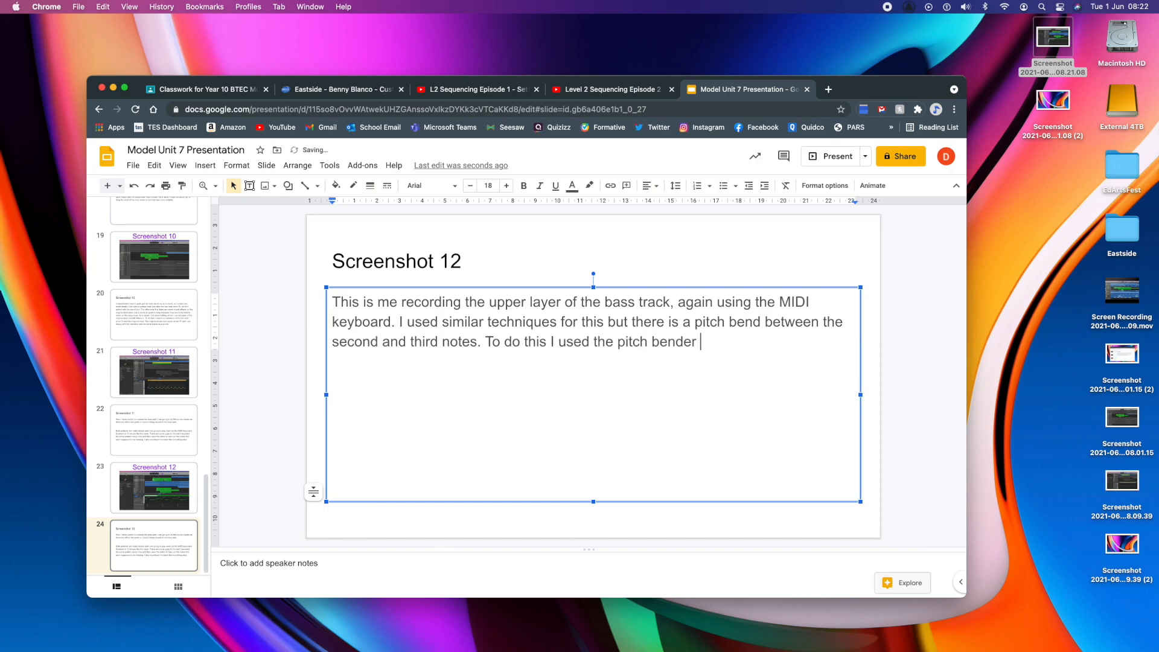
type(" on the keyboard an")
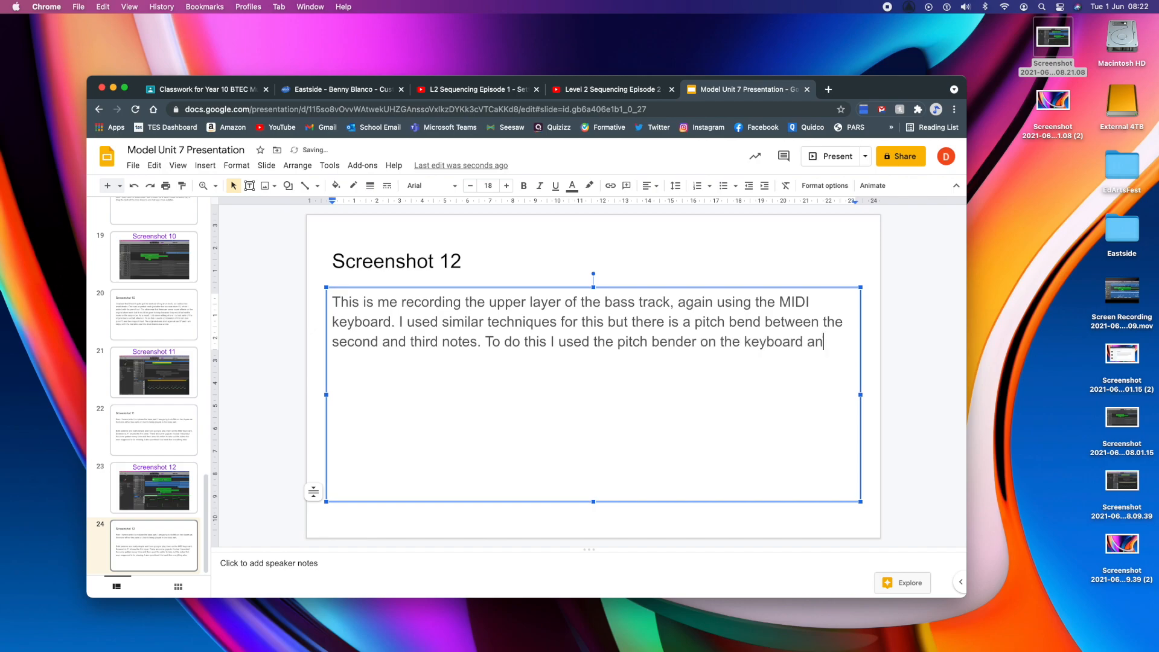
type("d then I used th")
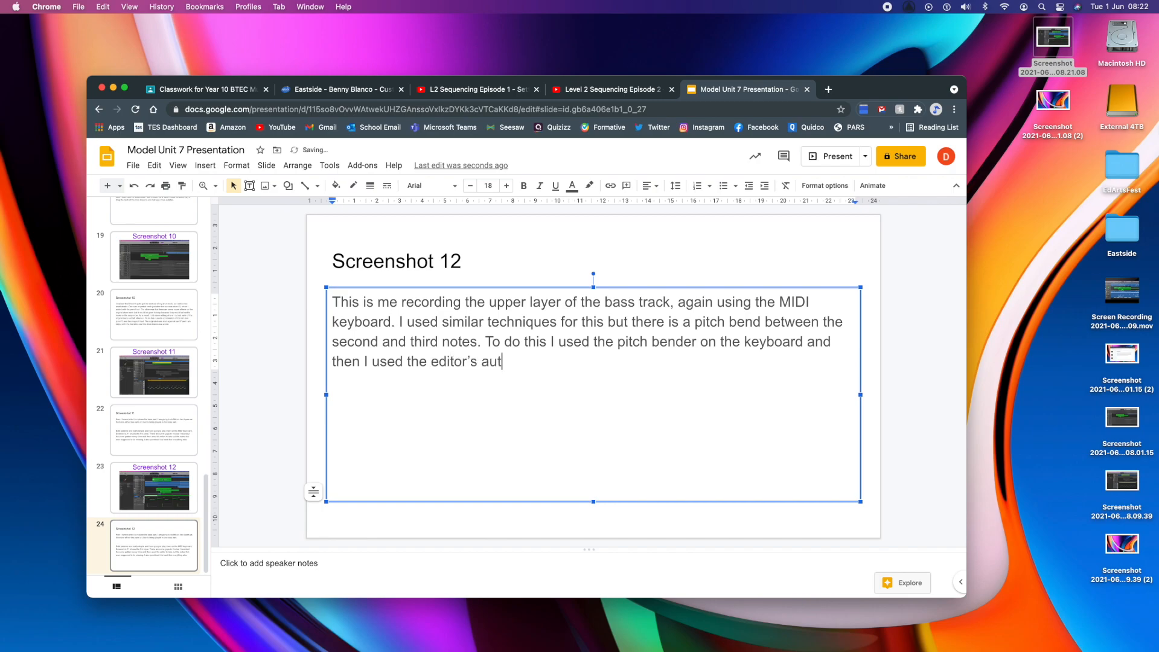
type("e editor's automation feature to edit the bend until I was happy with it")
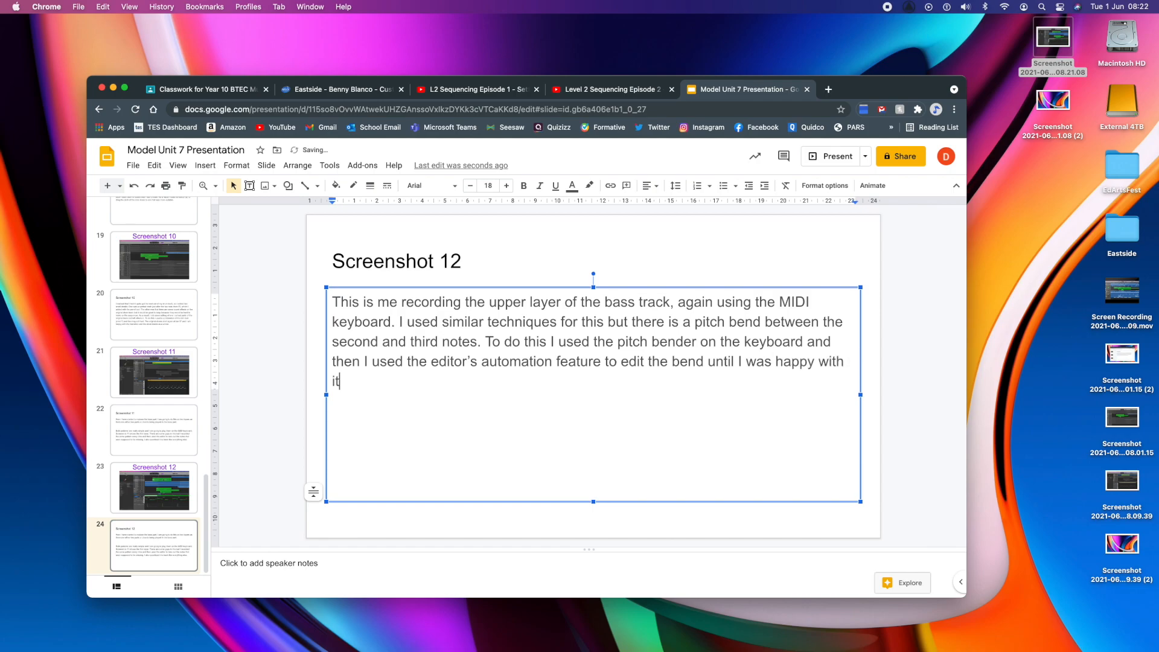
type(". This involved a fair amount of tr")
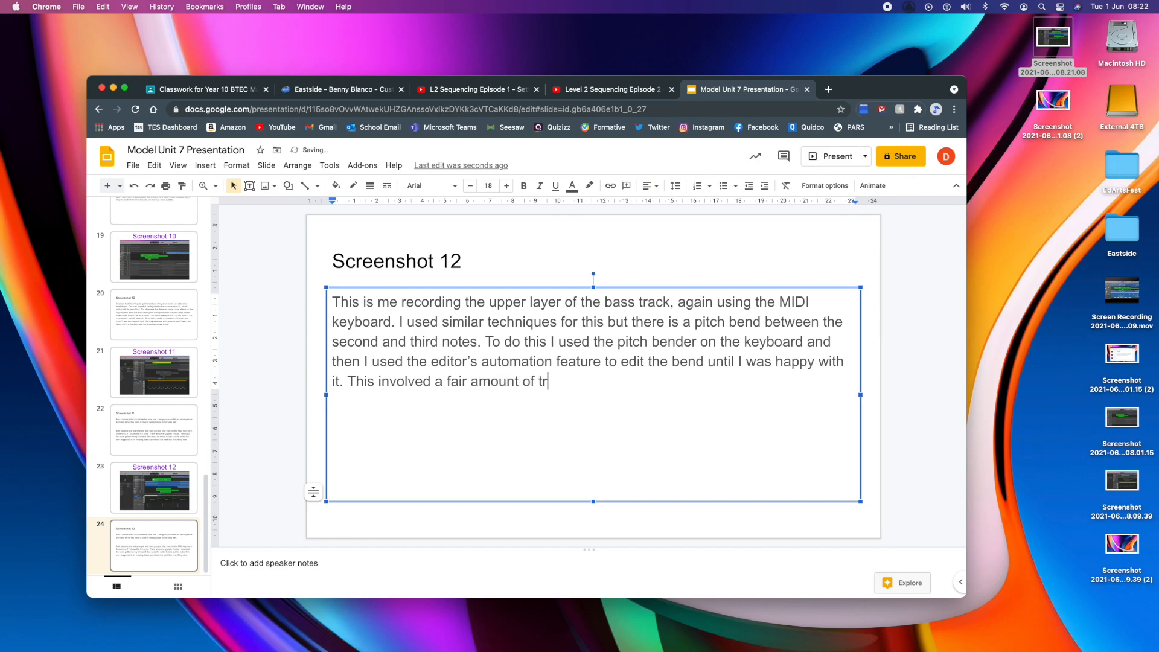
type("and error.")
Add a second paragraph, "Once I had a bend I was happy with I used the loop tool", cautioning that not all of the track is identical
key("Return")
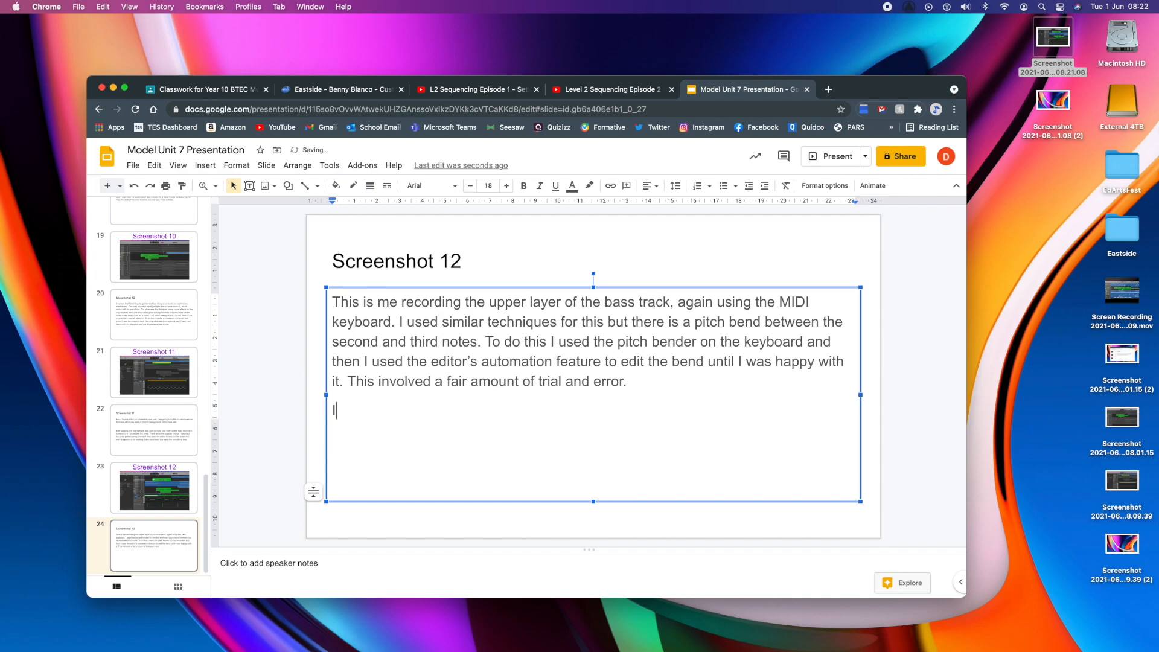
type("Once I had a bend I was ")
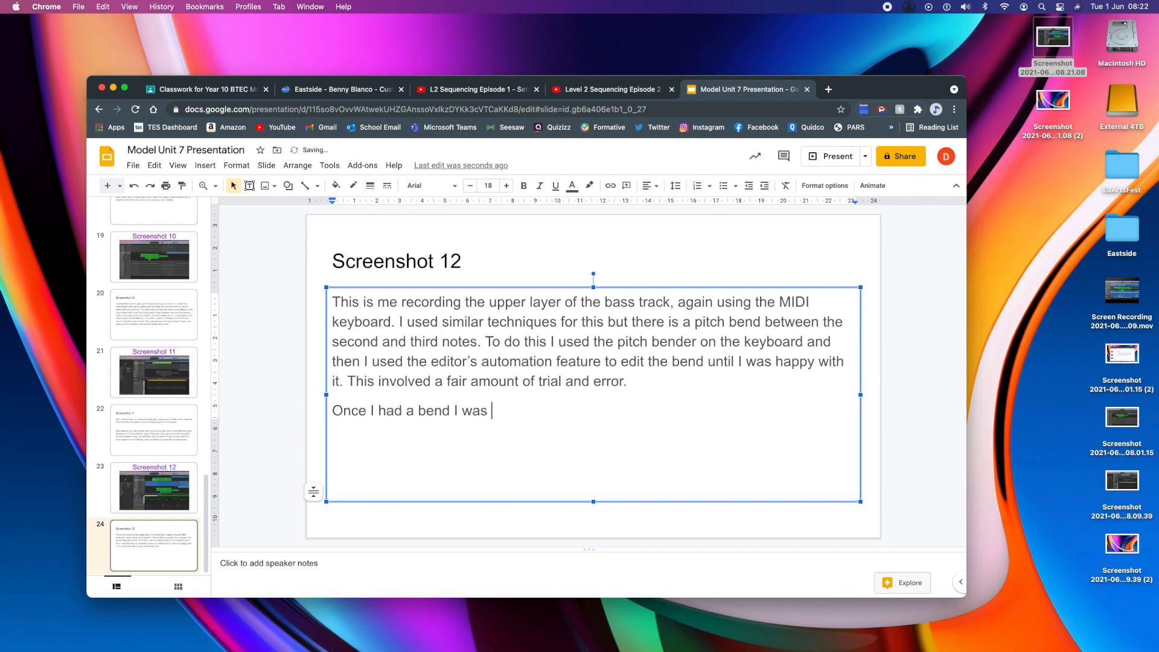
type("happy with I used the loop tool, but ")
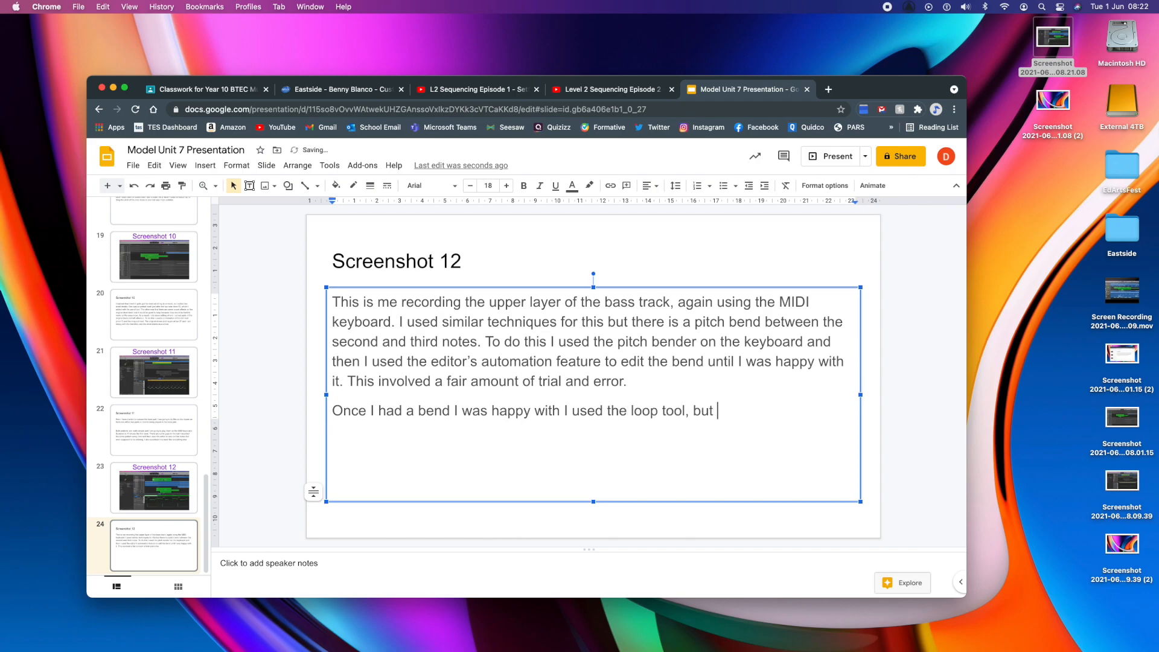
type("I had to be careful bec")
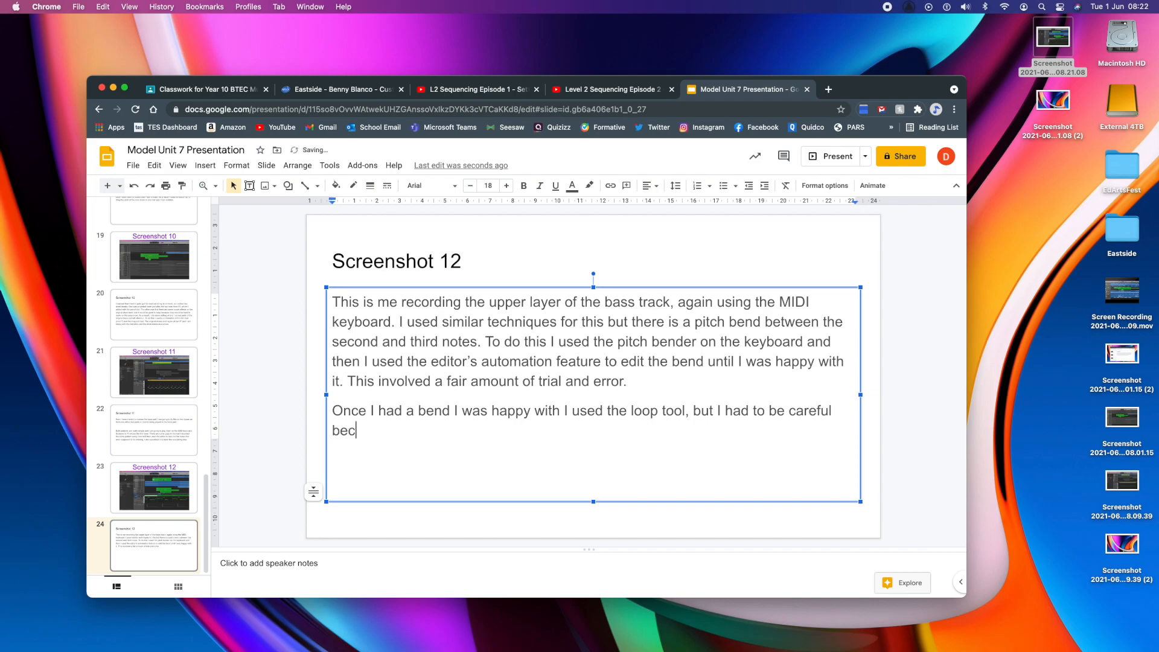
type("ause not all of the t")
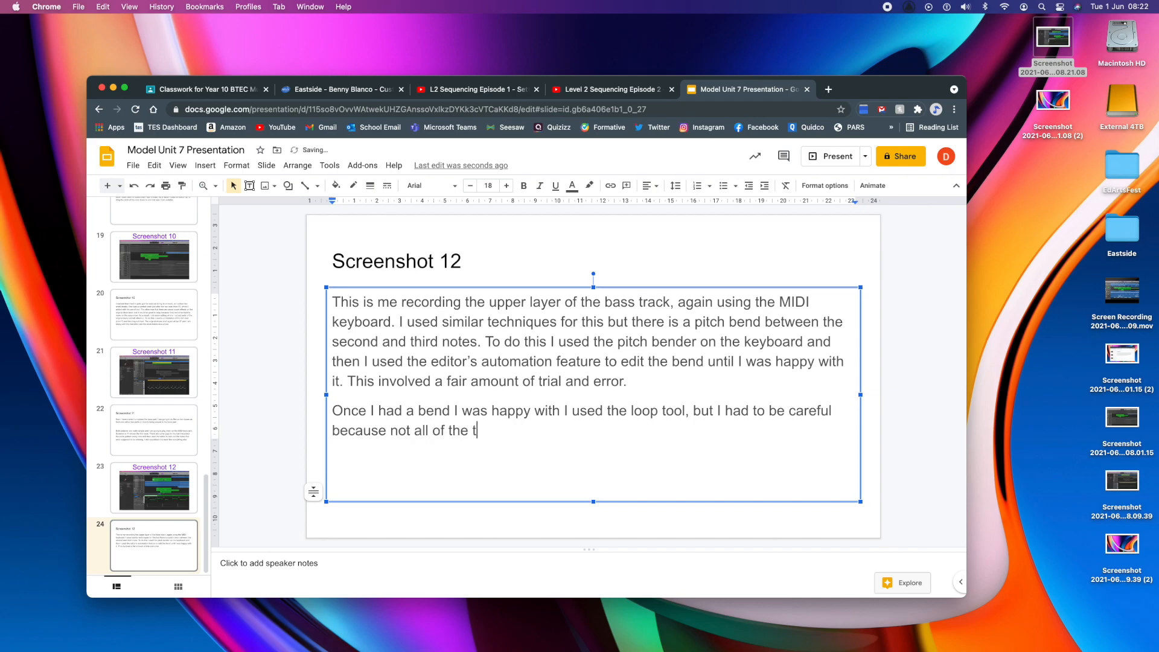
type("rack are eiidentical")
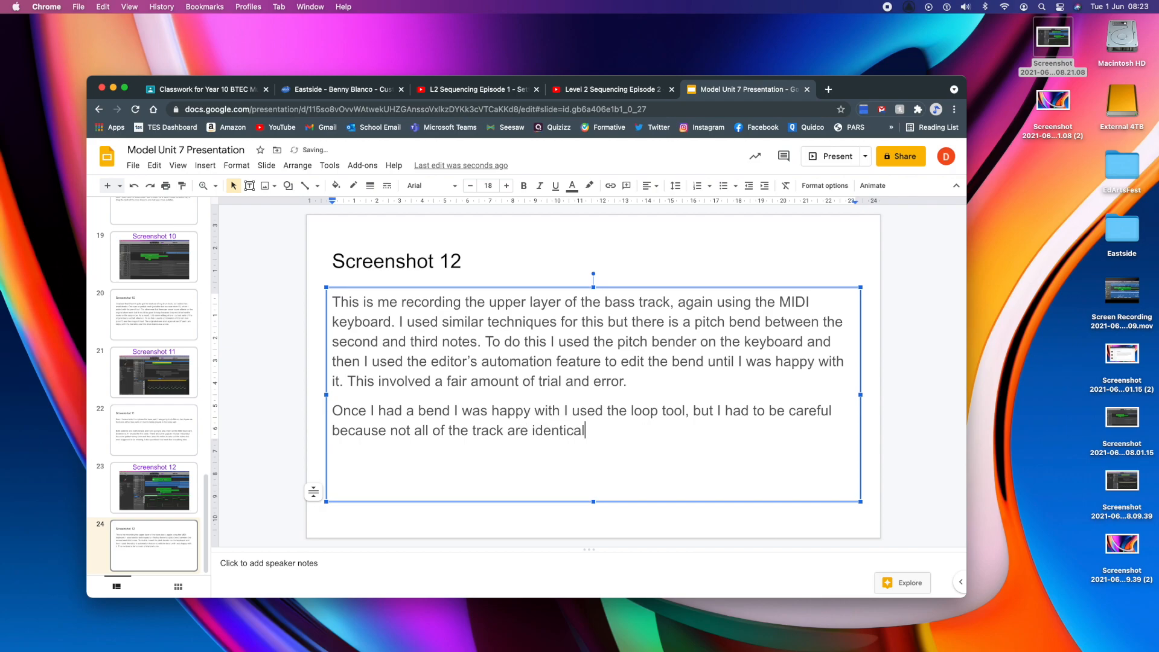
Finish the sentence with "so I made various trims in the loop and also used copy and paste to make sure I had an accurate version."
type(" so I made various trims ")
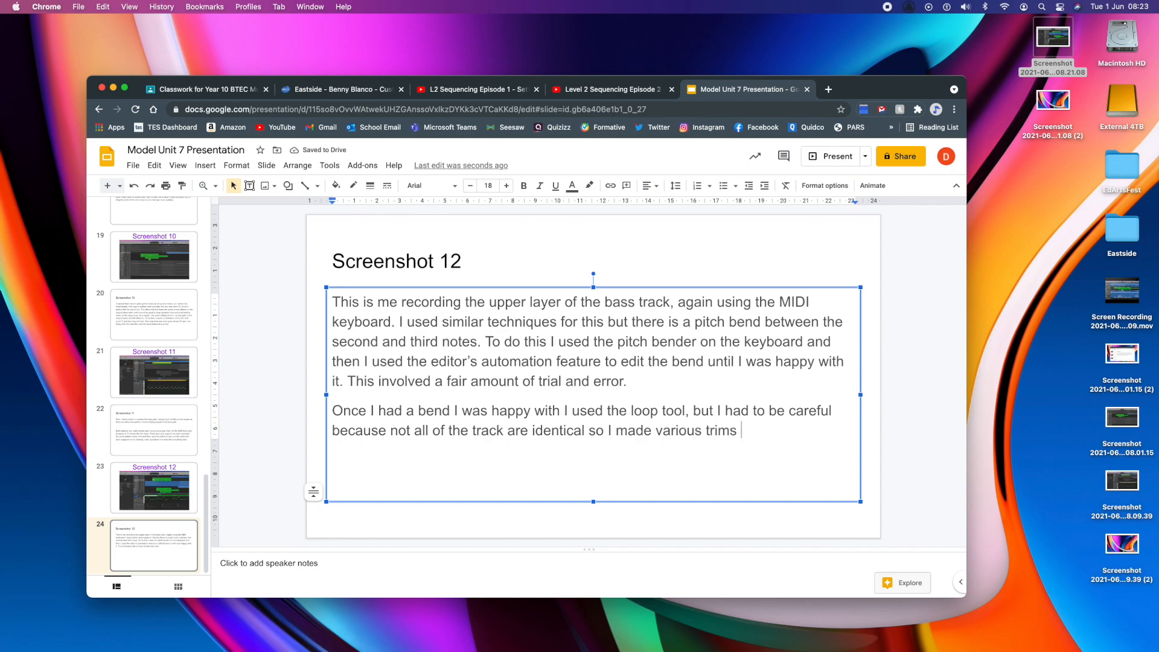
type("in the loop and also")
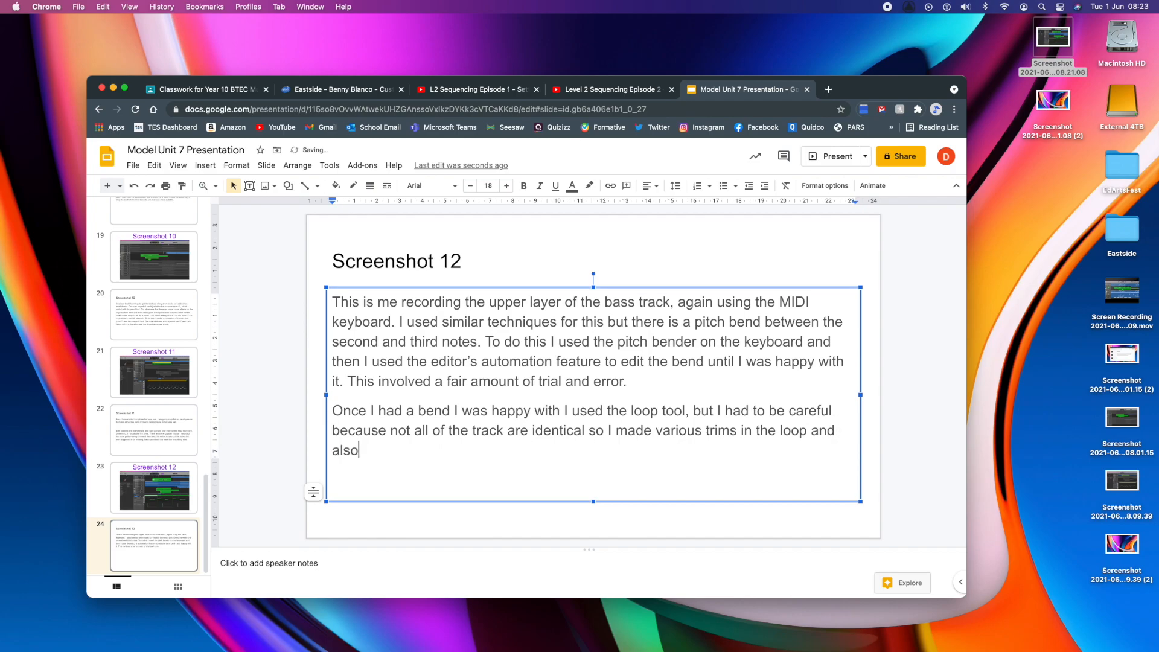
type("and ")
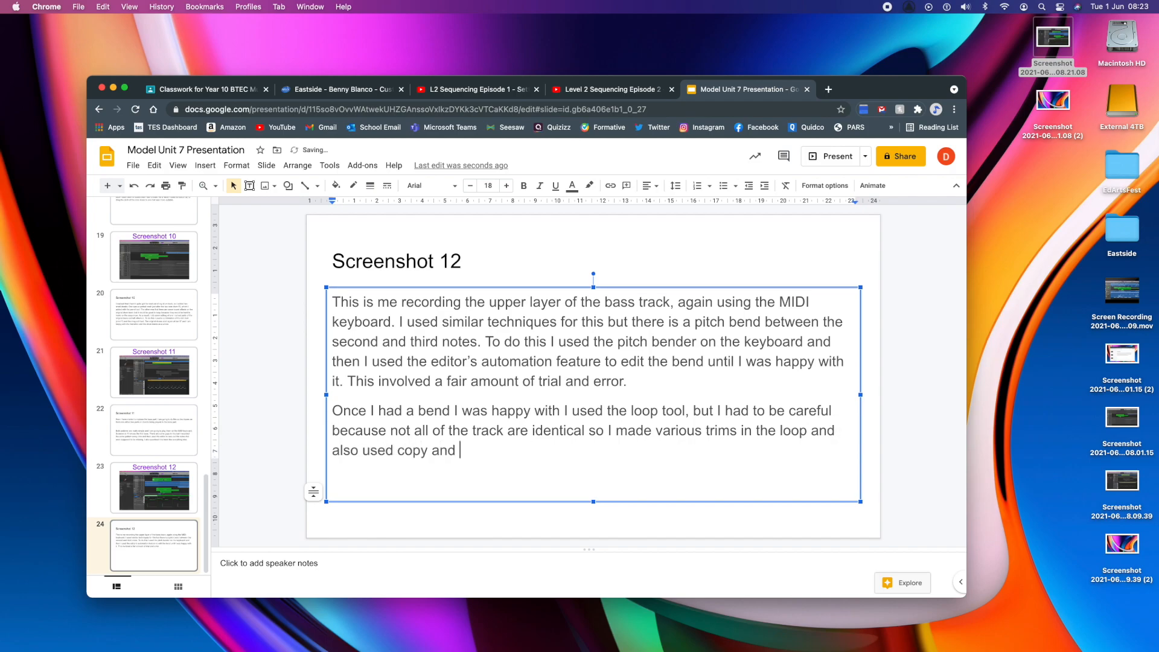
type("paste to make sure I had ")
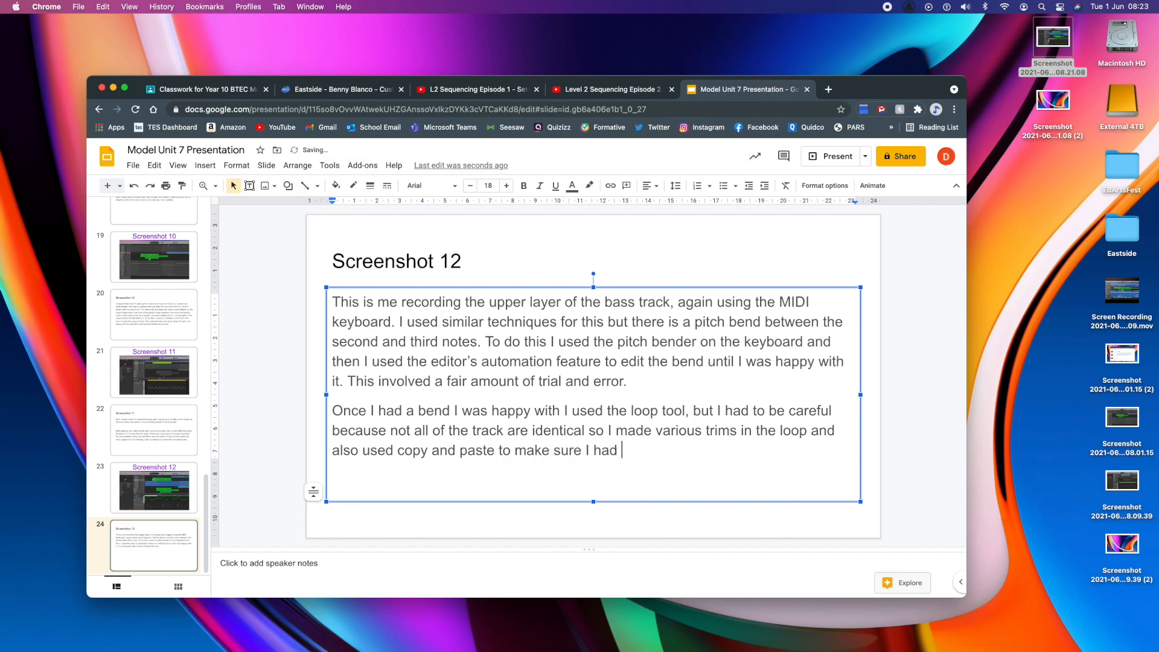
type("an accurate version.")
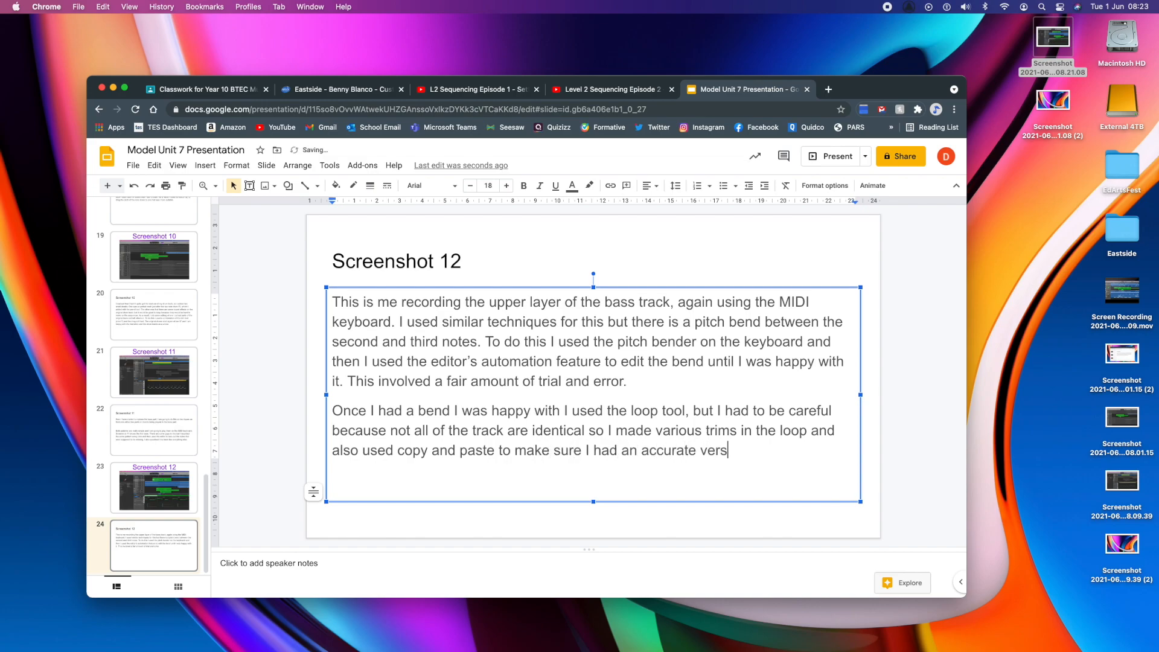